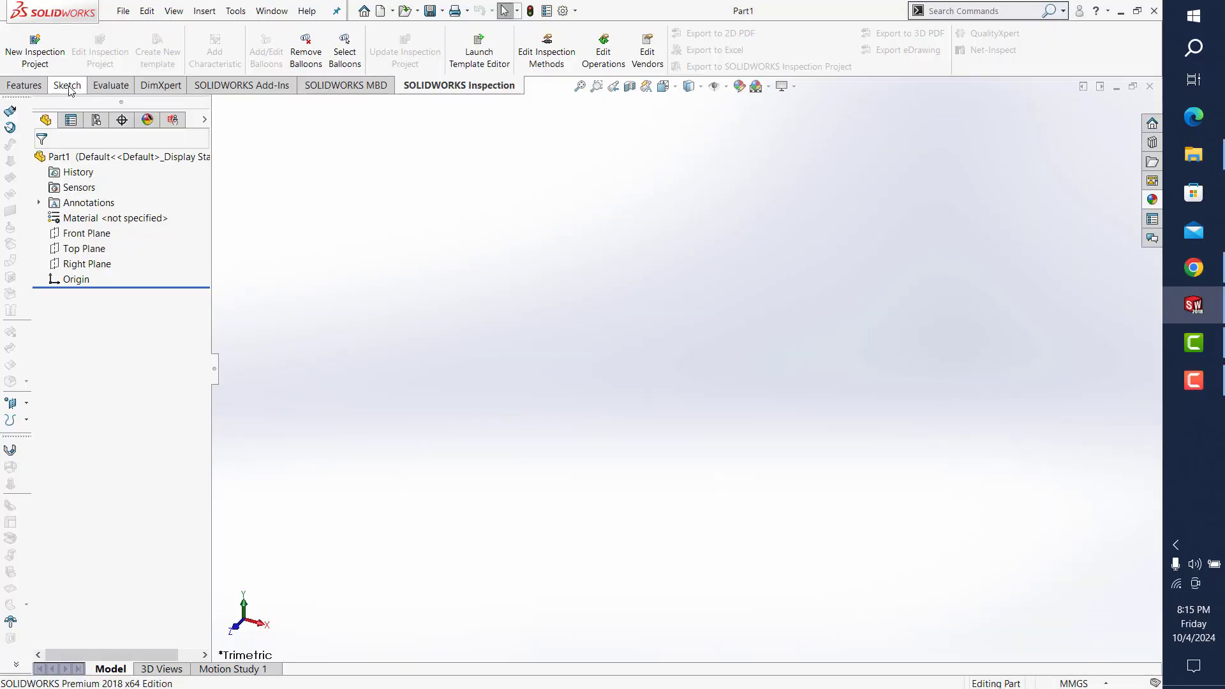
Step: Switch the CommandManager to the Sketch tools for the empty part
left_click(68, 86)
Step: Start a Front Plane sketch with vertical and horizontal centerlines through the origin
left_click(20, 41)
left_click(858, 306)
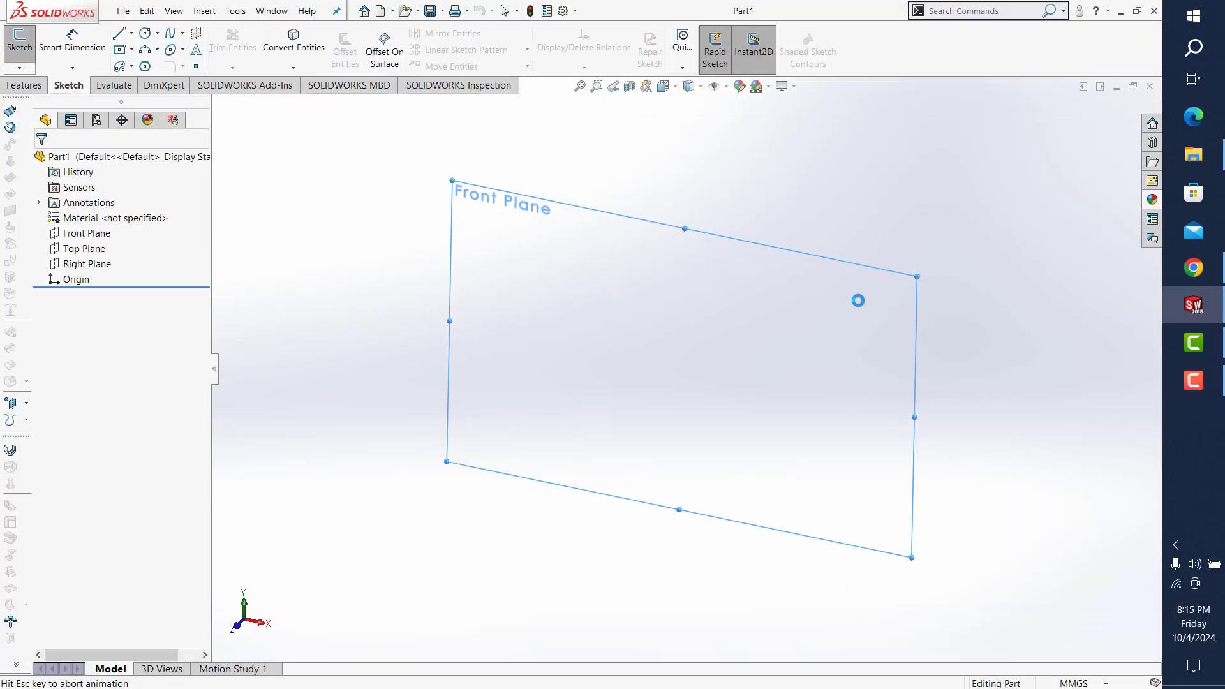
left_click(132, 33)
left_click(139, 72)
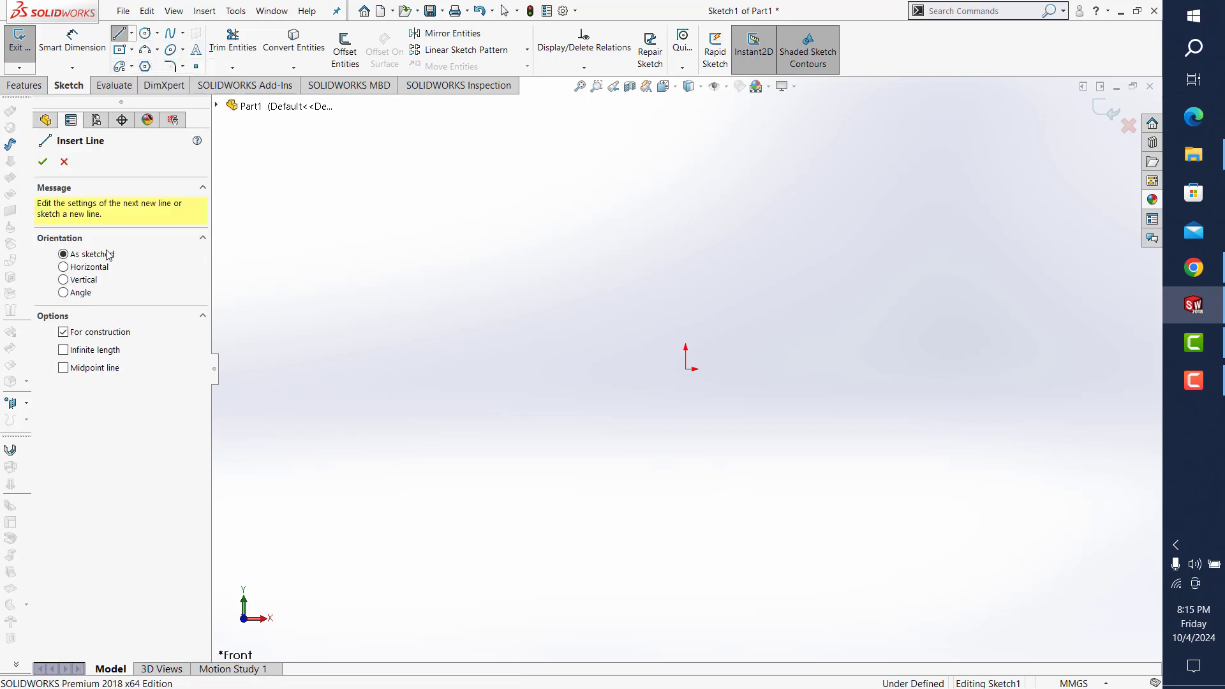
left_click(686, 369)
left_click(687, 416)
left_click(686, 369)
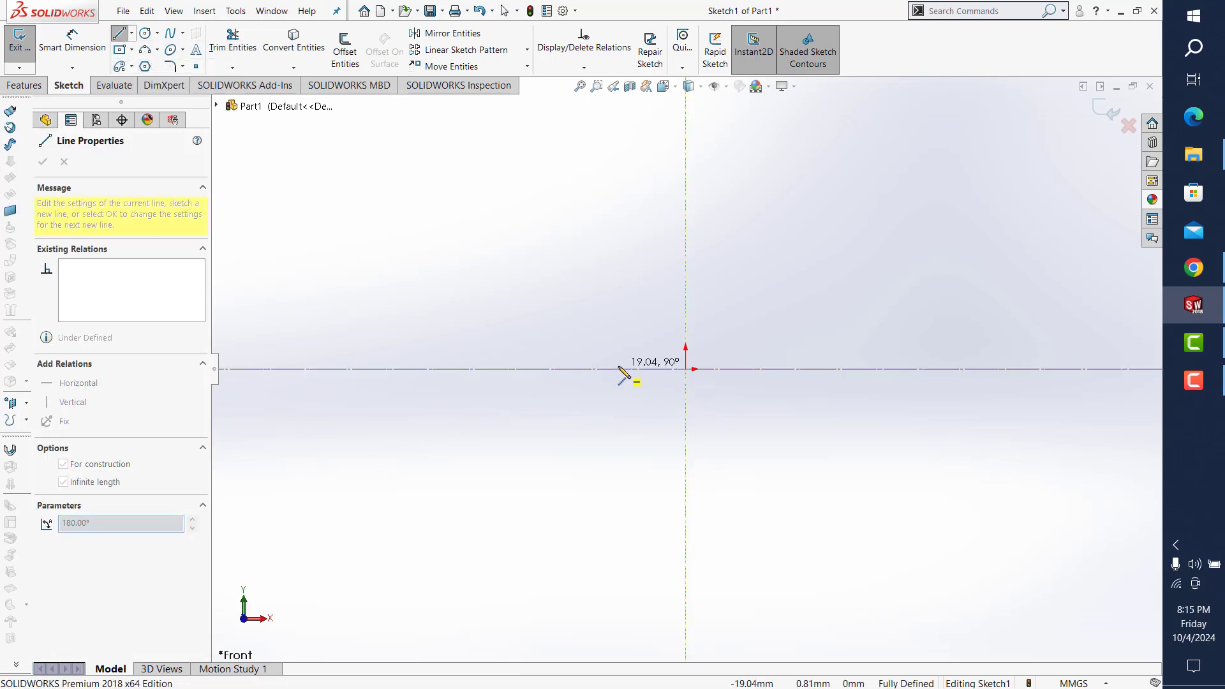
left_click(618, 369)
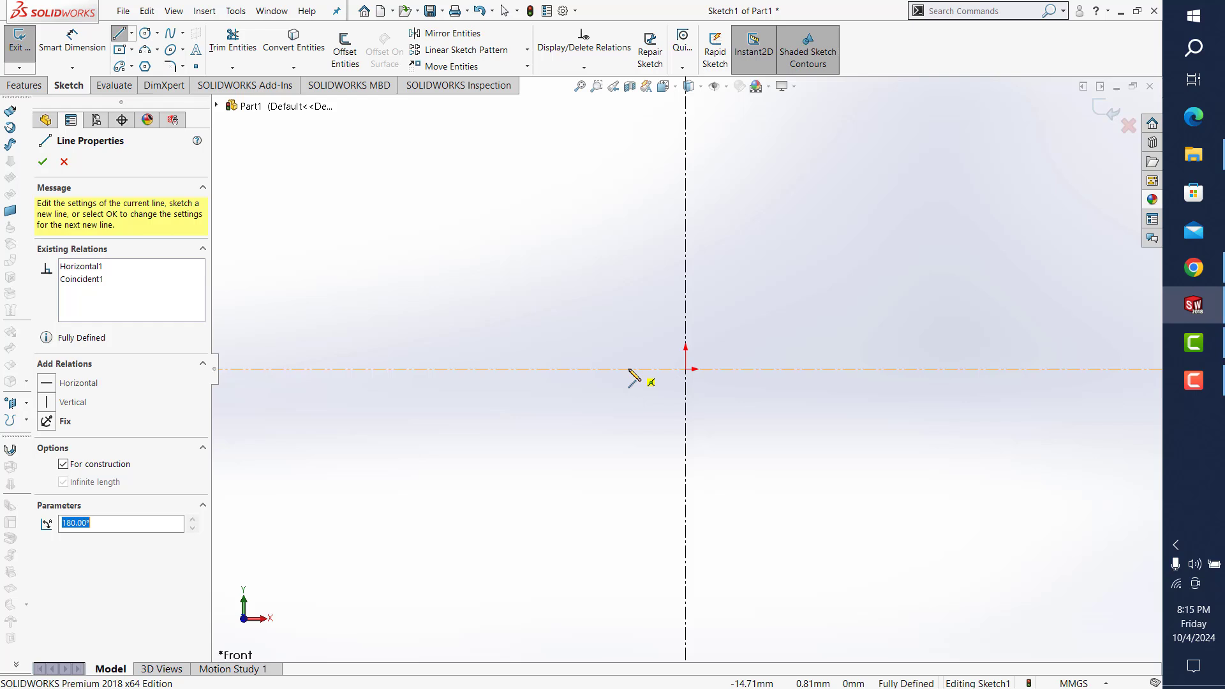
Step: Draw a circle on the vertical centerline and a 3-point arc down to the horizontal centerline
left_click(146, 35)
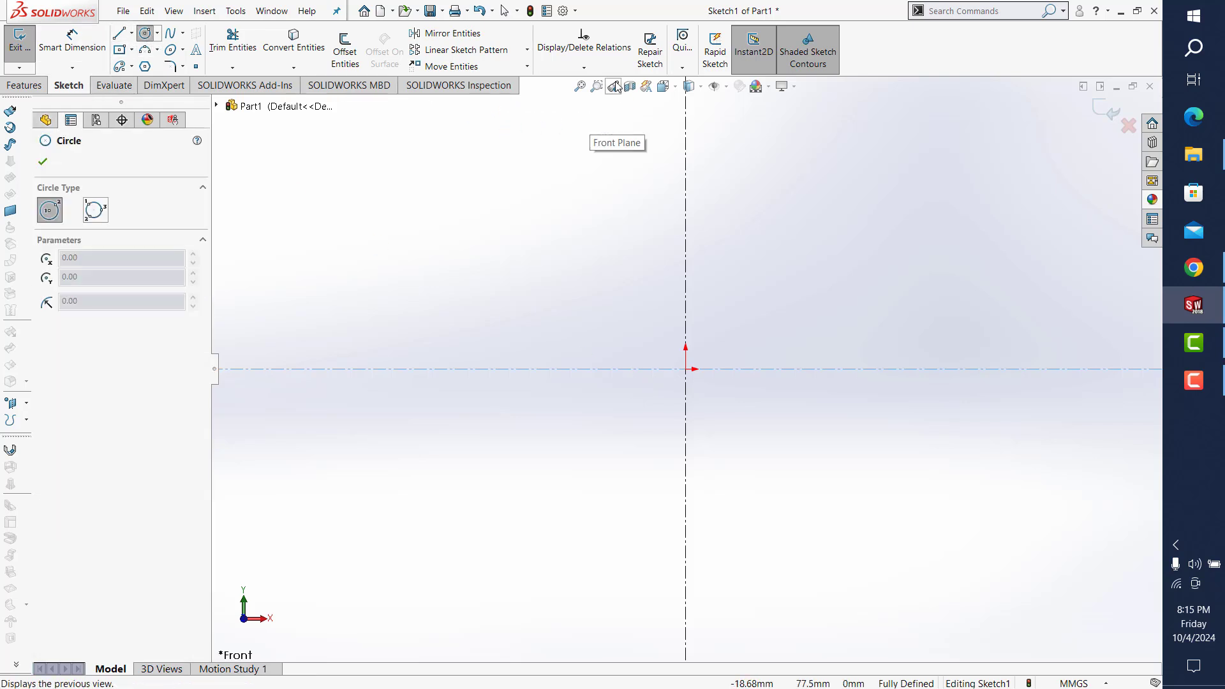
left_click(686, 148)
left_click(686, 233)
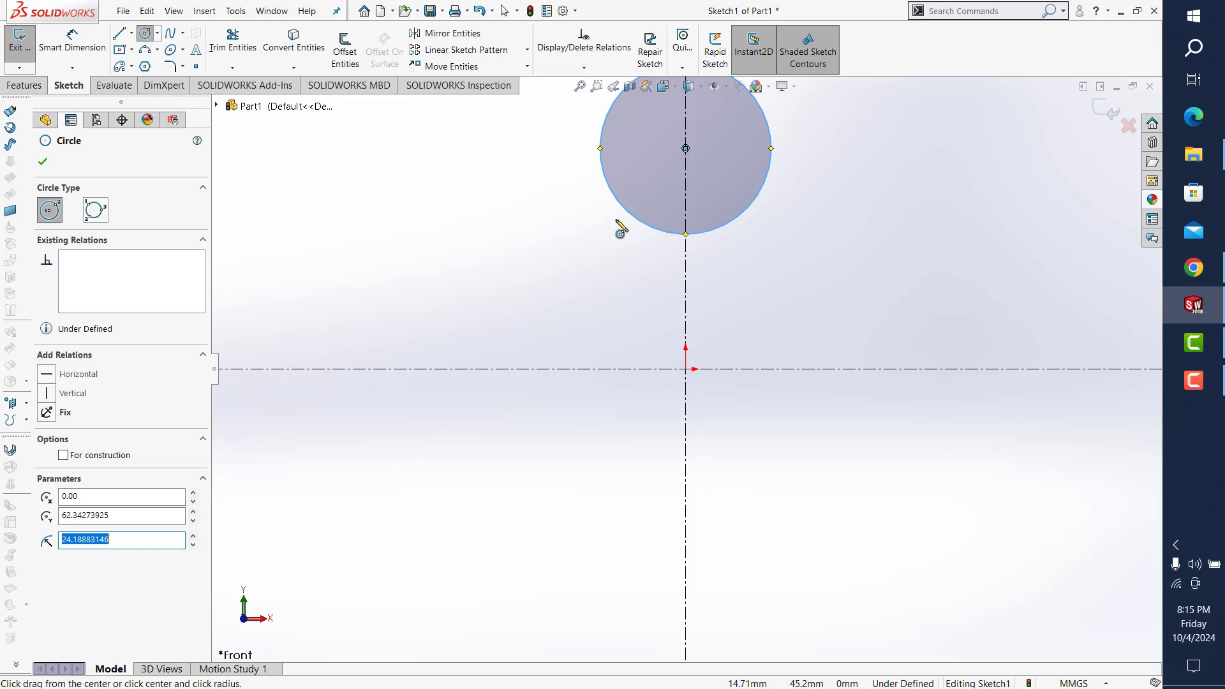
left_click(149, 55)
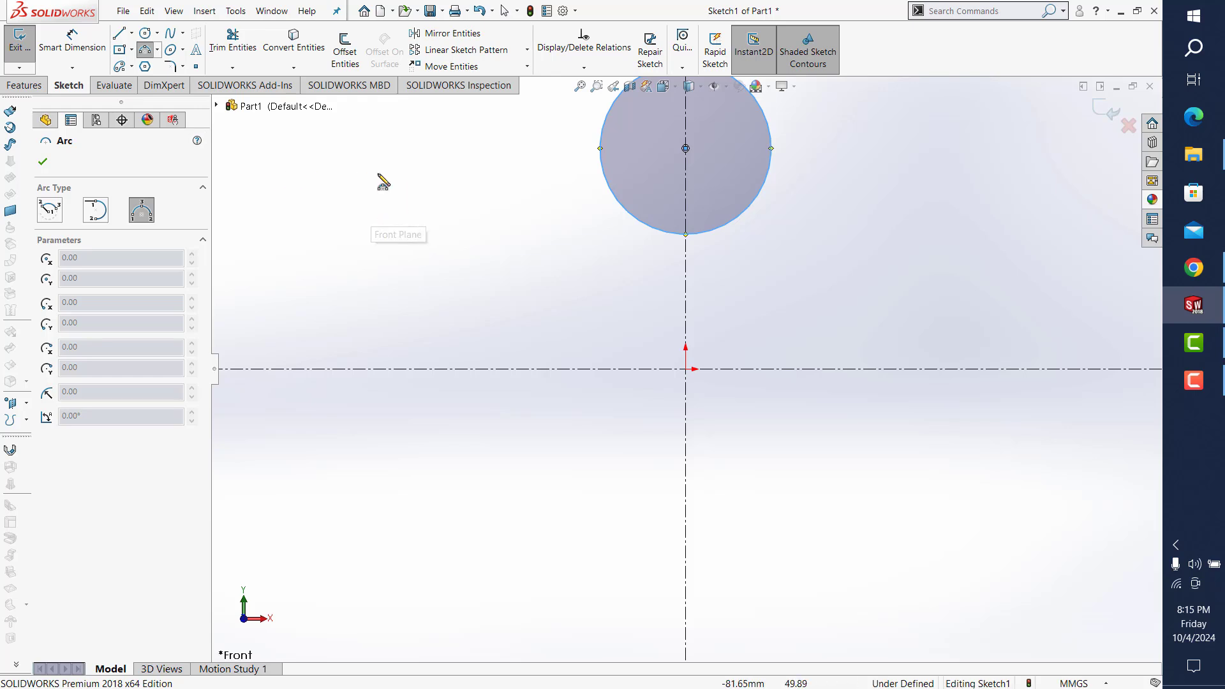
left_click(772, 149)
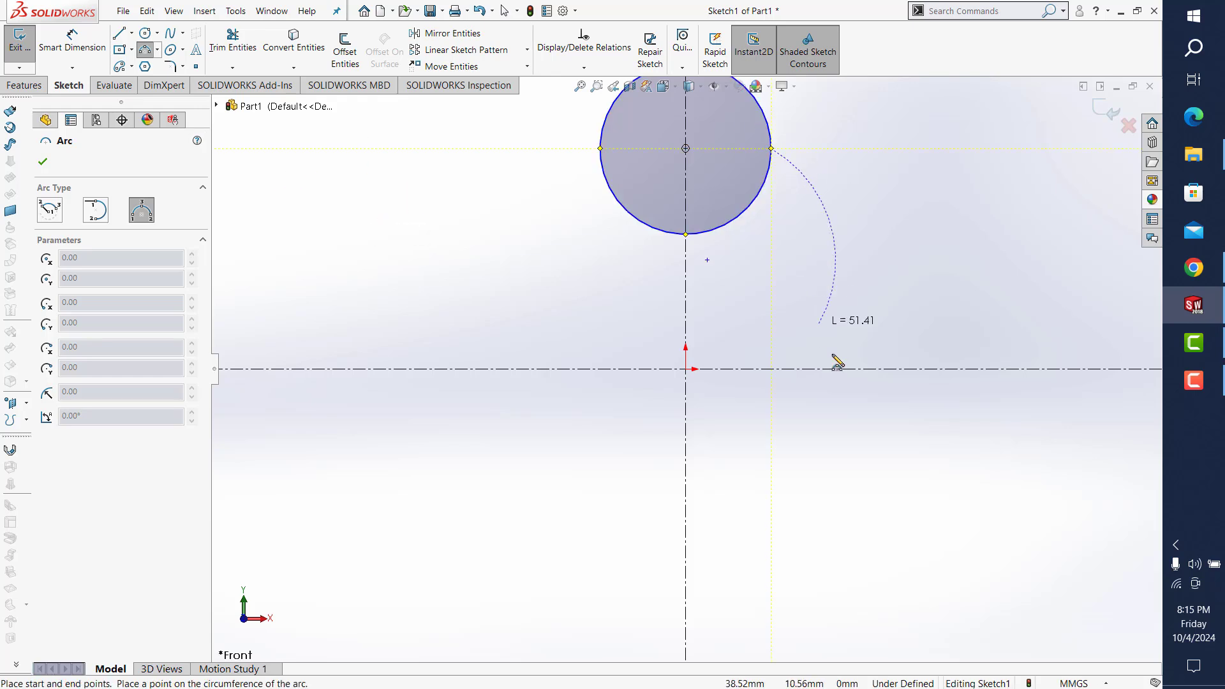
left_click(855, 369)
left_click(796, 289)
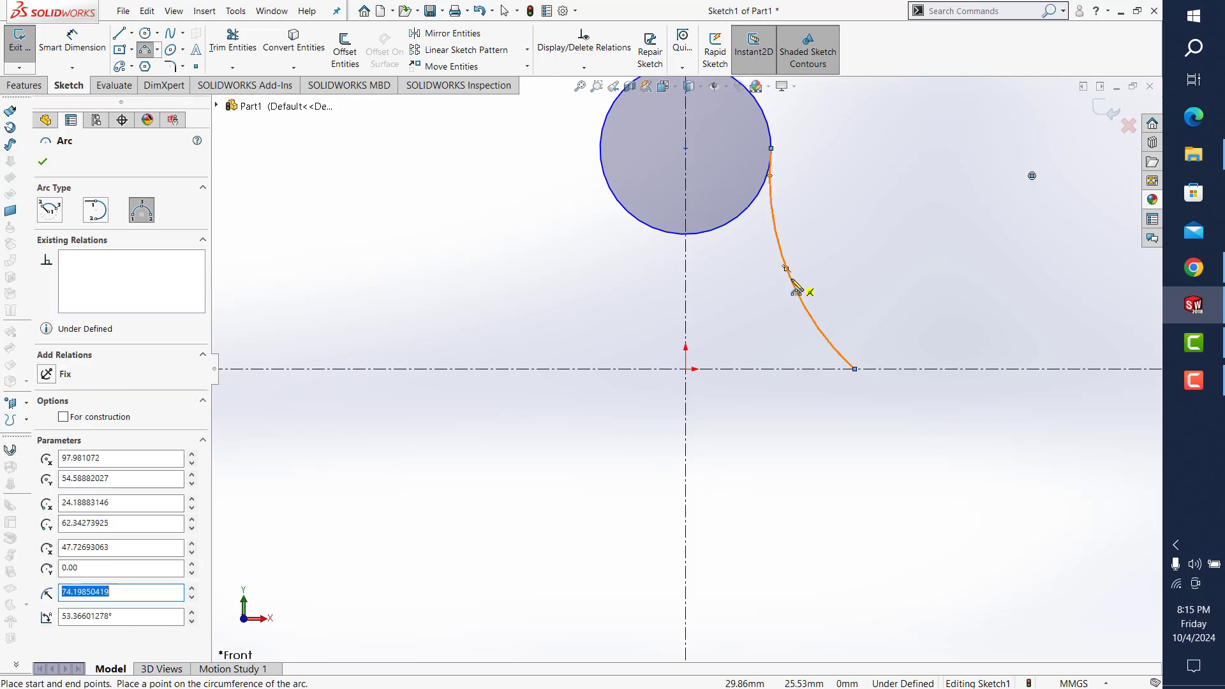
key("Escape")
Step: Make the arc tangent to the circle
left_click(757, 194)
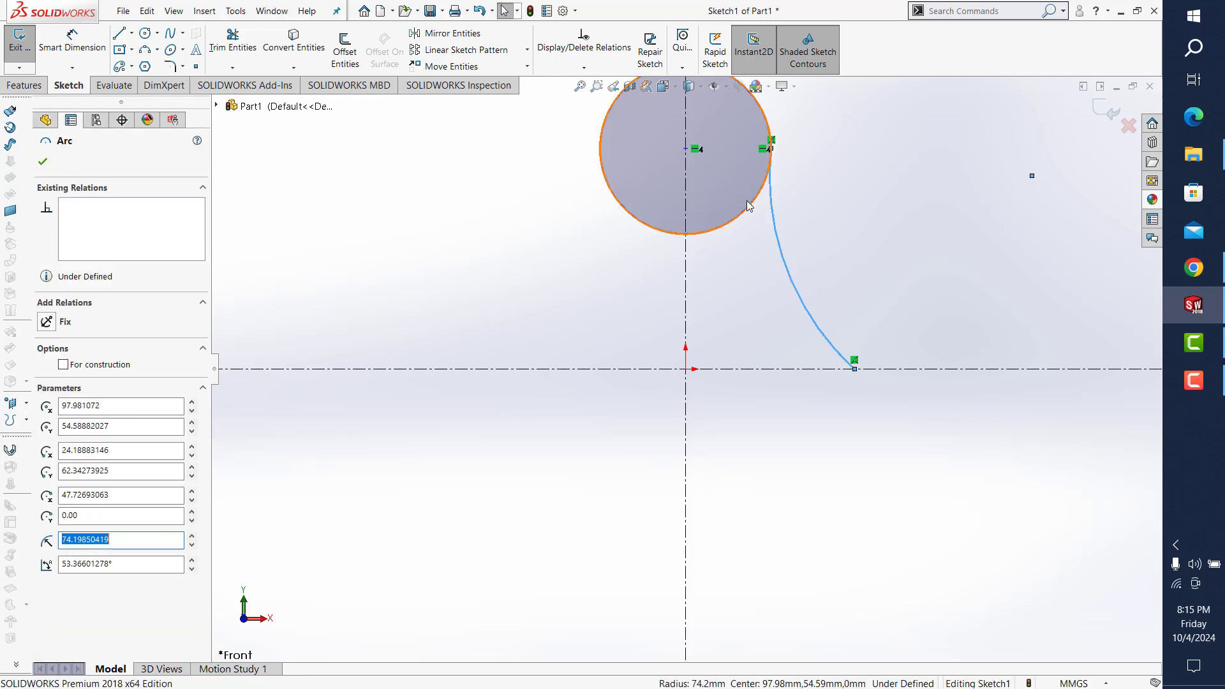
left_click(773, 210, "ctrl")
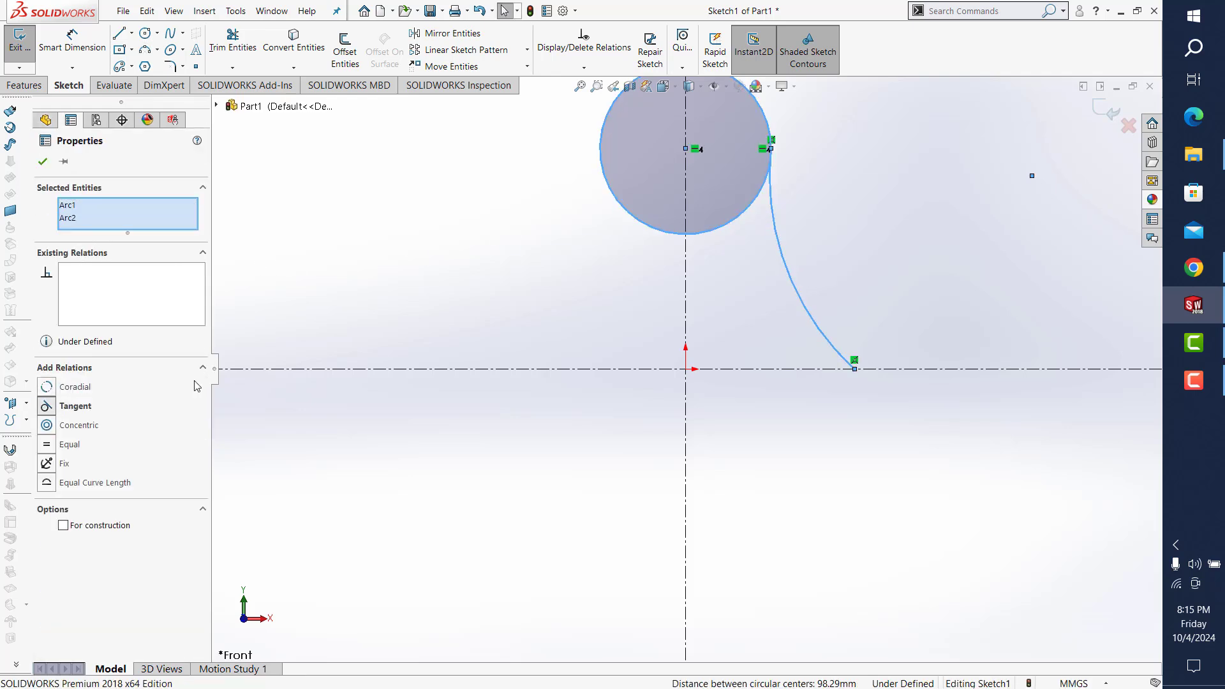
left_click(46, 405)
left_click(571, 241)
Step: Trim away the circle's left portion and give the upper curve a 25 mm radius
left_click(233, 38)
left_click_drag(609, 205, 629, 189)
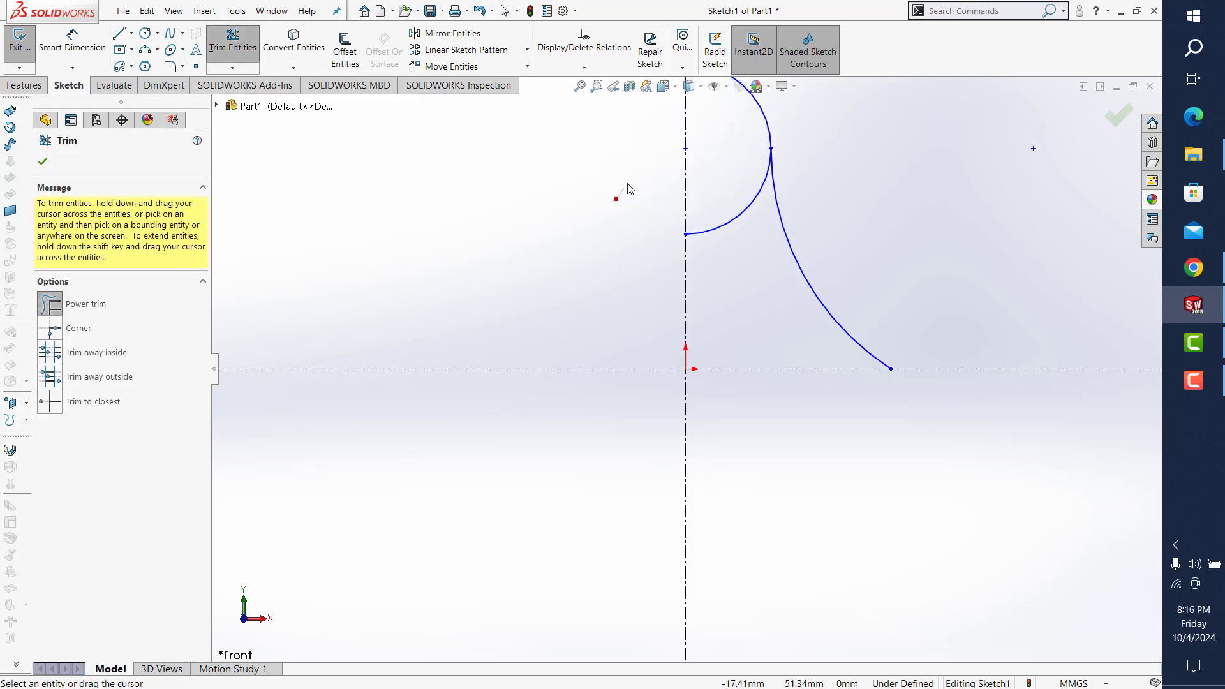
left_click(72, 40)
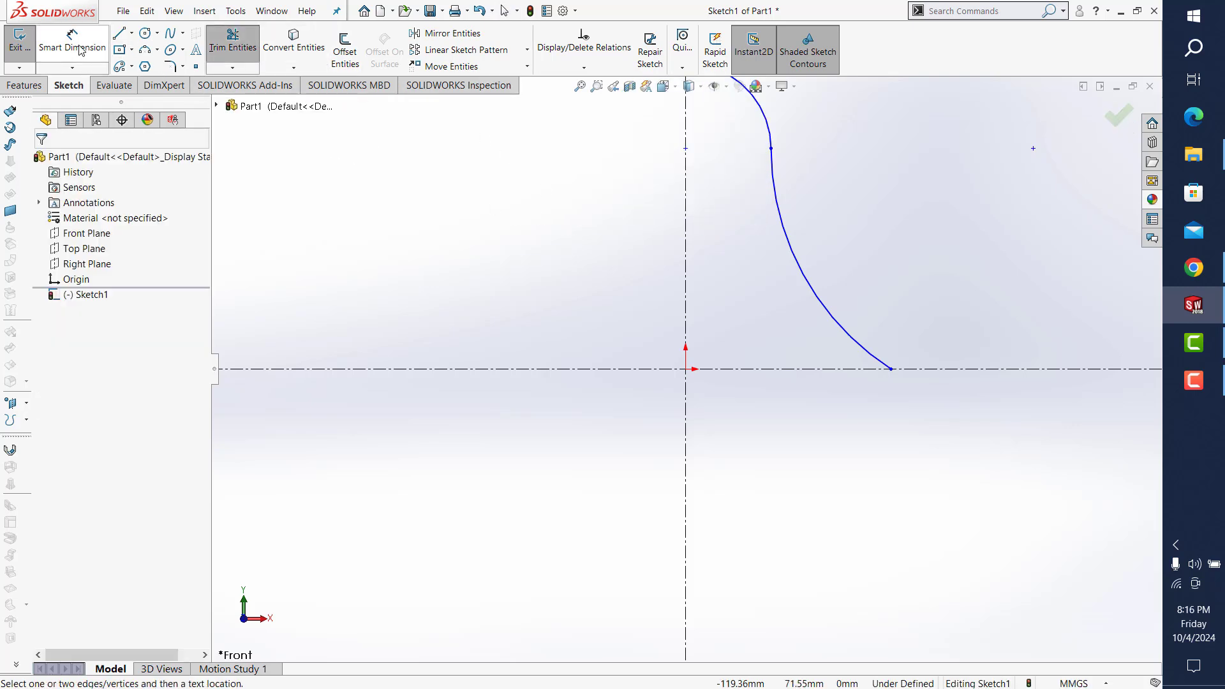
left_click(780, 135)
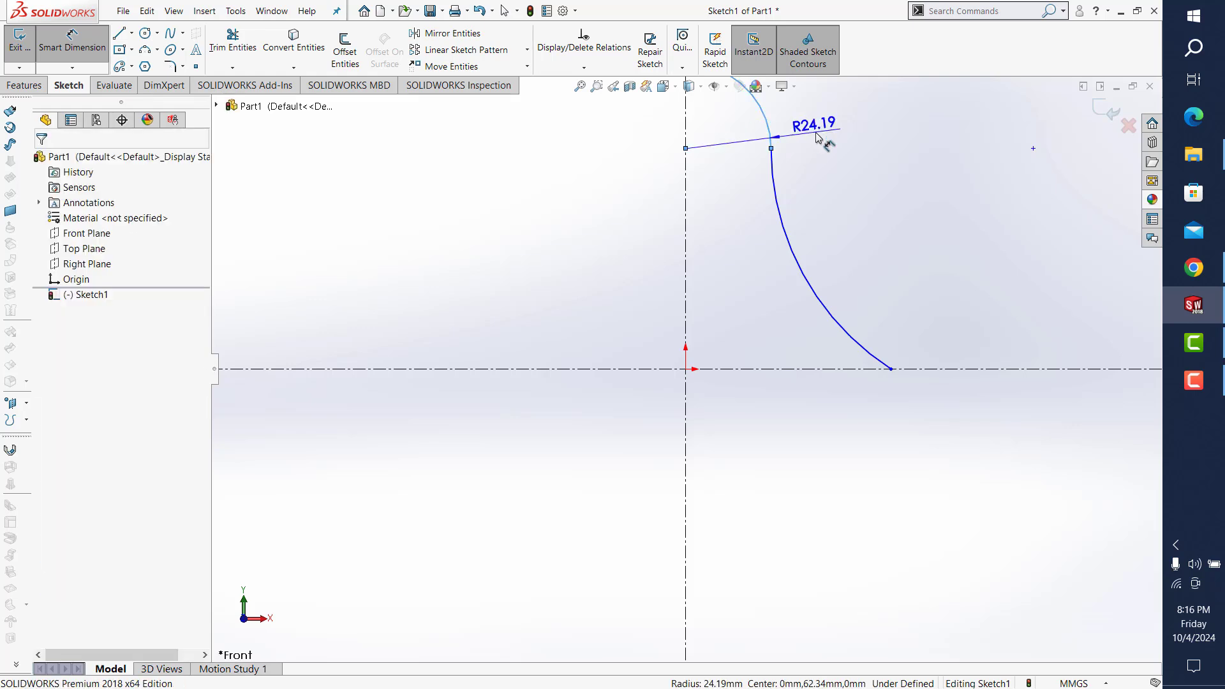
left_click(815, 127)
type("25")
key("Return")
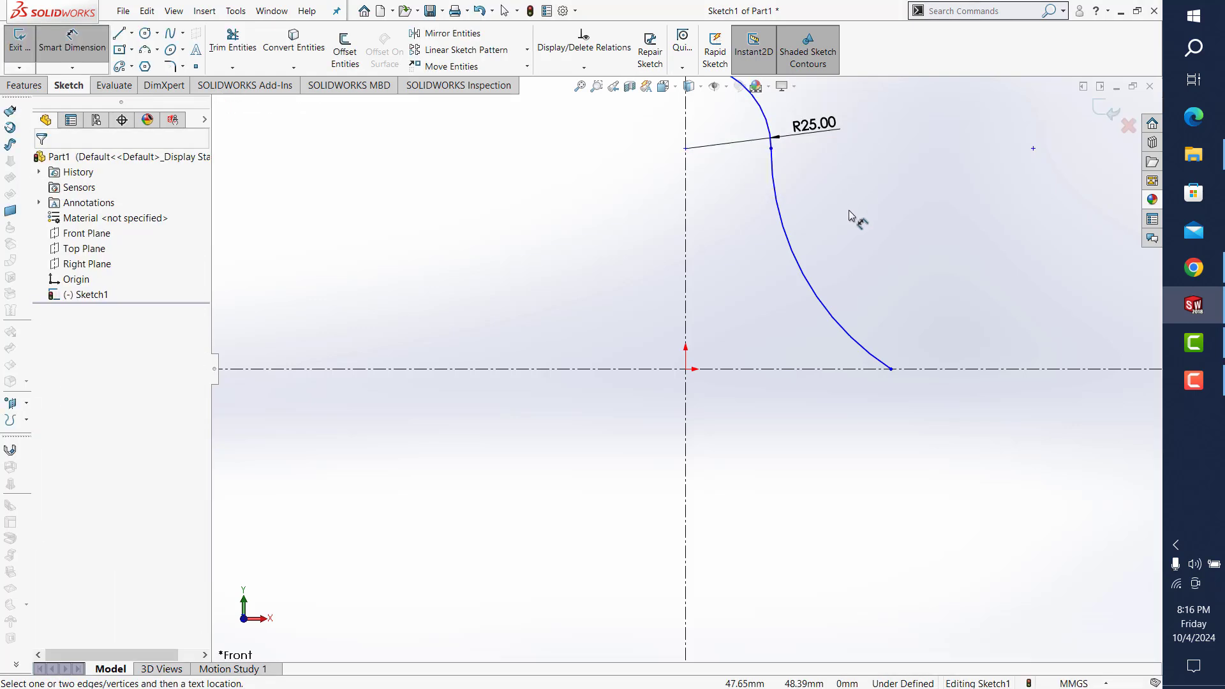
Step: Dimension the arc's upper endpoint 60 mm above the horizontal centerline
left_click(771, 149)
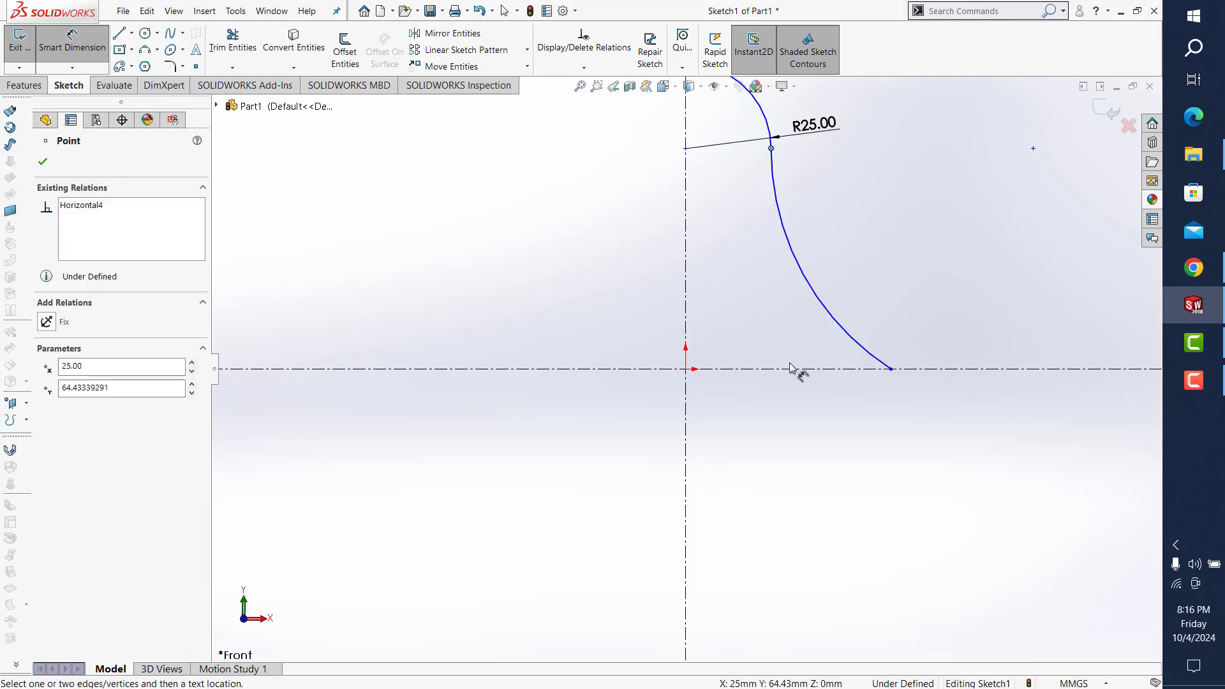
left_click(794, 372)
left_click(930, 281)
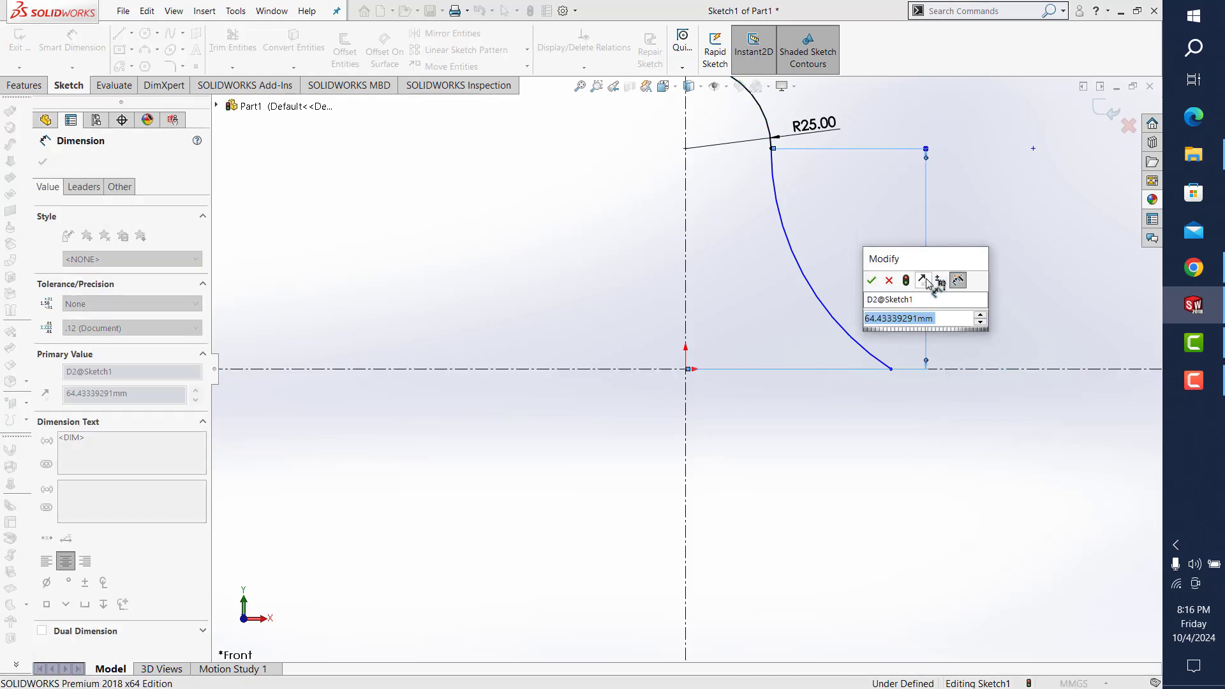
type("60")
key("Return")
Step: Dimension the arc's lower endpoint 50 mm from the vertical centerline and exit the sketch
left_click(870, 369)
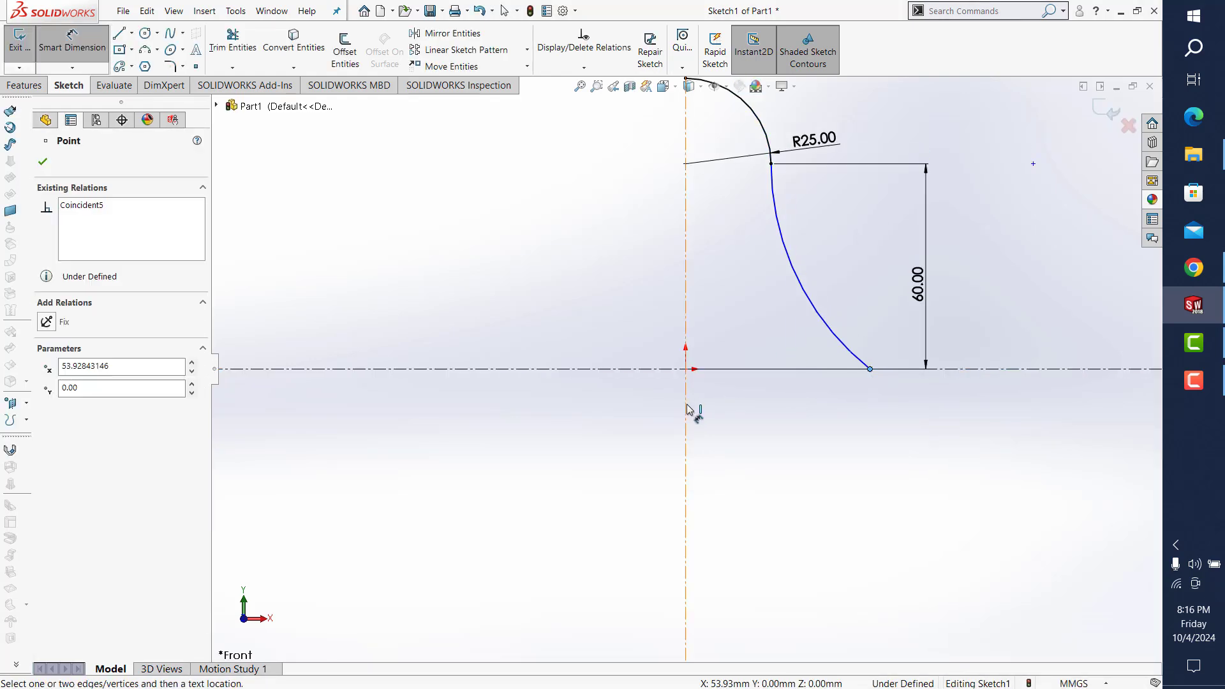
left_click(687, 411)
left_click(767, 410)
type("50")
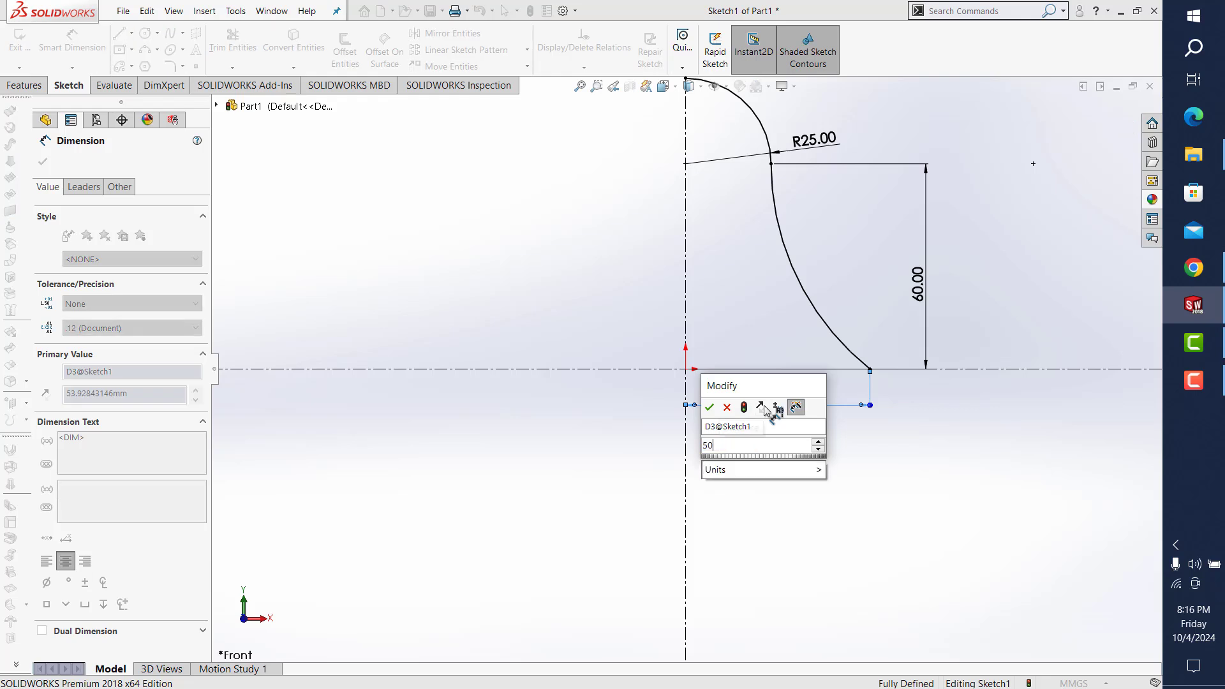
key("Return")
left_click(862, 456)
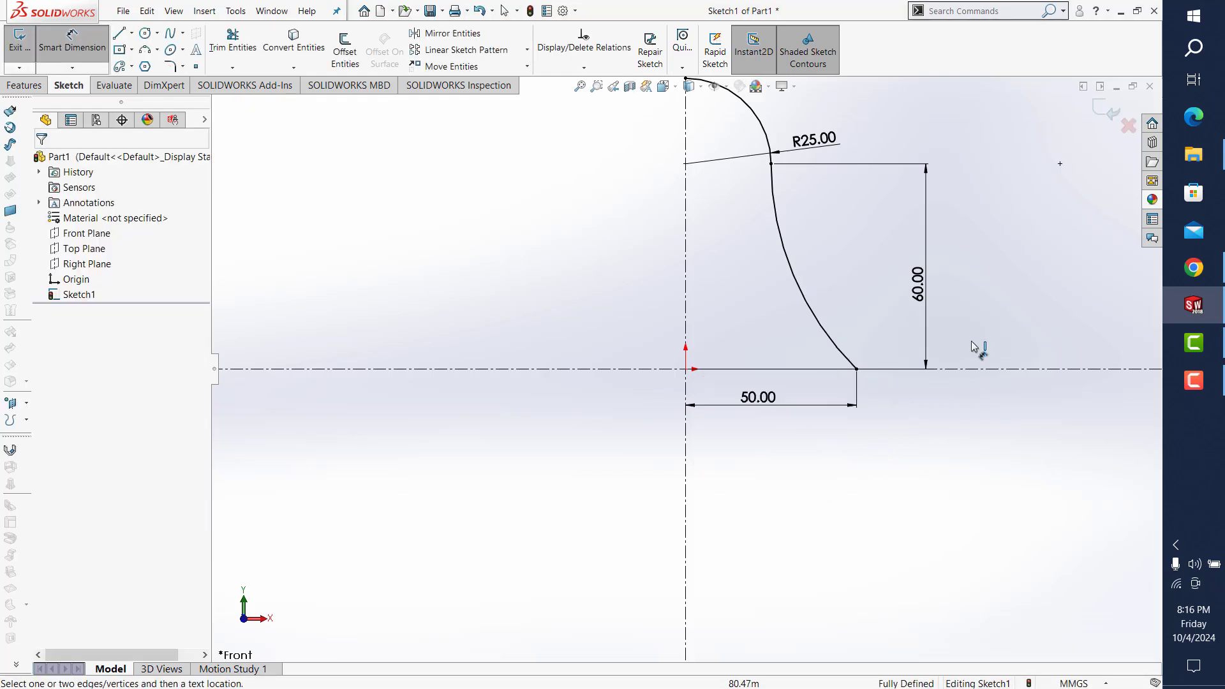
left_click(1106, 117)
Step: Surface-revolve the profile 360° around the vertical centerline into a bell
left_click(9, 127)
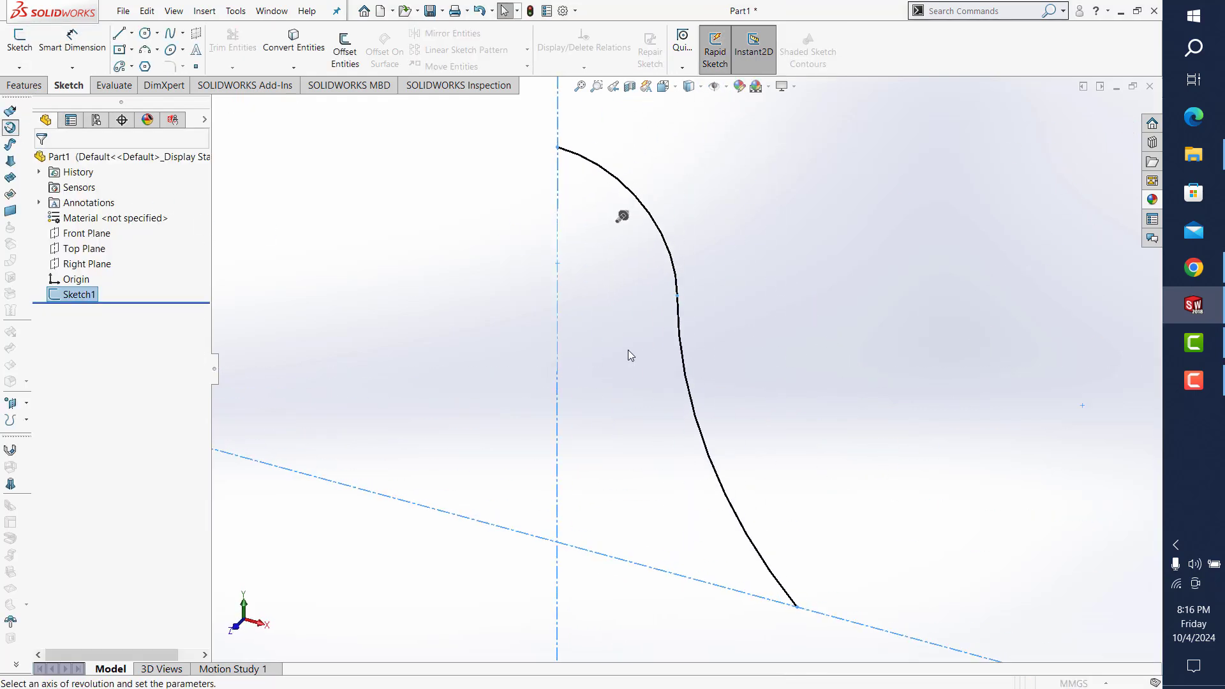
left_click(557, 364)
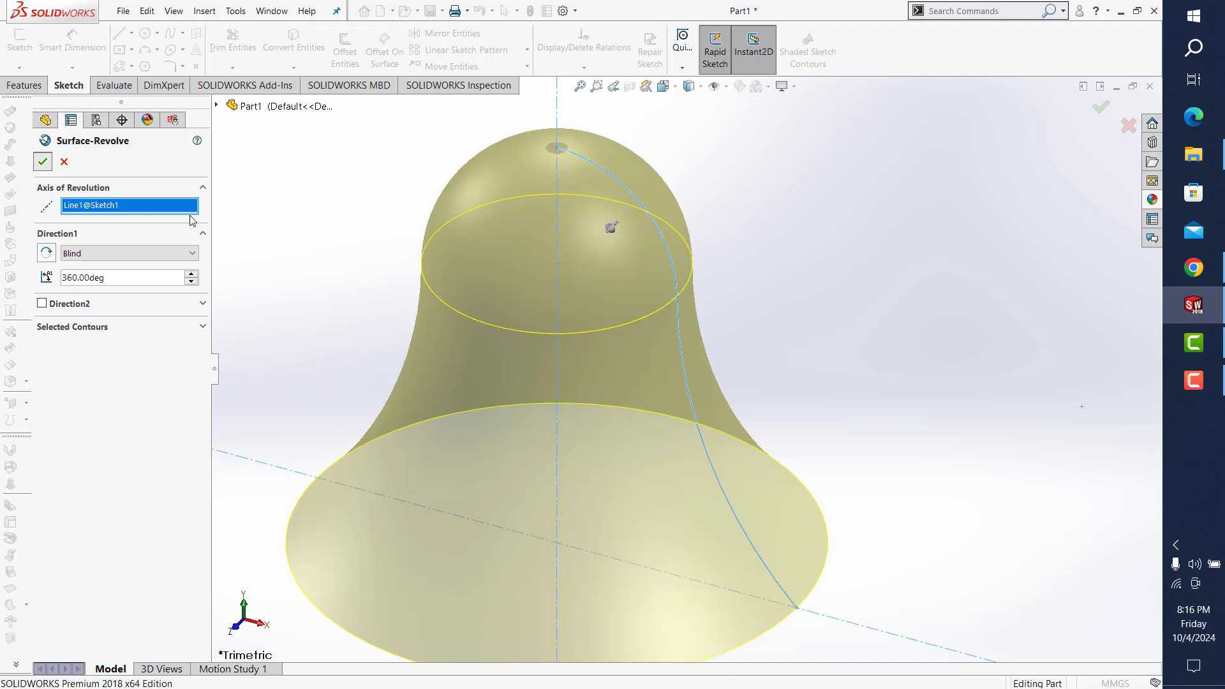
left_click(43, 161)
key("f")
middle_click_drag(632, 362, 508, 169)
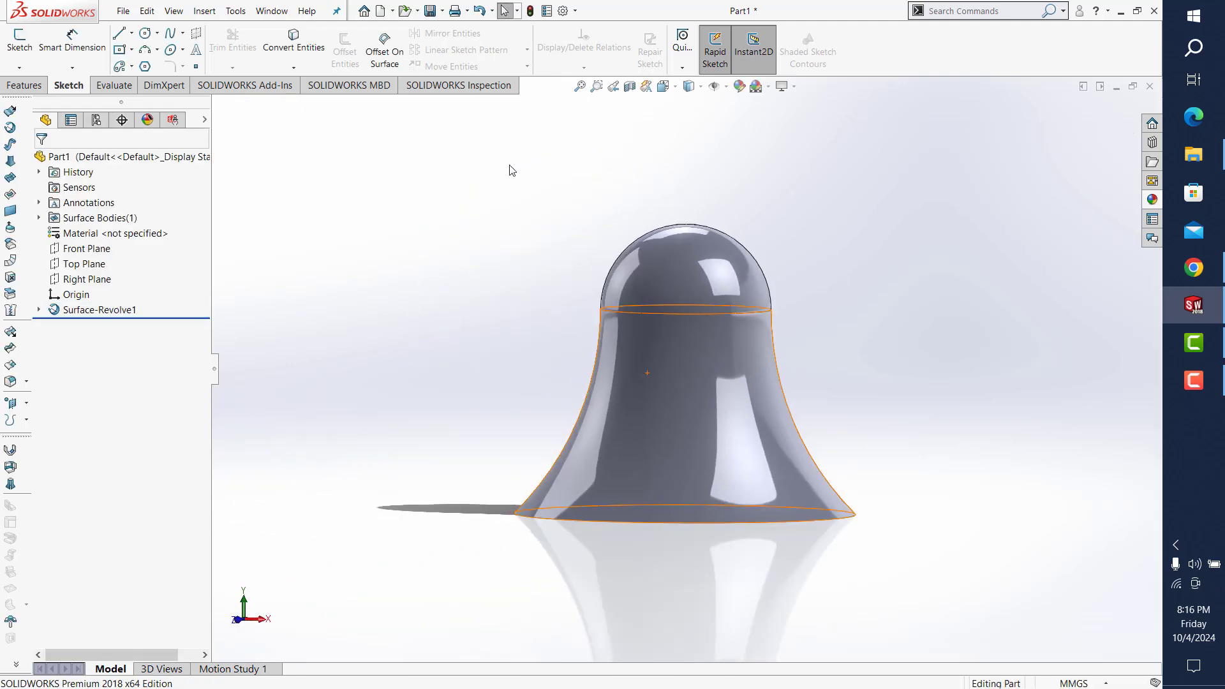
Step: Save the part as Part2, replacing the existing file
key("ctrl+s")
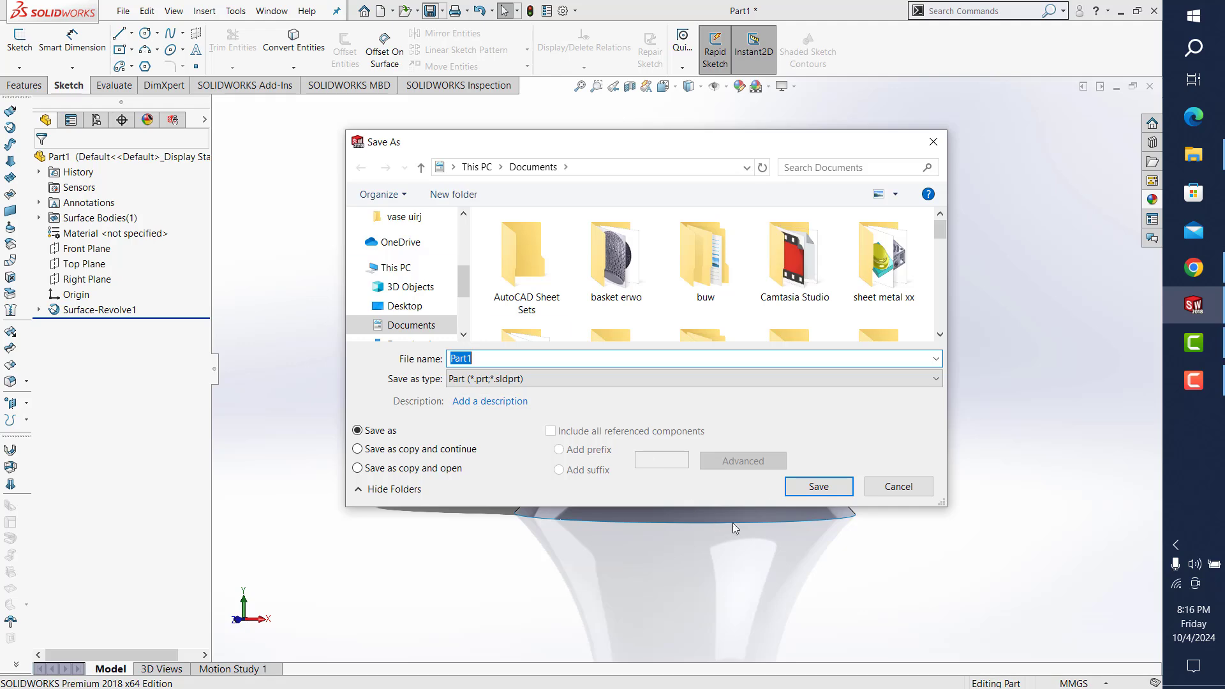
key("BackSpace")
type("2")
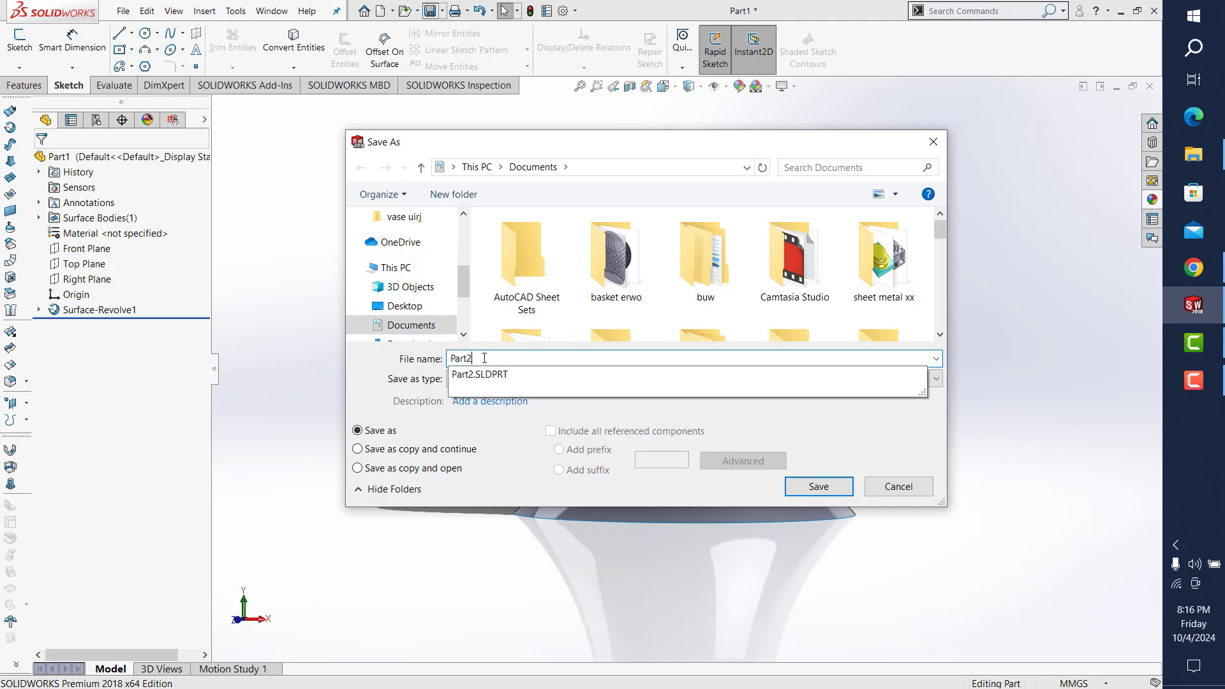
key("Return")
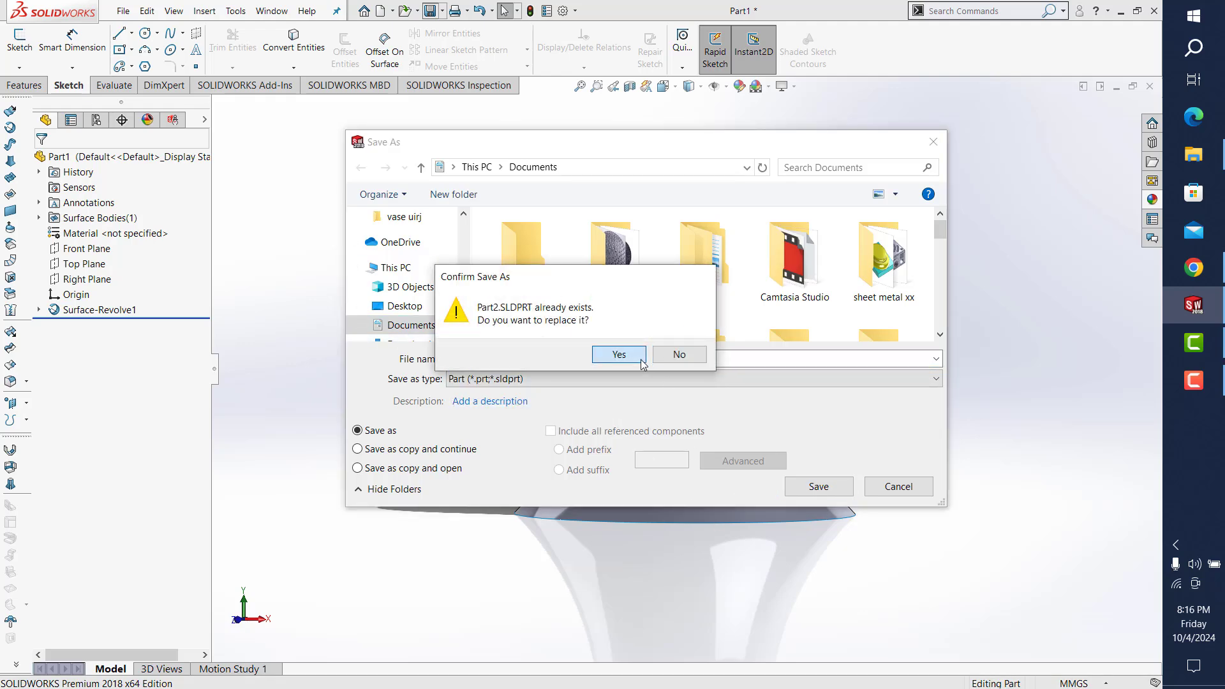
left_click(619, 354)
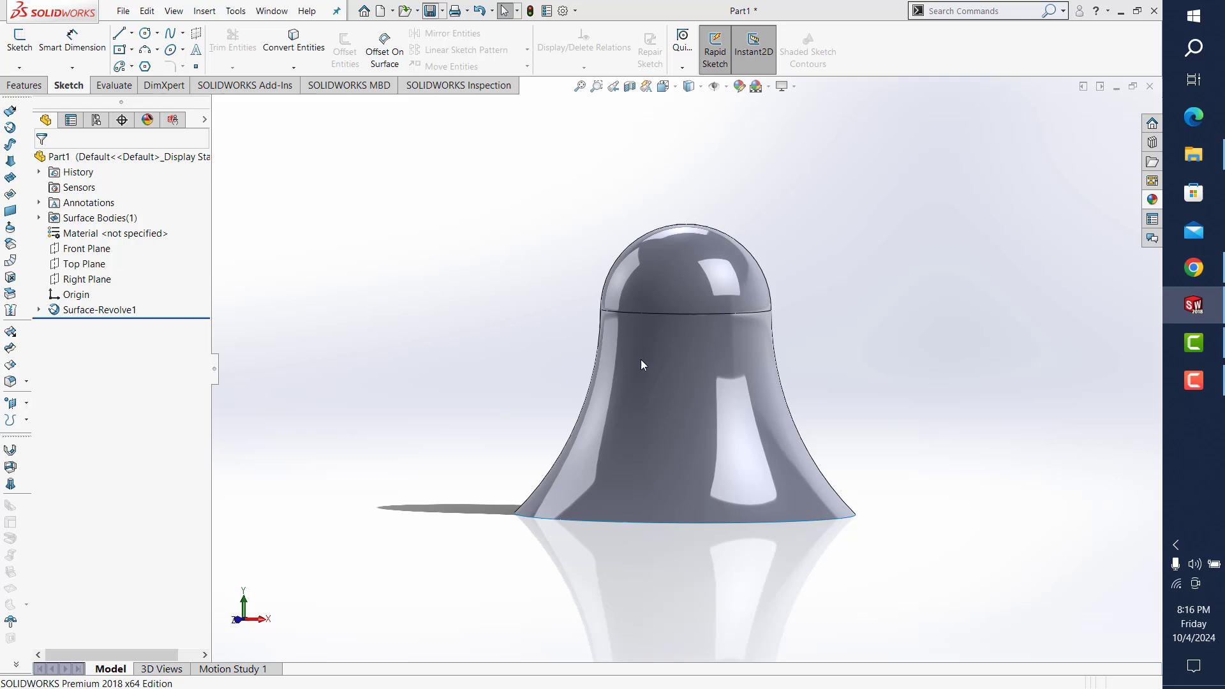
Step: Sketch a three-point arm spline on the Front Plane left of the bell, then roll back above it
left_click(20, 46)
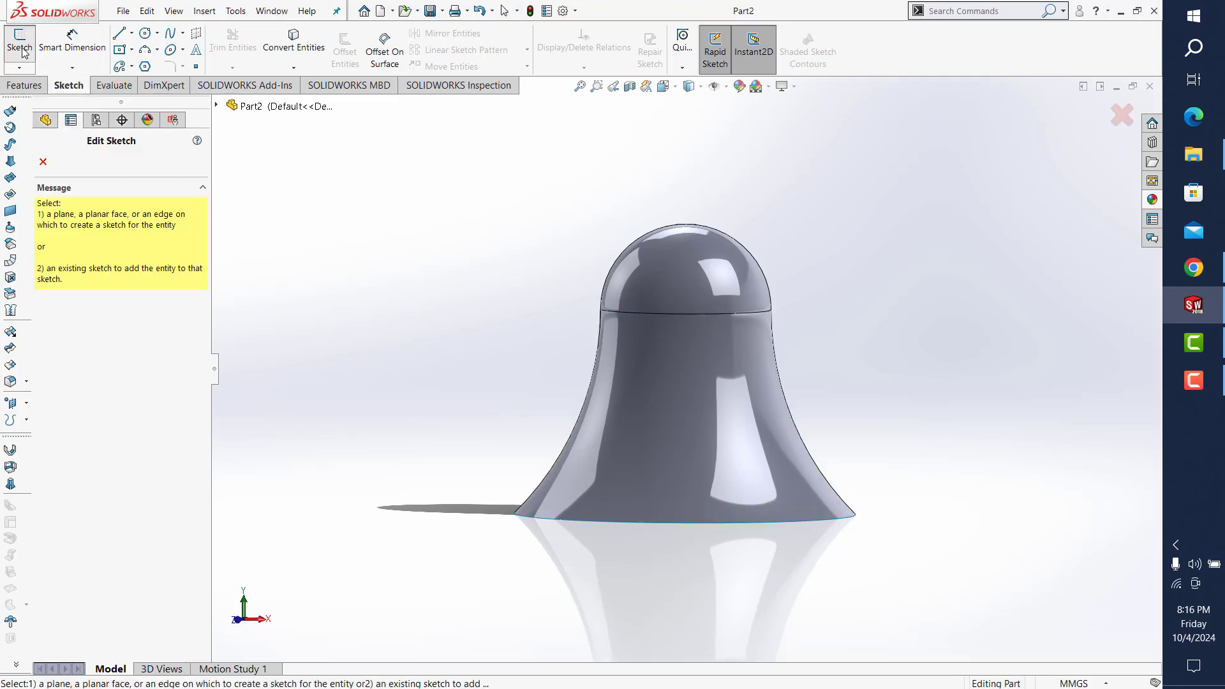
left_click(235, 110)
left_click(274, 202)
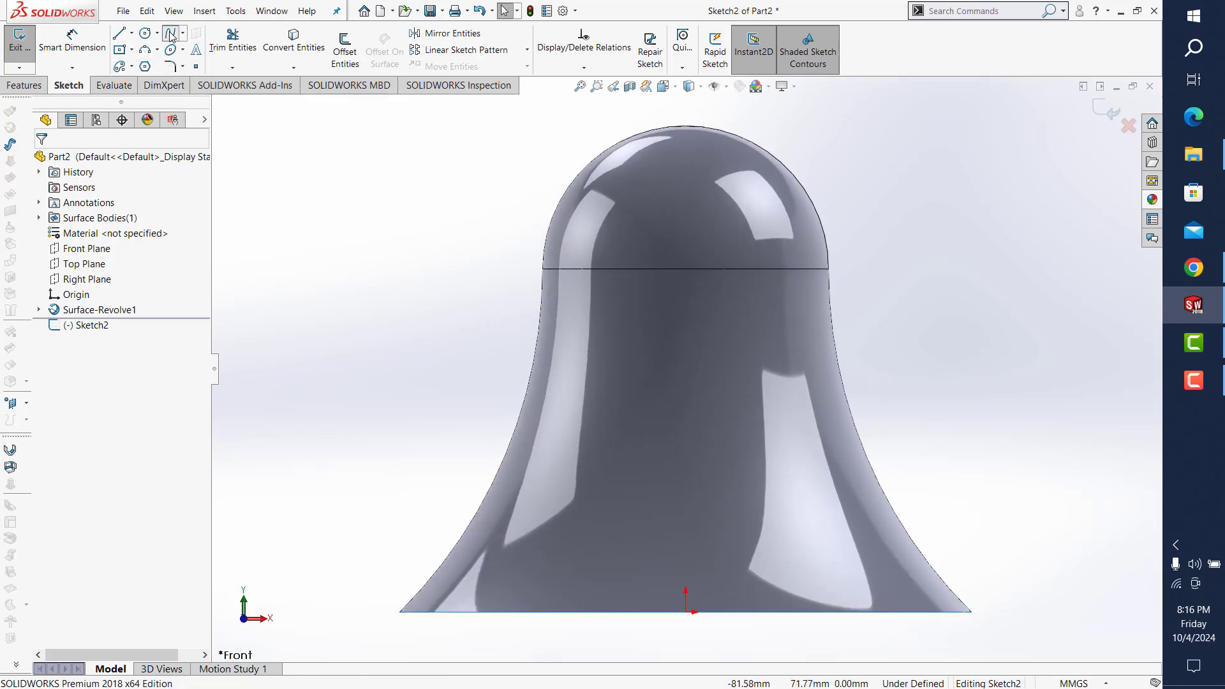
left_click(392, 227)
left_click(459, 312)
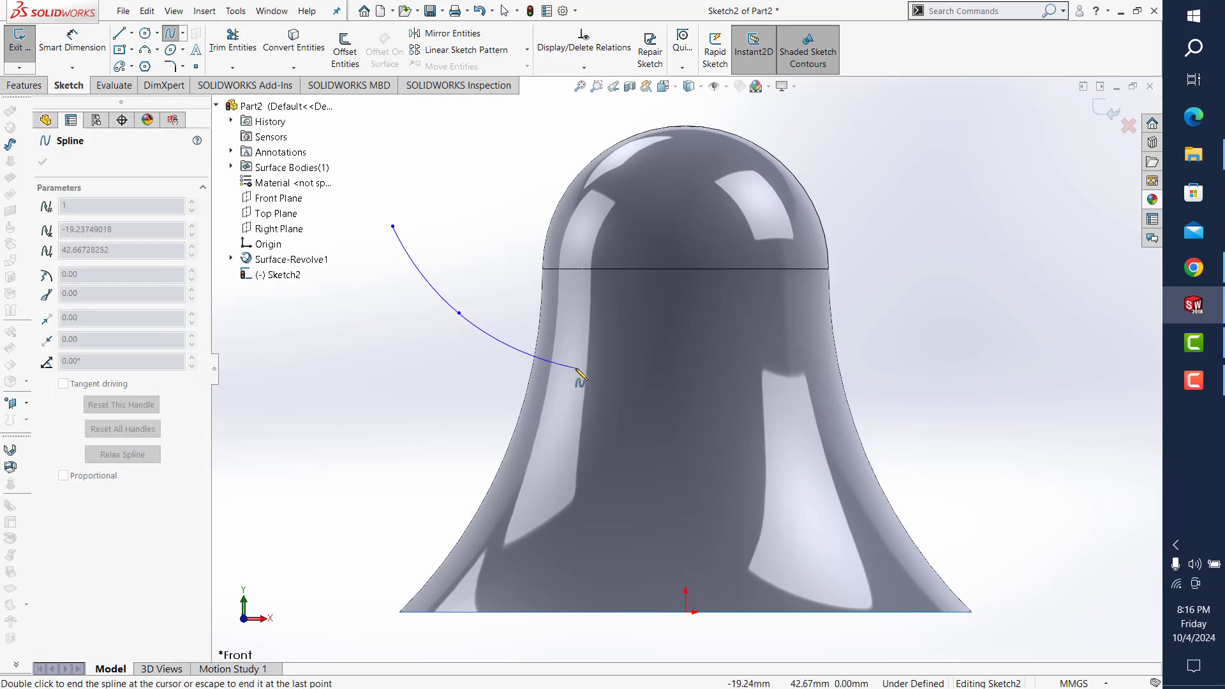
double_click(577, 369)
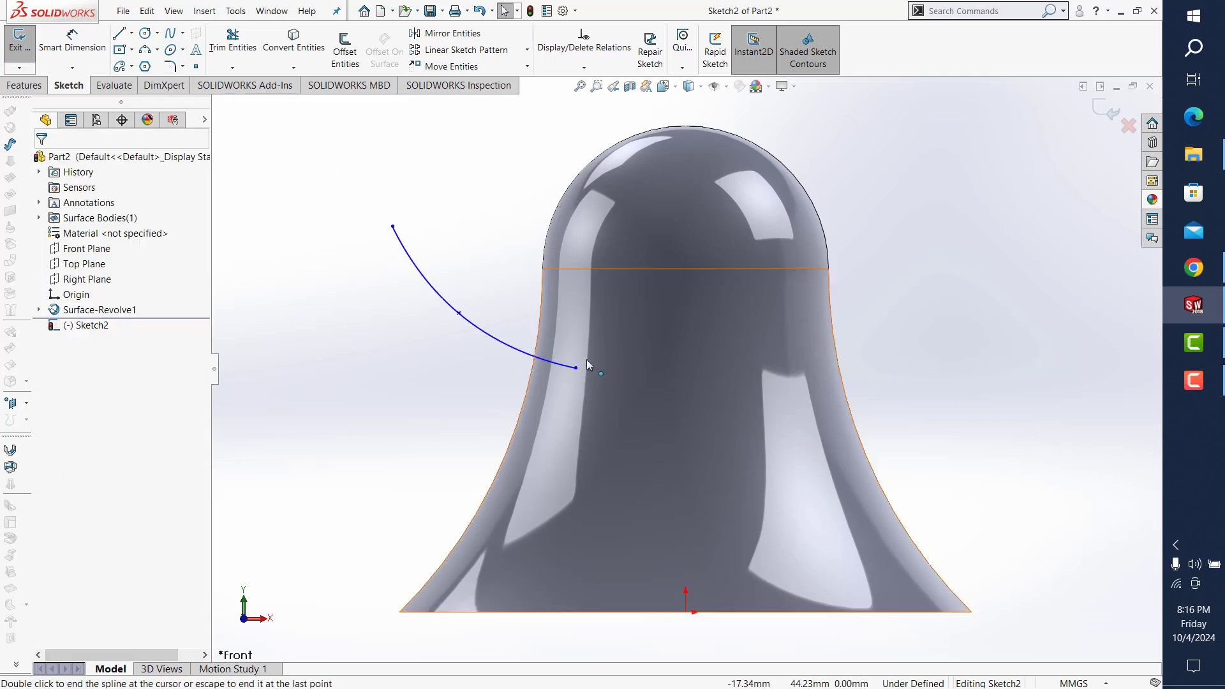
left_click(1104, 109)
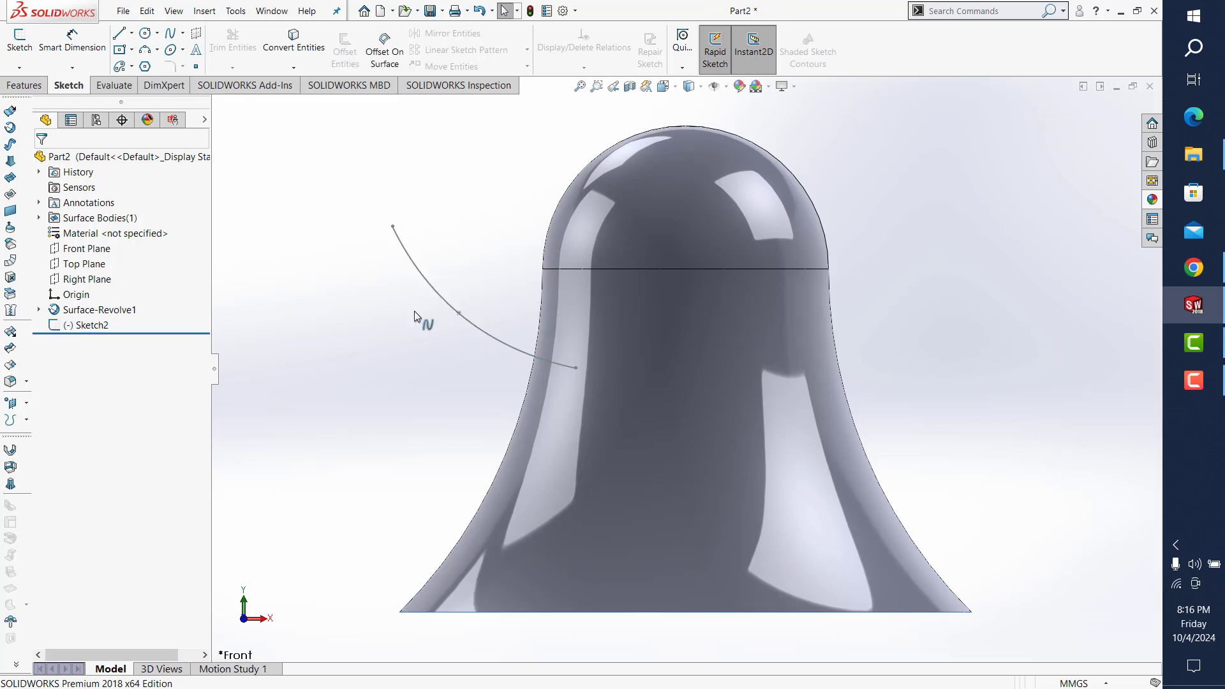
left_click_drag(191, 330, 184, 317)
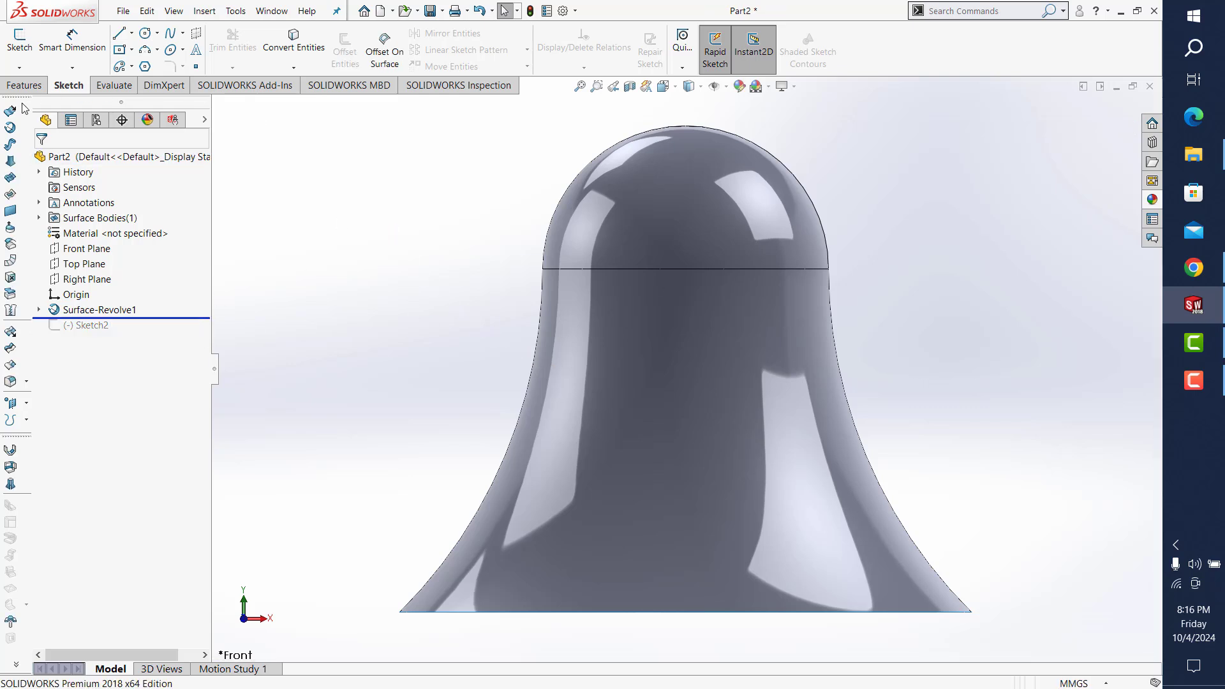
Step: Create Plane1 offset 20 mm from the Right Plane, flipped left, and roll forward past Sketch2
left_click(23, 85)
left_click(628, 64)
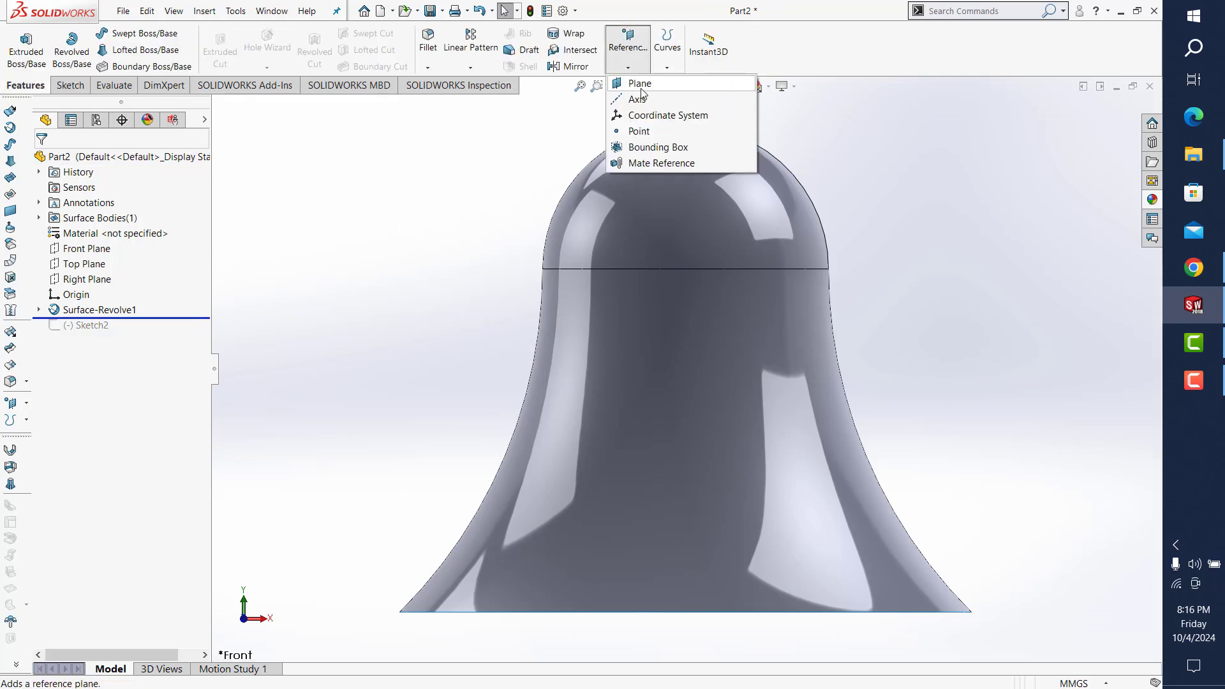
left_click(641, 90)
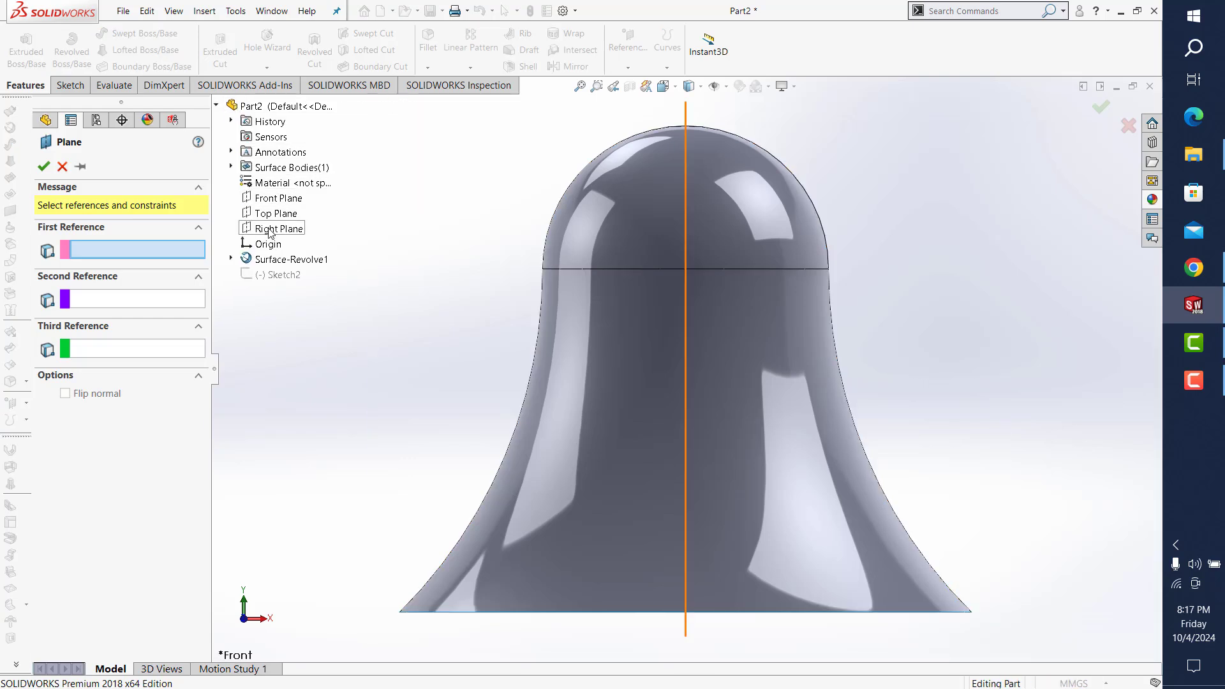
left_click(270, 231)
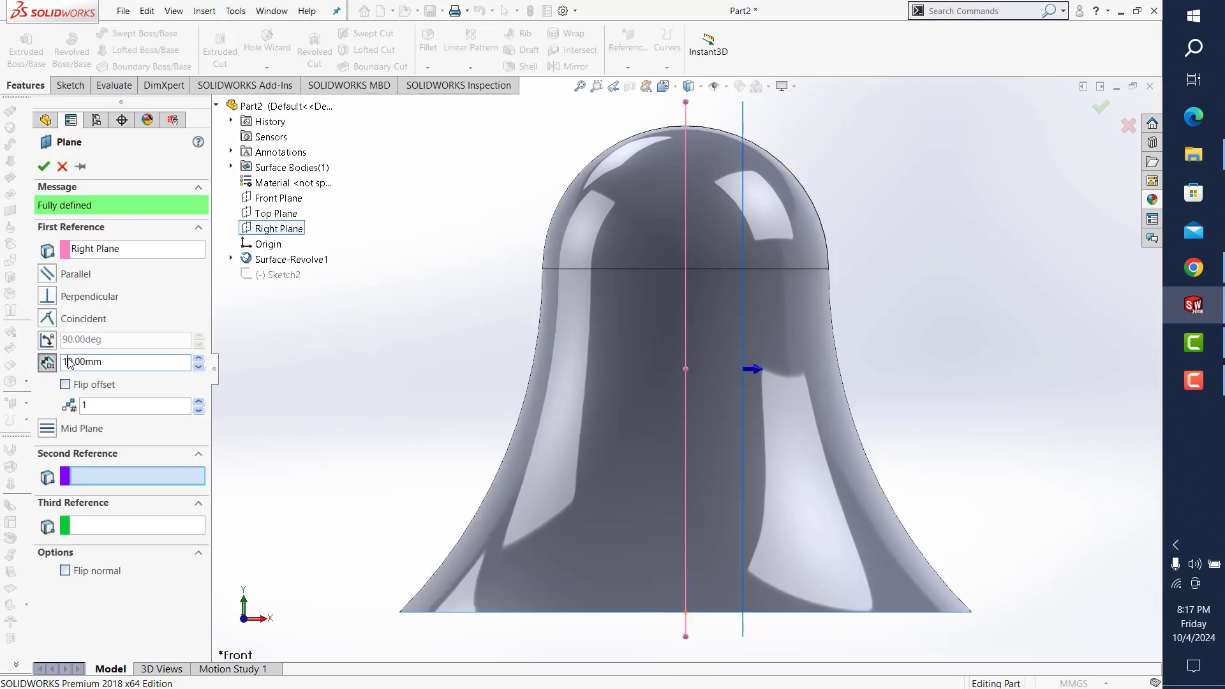
type("20")
key("Return")
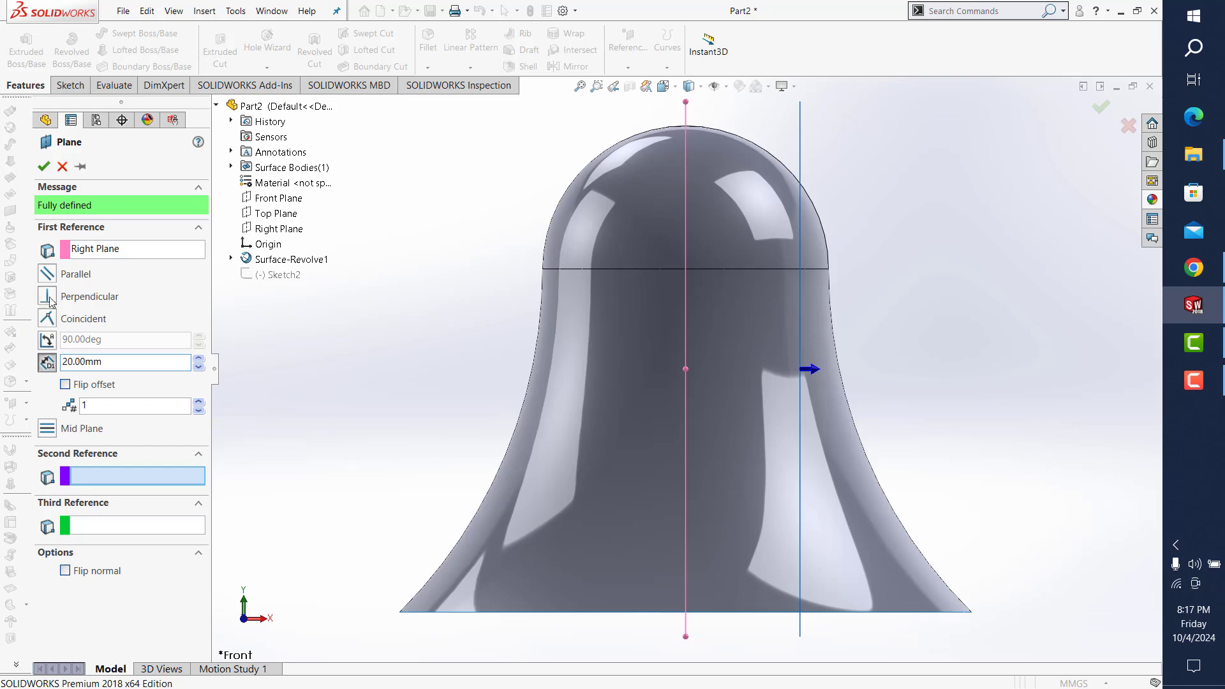
left_click(65, 384)
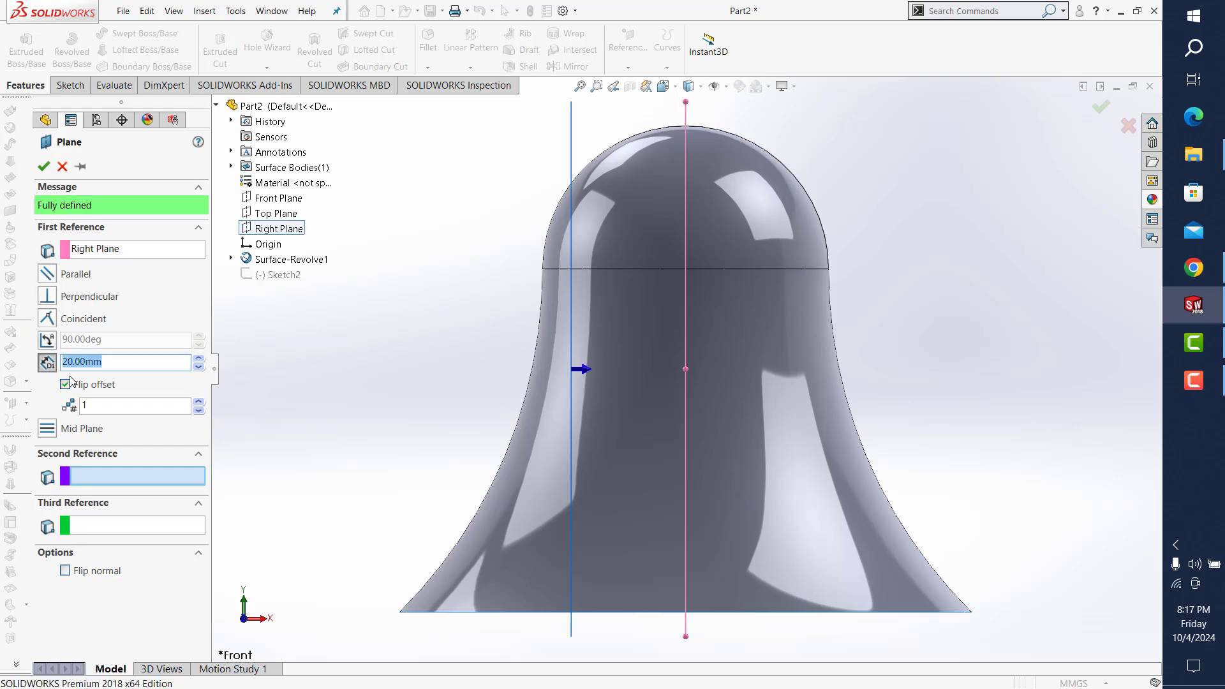
left_click(44, 166)
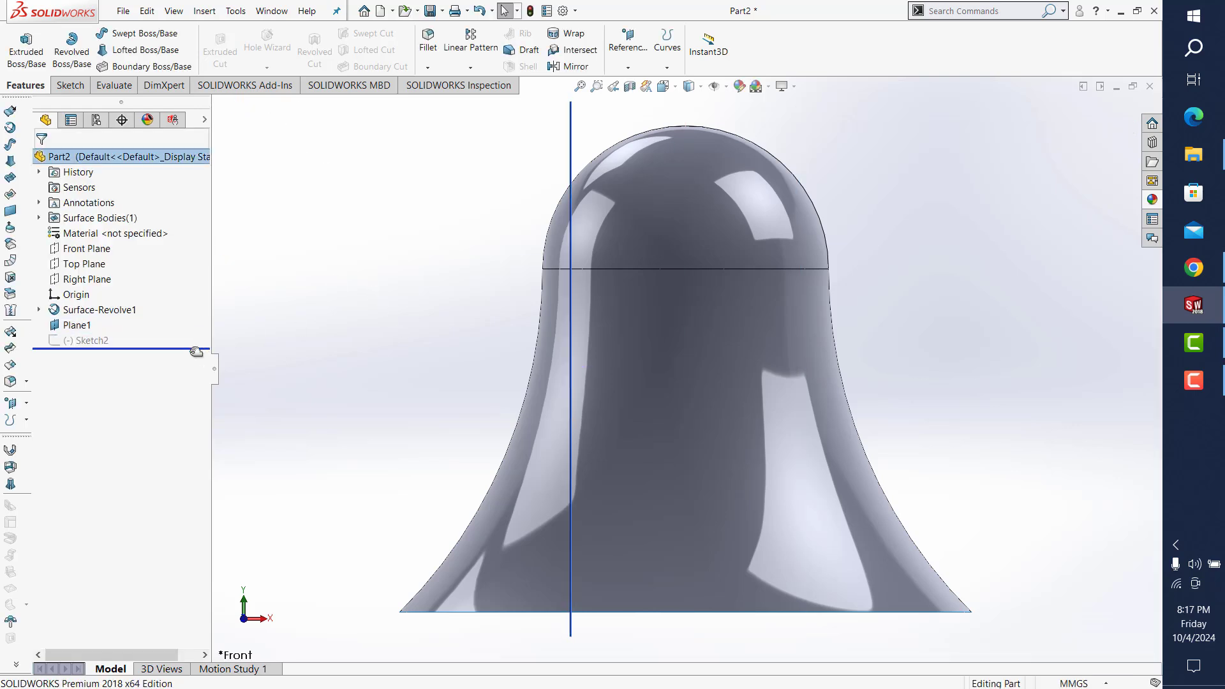
left_click_drag(197, 351, 198, 350)
Step: Make the arm spline's inner endpoint coincident with Plane1
right_click(103, 352)
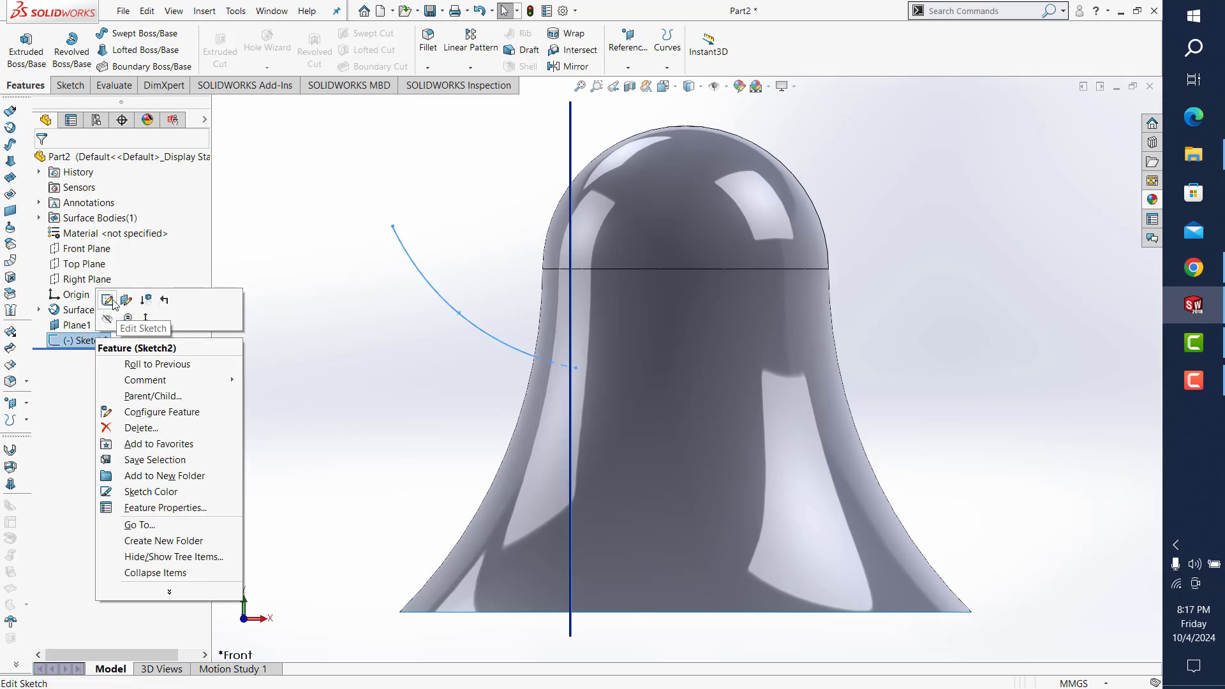
left_click(118, 308)
left_click(575, 368)
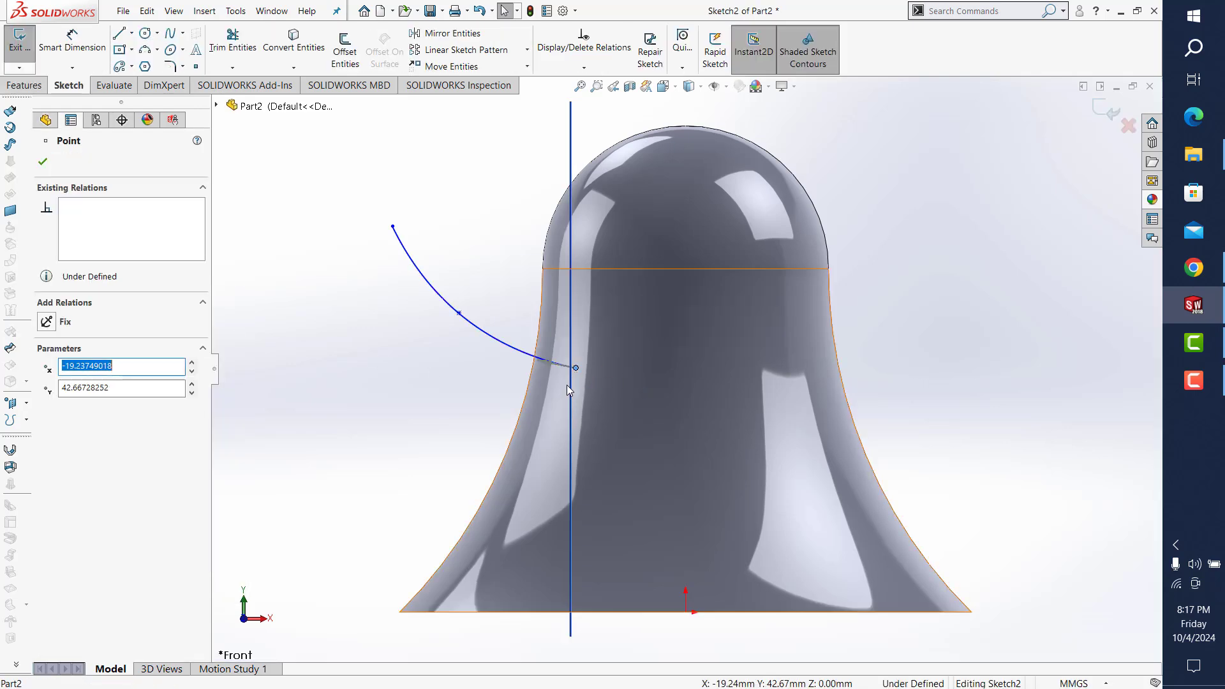
left_click(571, 394, "ctrl")
left_click(64, 386)
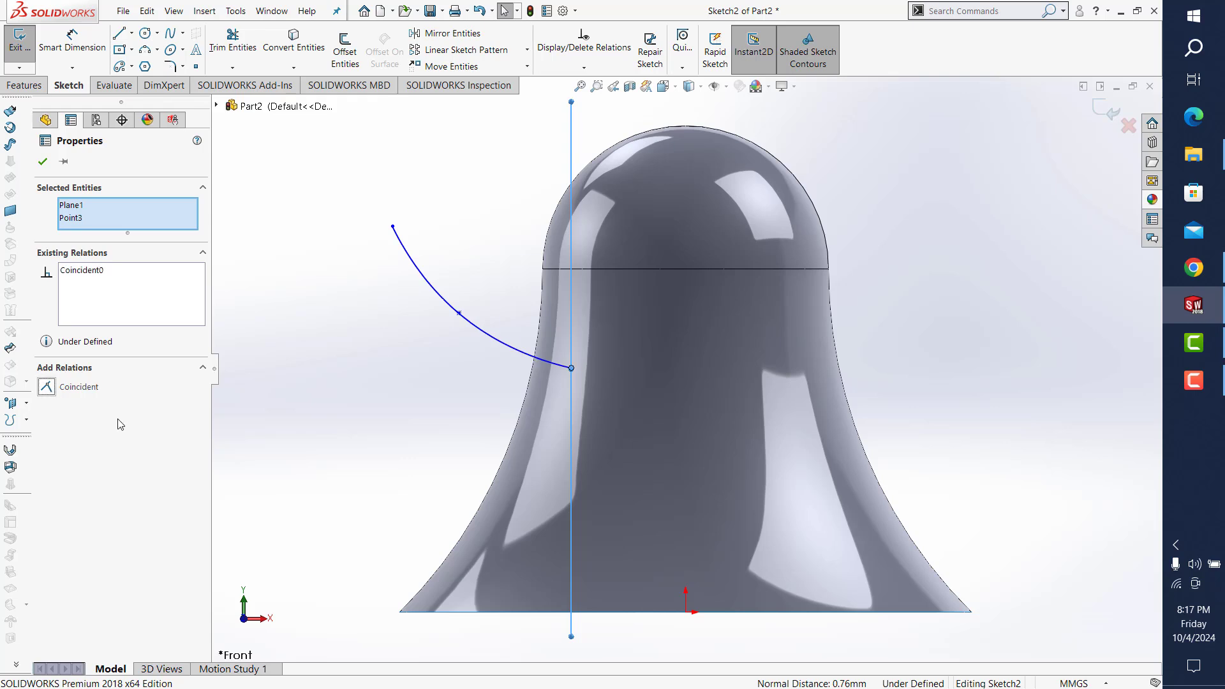
left_click(370, 472)
Step: Dimension the inner endpoint 45 mm and middle point 50 mm high from the origin
left_click(69, 39)
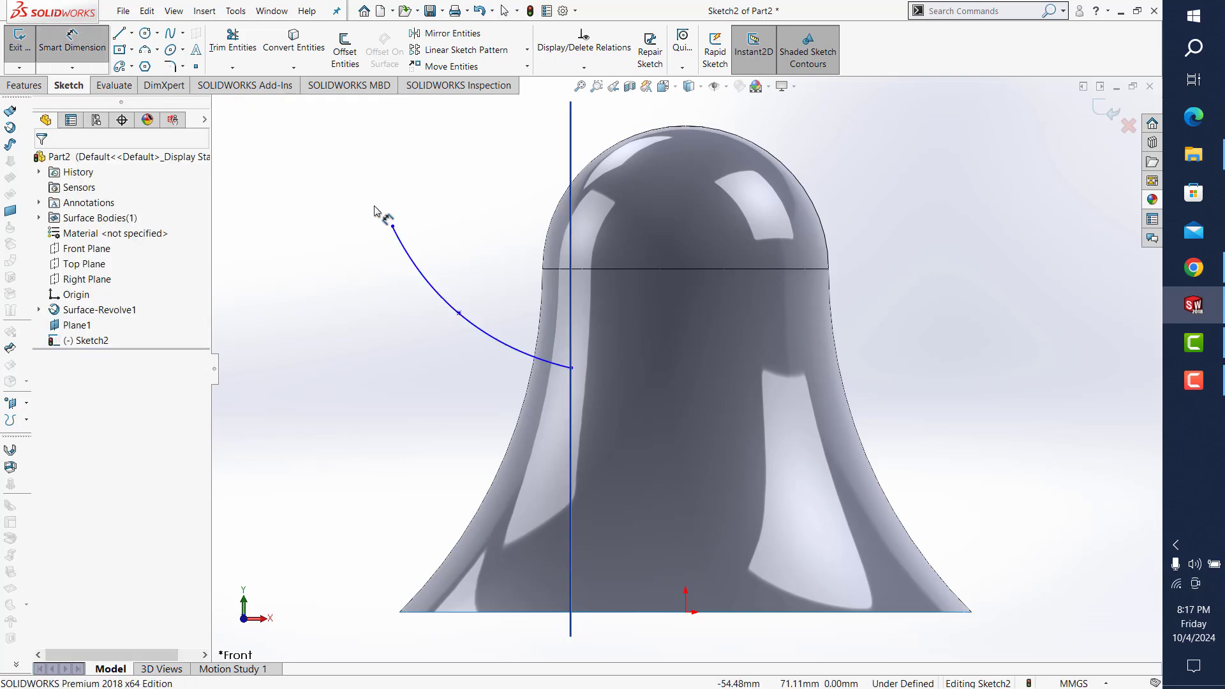
left_click(572, 368)
left_click(687, 613)
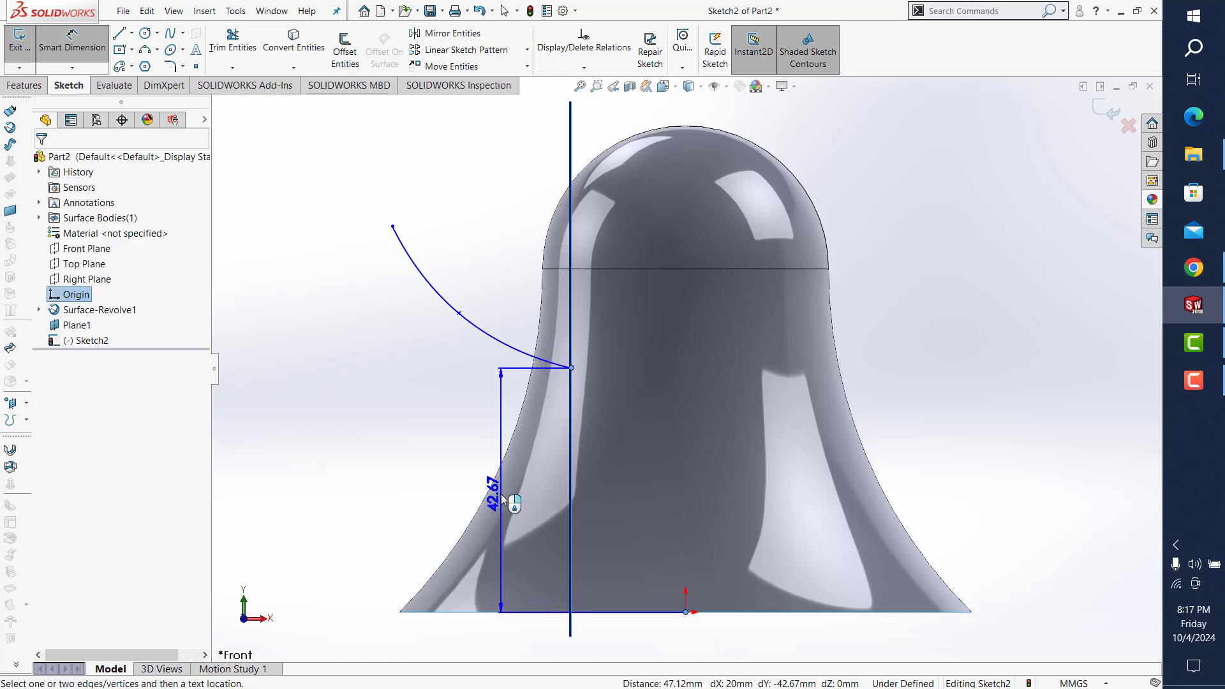
left_click(469, 488)
type("4")
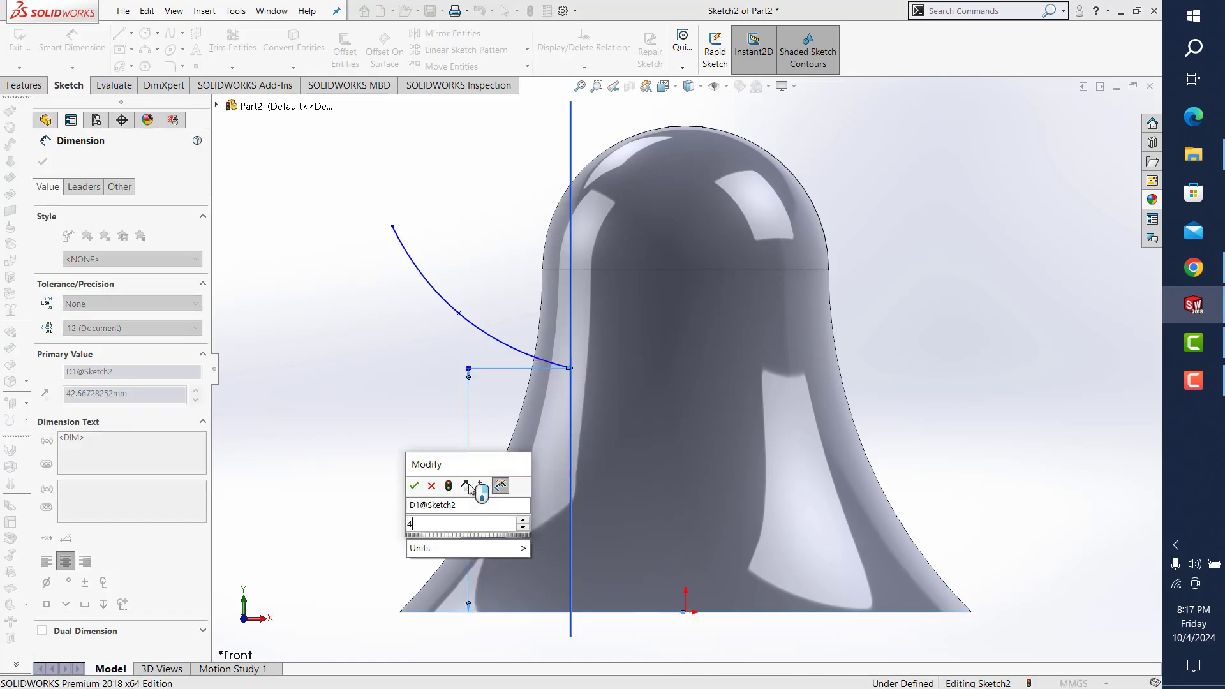
type("5")
key("Return")
left_click(458, 319)
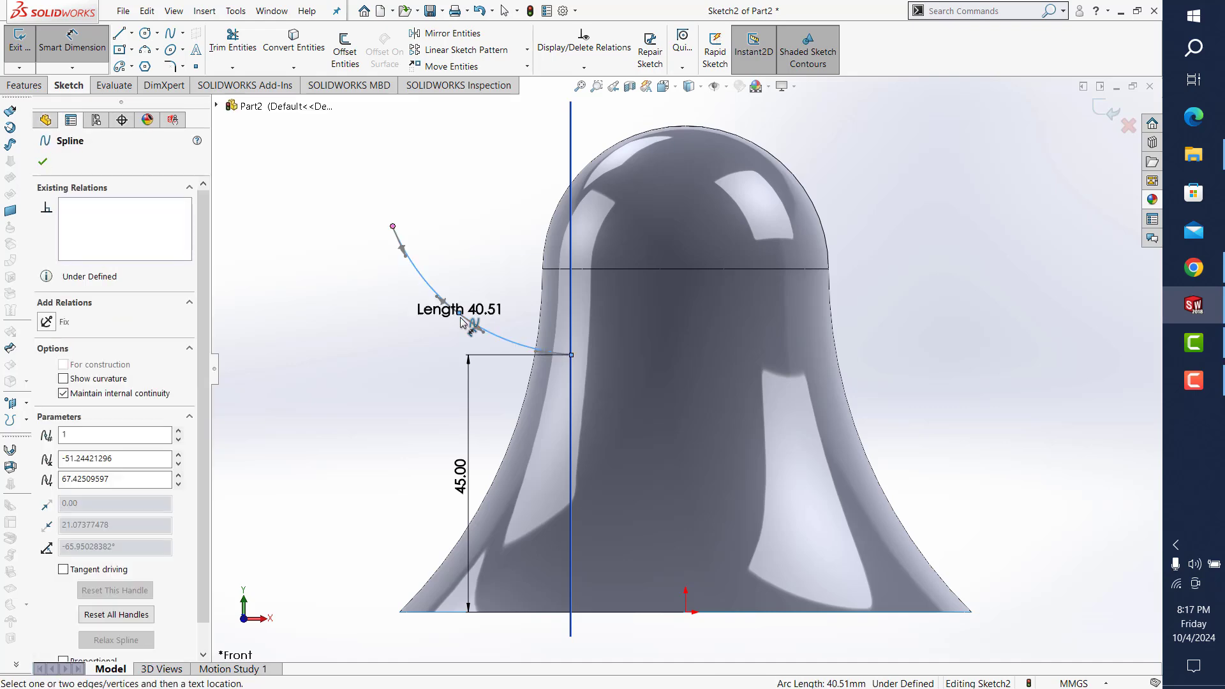
key("Escape")
left_click(460, 315)
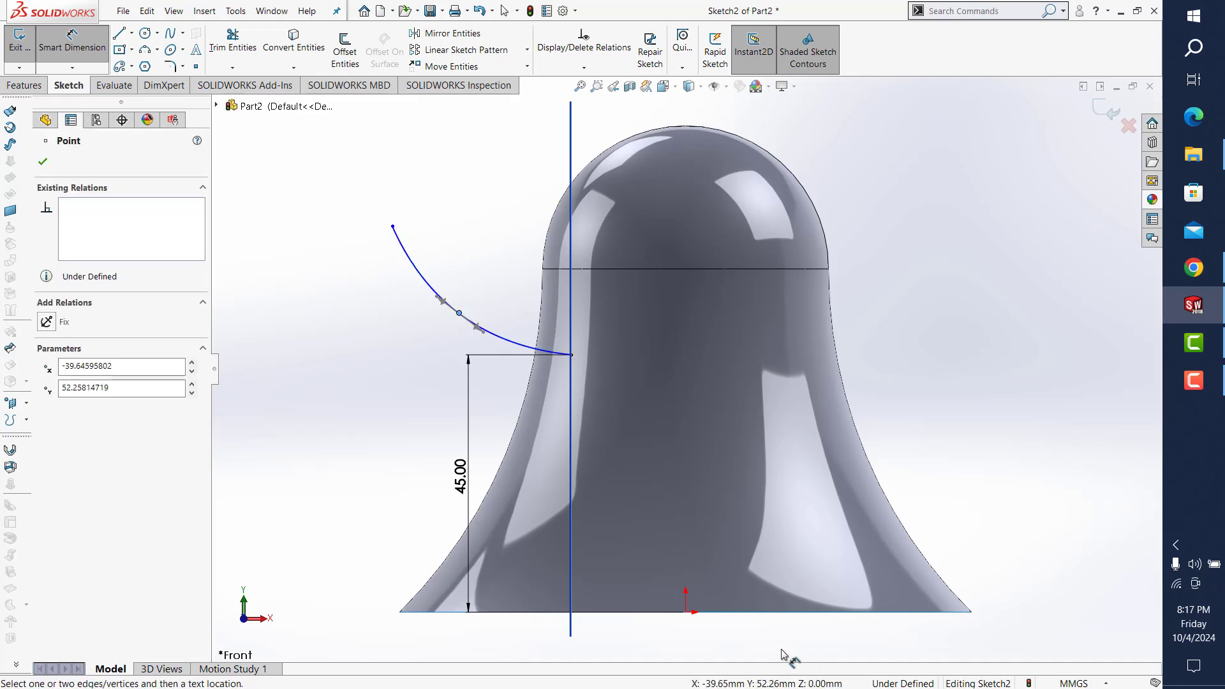
left_click(685, 612)
left_click(422, 486)
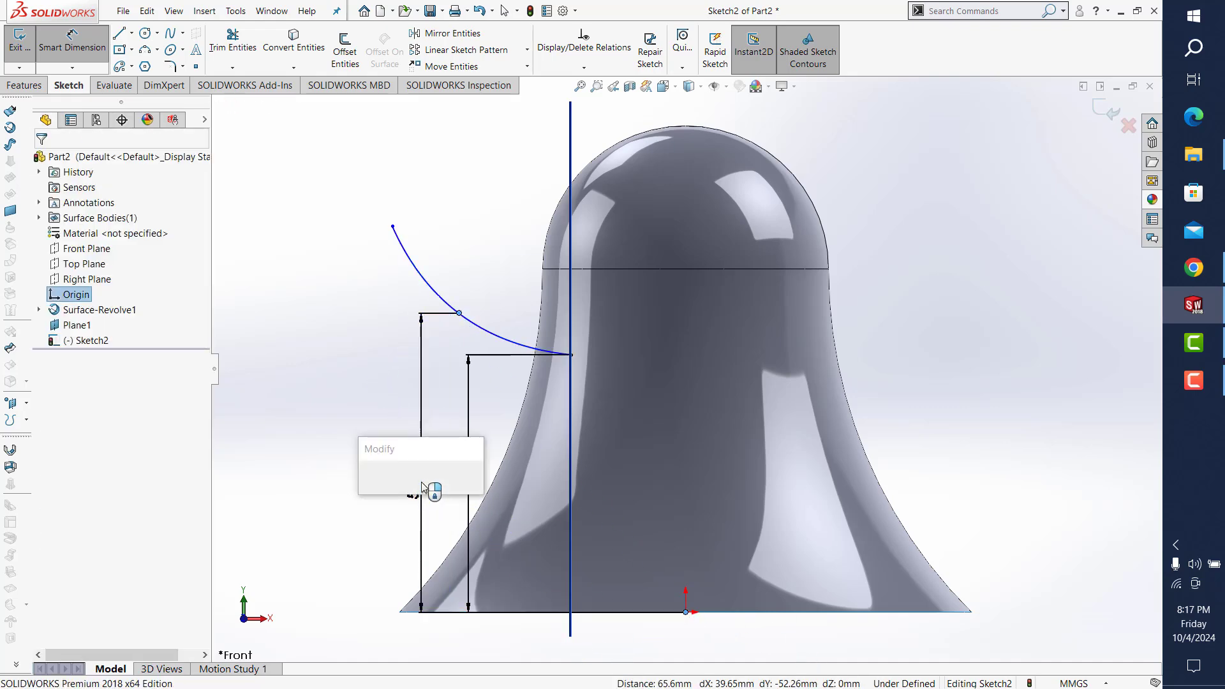
type("50")
key("Return")
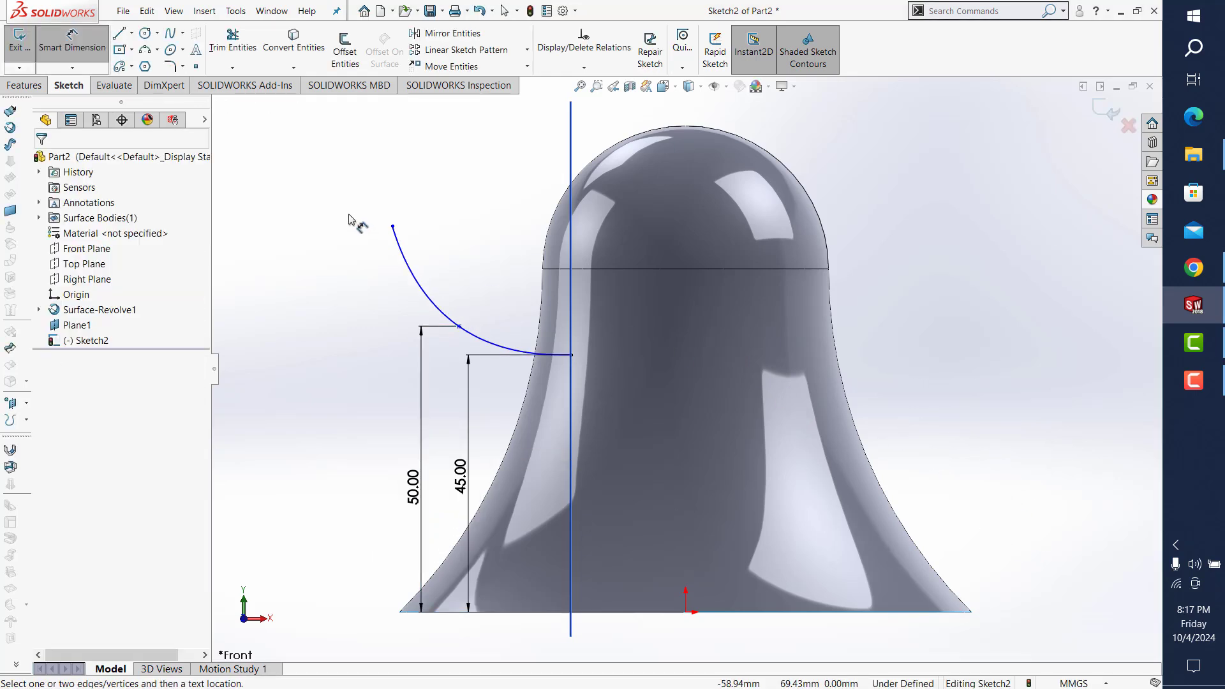
Step: Dimension the arm curve's tip 65 mm above the origin
left_click(392, 227)
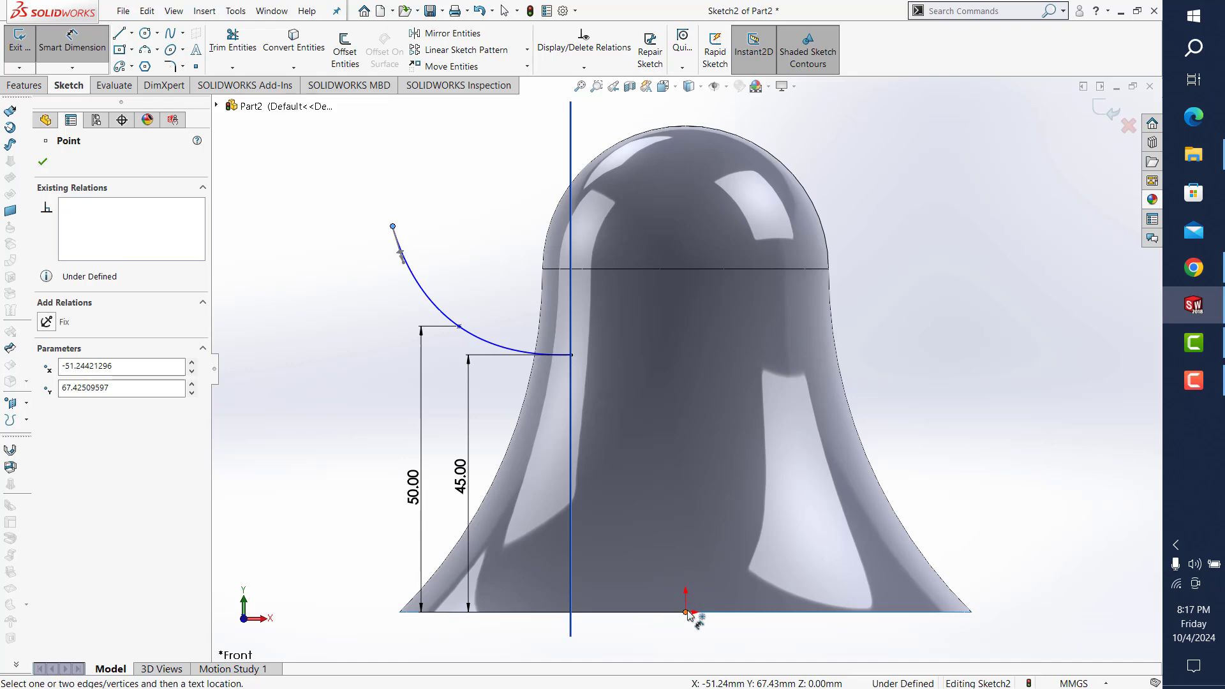
left_click(686, 612)
left_click(349, 472)
type("65")
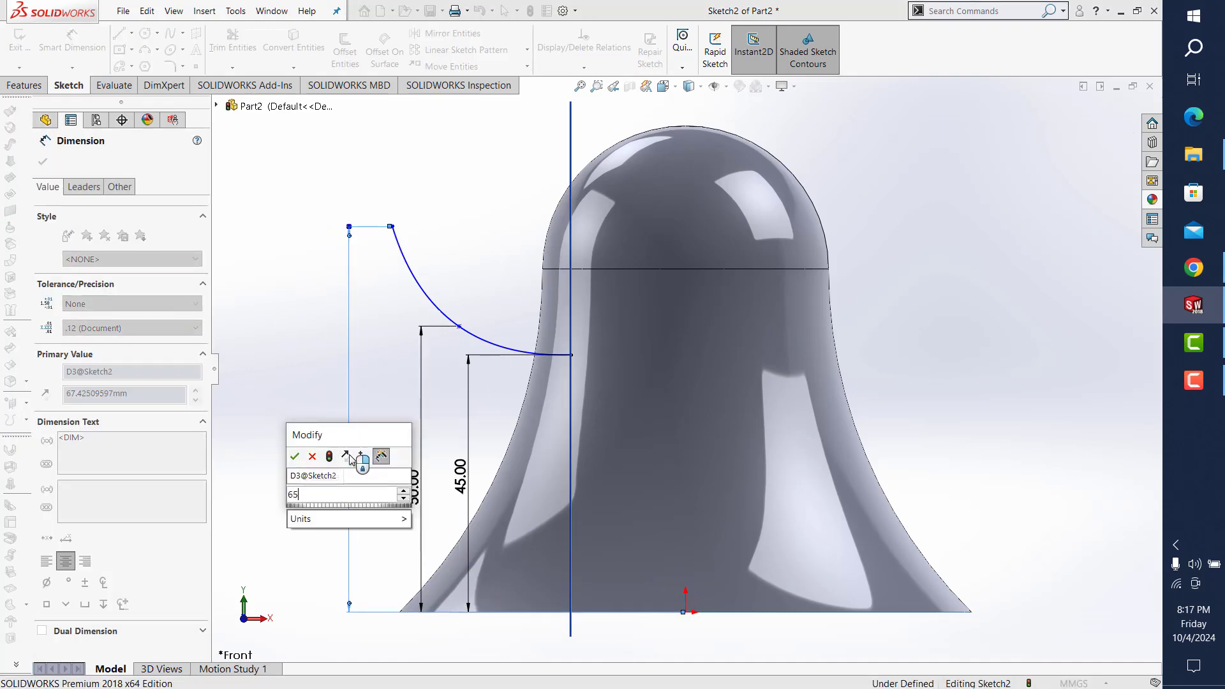
key("Return")
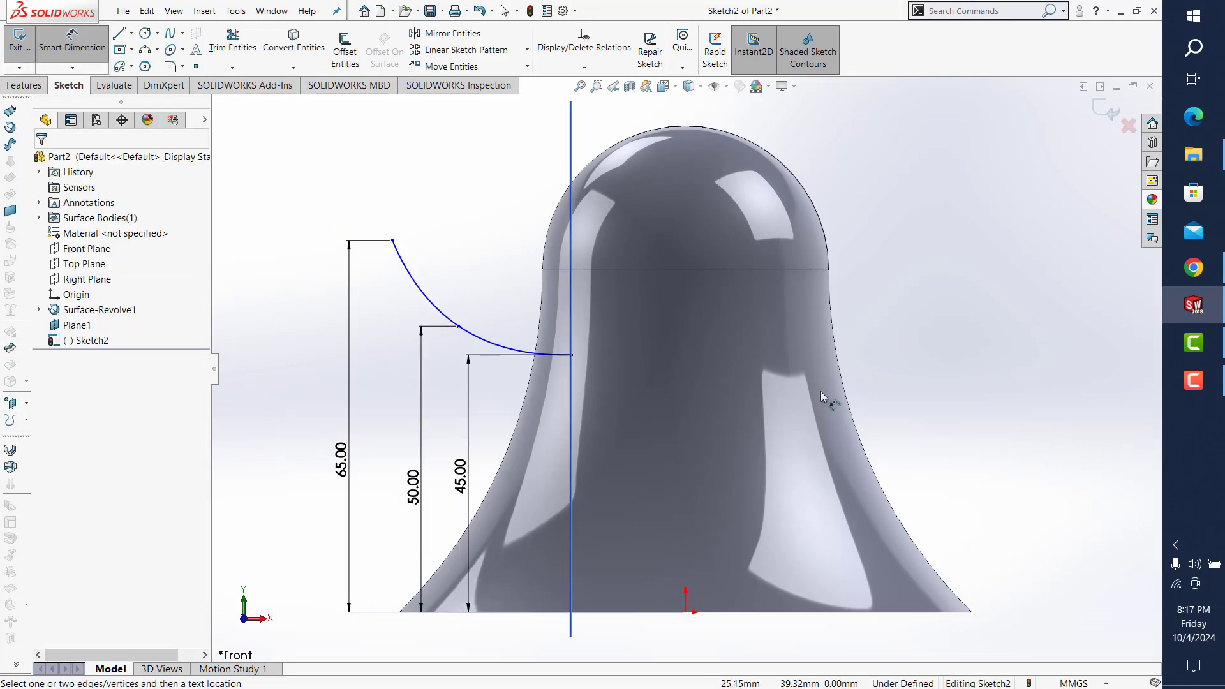
Step: Dimension the middle point 35 mm and the tip 45 mm across from the origin, then exit
left_click(458, 326)
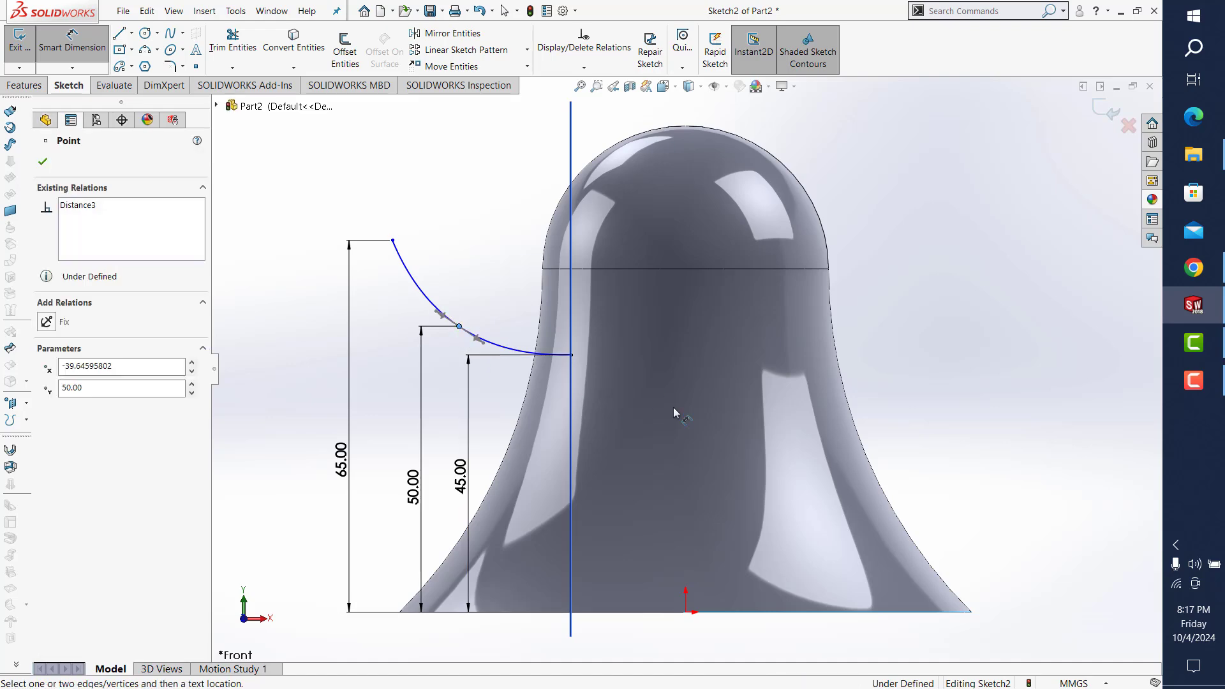
left_click(687, 613)
left_click(647, 317)
type("35")
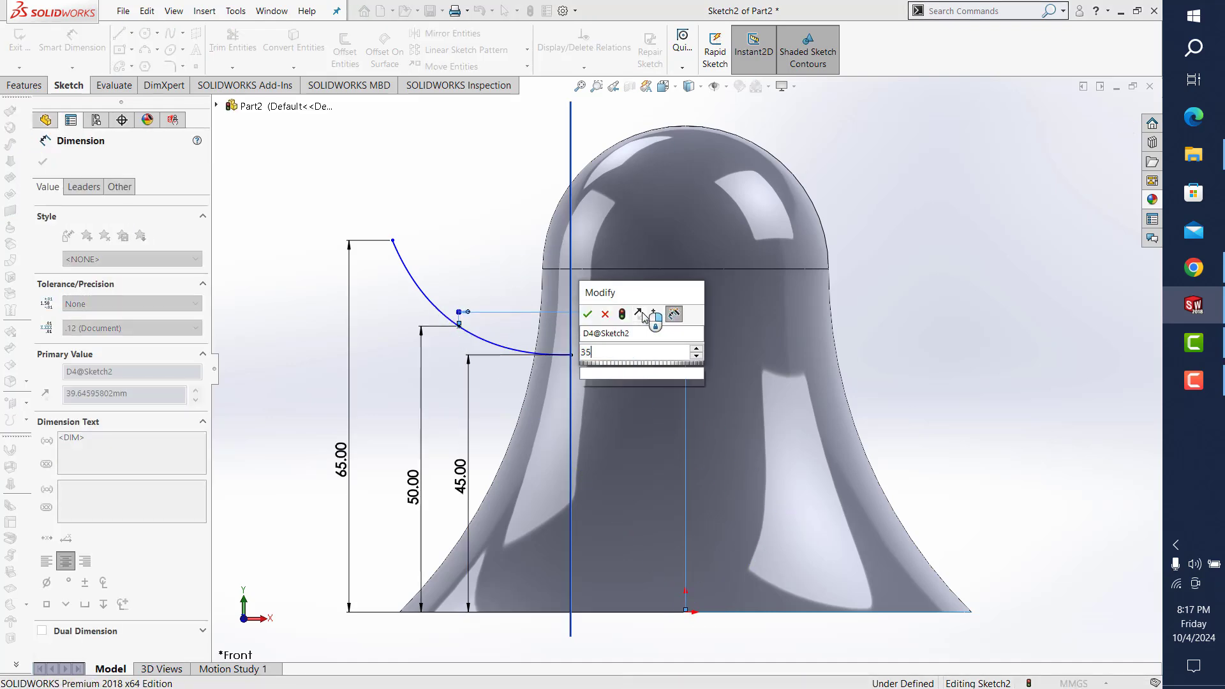
key("Return")
left_click(393, 240)
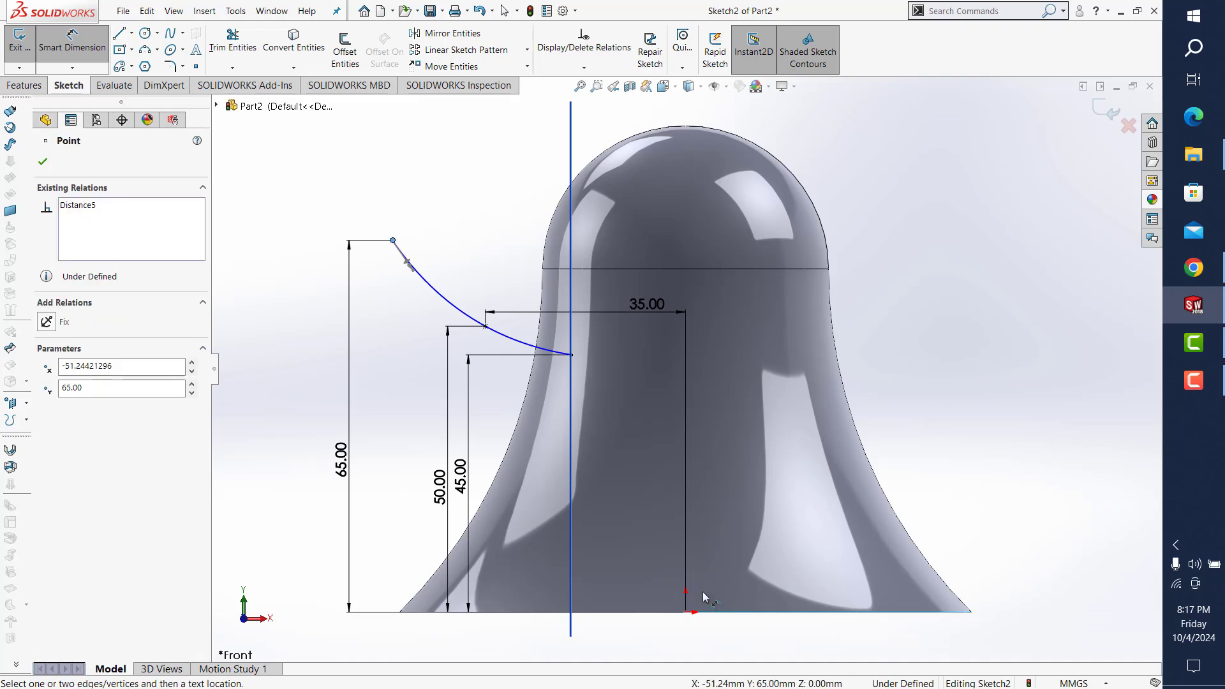
left_click(687, 612)
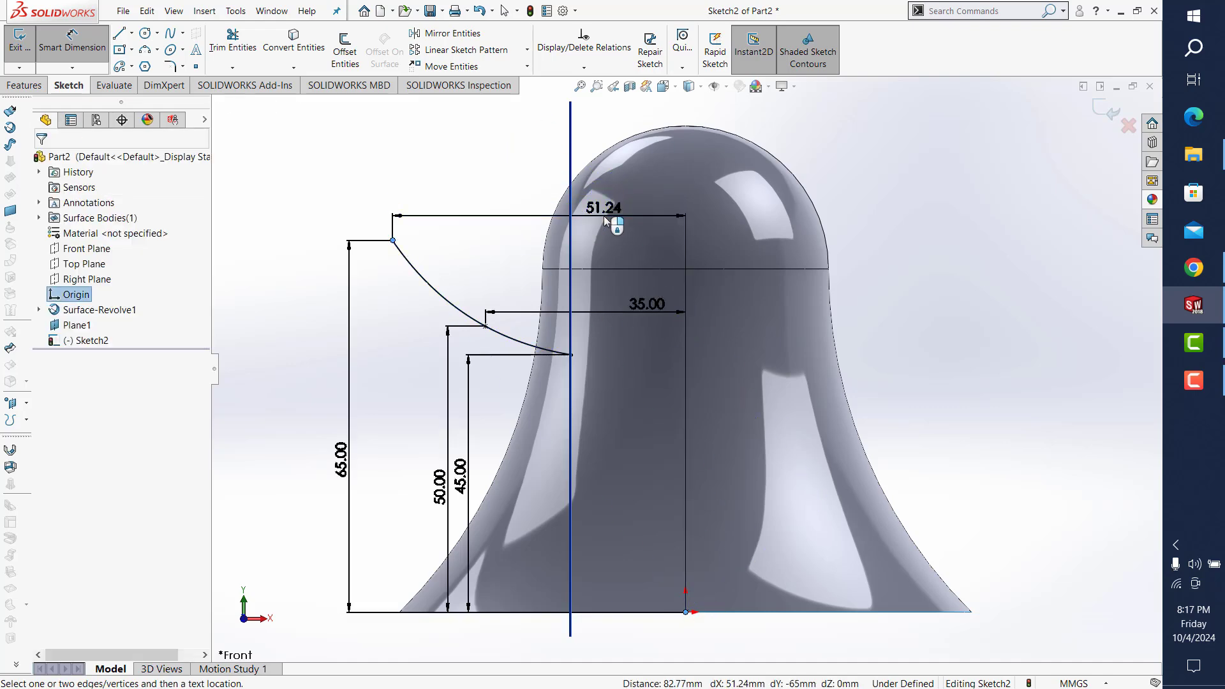
left_click(605, 215)
type("45")
key("Return")
left_click(966, 235)
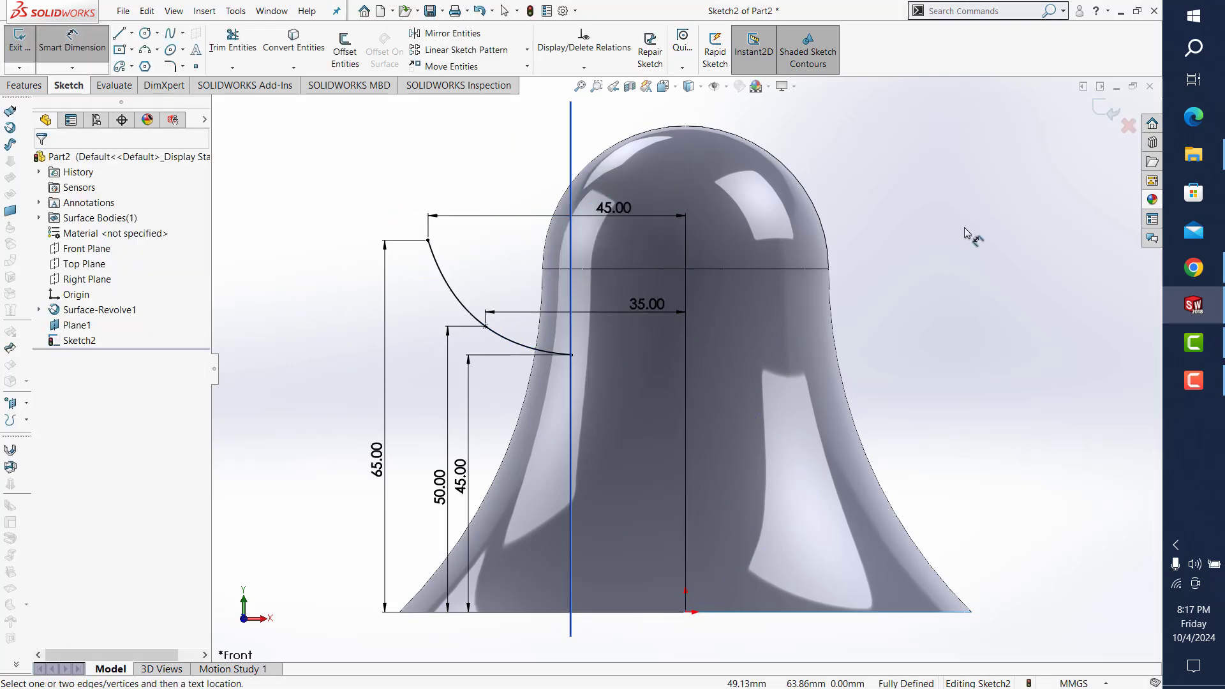
left_click(1084, 118)
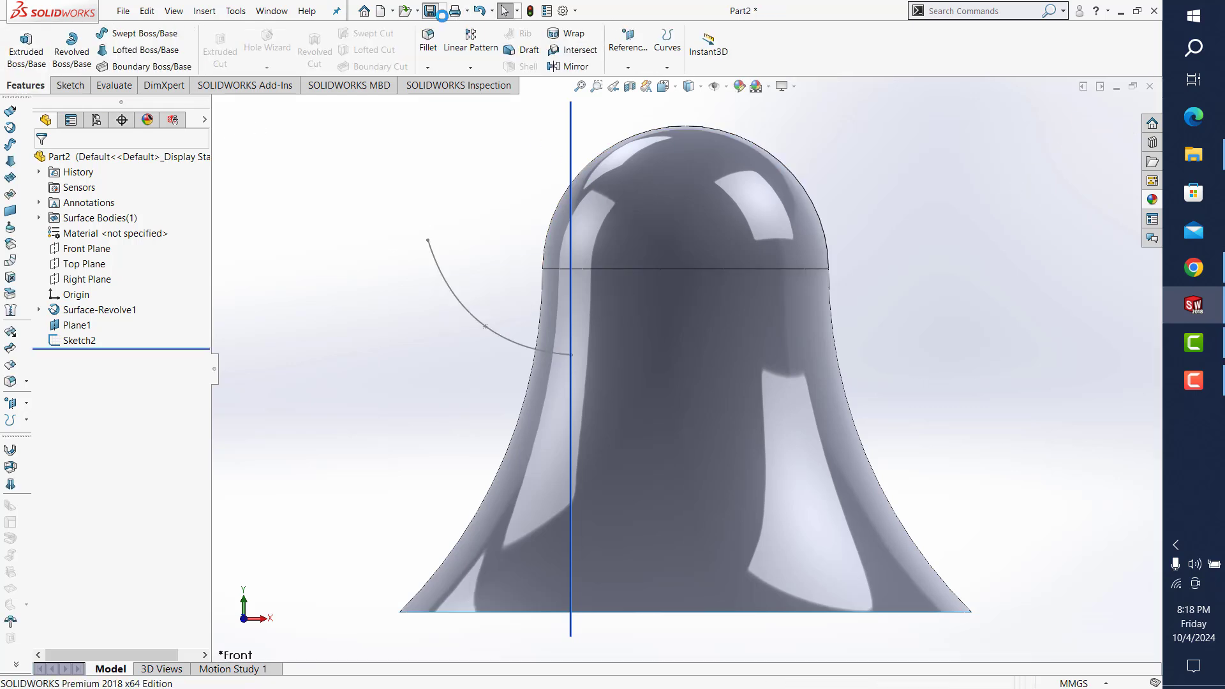
Step: Create Plane2 parallel to the Top Plane through the arm curve's top endpoint
left_click(627, 67)
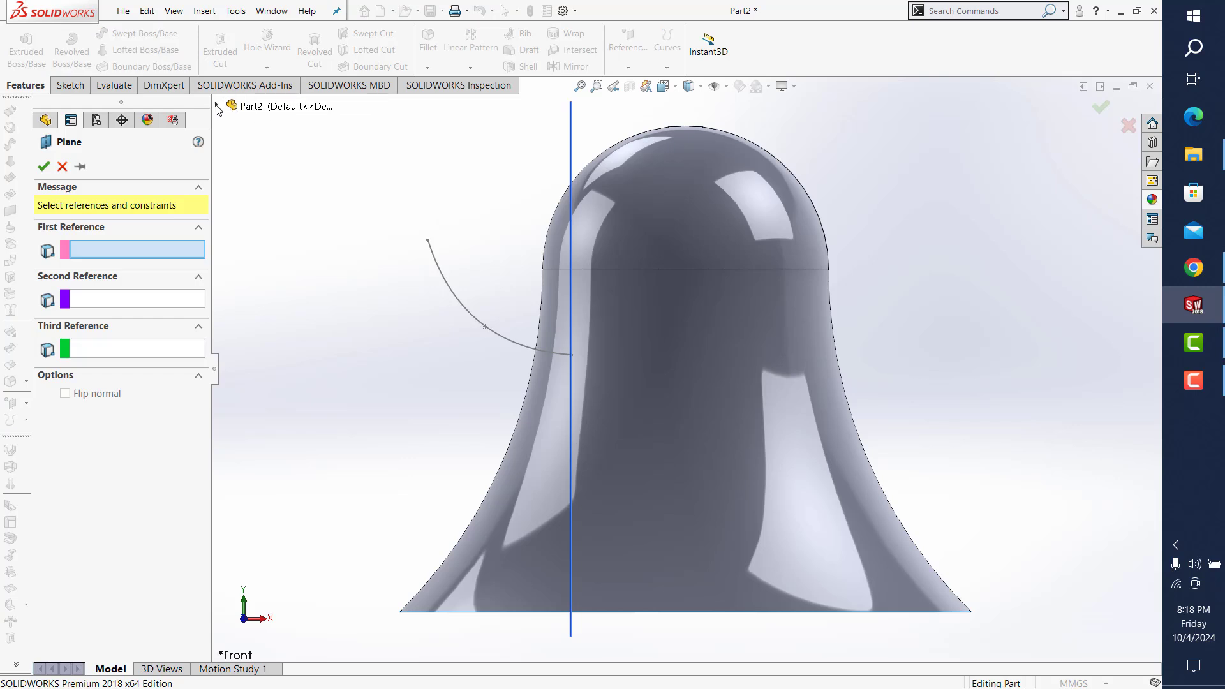
left_click(216, 106)
left_click(277, 213)
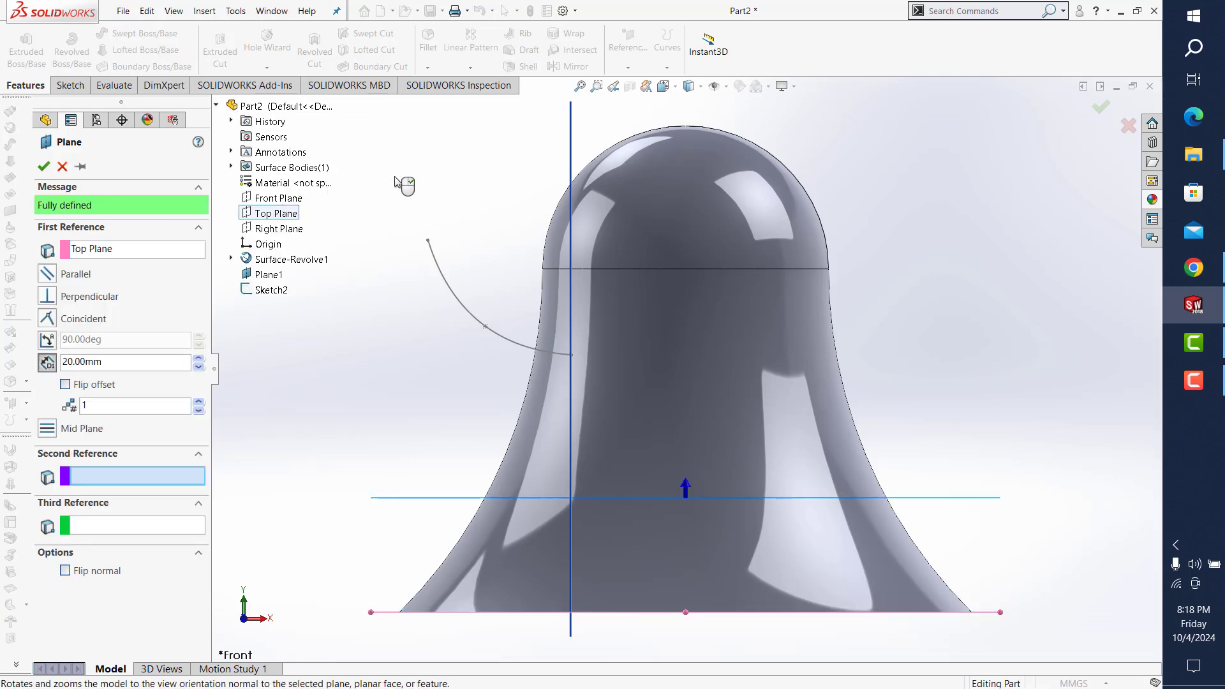
left_click(426, 241)
left_click(44, 166)
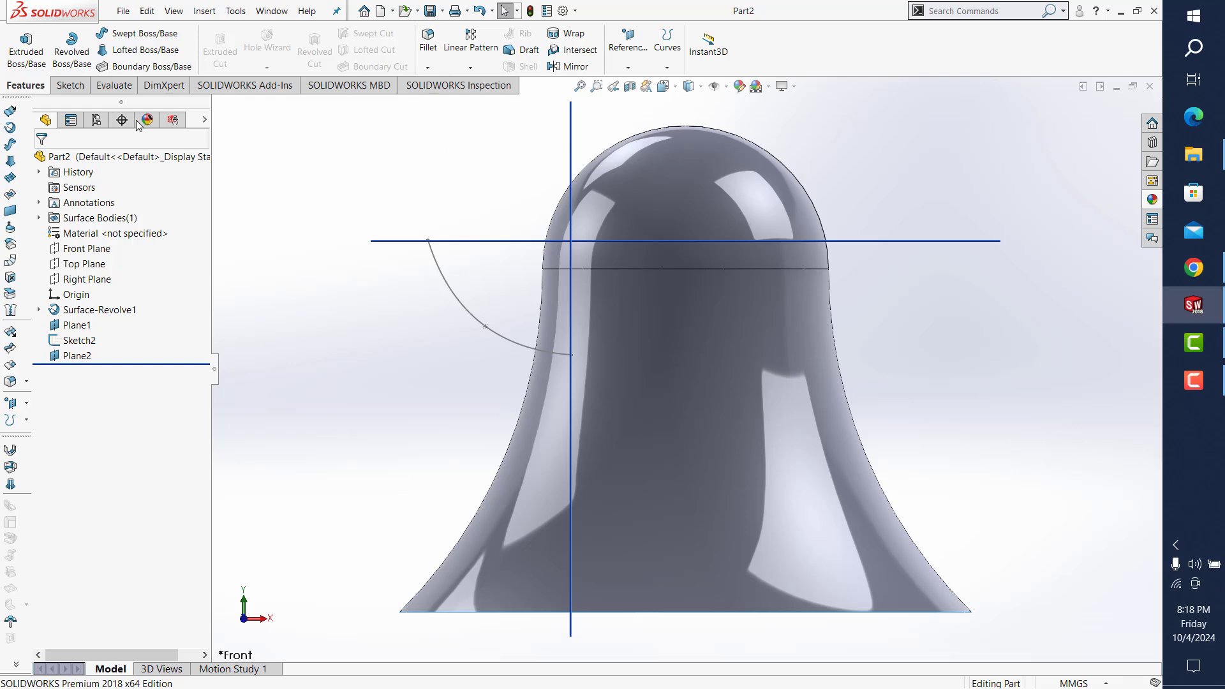
left_click(70, 85)
left_click(20, 41)
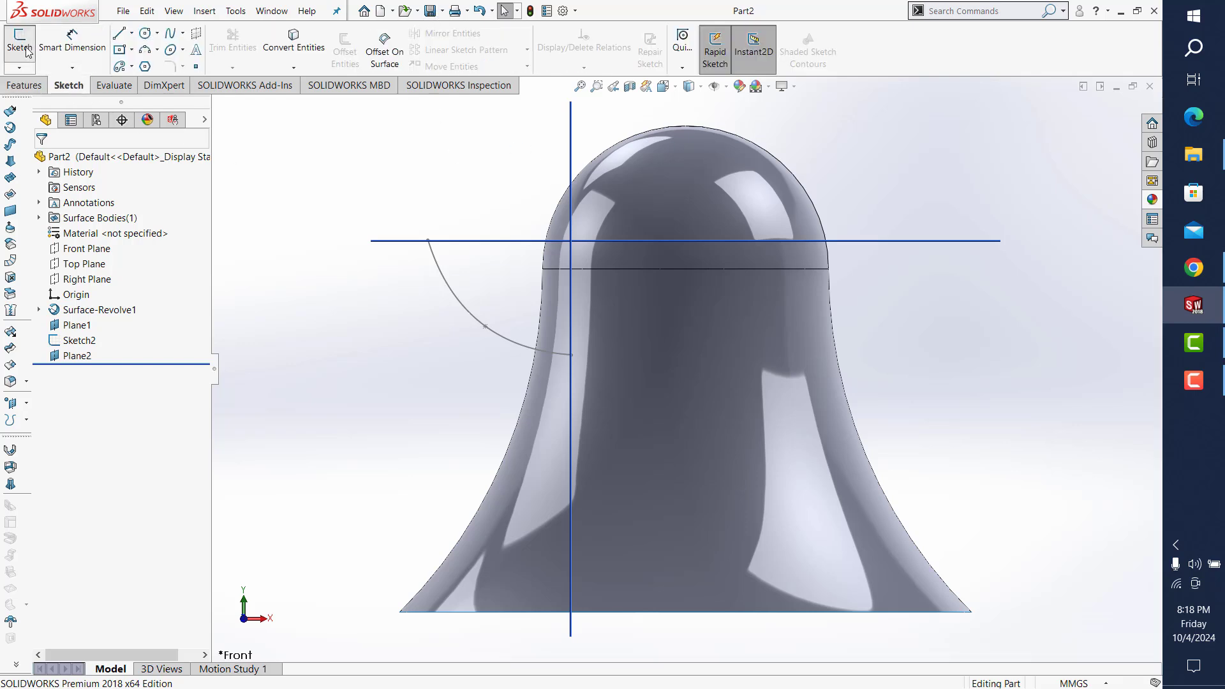
Step: Sketch a circle on Plane1 centred at the arm curve's lower end
left_click(576, 153)
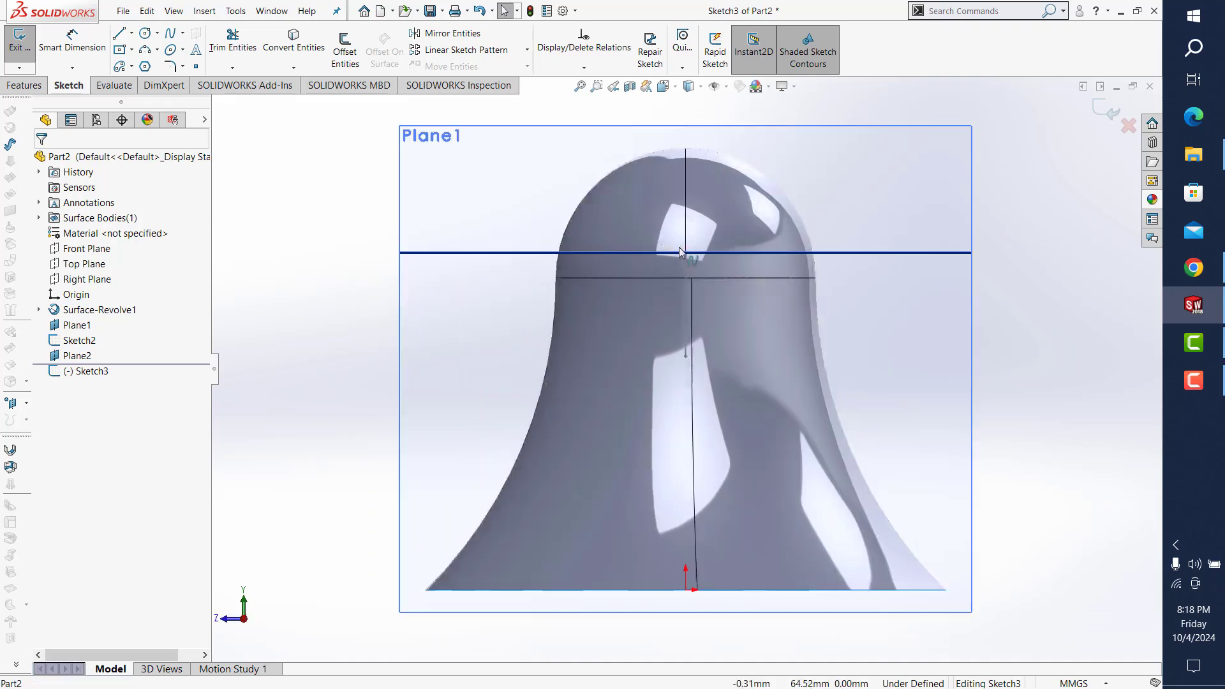
left_click(146, 35)
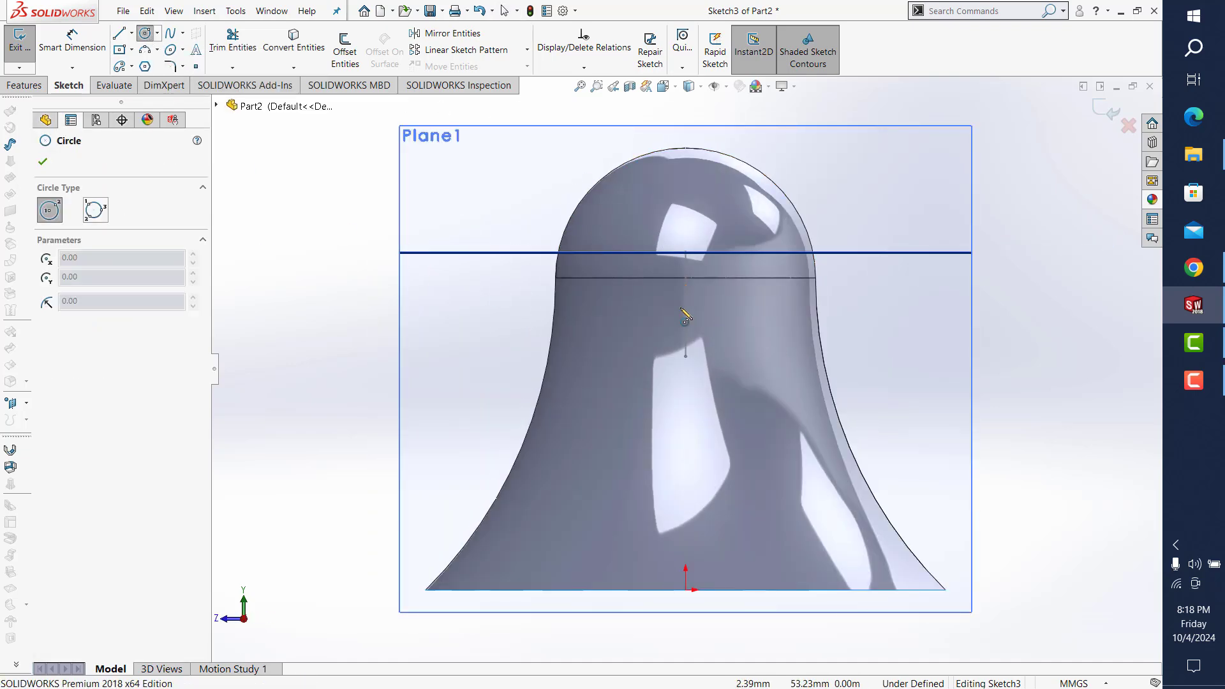
key("ctrl+shift+z")
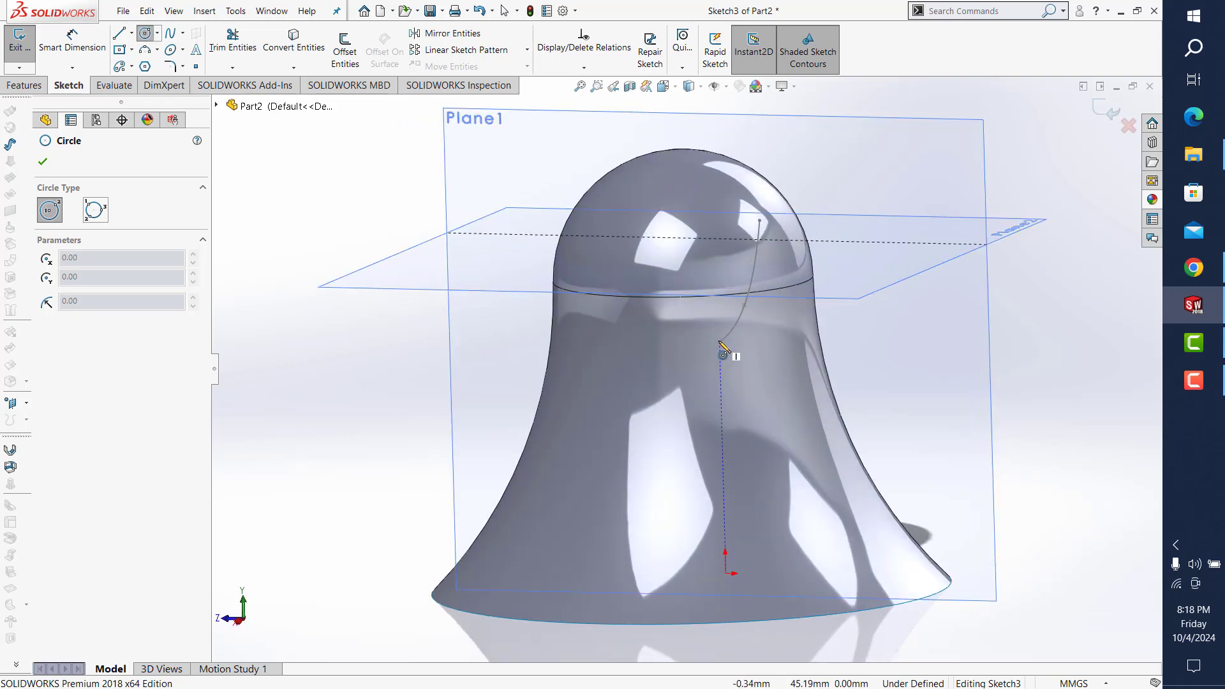
left_click(719, 341)
left_click(775, 343)
key("Escape")
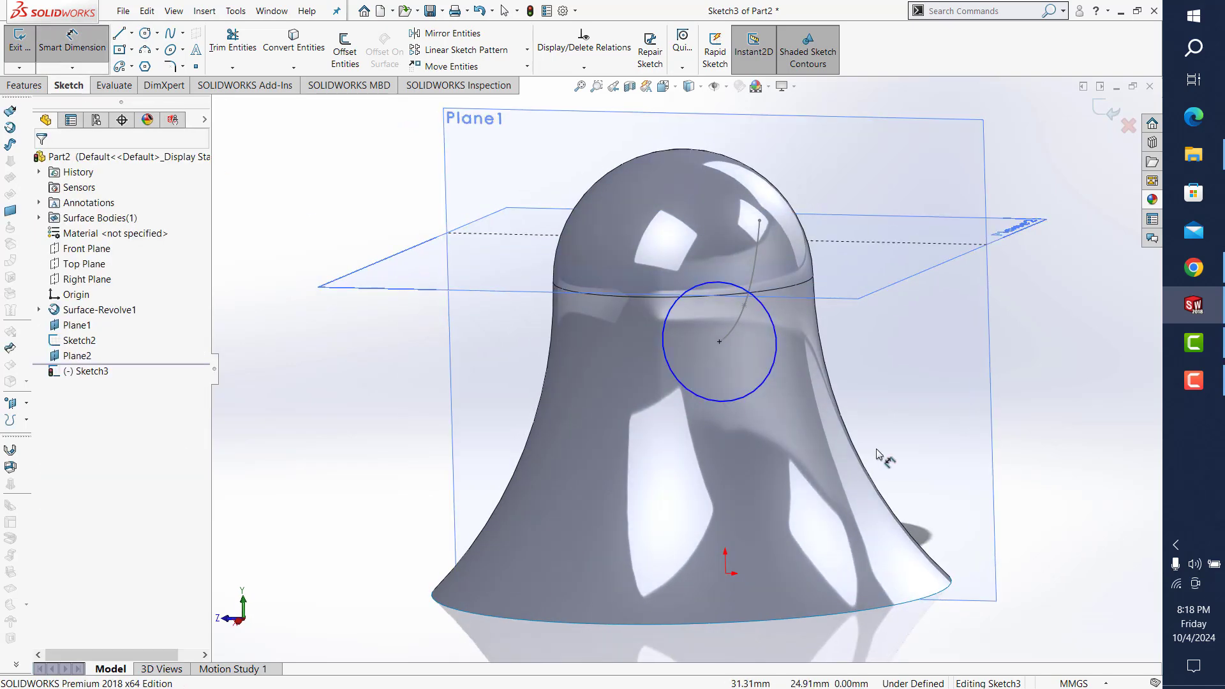
Step: Give the circle a 20 mm diameter, close the sketch and orbit the view
left_click(780, 382)
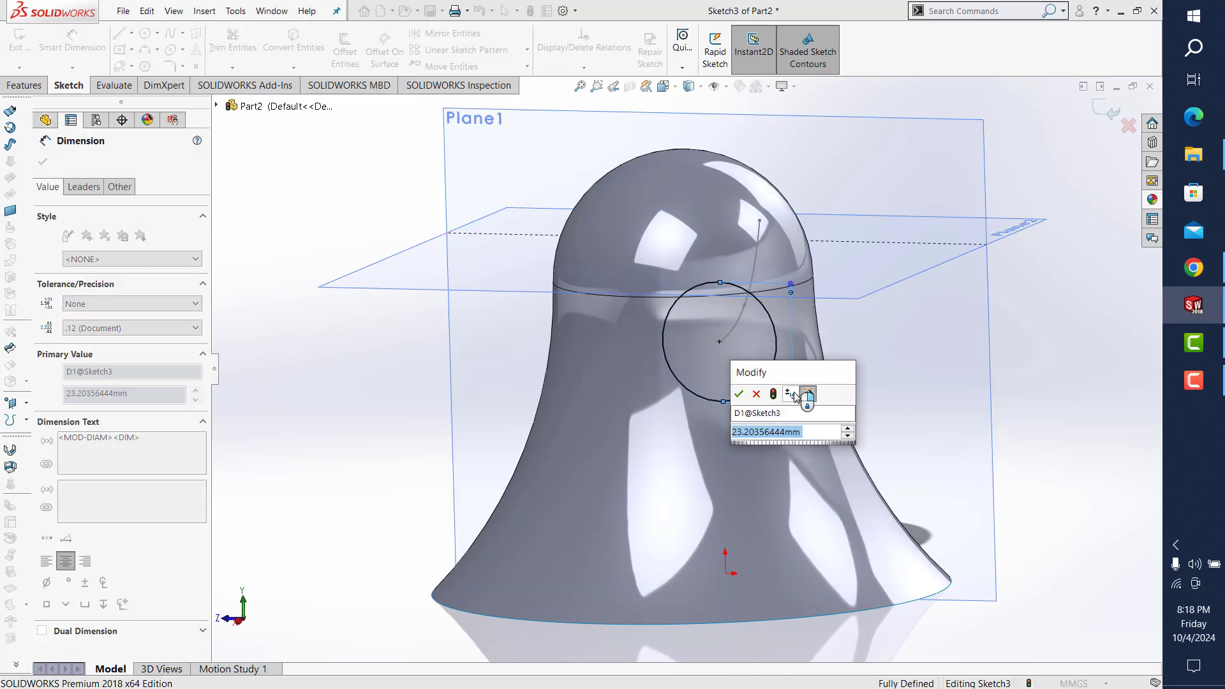
type("20")
key("Return")
key("Escape")
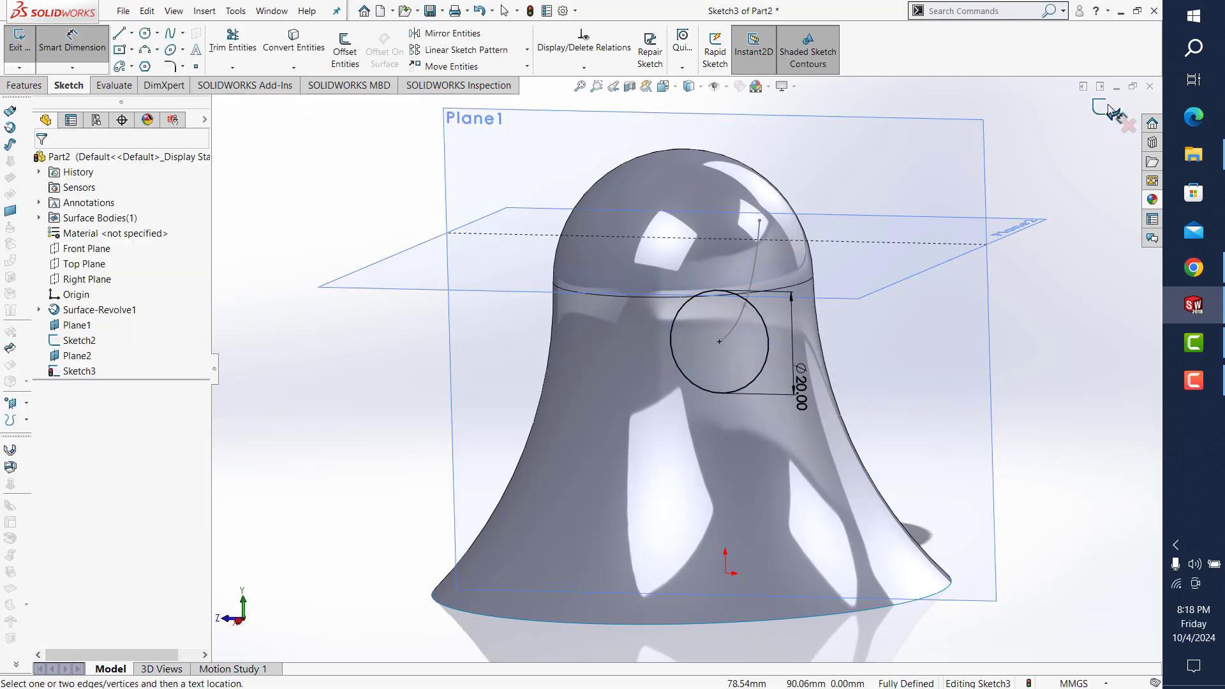
left_click(1107, 105)
left_click(924, 398)
middle_click_drag(923, 398, 886, 431)
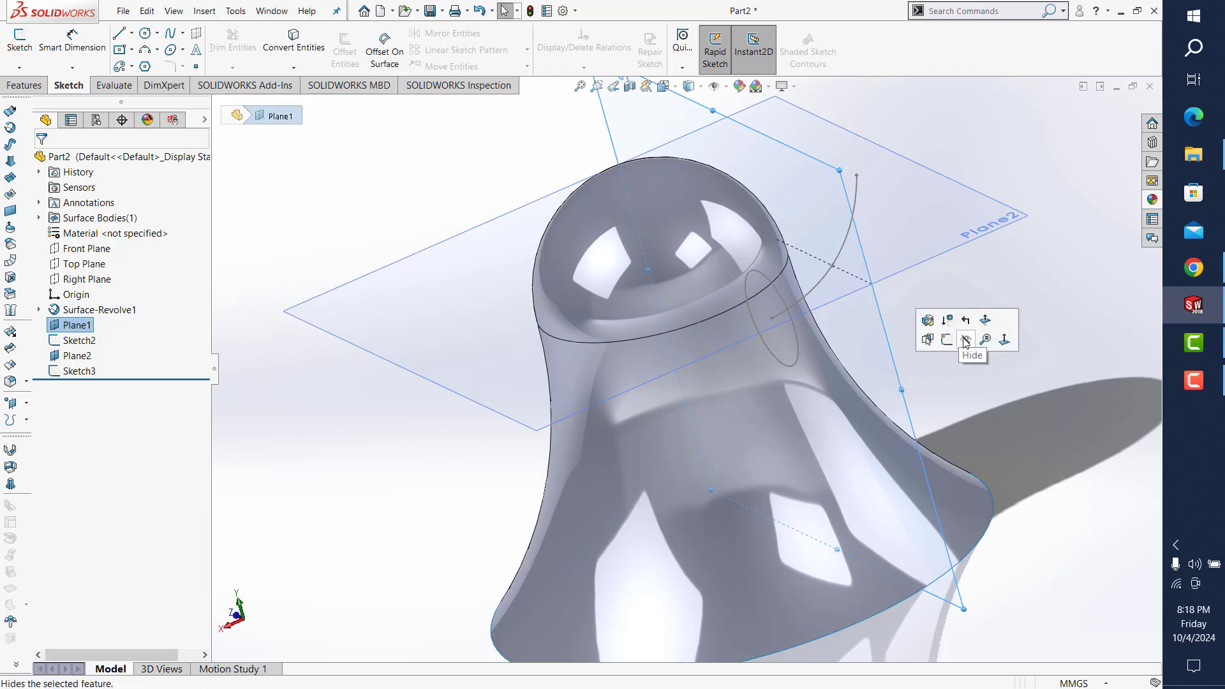
Step: Sketch a circle on Plane2 with its centre pierced onto the arm curve's outer tip
left_click(970, 363)
left_click(19, 40)
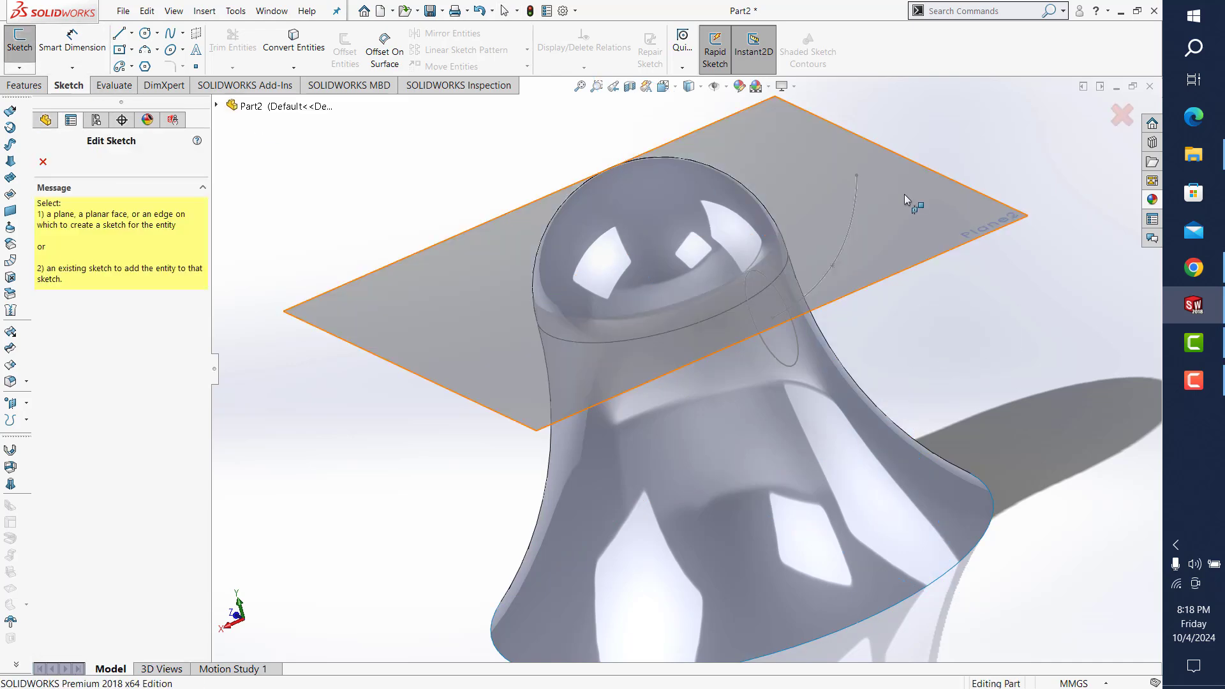
left_click(903, 193)
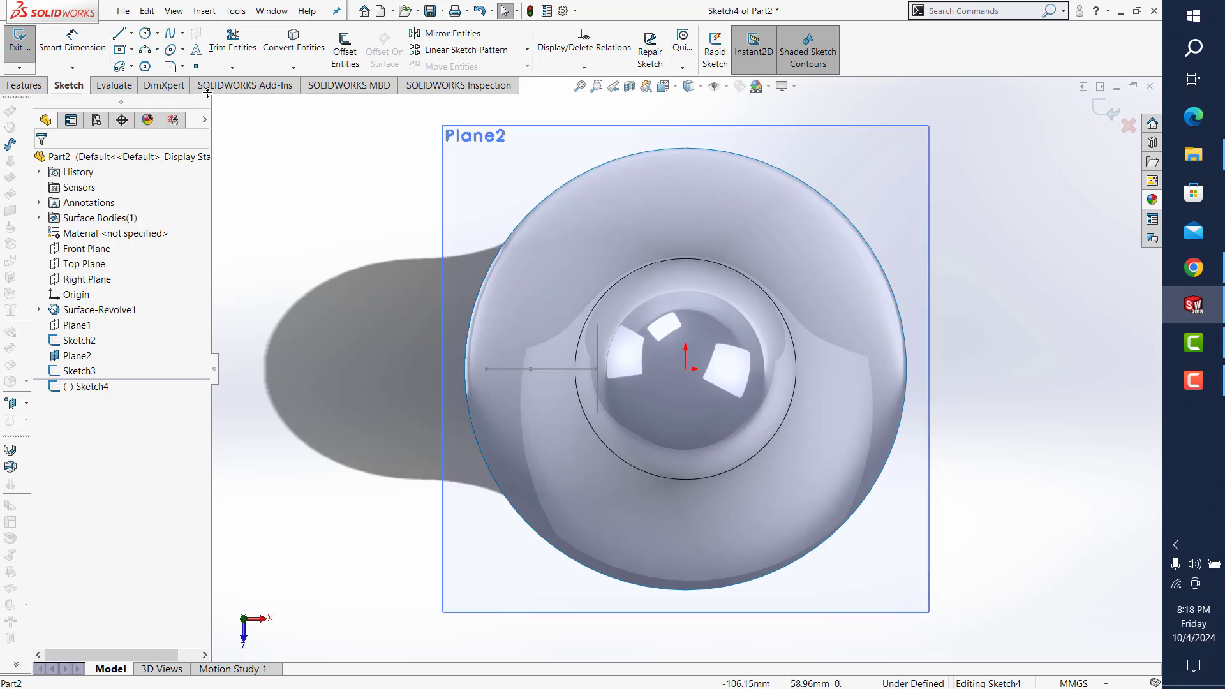
left_click(146, 33)
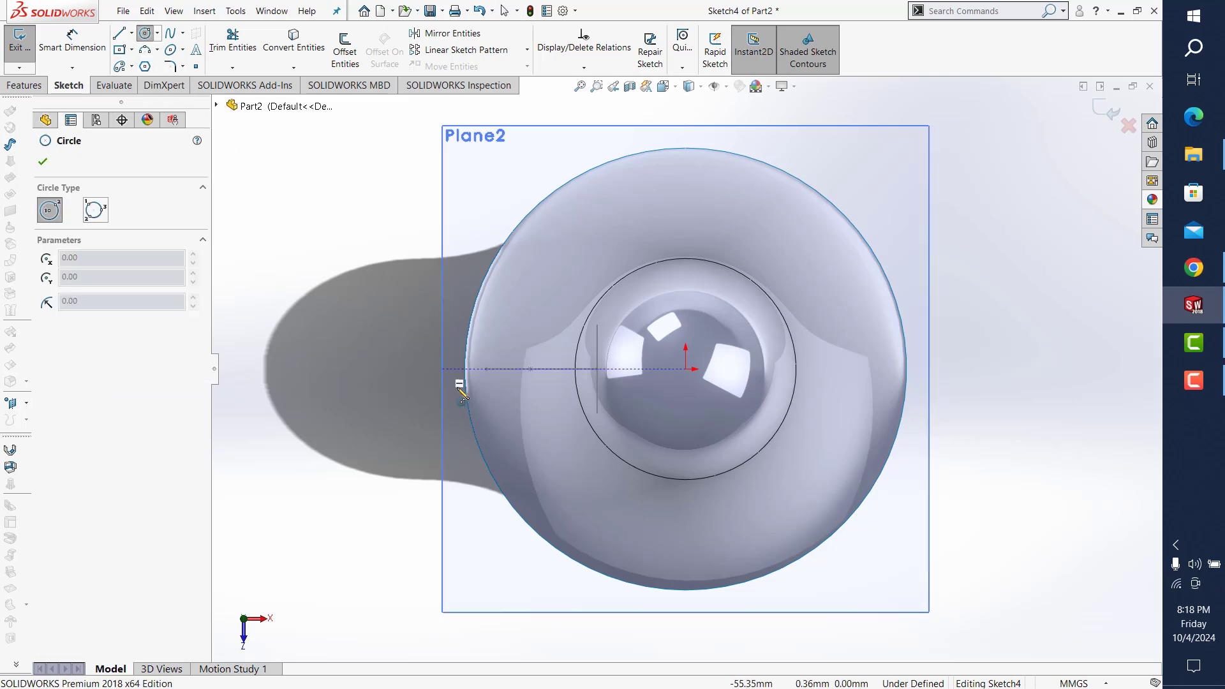
left_click(487, 369)
key("Escape")
mouse_move(536, 357)
middle_mouse_down()
mouse_move(545, 327)
mouse_move(504, 369)
middle_mouse_up()
left_click(508, 353)
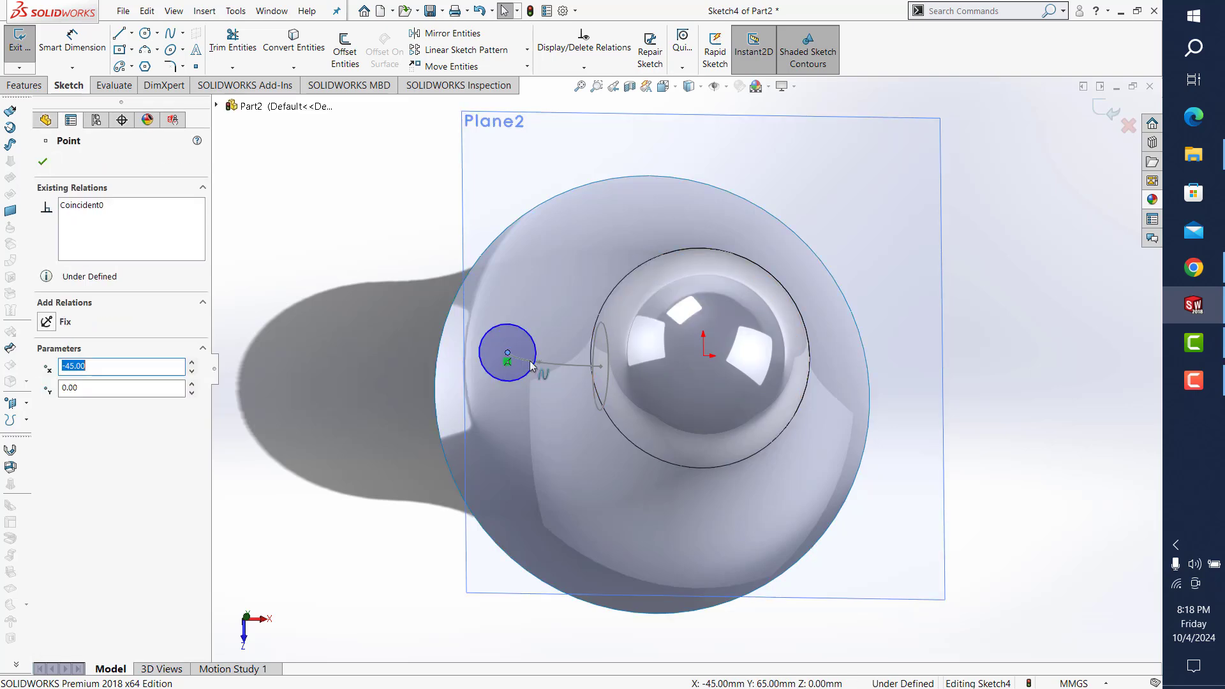
left_click(377, 389)
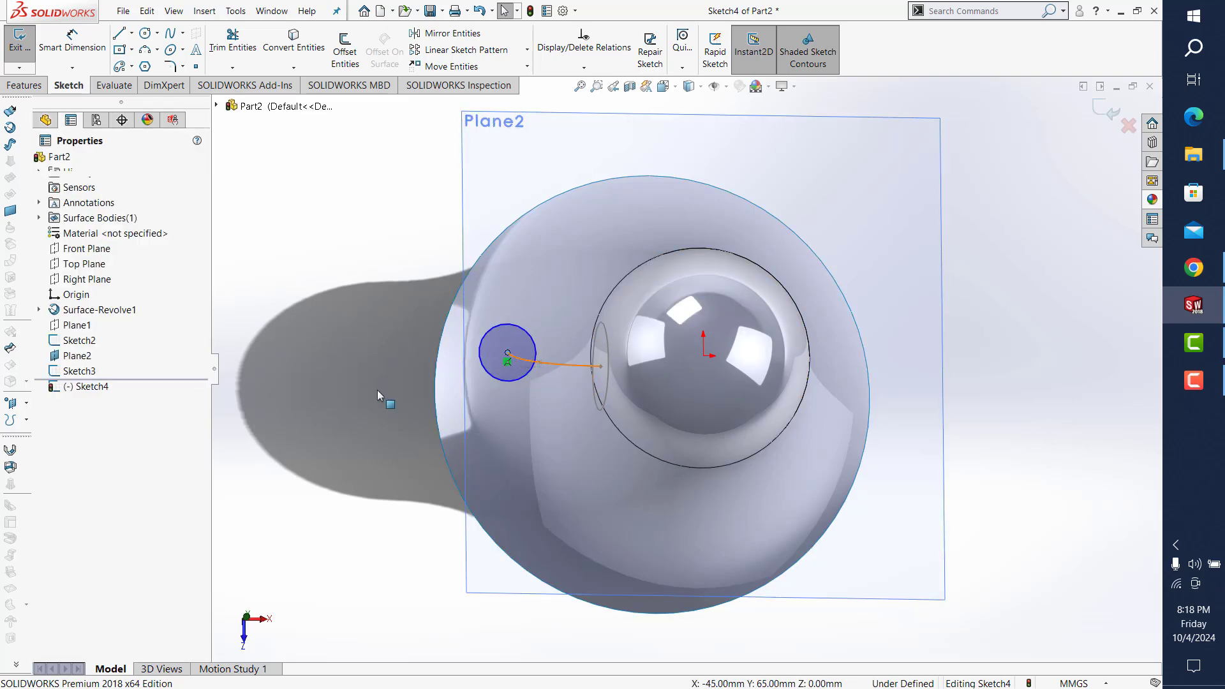
left_click(339, 361)
left_click(746, 143)
Step: Dimension the circle to a 10 mm diameter and close the sketch
left_click(72, 41)
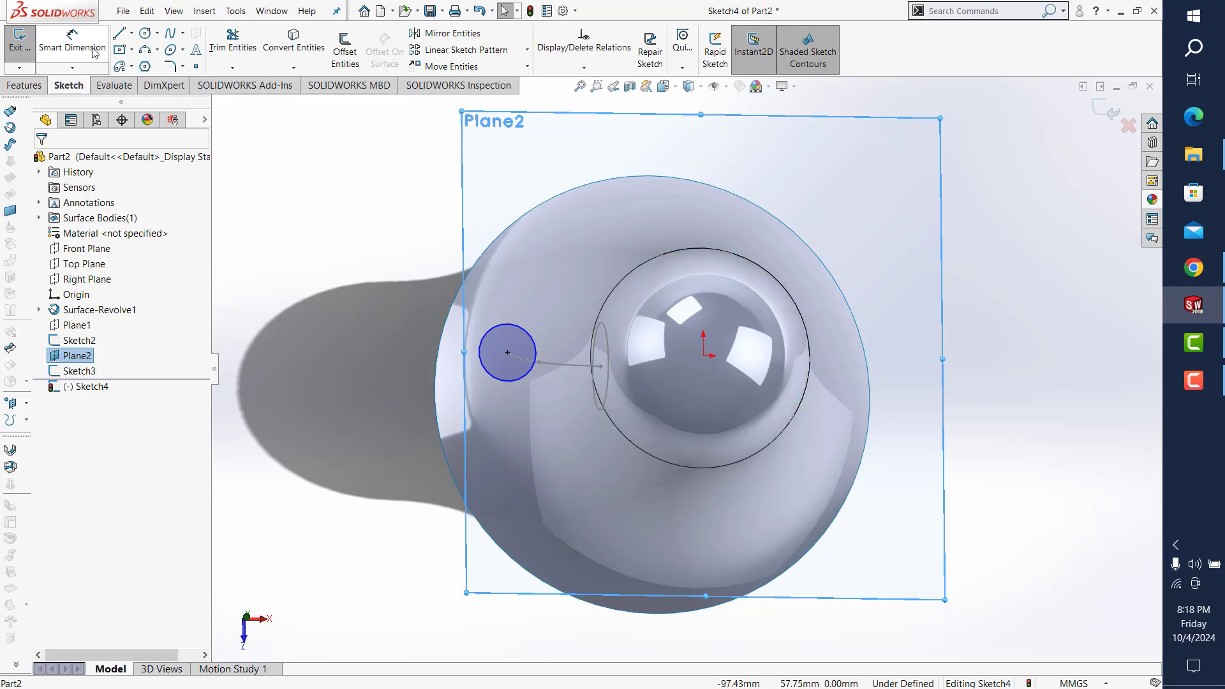
left_click(491, 332)
left_click(538, 299)
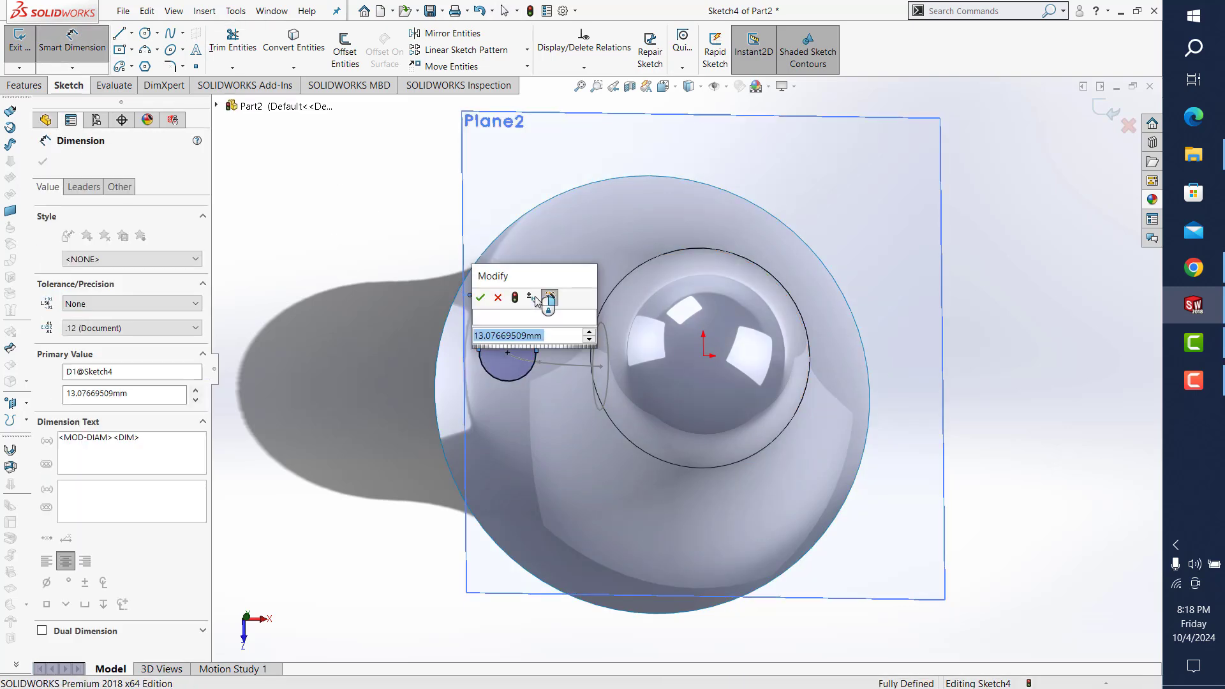
type("10")
key("Return")
left_click(1106, 110)
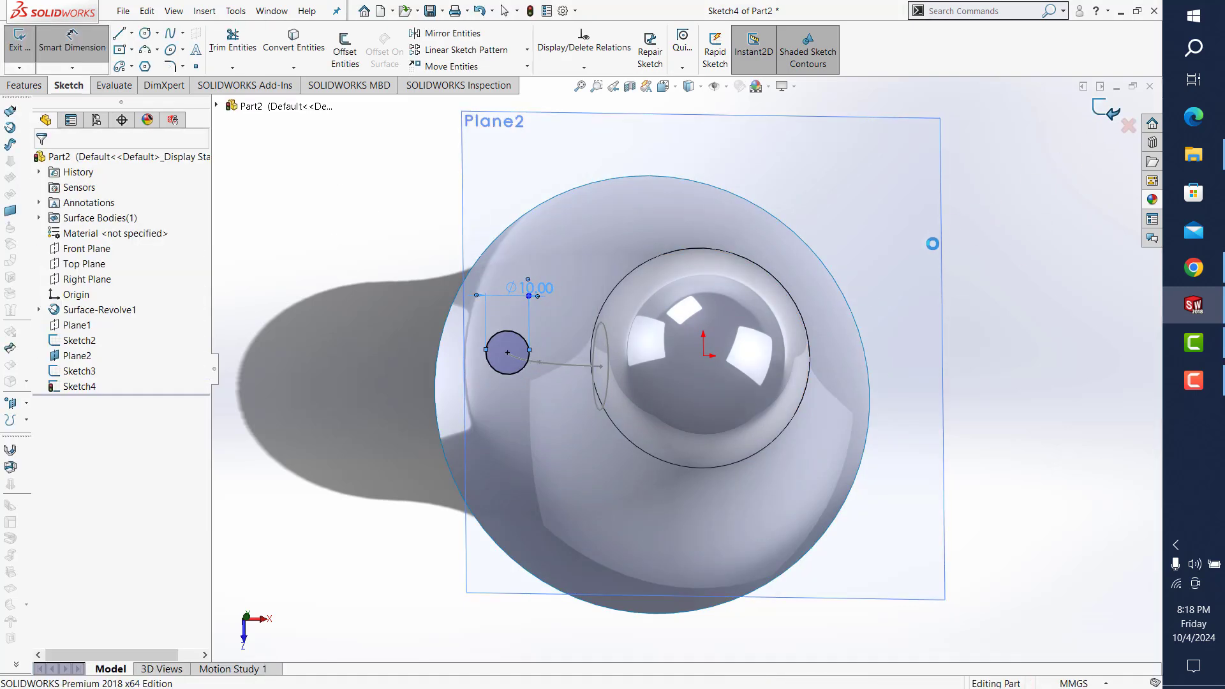
left_click(906, 242)
left_click(906, 242)
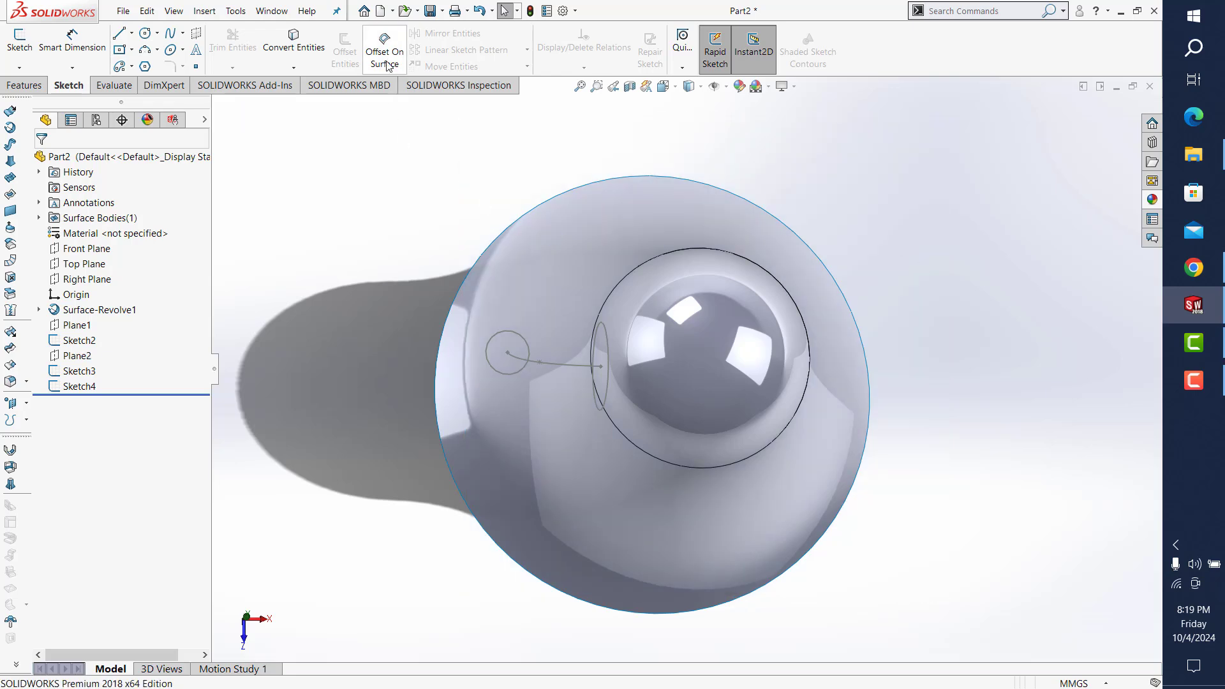
Step: Start a sketch on the side plane and draw a three-point guide spline above the arm
mouse_move(582, 432)
middle_mouse_down()
mouse_move(500, 266)
mouse_move(743, 208)
mouse_move(829, 357)
middle_mouse_up()
left_click(45, 45)
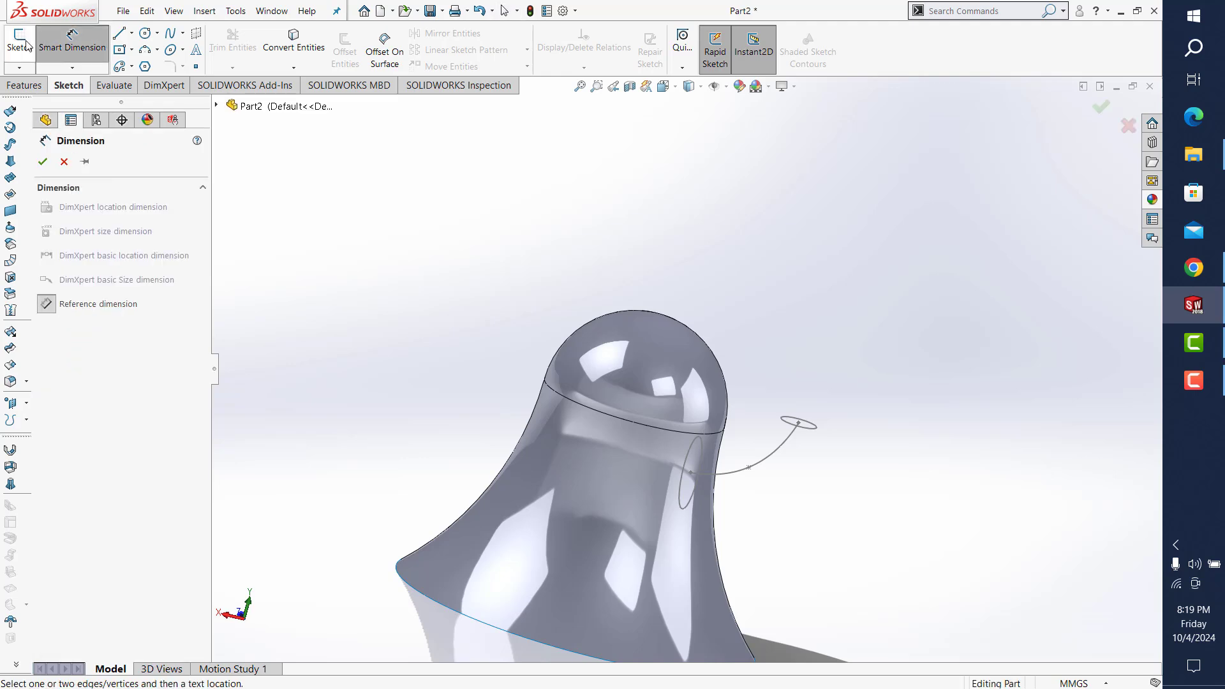
left_click(19, 43)
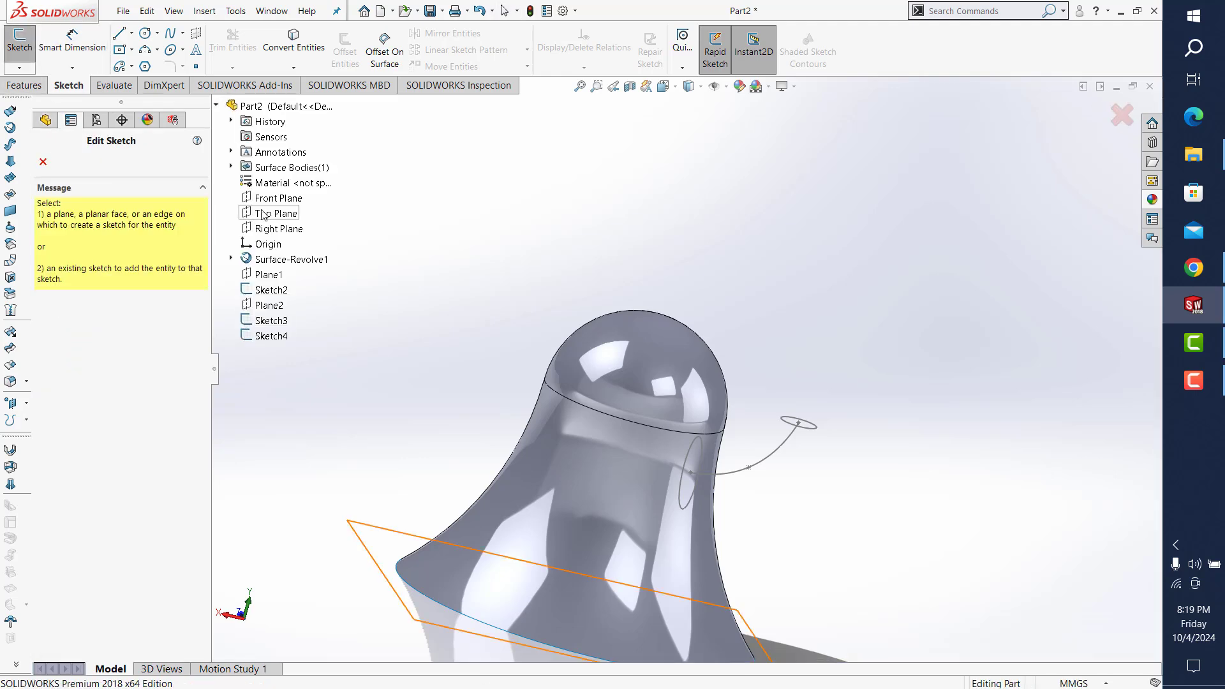
left_click(268, 210)
key("ctrl+8")
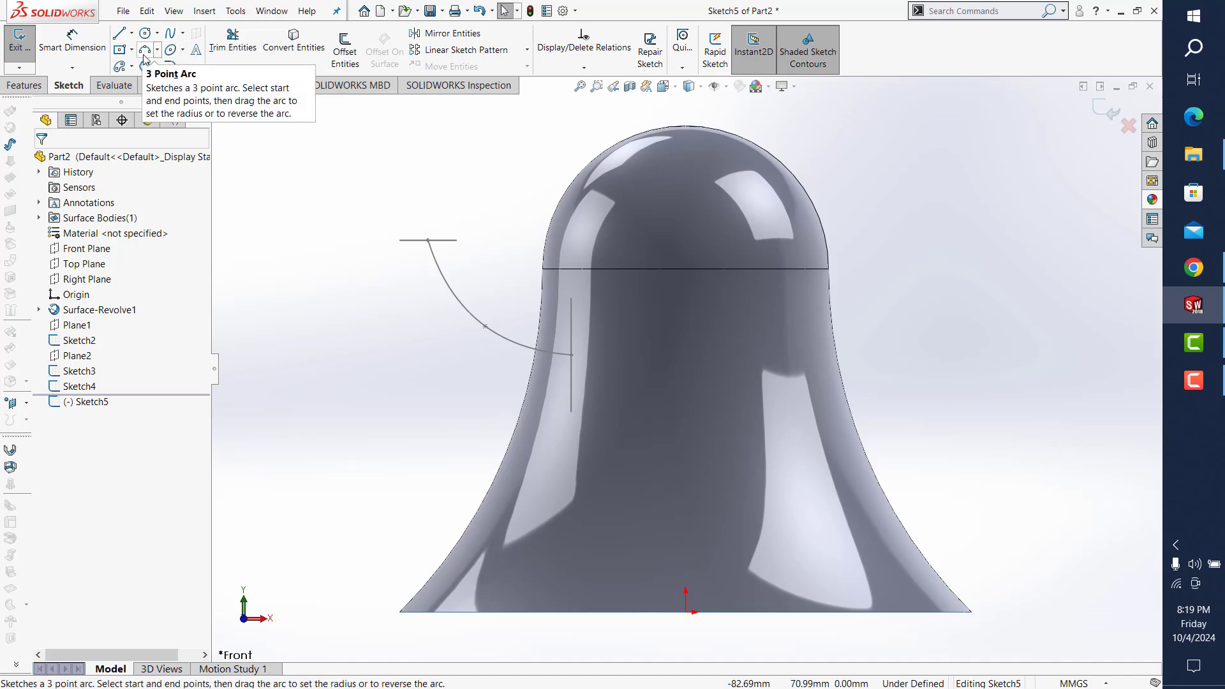
left_click(170, 35)
left_click(482, 239)
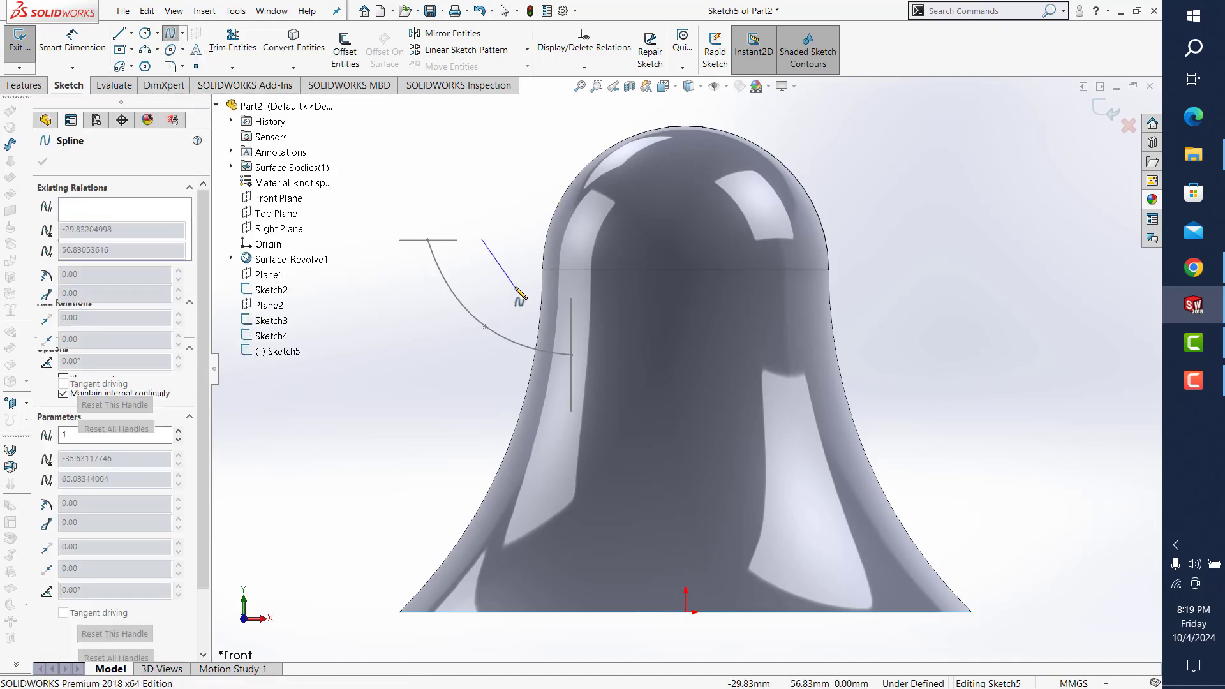
left_click(515, 284)
double_click(557, 298)
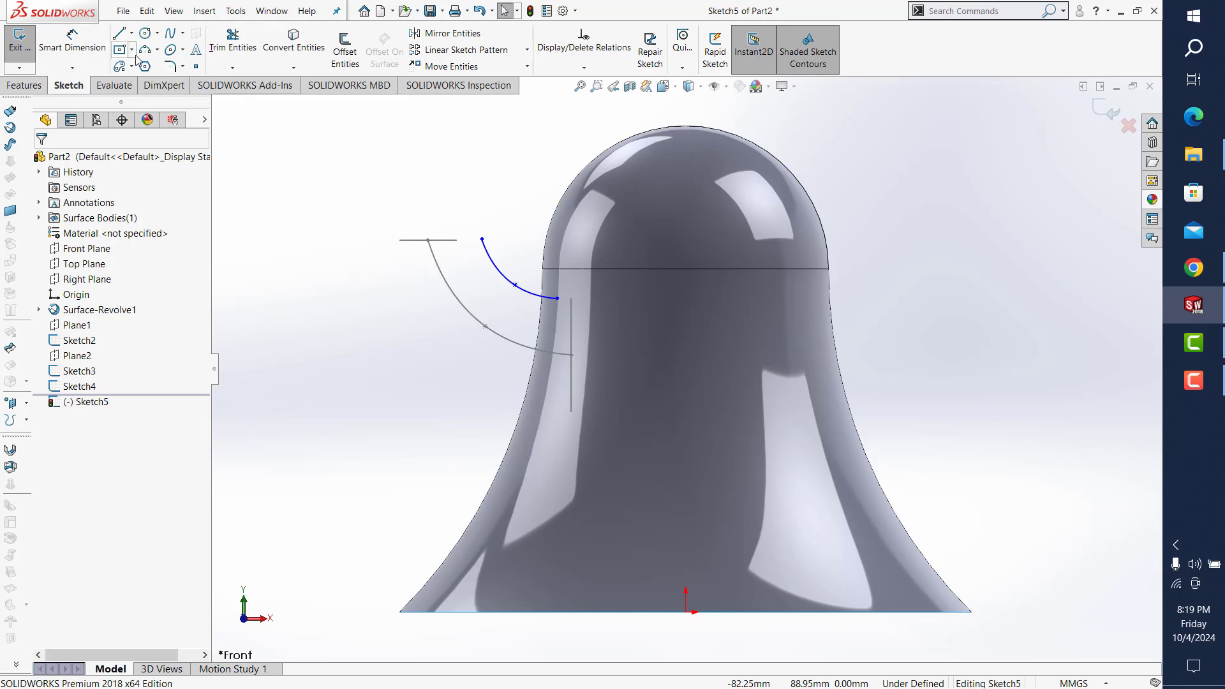
Step: Draw a second three-point guide spline left of the first arm curve
left_click(182, 32)
left_click(191, 46)
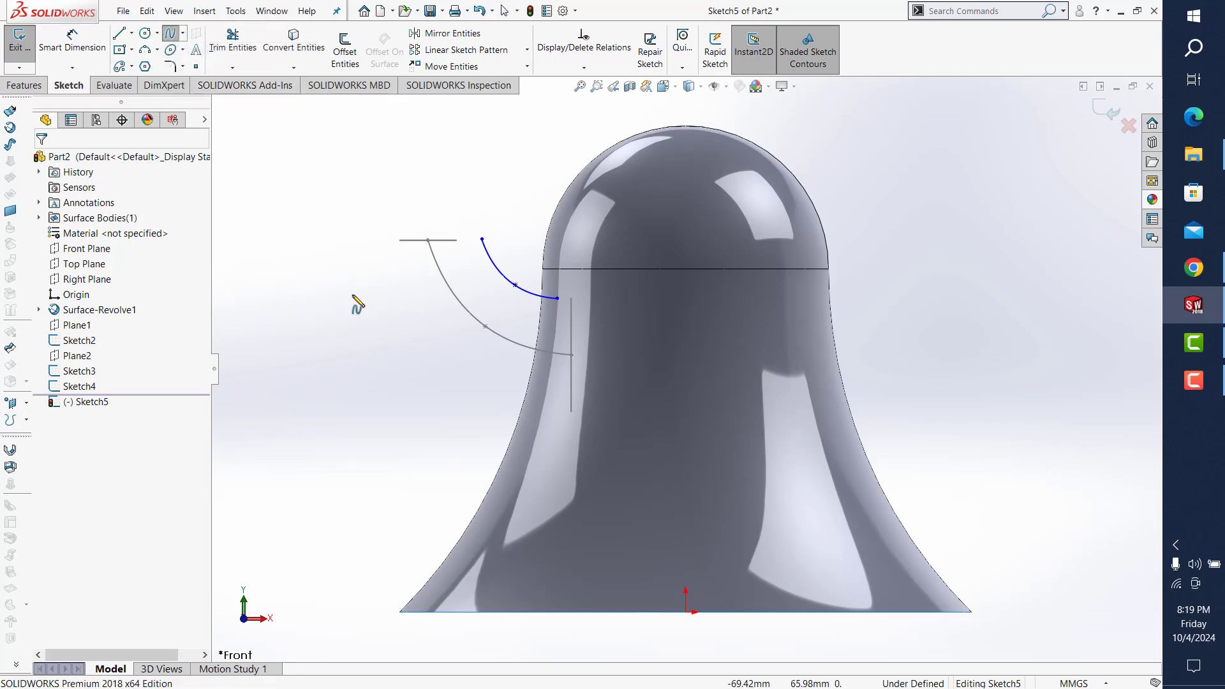
left_click(389, 257)
left_click(443, 369)
double_click(515, 416)
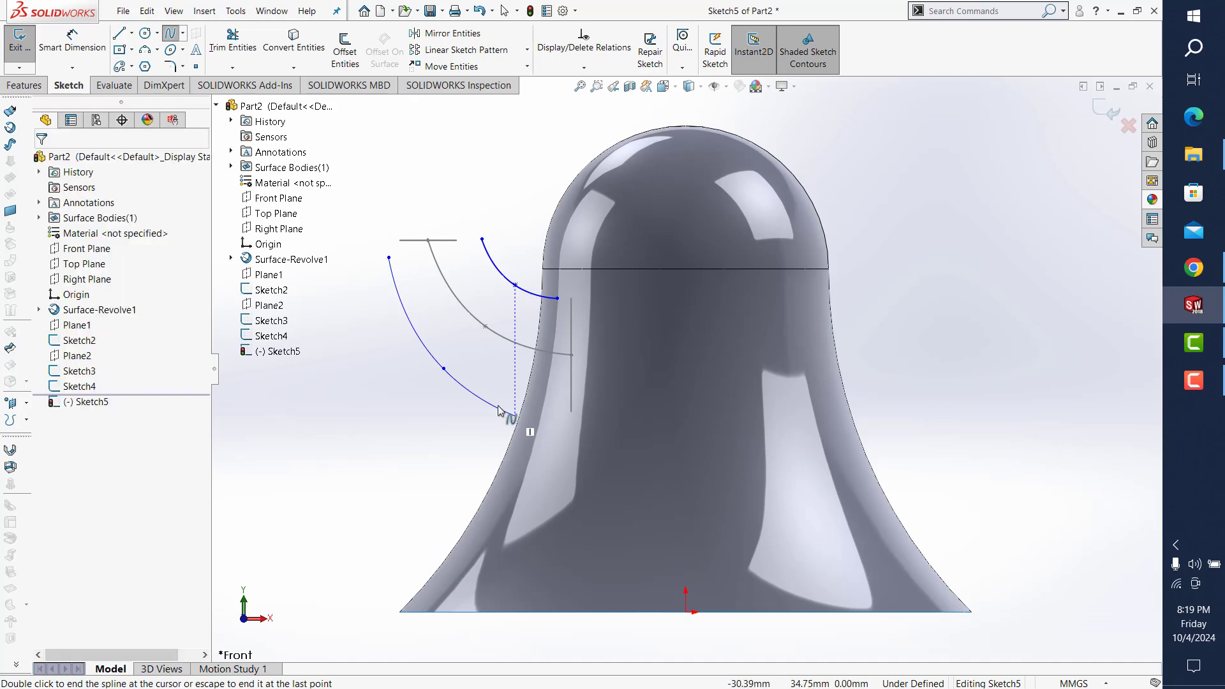
Step: Attach the lower ends of both guide splines onto the vertical arc
middle_click_drag(553, 327, 580, 332)
double_click(580, 312)
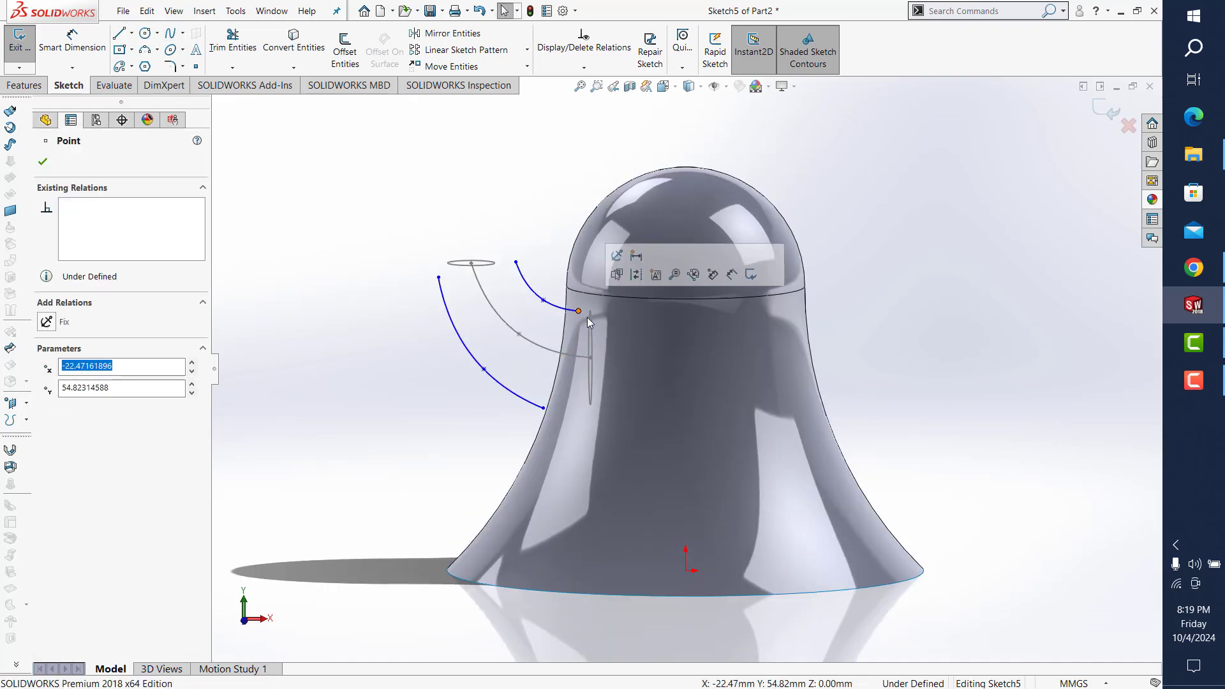
left_click(588, 320, "ctrl")
left_click(47, 444)
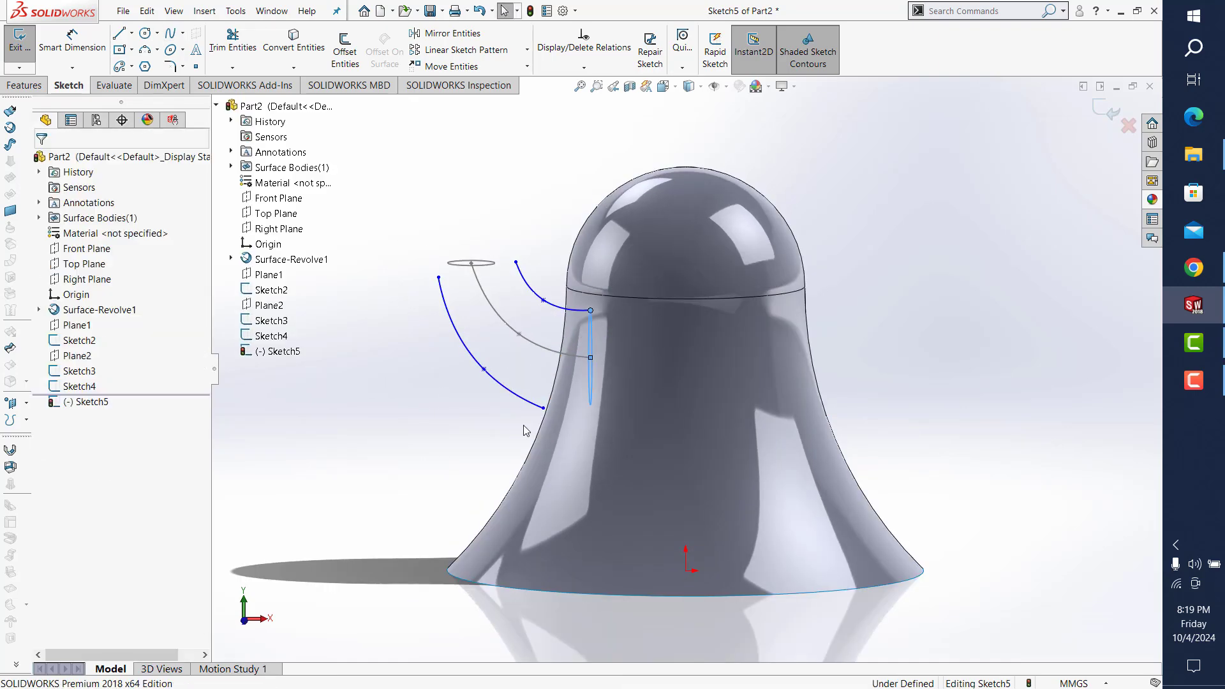
left_click(544, 408)
left_click(594, 402, "ctrl")
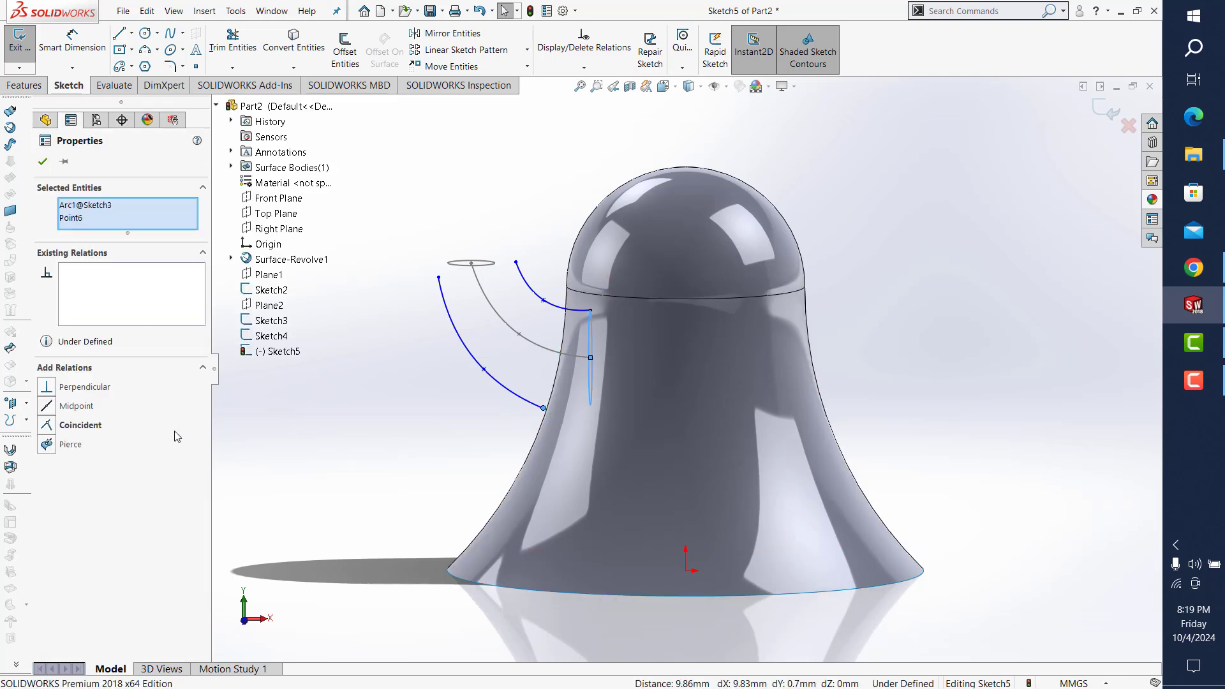
left_click(55, 443)
key("Escape")
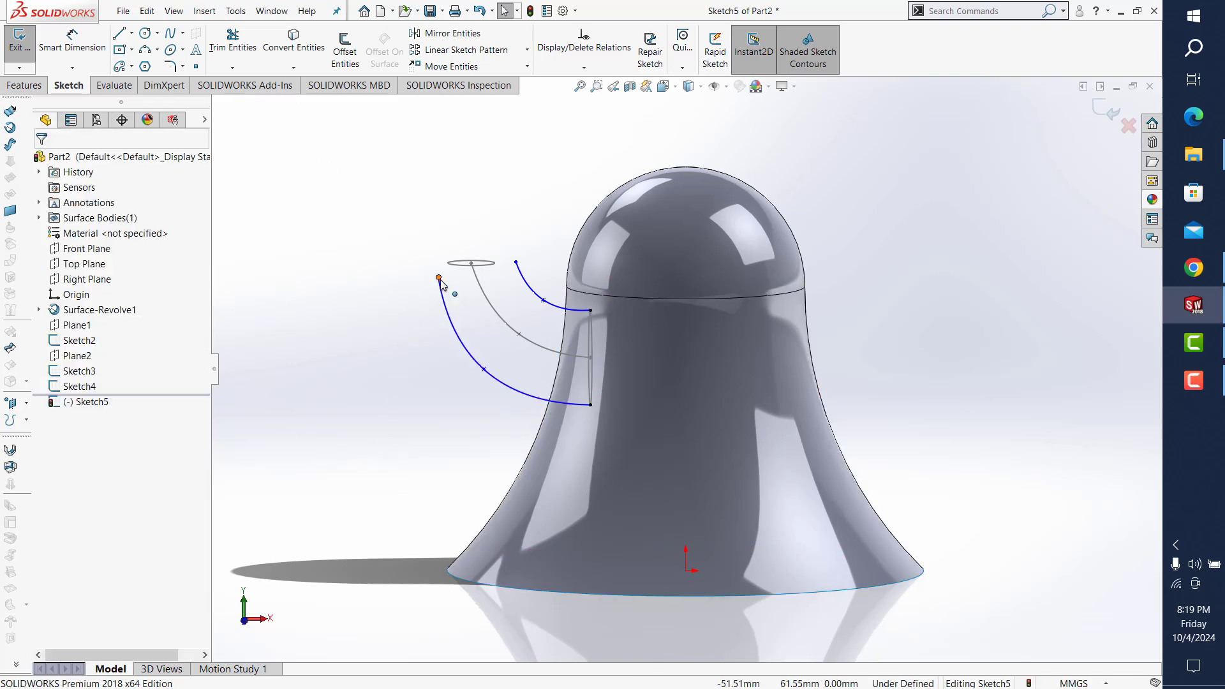
Step: Pierce the top endpoints of both guide curves onto the oval arm-tip profile
left_click(439, 277)
left_click(46, 446)
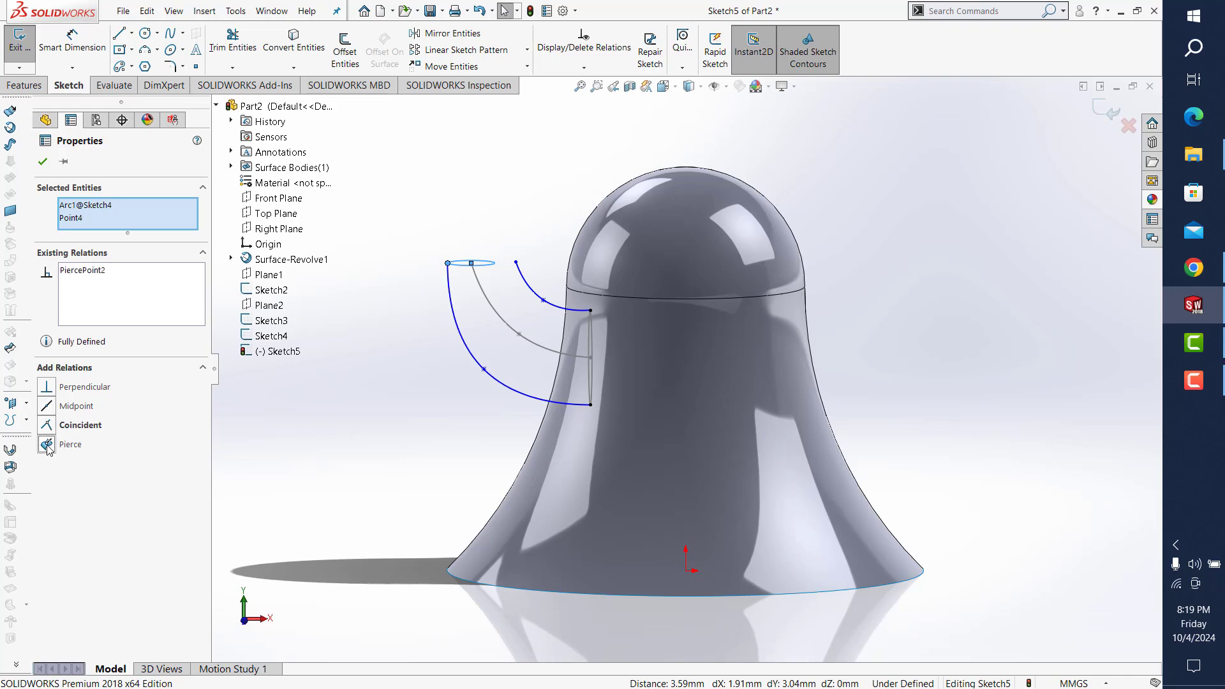
key("Escape")
left_click(516, 262)
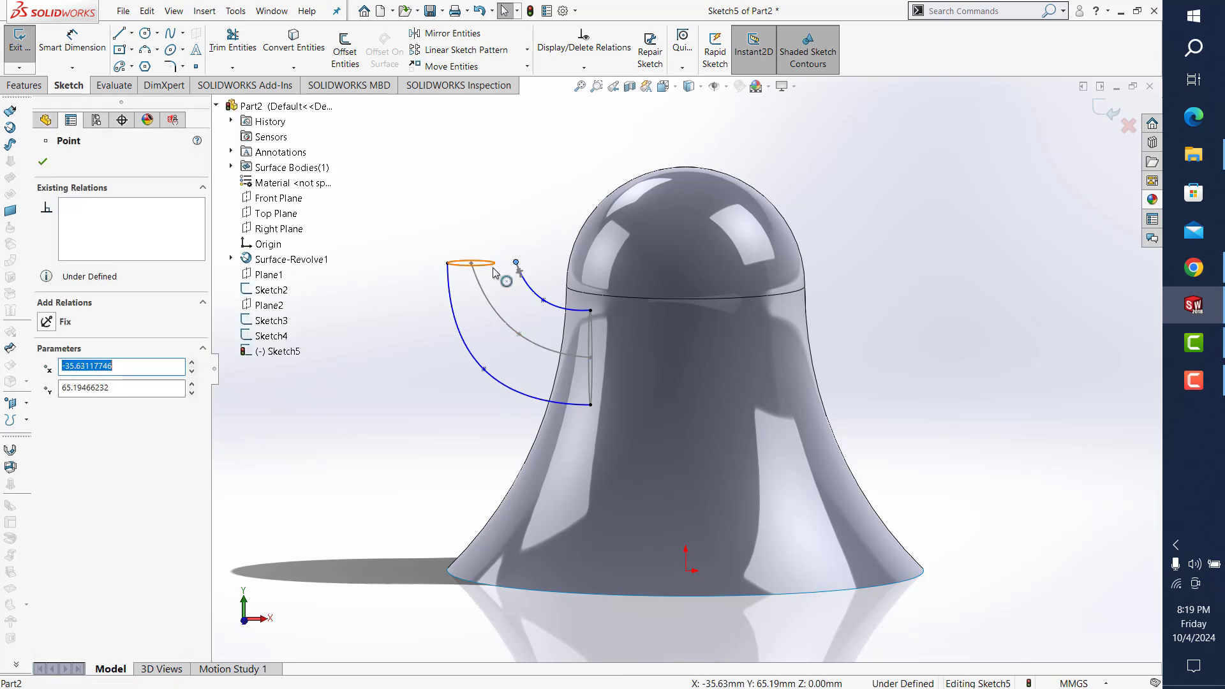
left_click(449, 290, "ctrl")
left_click(47, 445)
key("Escape")
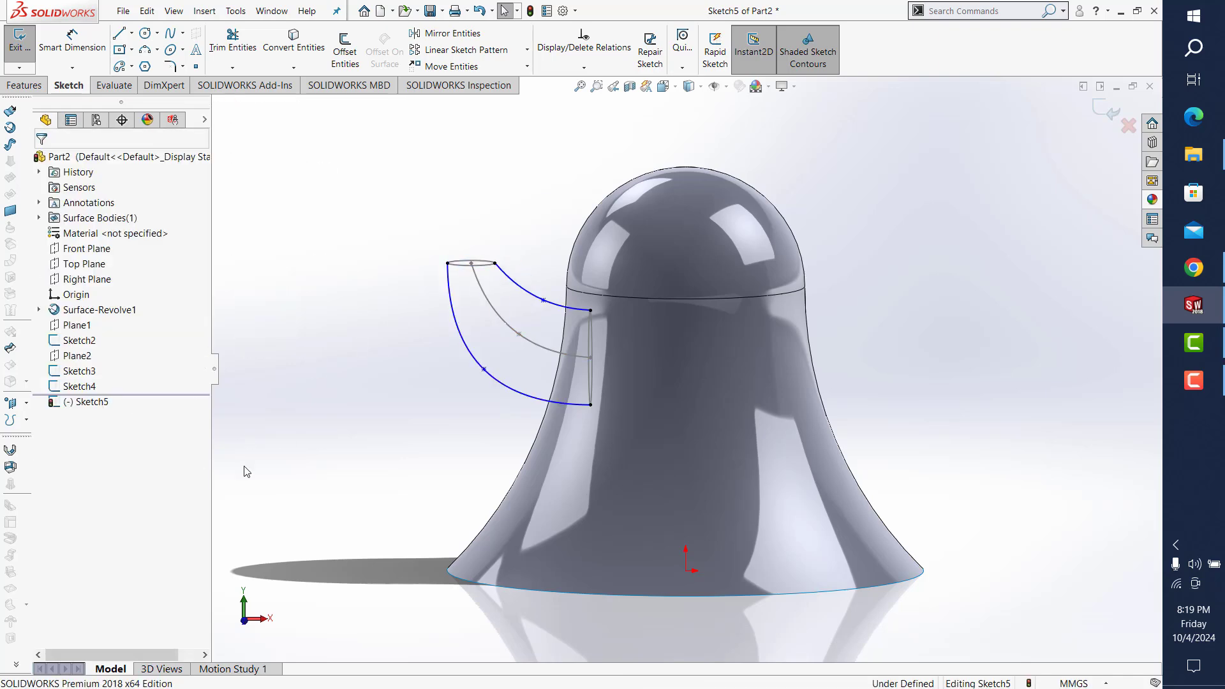
key("ctrl+1")
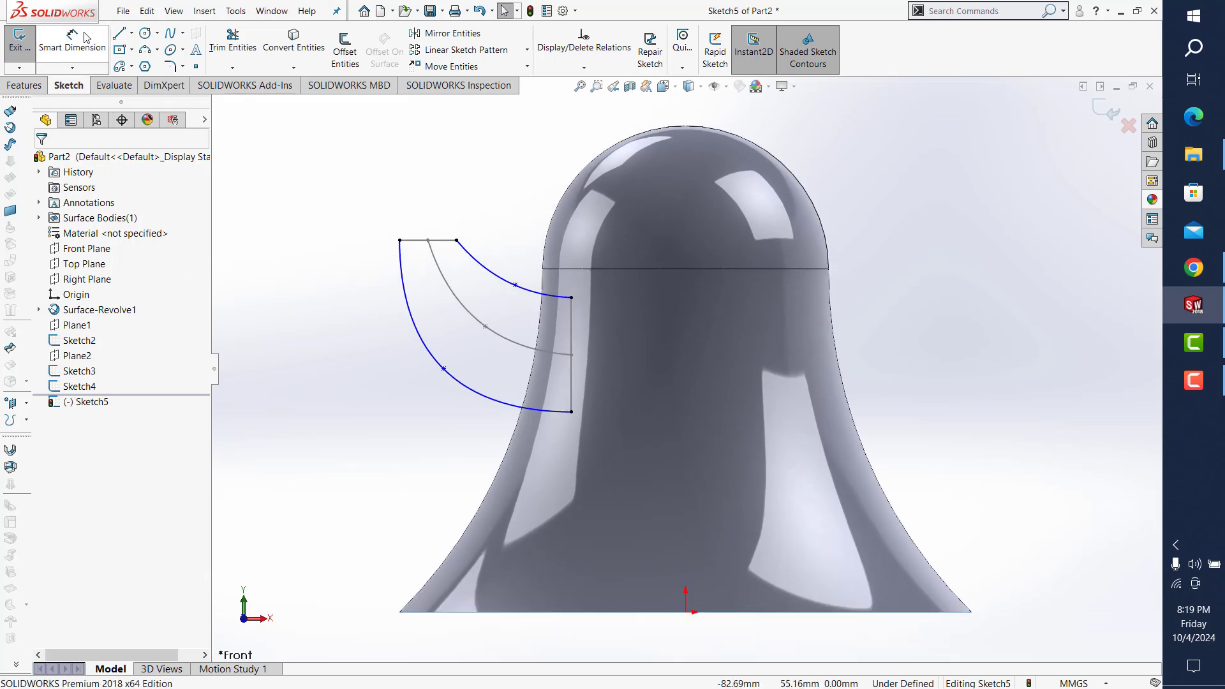
Step: Place the outer guide curve's middle point 40 mm horizontally and 46 mm vertically from the origin
left_click(72, 40)
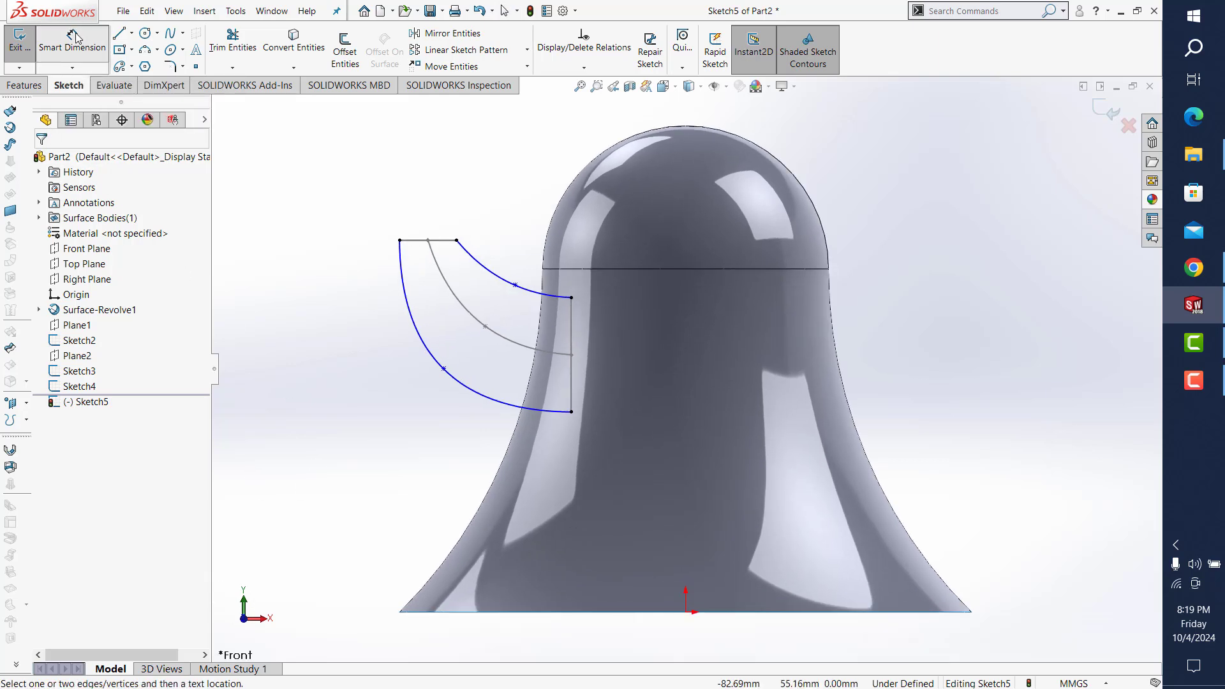
left_click(443, 369)
left_click(687, 613)
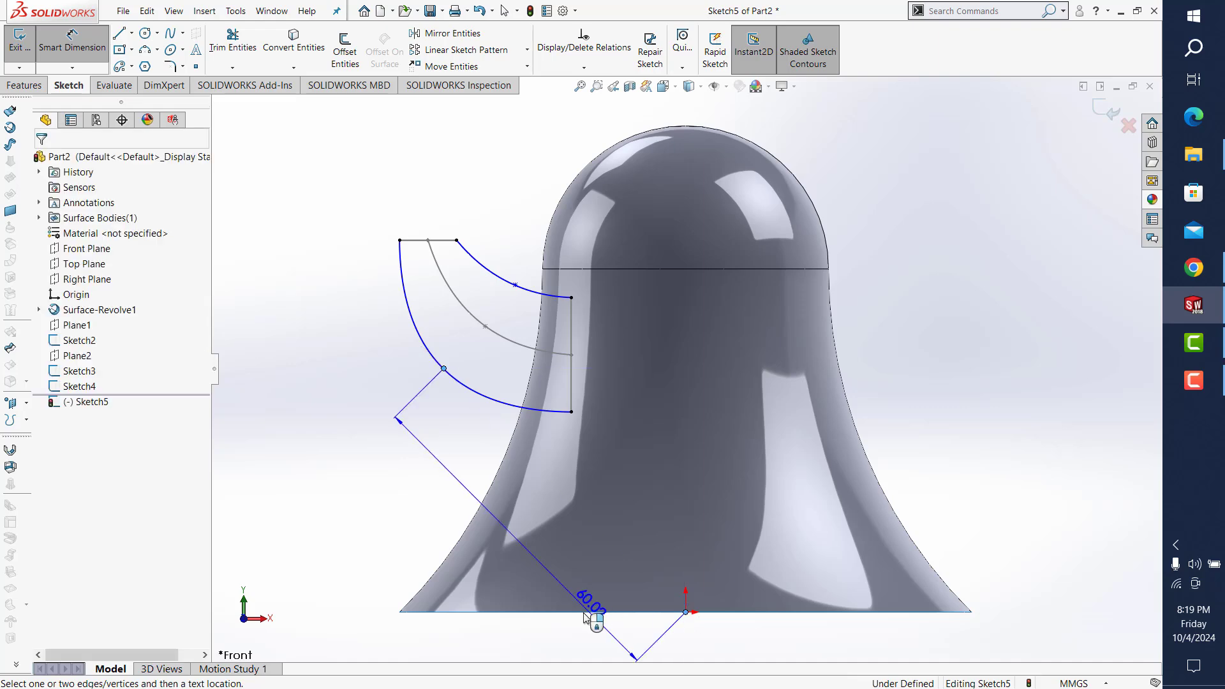
left_click(605, 644)
type("40")
key("Return")
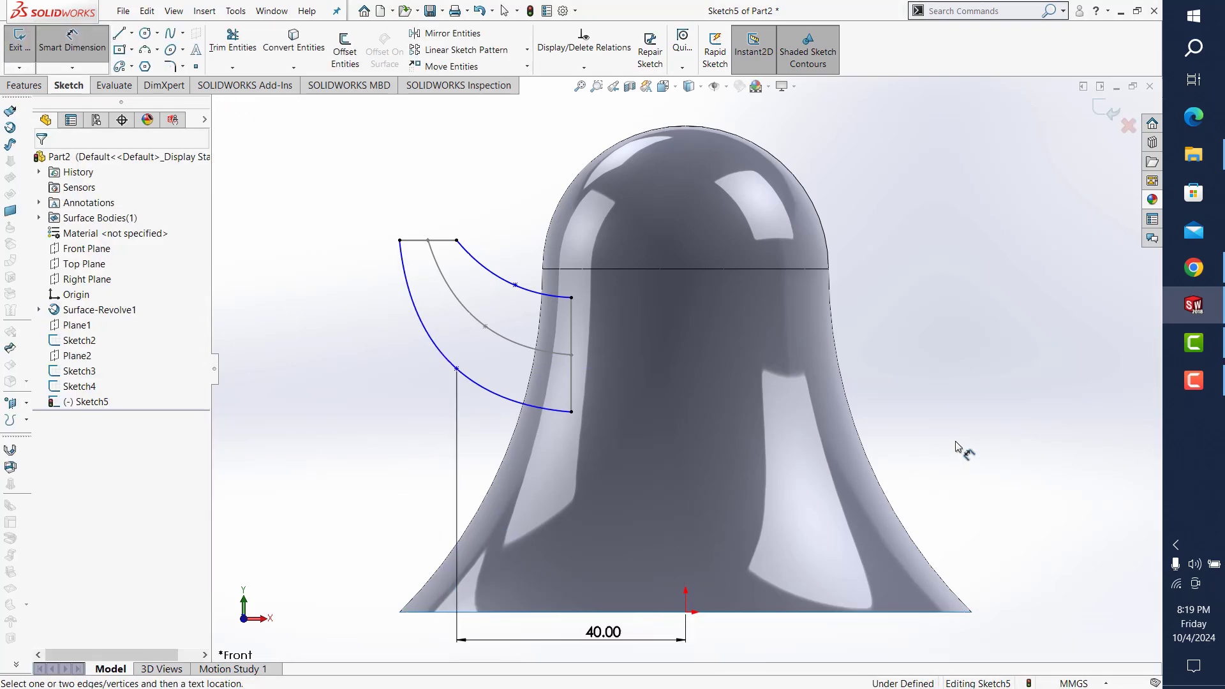
left_click(456, 368)
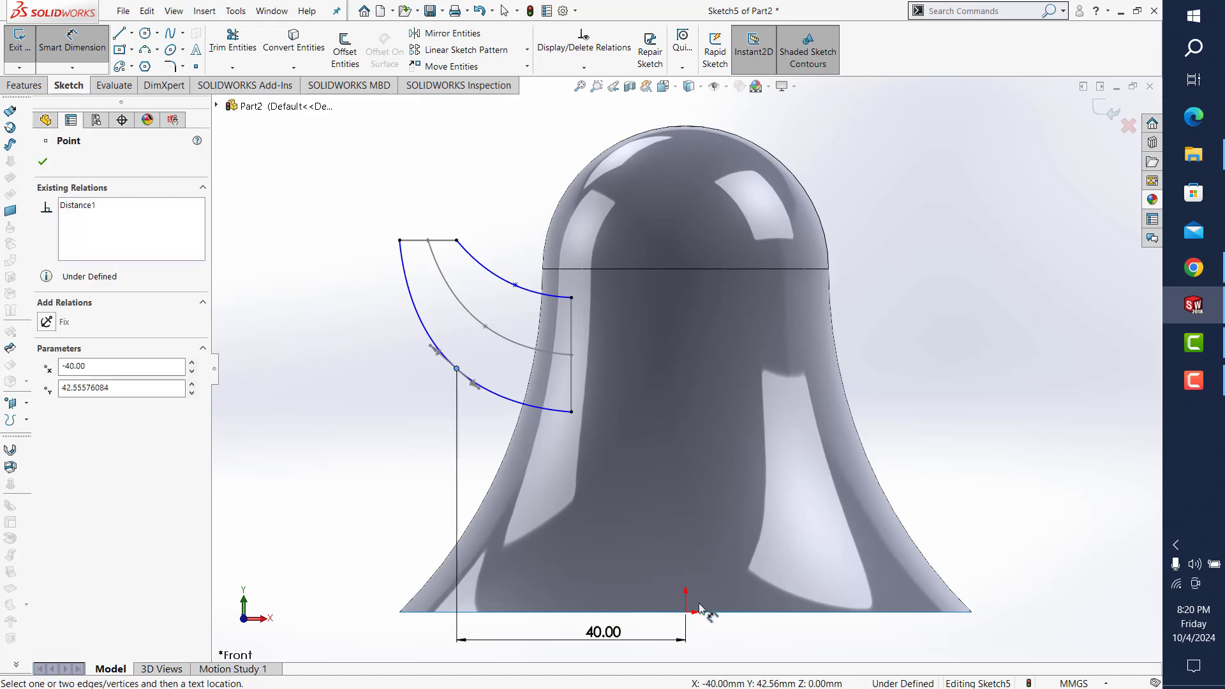
left_click(686, 612)
left_click(386, 545)
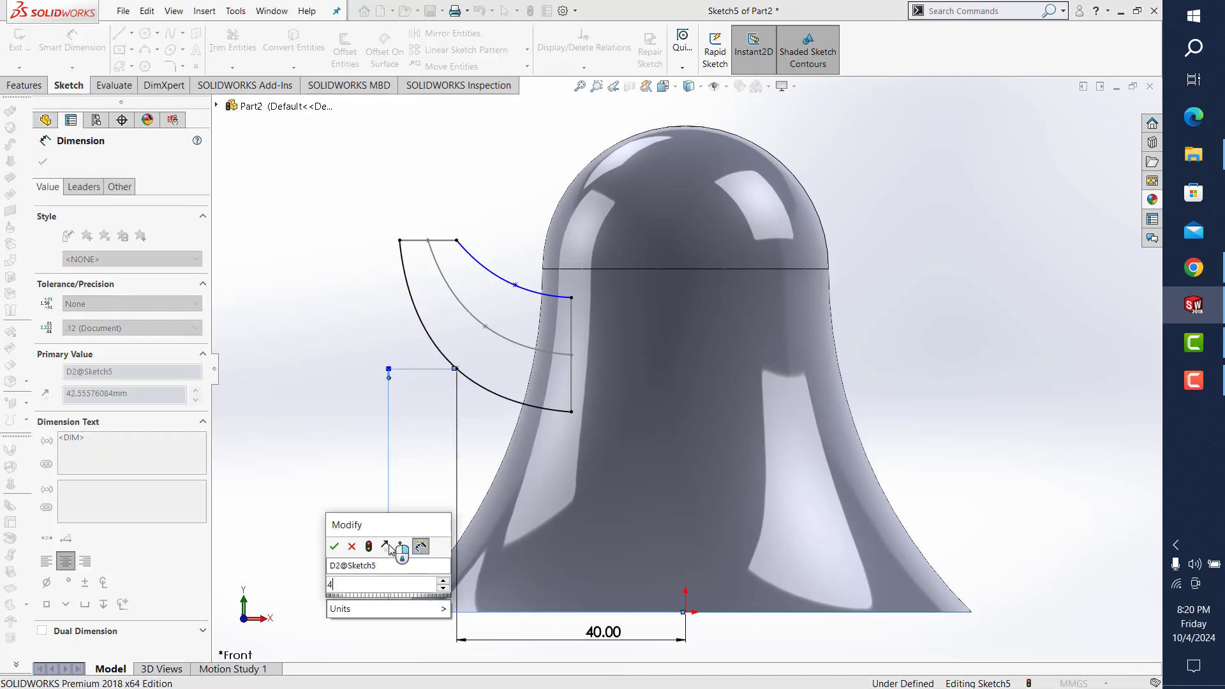
left_click(334, 545)
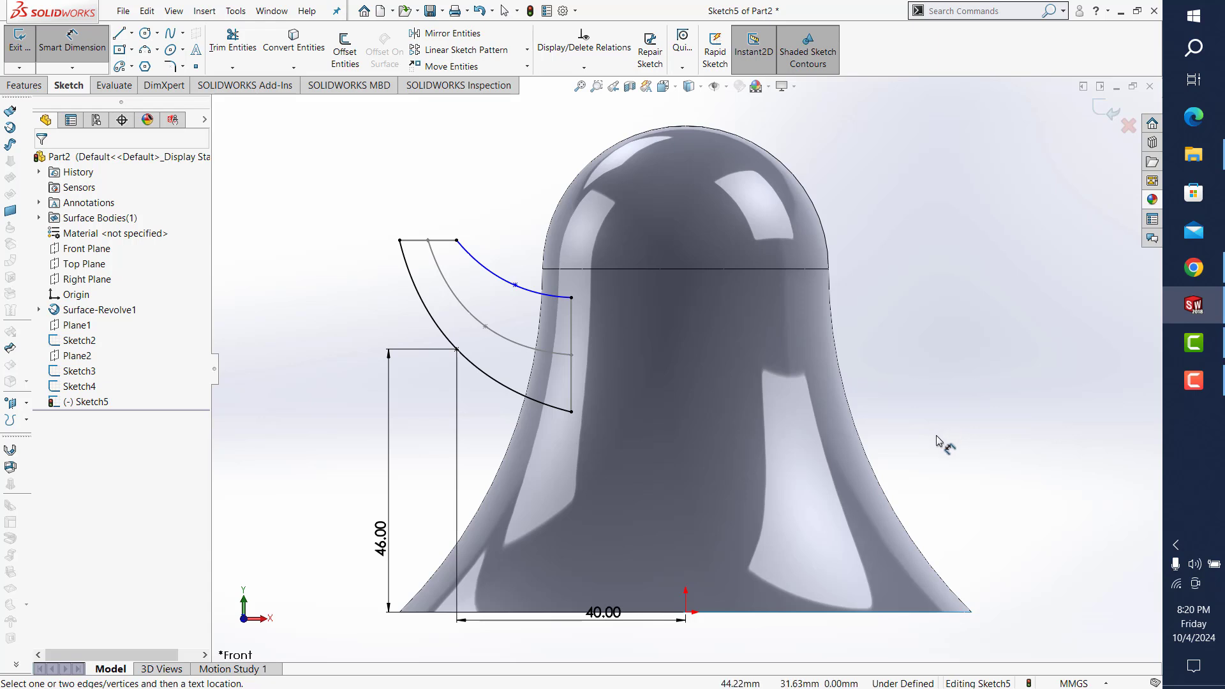
Step: Place the upper guide curve's point 56 mm high and 30 mm across, then exit the sketch
left_click(515, 285)
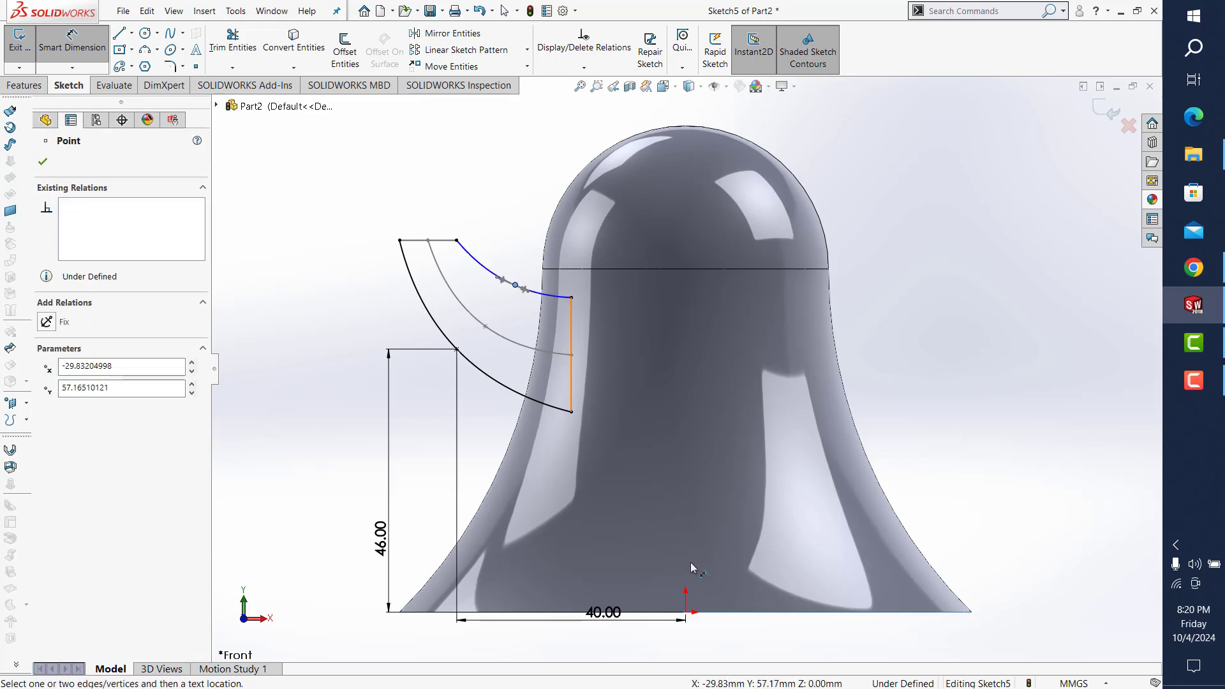
left_click(686, 613)
left_click(330, 478)
type("5")
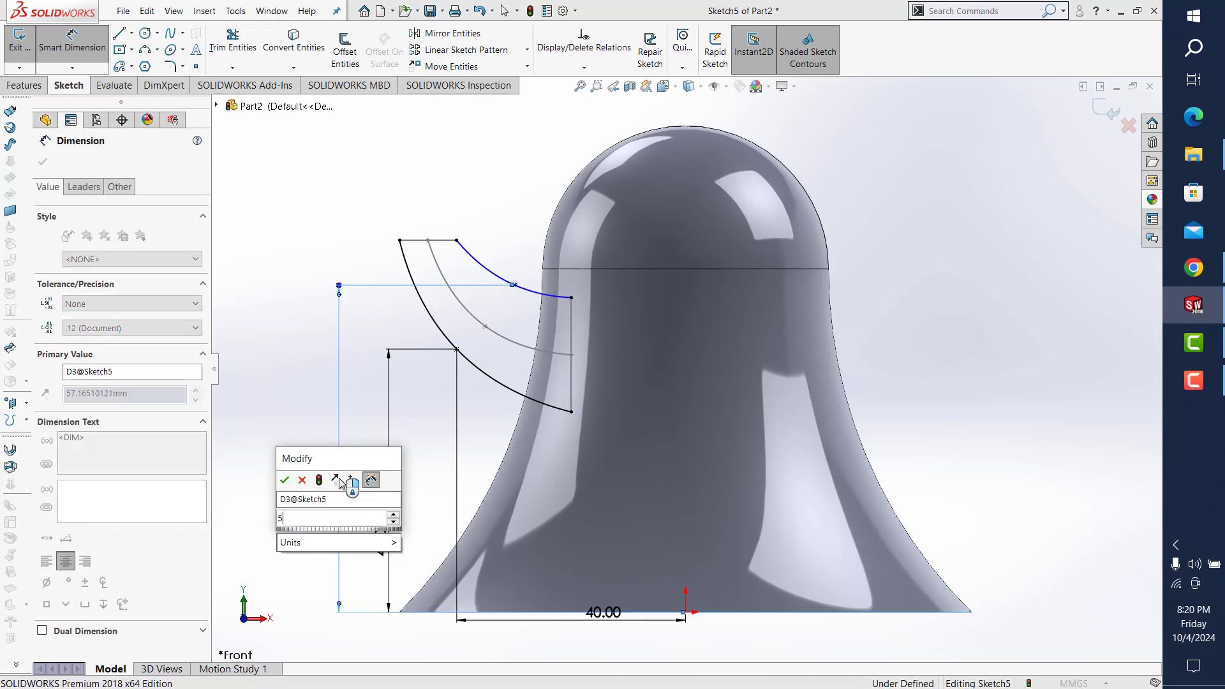
key("Return")
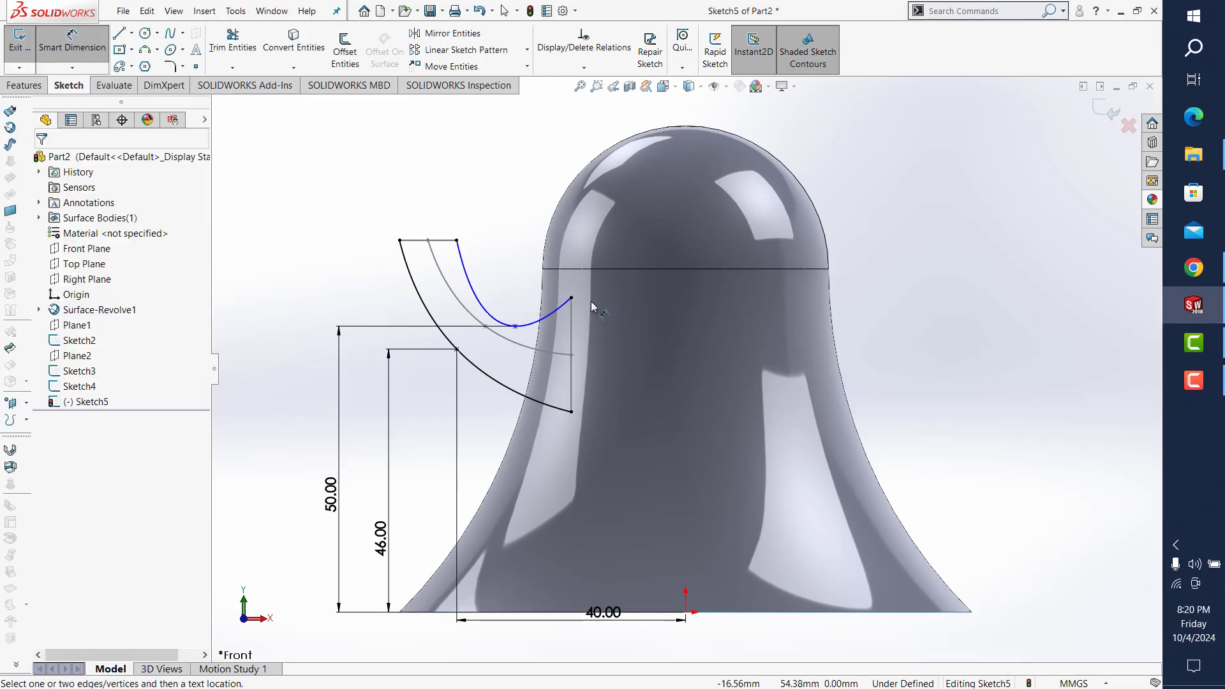
double_click(329, 494)
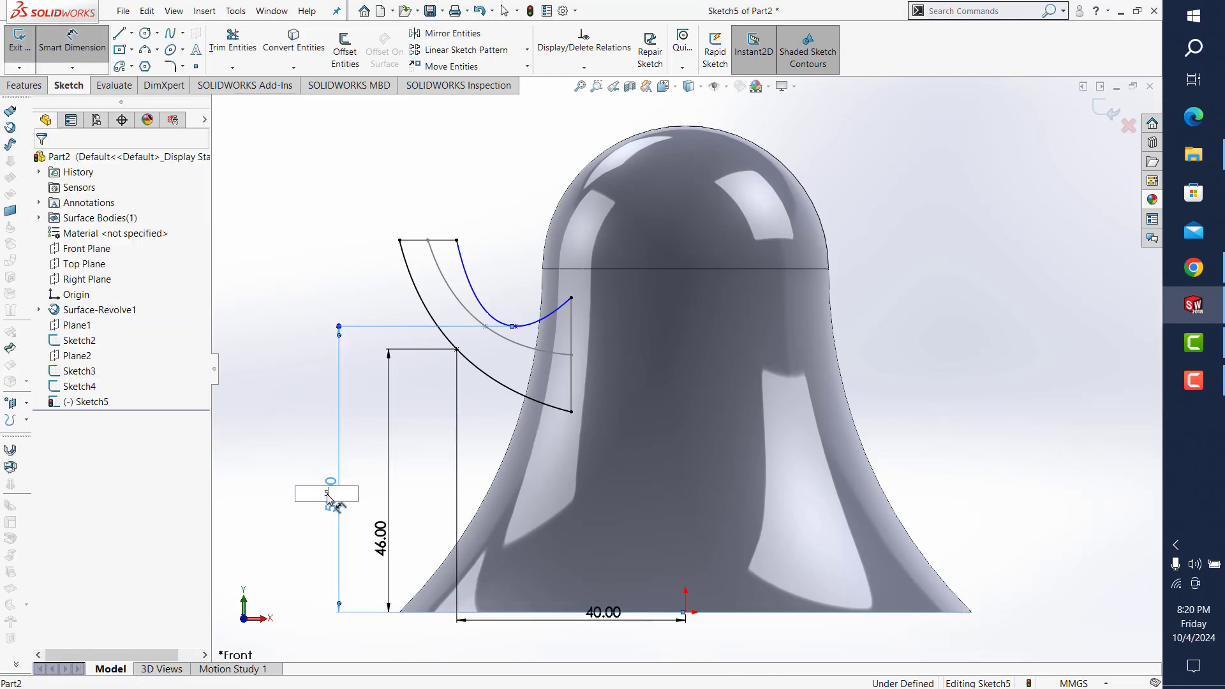
type("6")
key("Return")
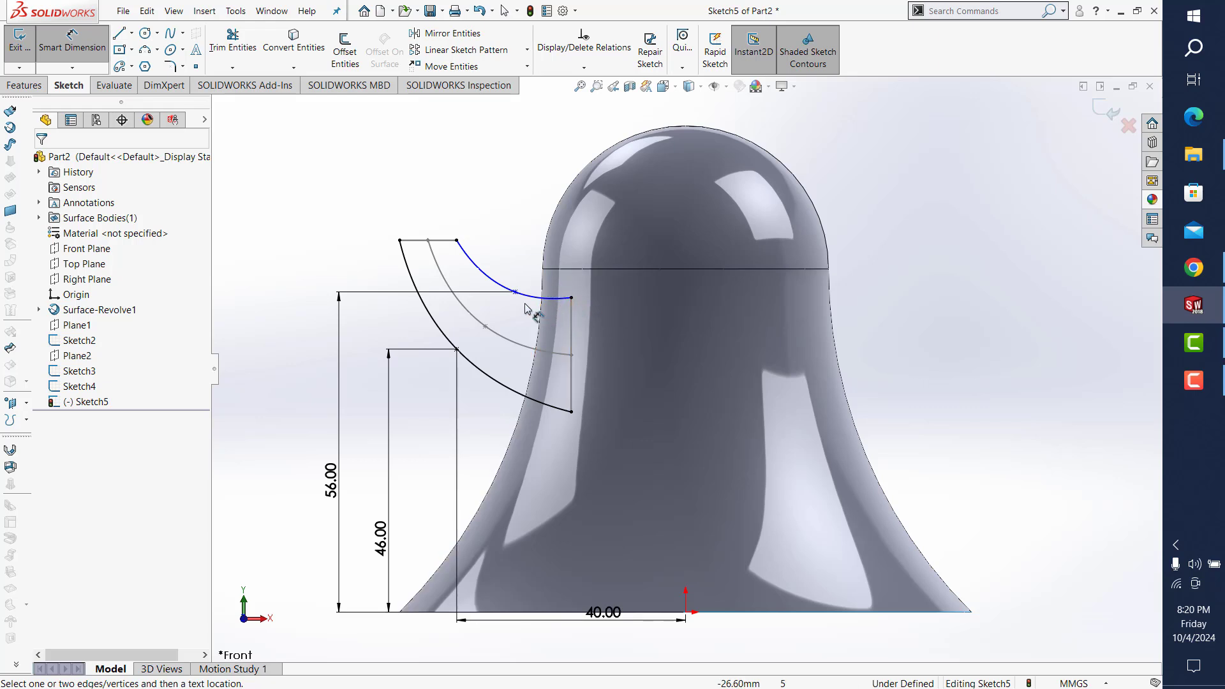
left_click(517, 293)
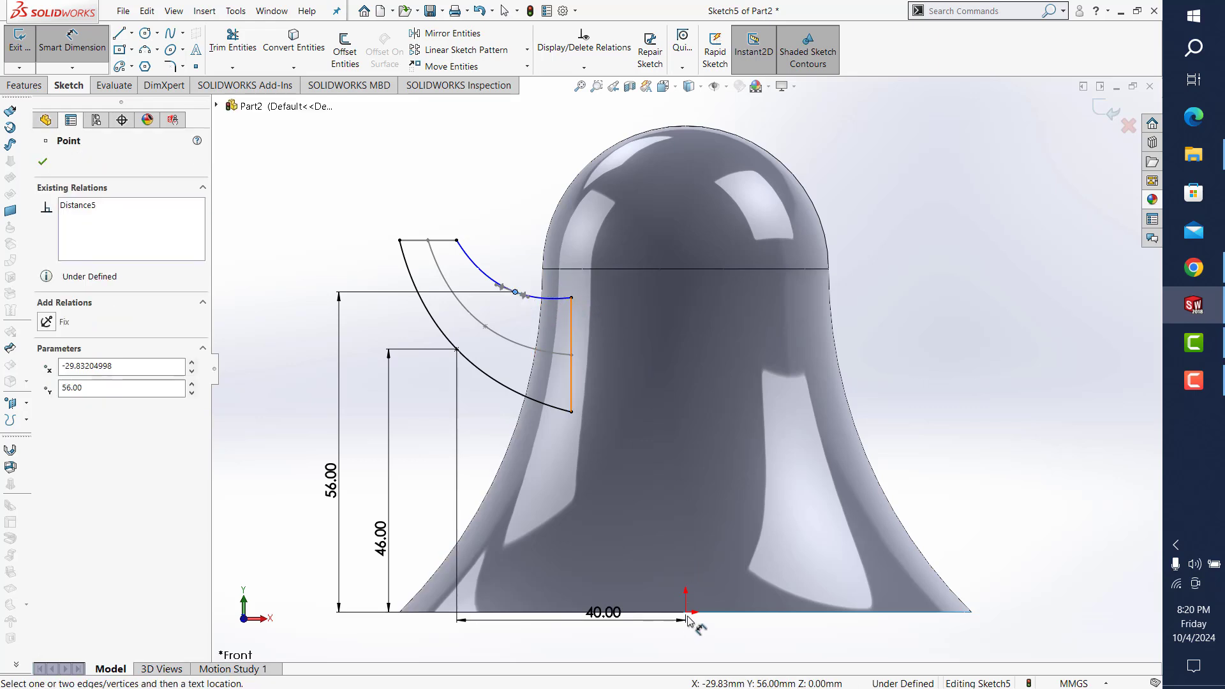
left_click(686, 614)
left_click(610, 212)
type("30")
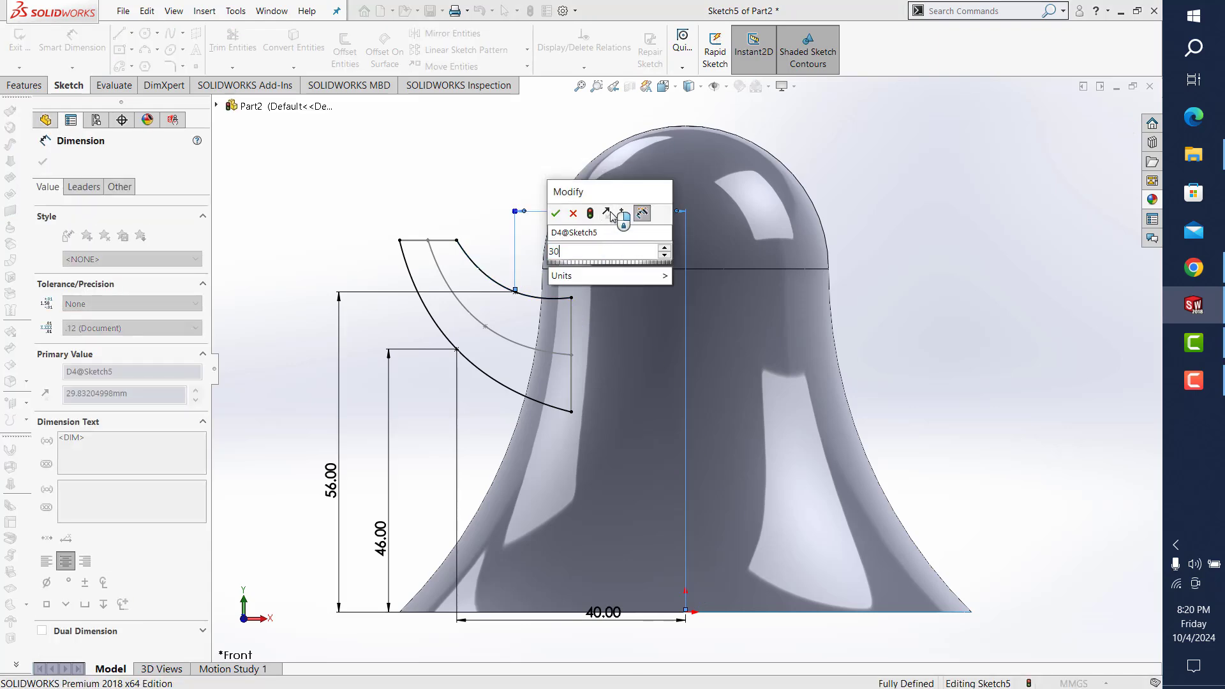
key("Return")
key("Escape")
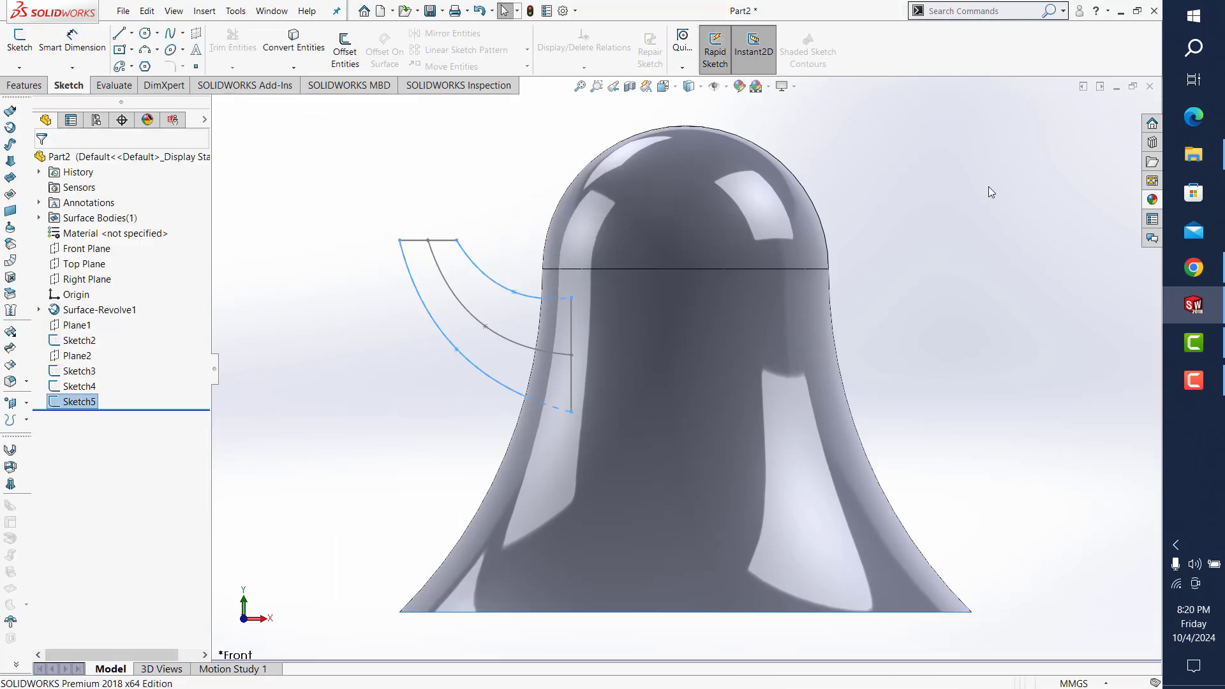
middle_click_drag(991, 192, 634, 335)
Step: Loft a surface from the Ø10 oval tip to the Ø20 body opening along both Sketch5 guide curves
left_click(519, 338)
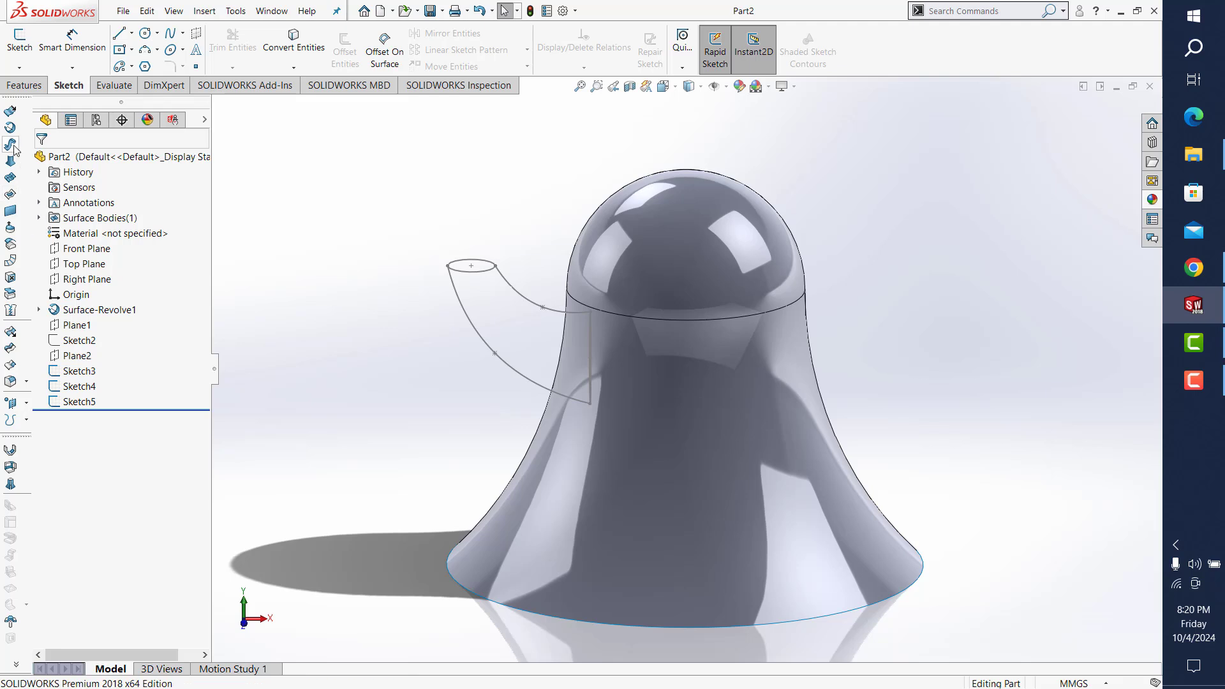
left_click(25, 85)
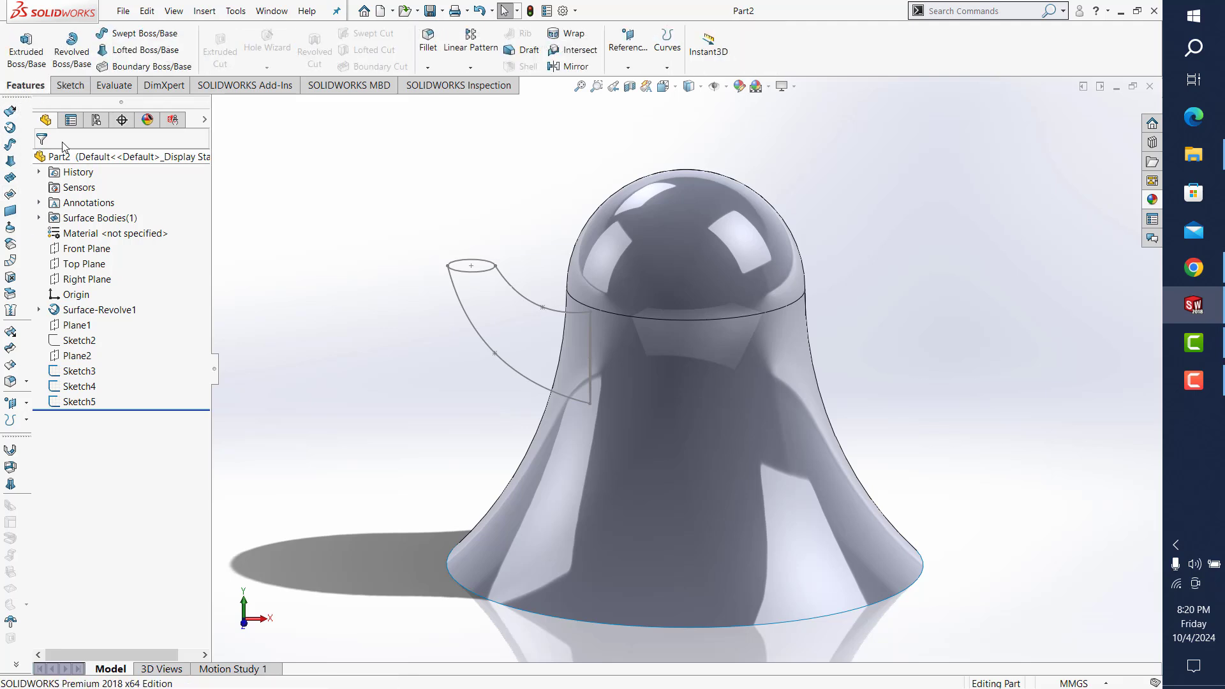
left_click(10, 160)
left_click(476, 273)
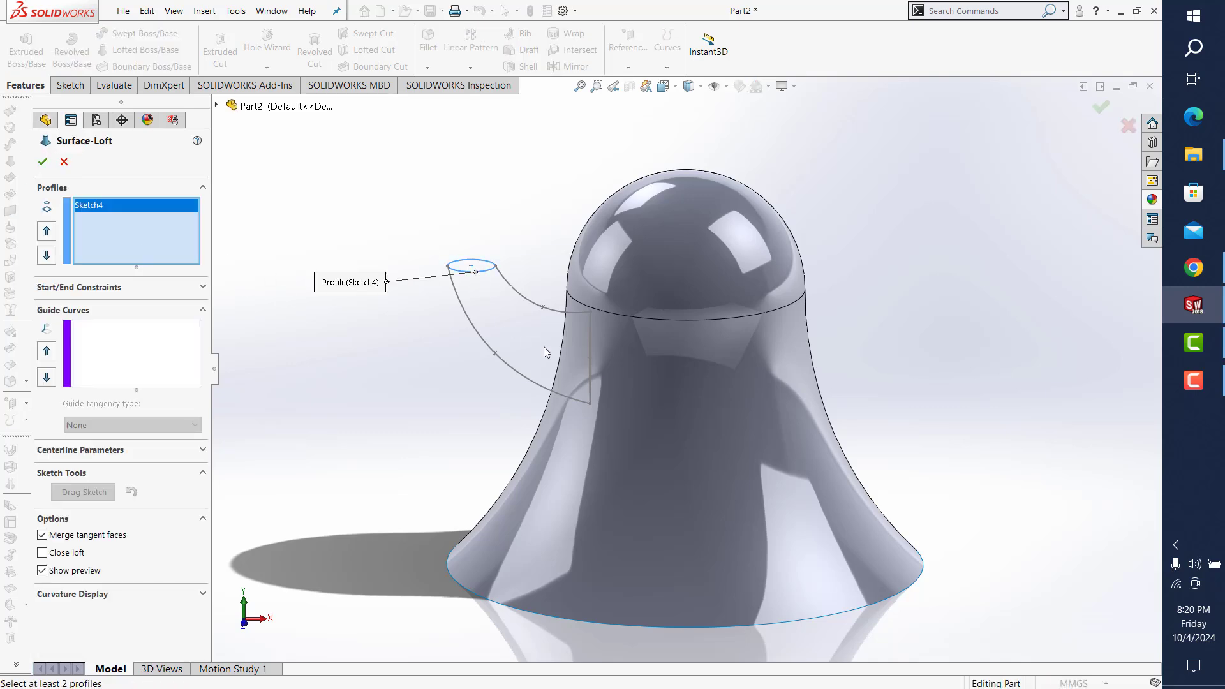
left_click(593, 353)
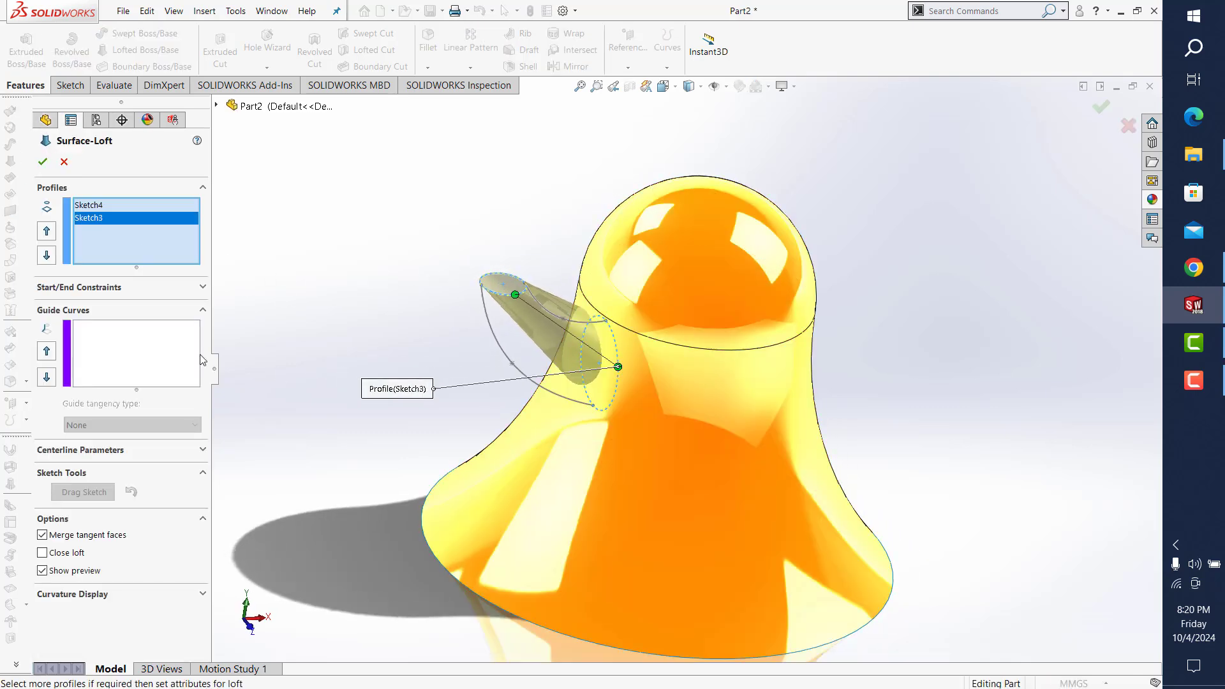
left_click(147, 347)
left_click(539, 312)
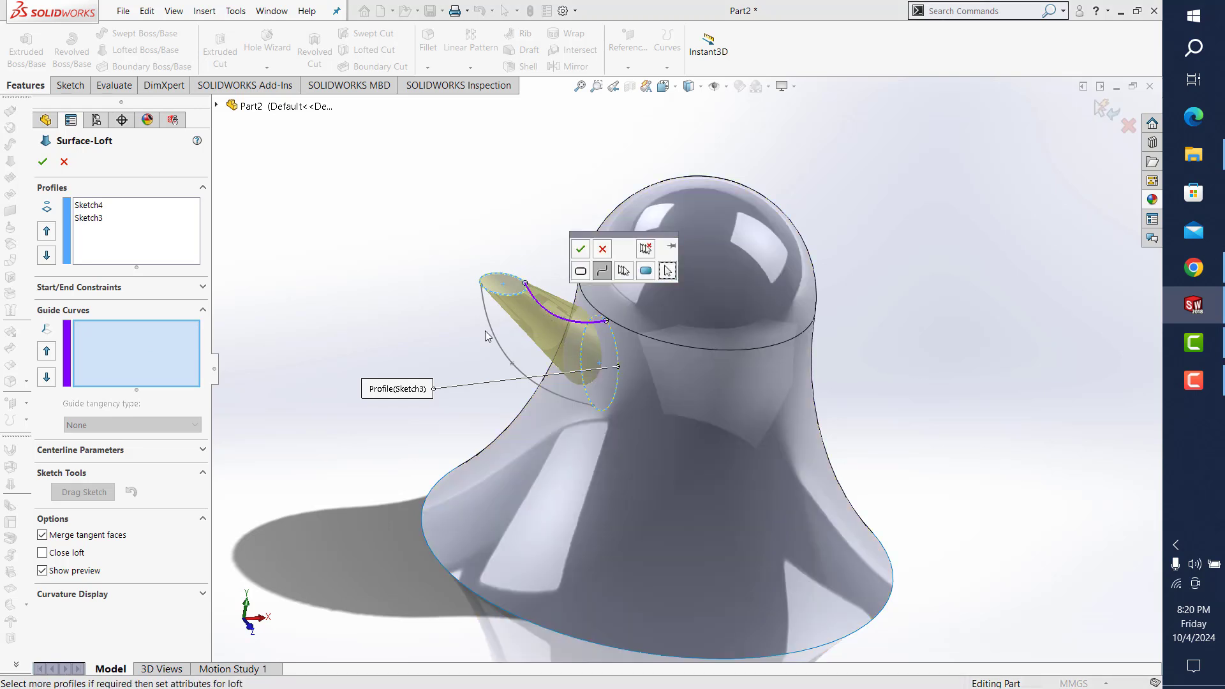
left_click(588, 252)
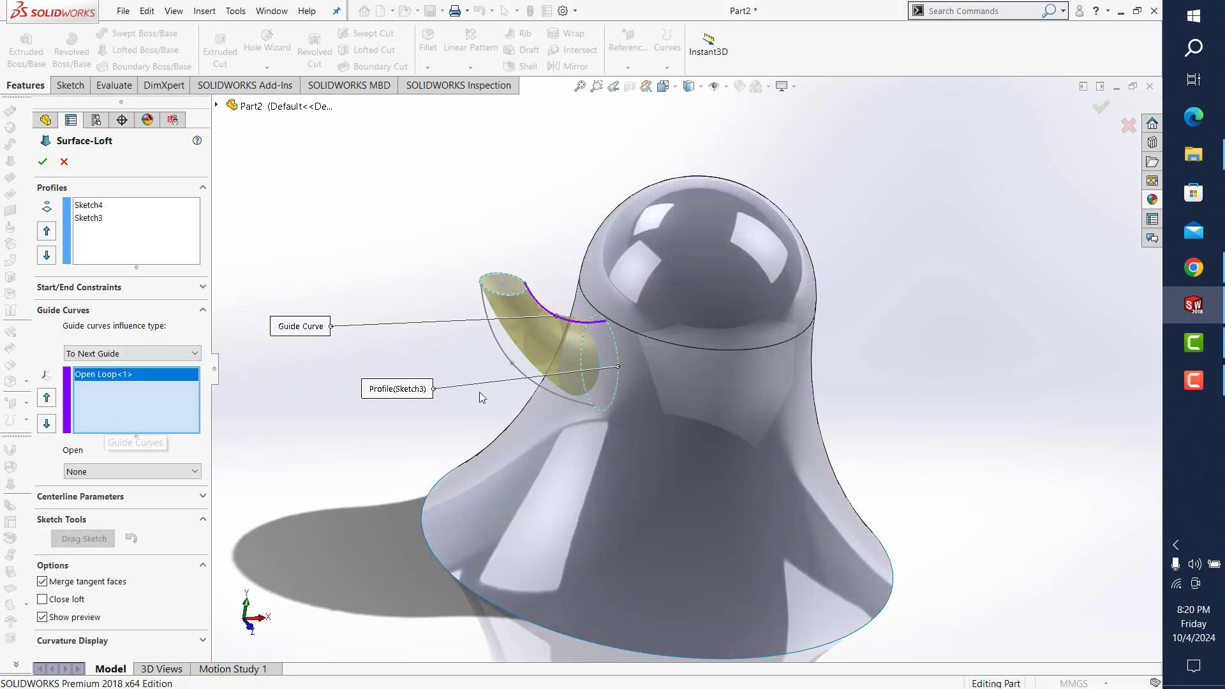
left_click(504, 354)
left_click(371, 295)
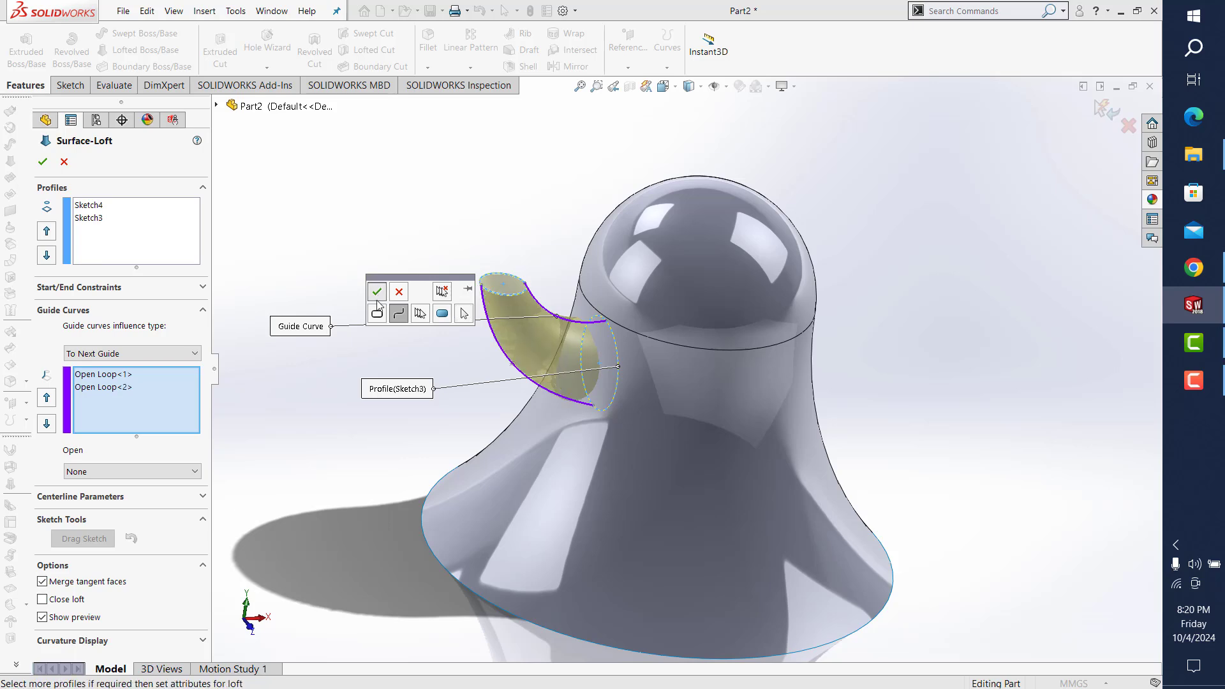
key("Return")
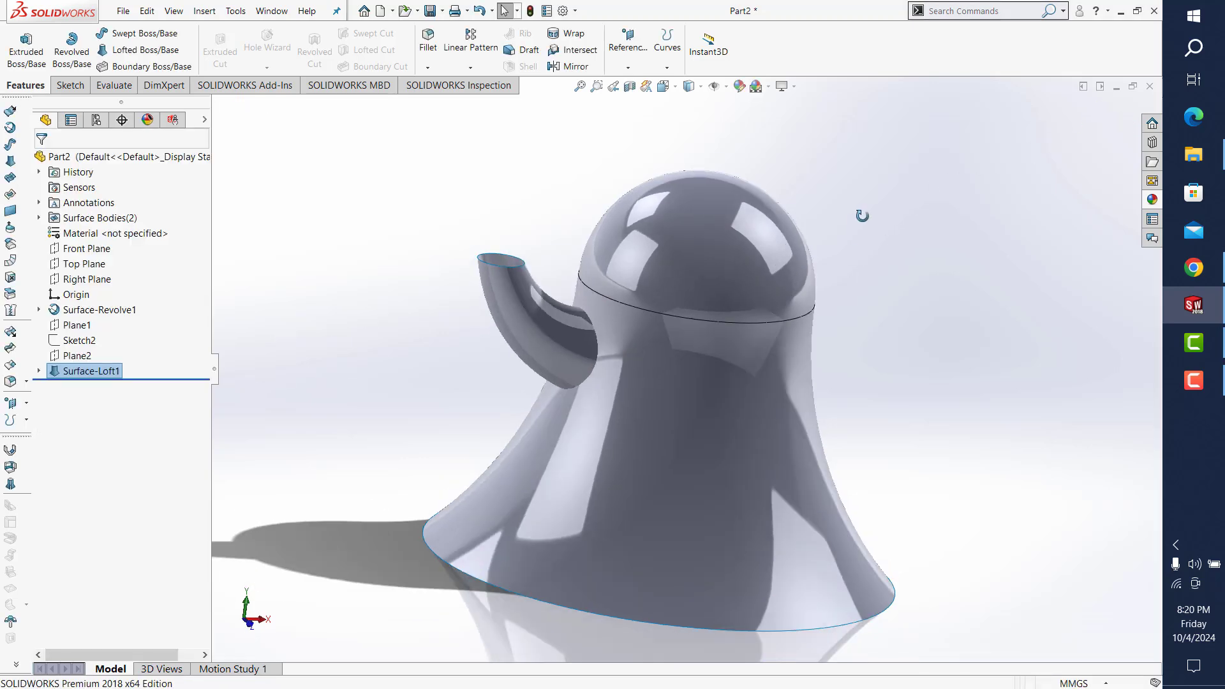
middle_click_drag(861, 213, 920, 249)
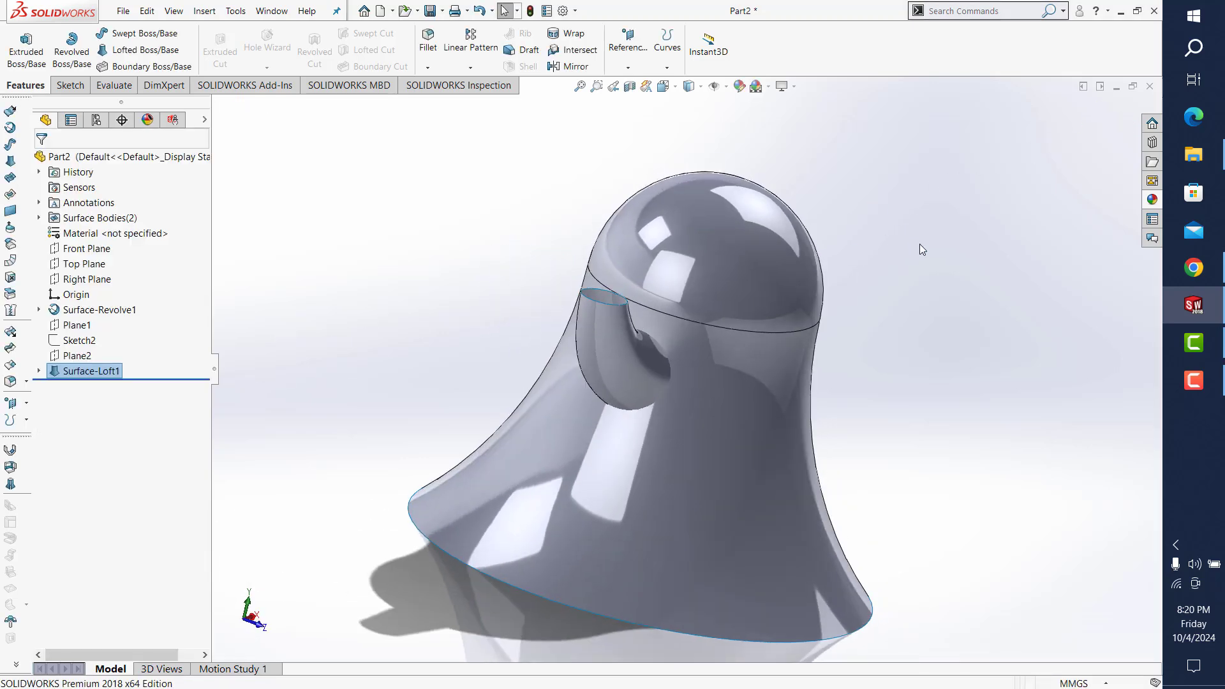
Step: Save the part, show Sketch4, and cap the arm tip with a planar surface
left_click(430, 16)
left_click(38, 370)
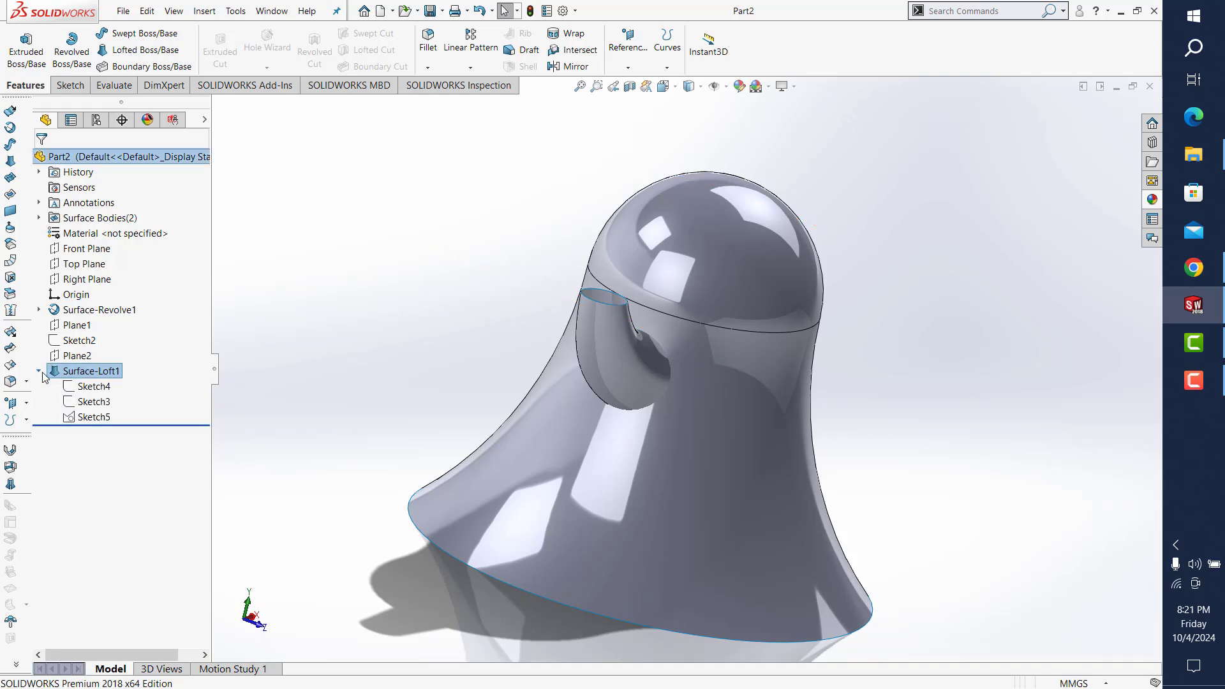
left_click(91, 387)
left_click(97, 374)
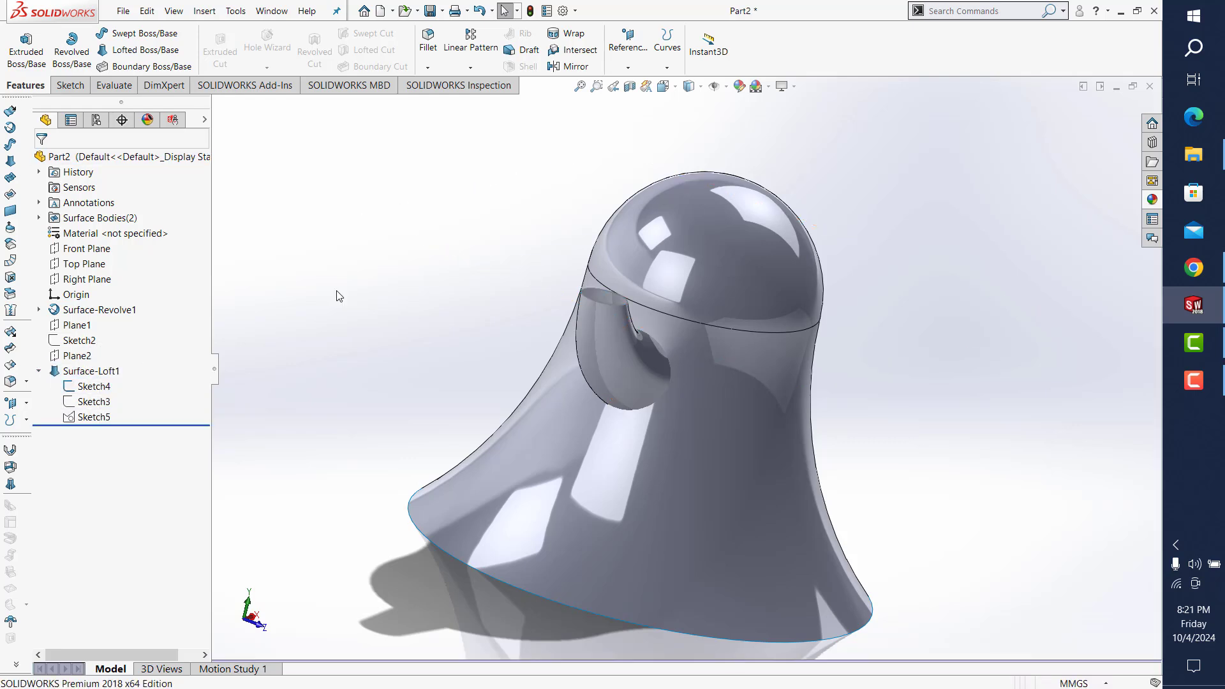
left_click(97, 381)
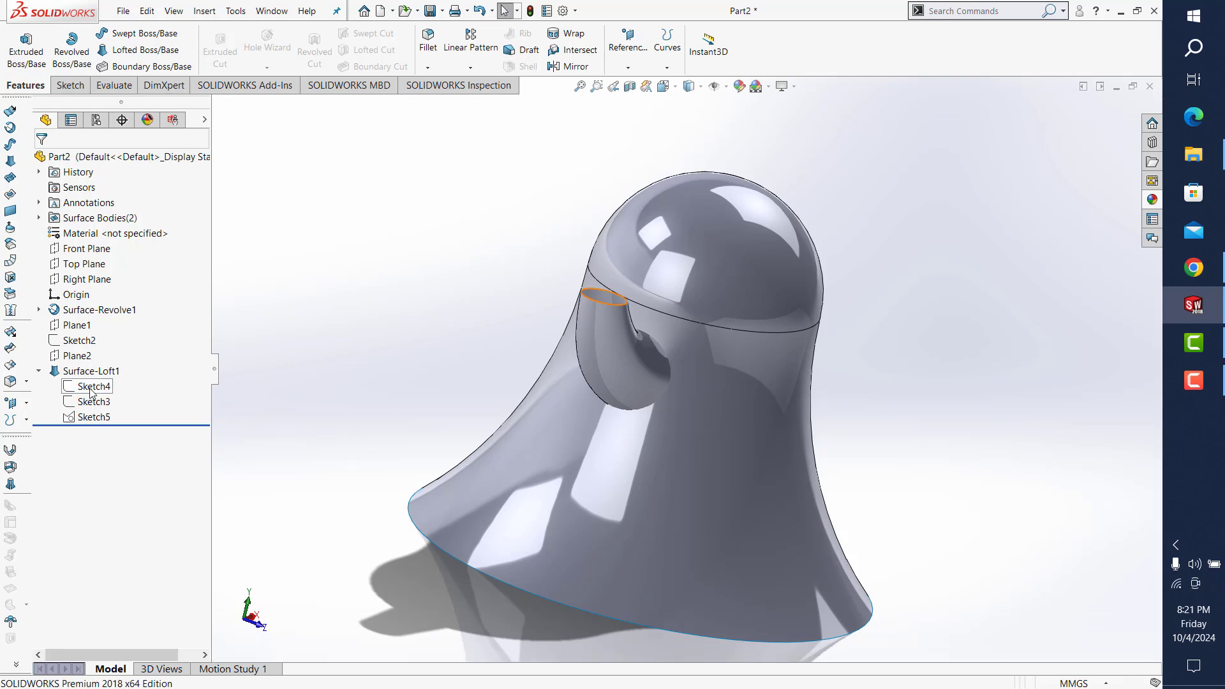
left_click(19, 213)
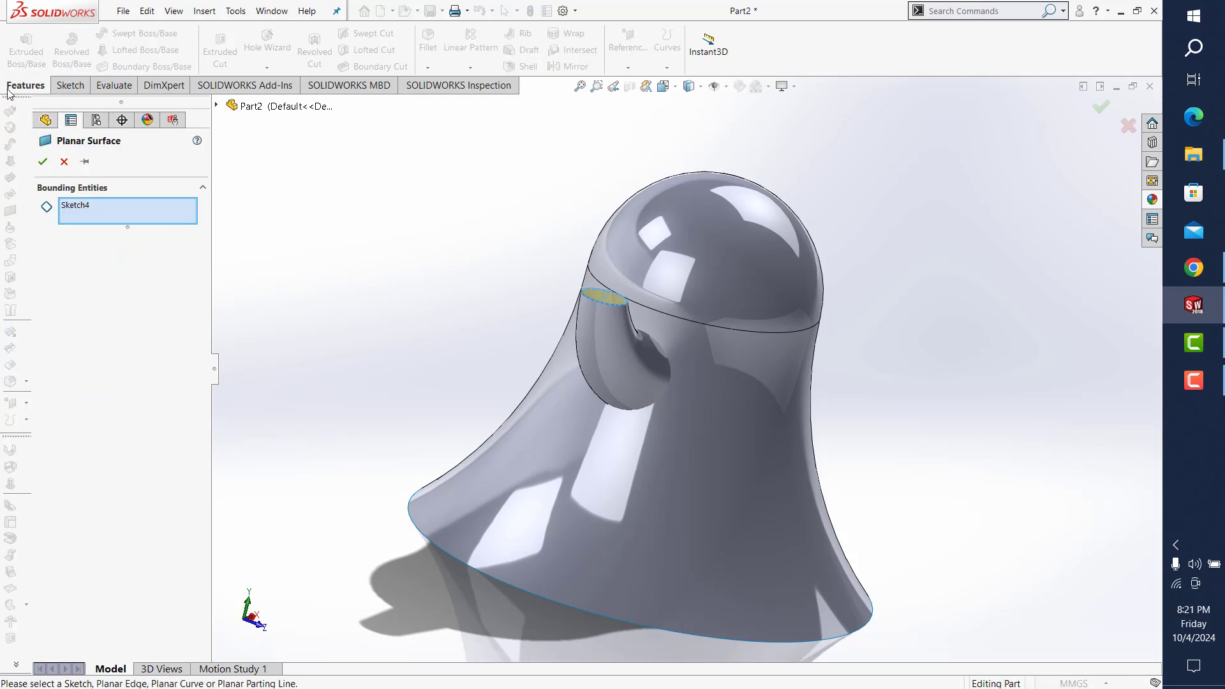
left_click(41, 163)
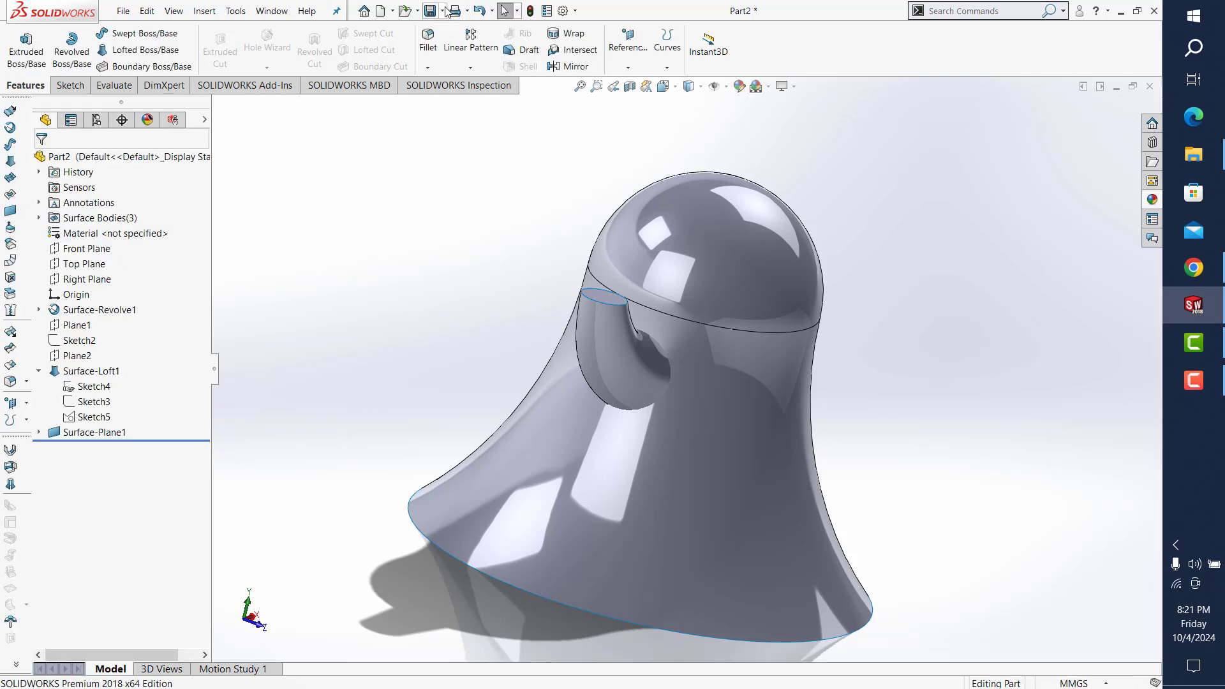
Step: Select Surface-Loft1 and the planar cap for a Knit Surface
left_click(946, 9)
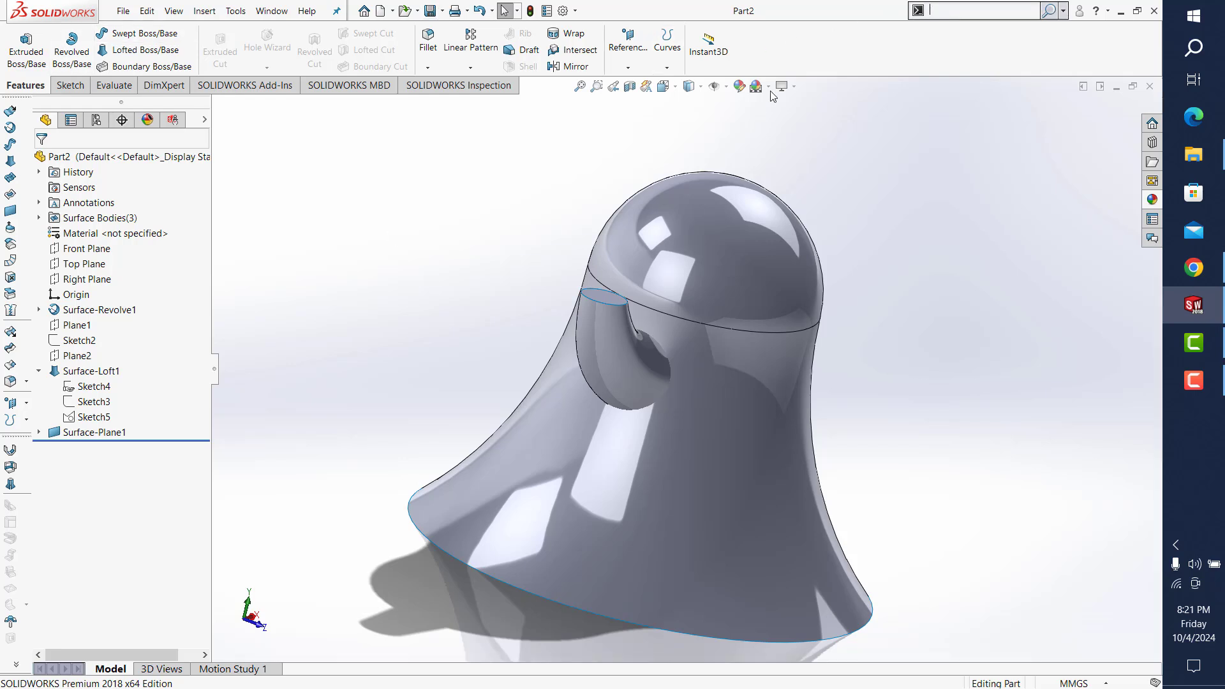
left_click(5, 309)
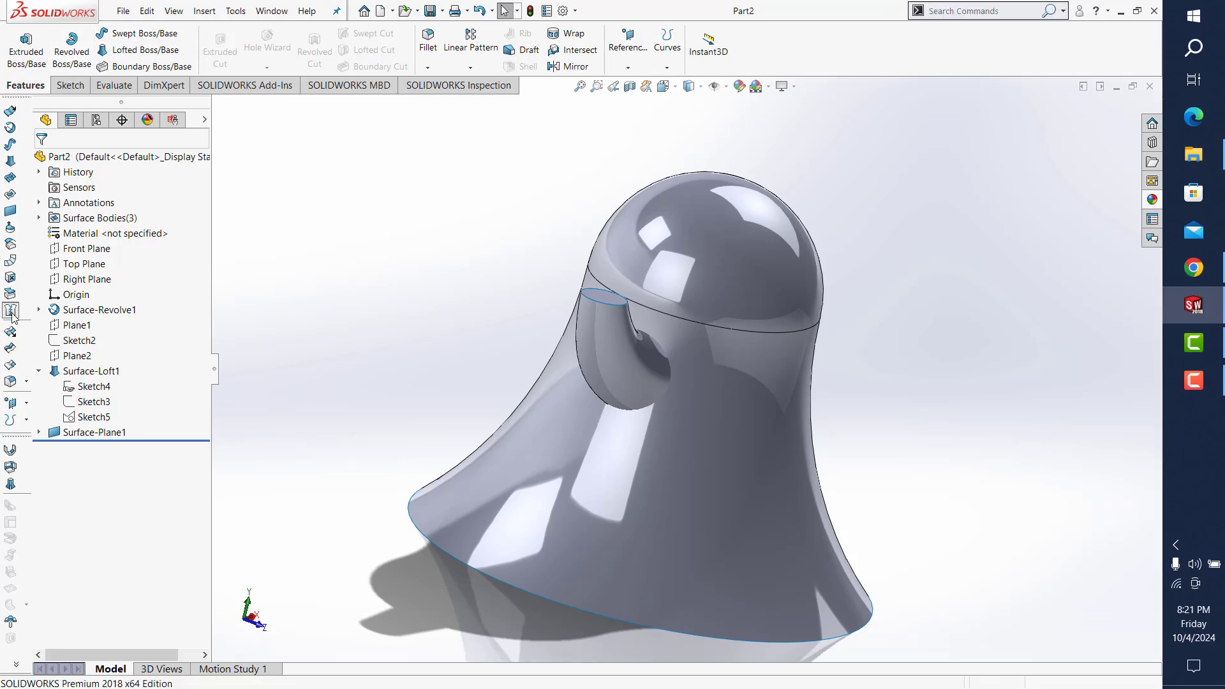
left_click(591, 319)
left_click(611, 303)
Step: Finish the knit, fillet the capped arm-tip edge at 5 mm constant size, and save
left_click(42, 162)
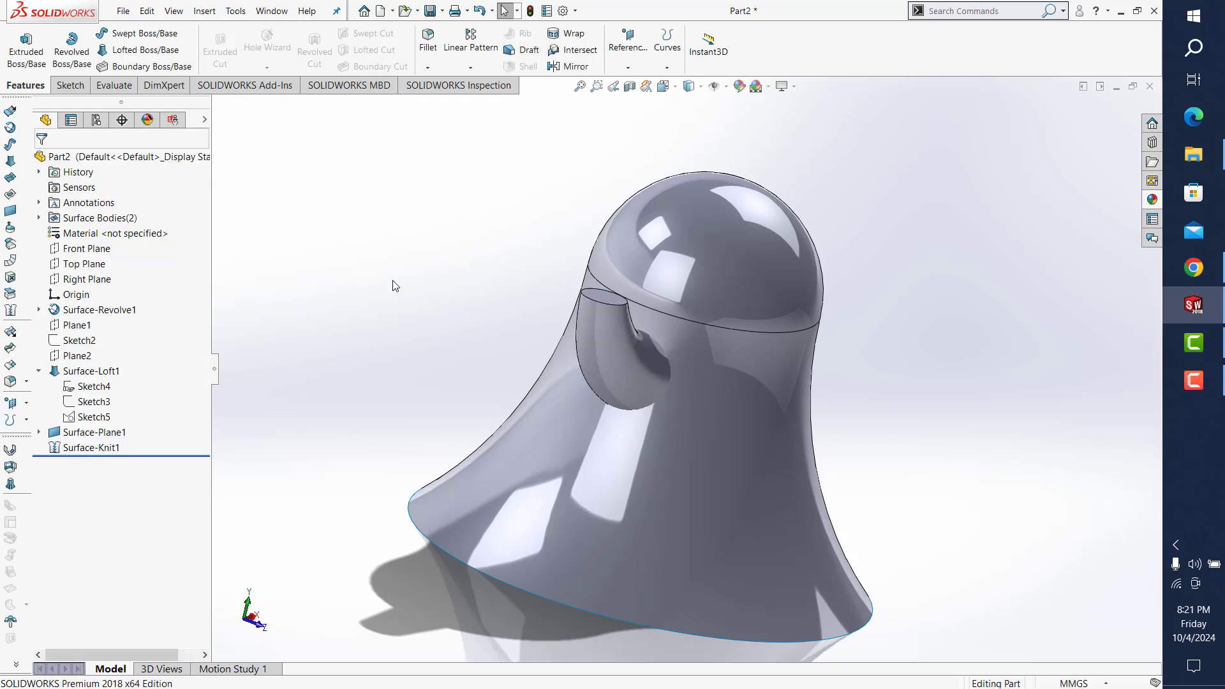
left_click(431, 61)
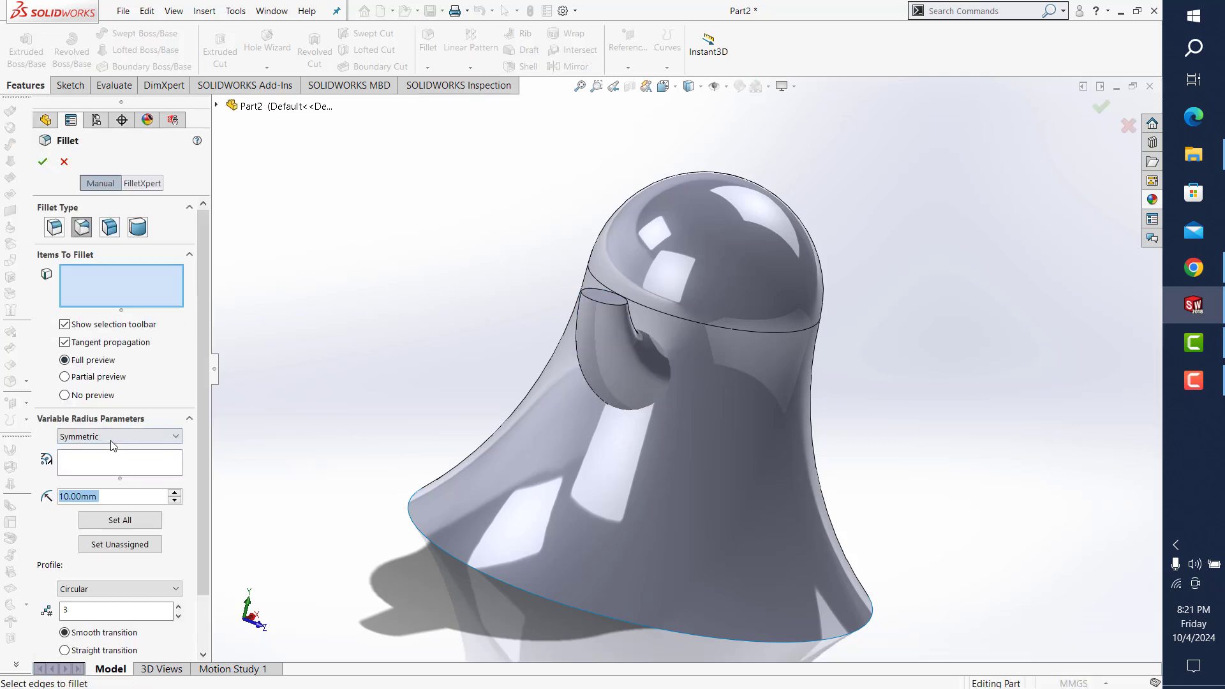
left_click(54, 226)
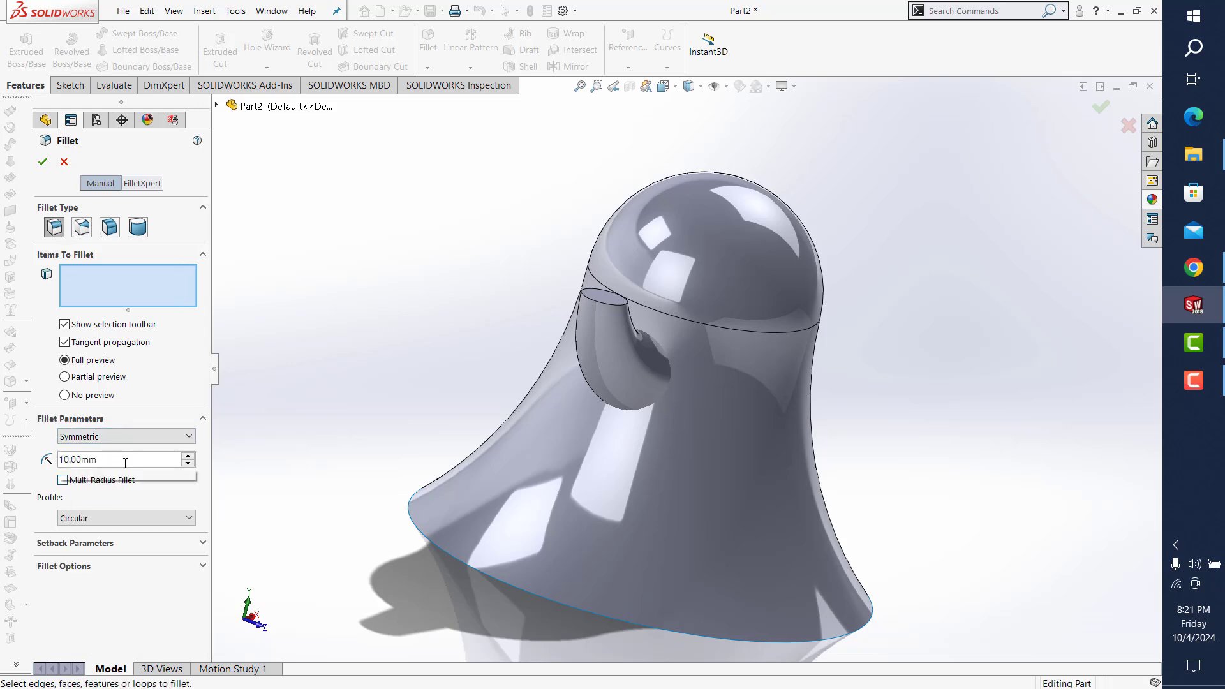
type("5")
key("Return")
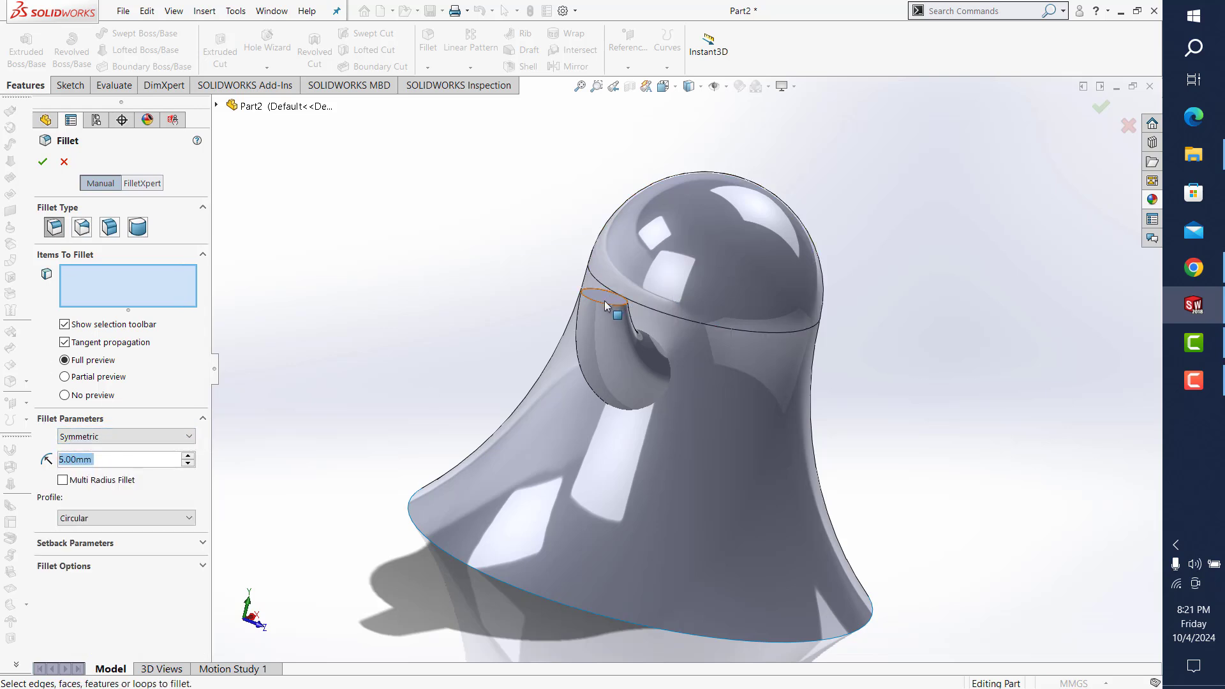
left_click(605, 304)
left_click(42, 161)
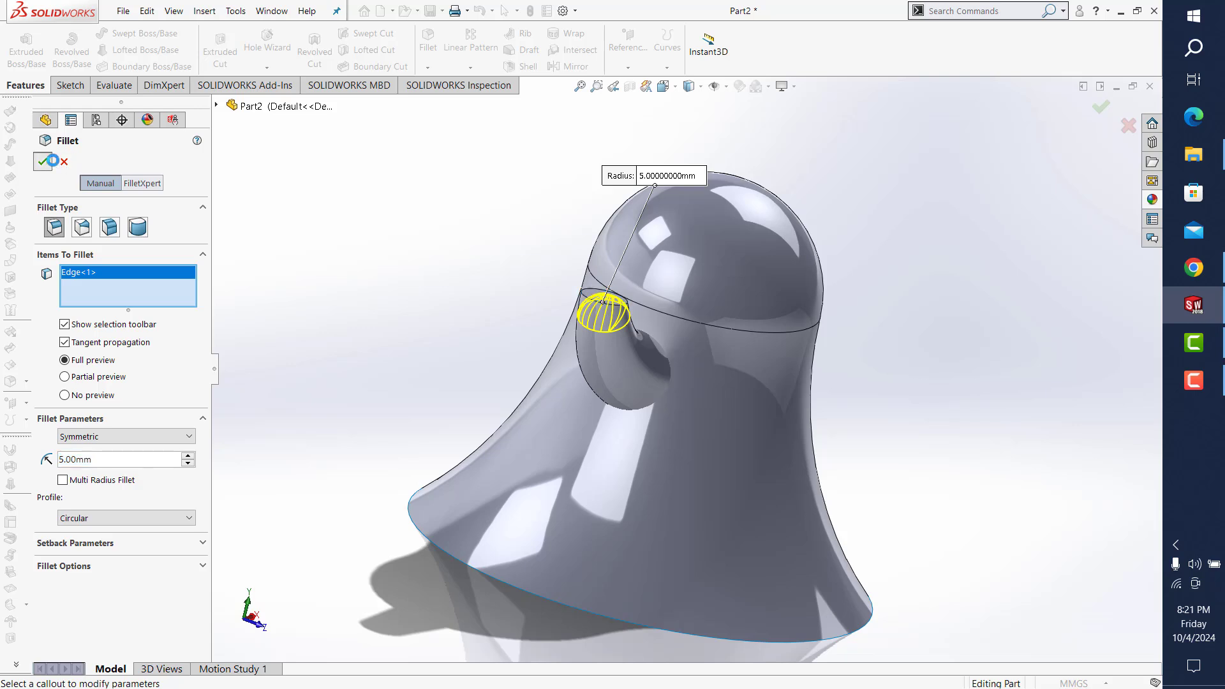
left_click(431, 12)
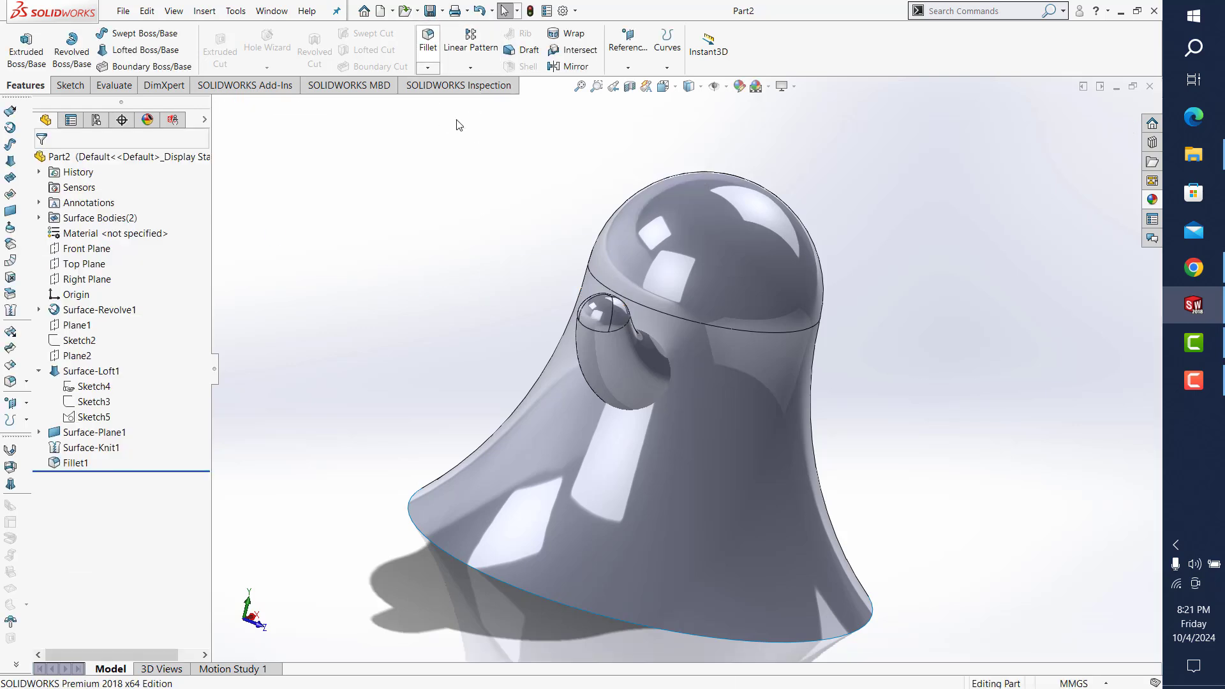
Step: Mirror the filleted arm body across the Right Plane
left_click(575, 66)
left_click(217, 106)
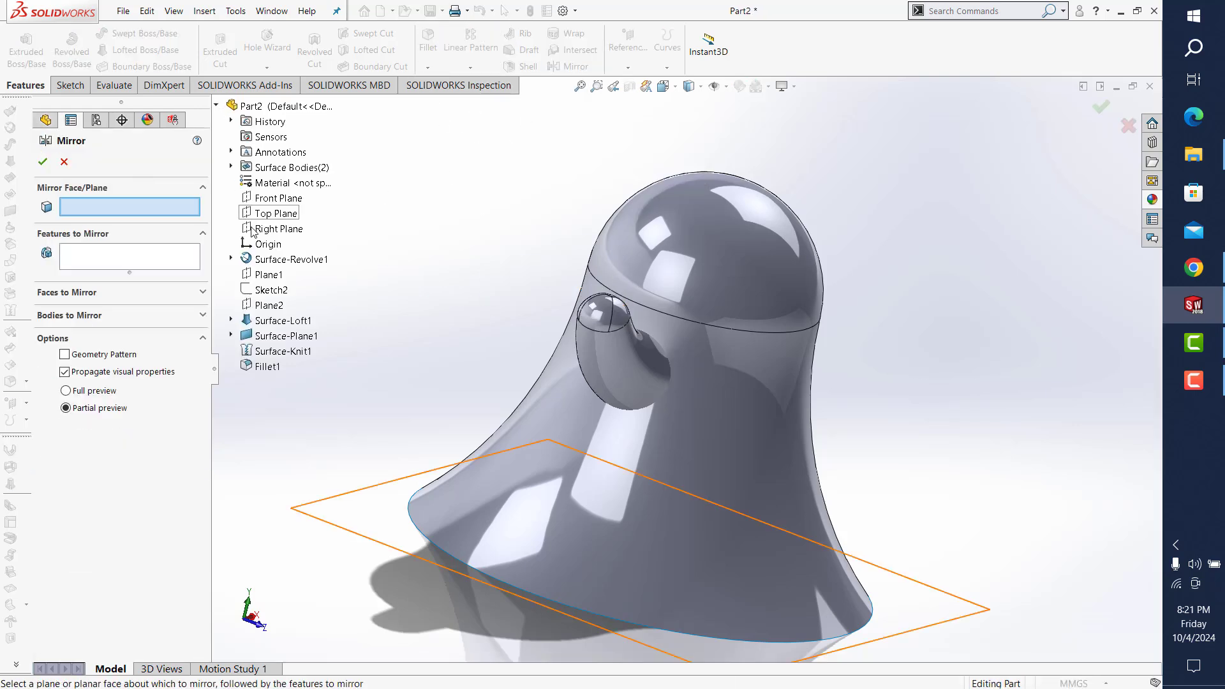
middle_click_drag(719, 285, 366, 282)
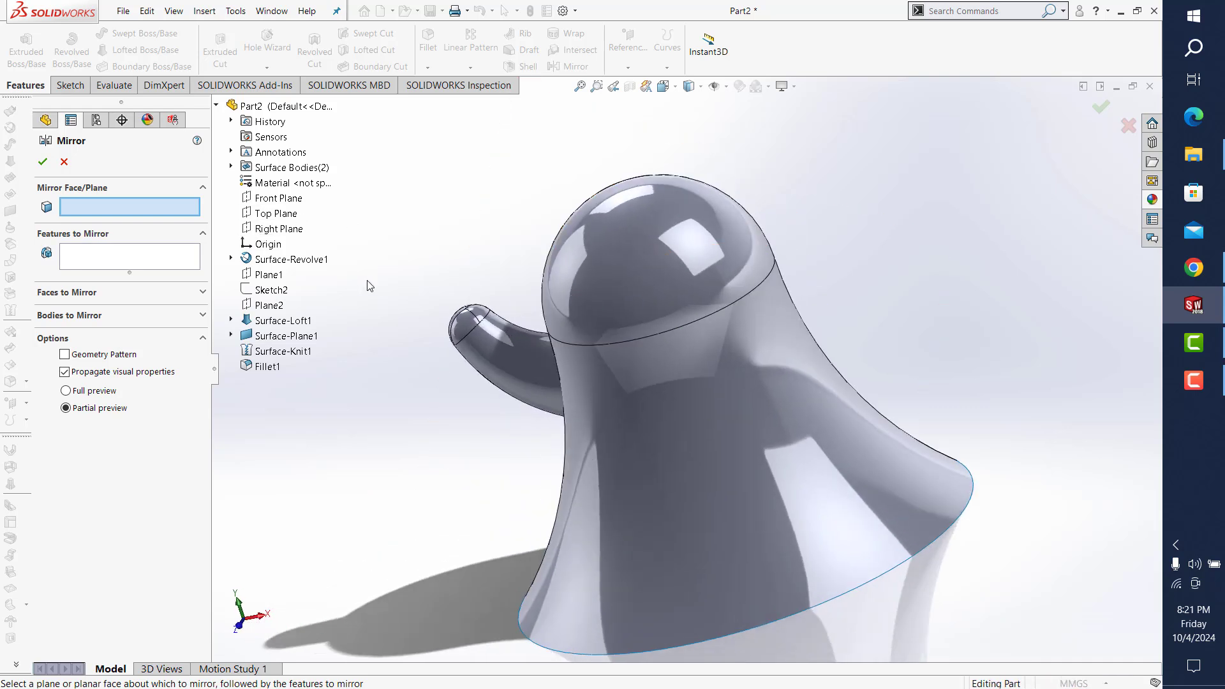
left_click(279, 229)
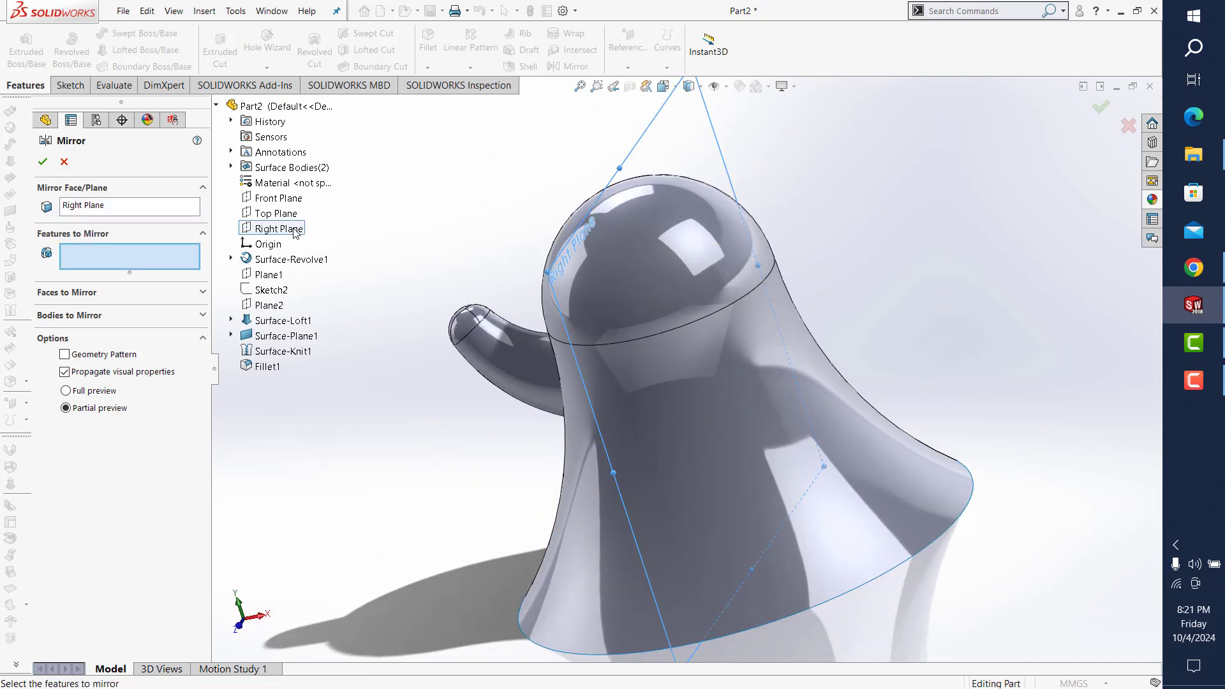
left_click(88, 320)
left_click(531, 375)
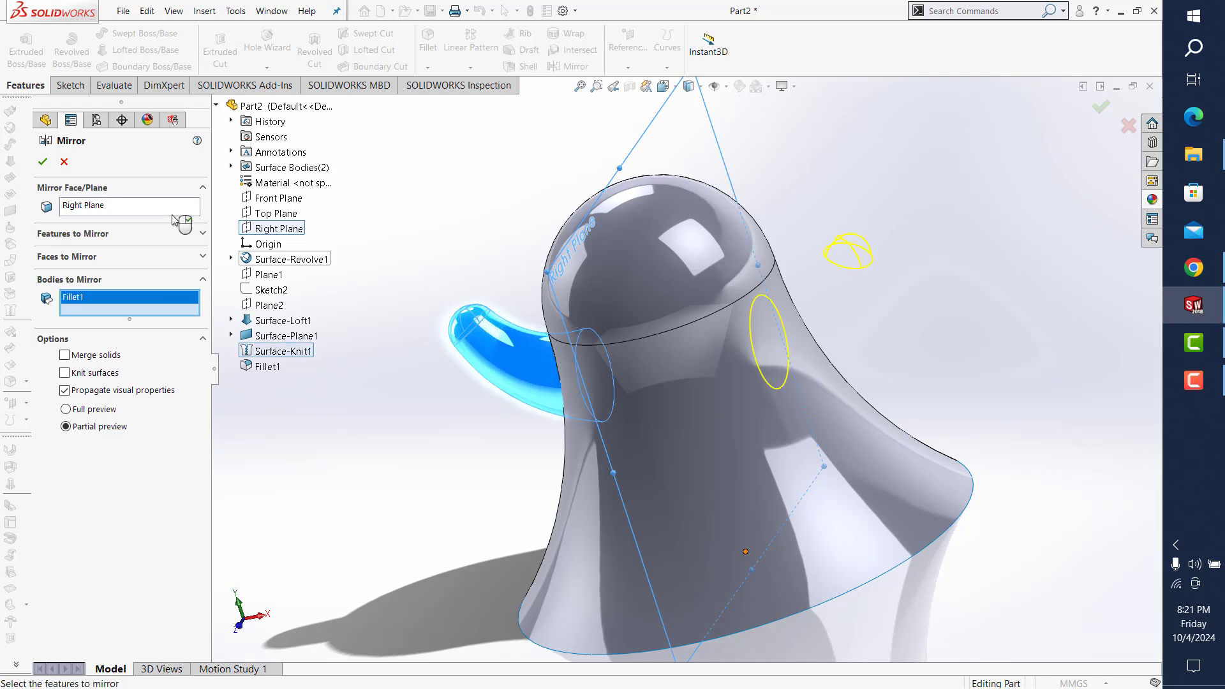
left_click(43, 160)
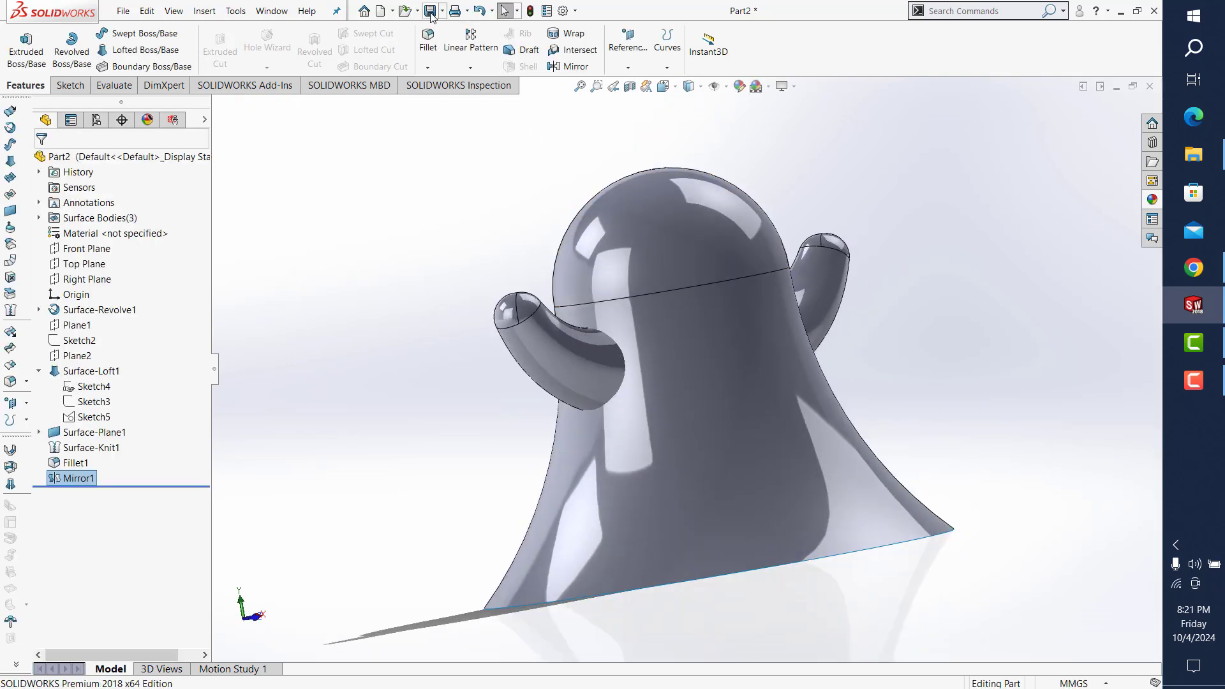
left_click(962, 11)
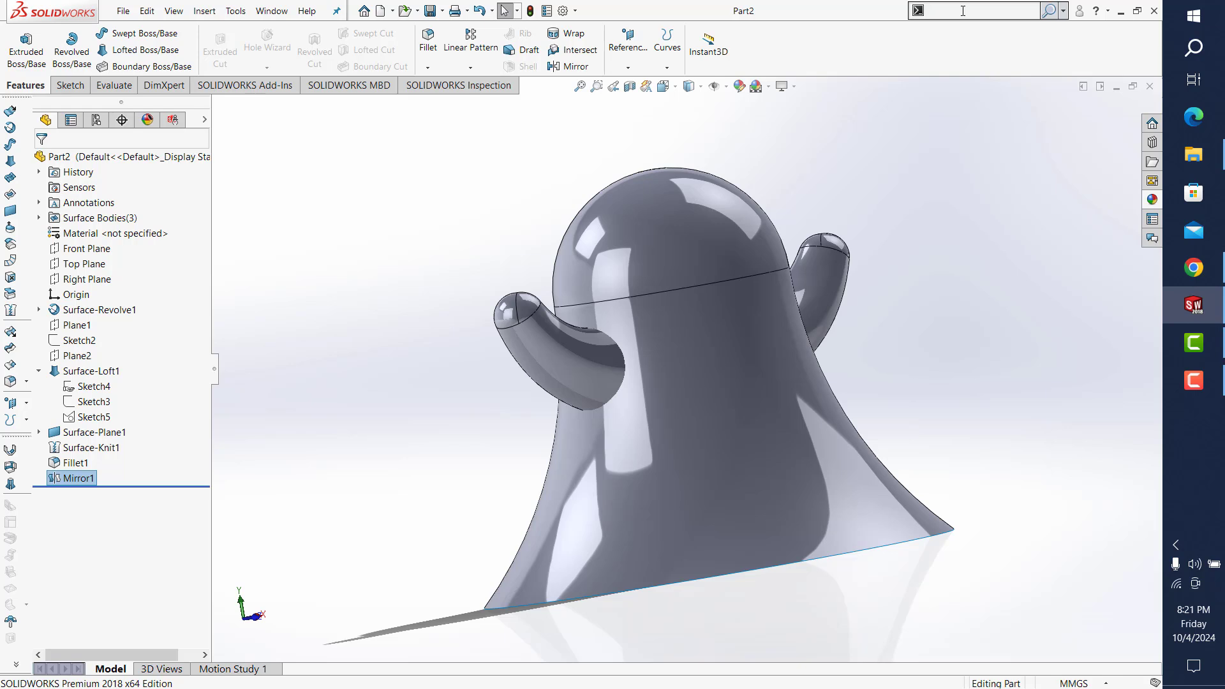
Step: Mutually trim the bell and first arm, removing the arm piece and body patch inside each other
type("tr")
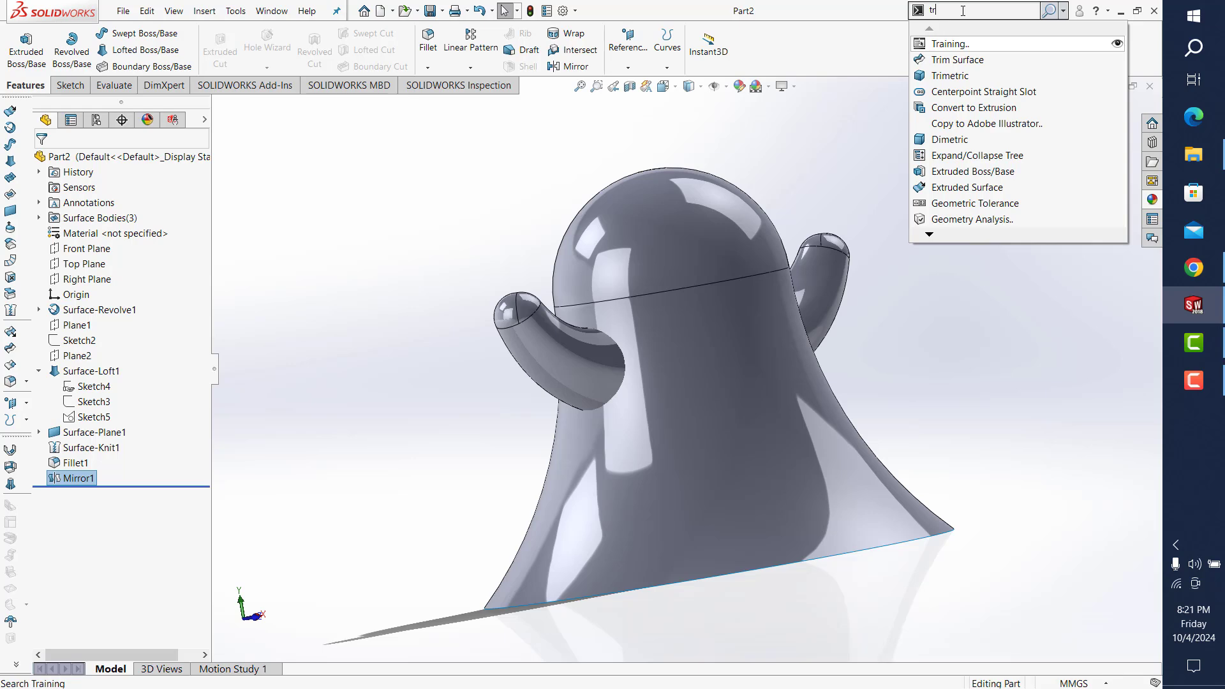
left_click(10, 345)
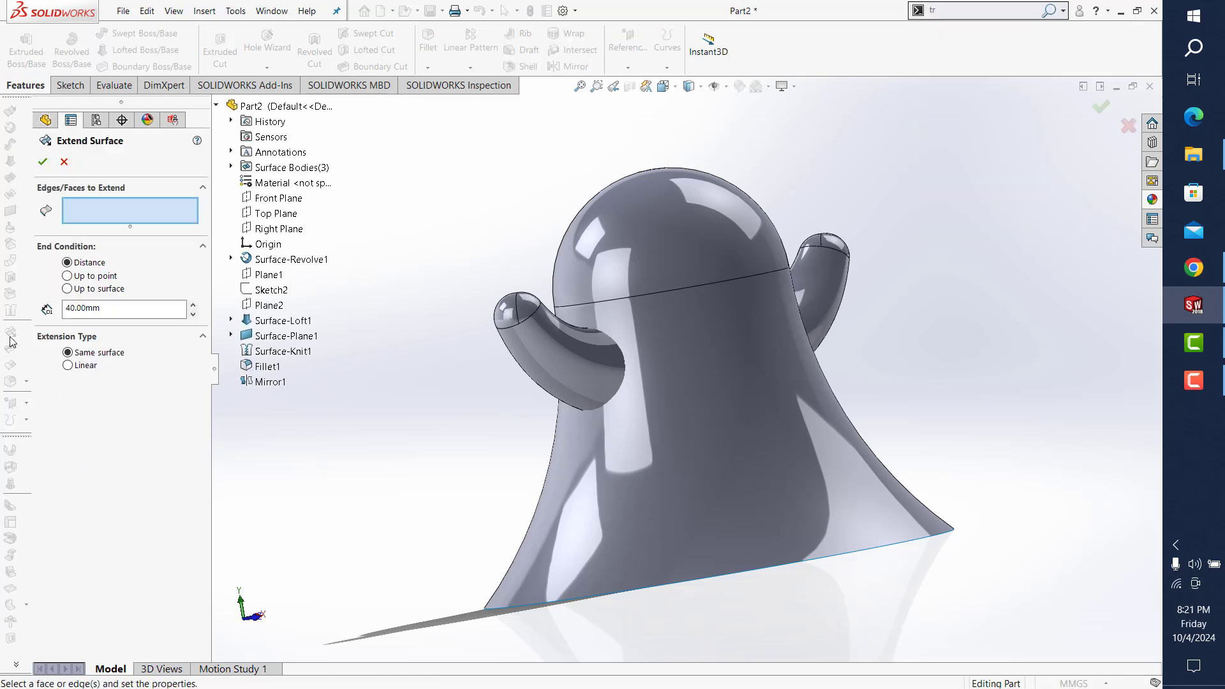
left_click(69, 165)
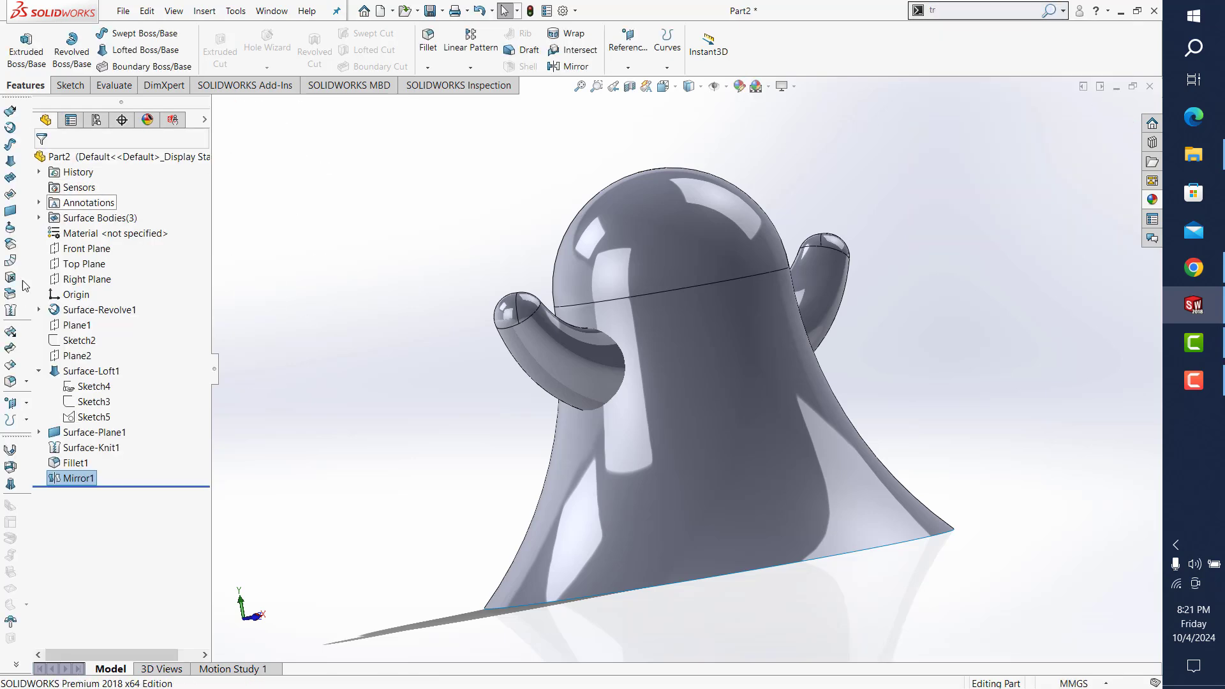
left_click(10, 348)
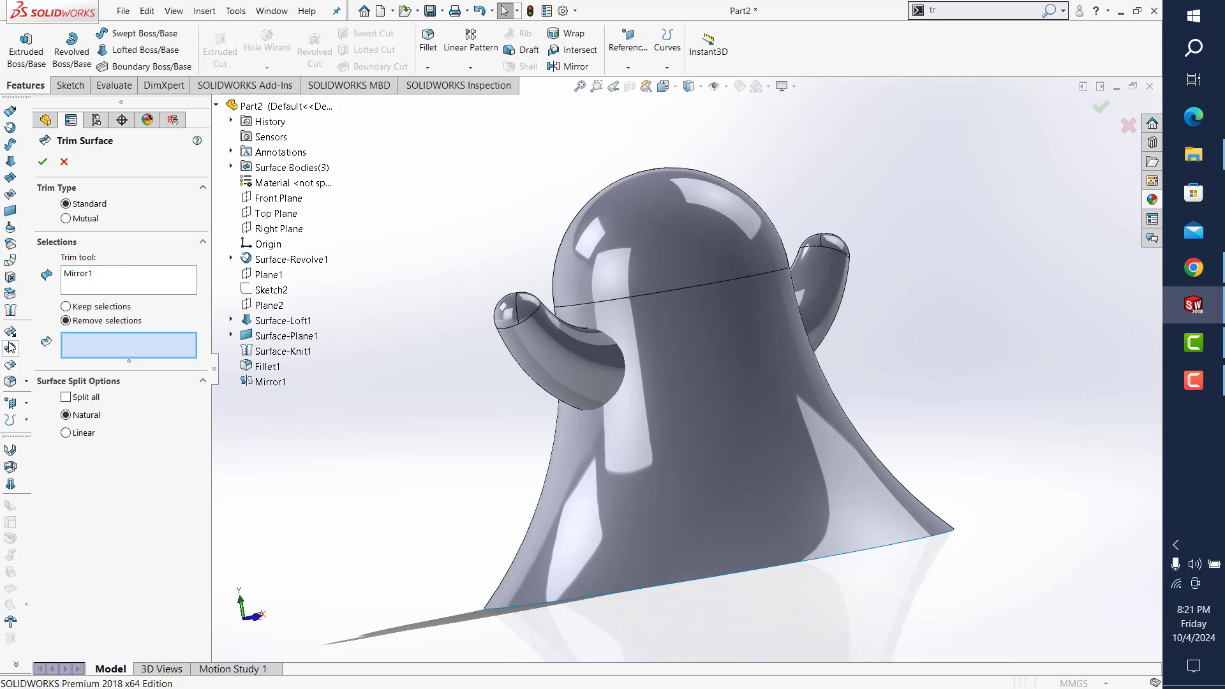
right_click(131, 287)
left_click(169, 293)
left_click(67, 218)
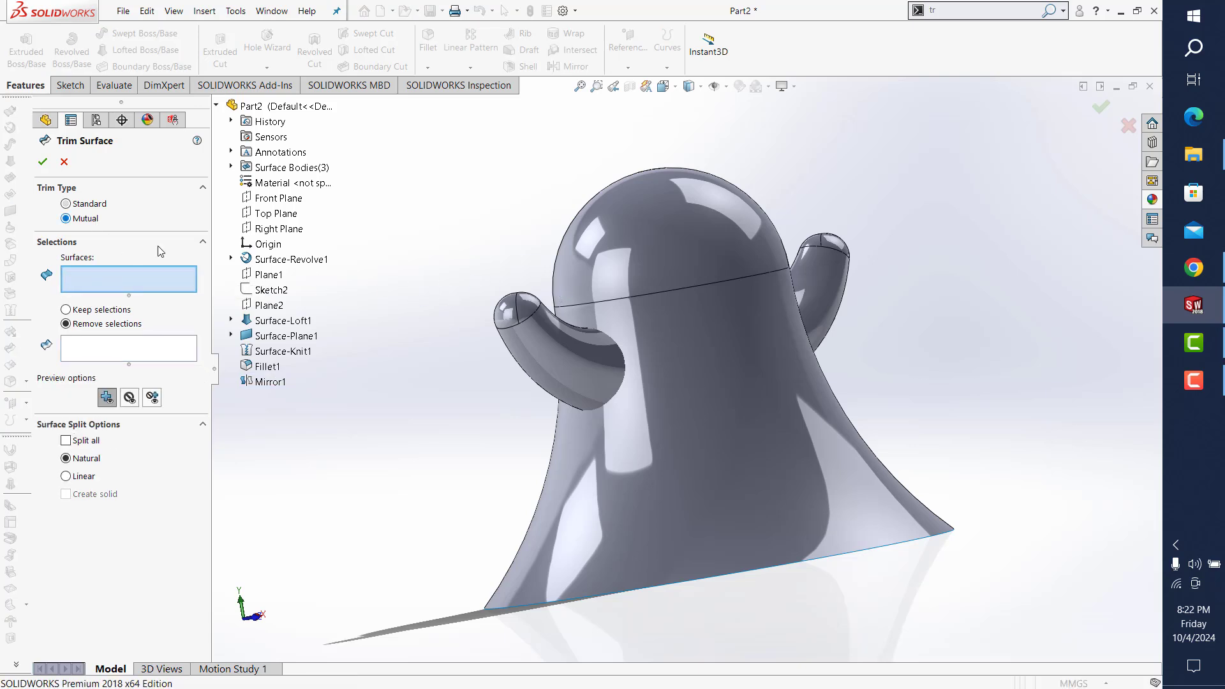
left_click(643, 246)
left_click(552, 382)
mouse_move(553, 382)
middle_mouse_down()
mouse_move(414, 220)
mouse_move(128, 405)
middle_mouse_up()
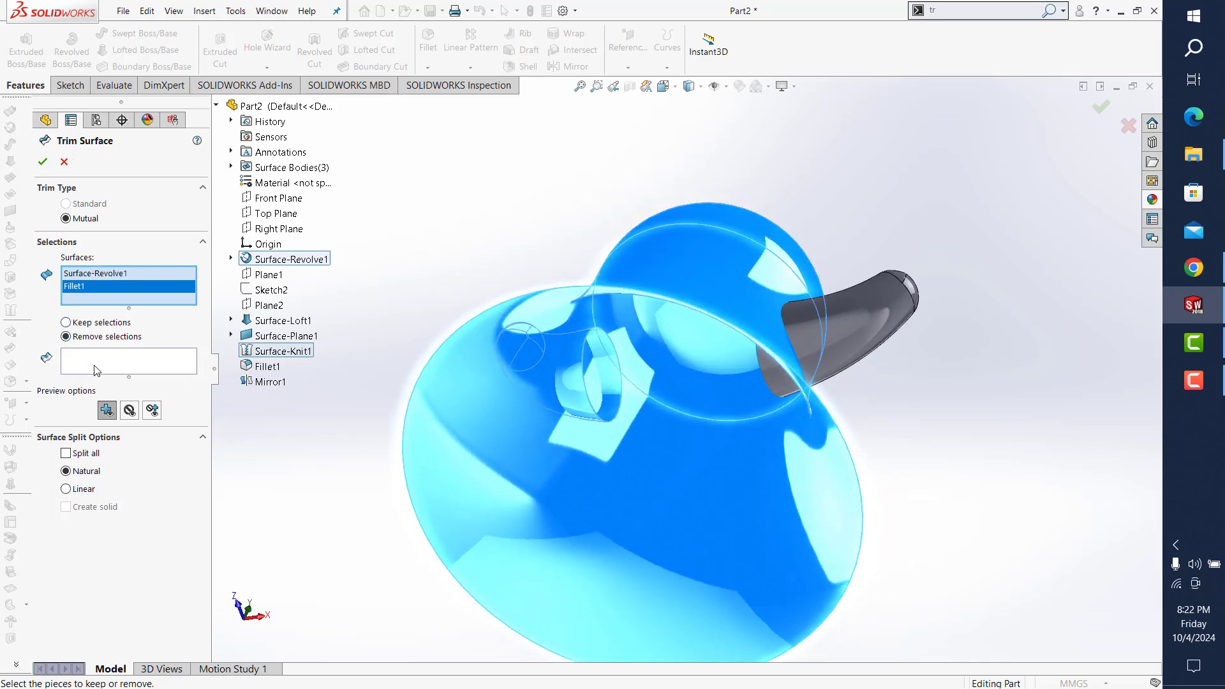
left_click(120, 371)
left_click(576, 366)
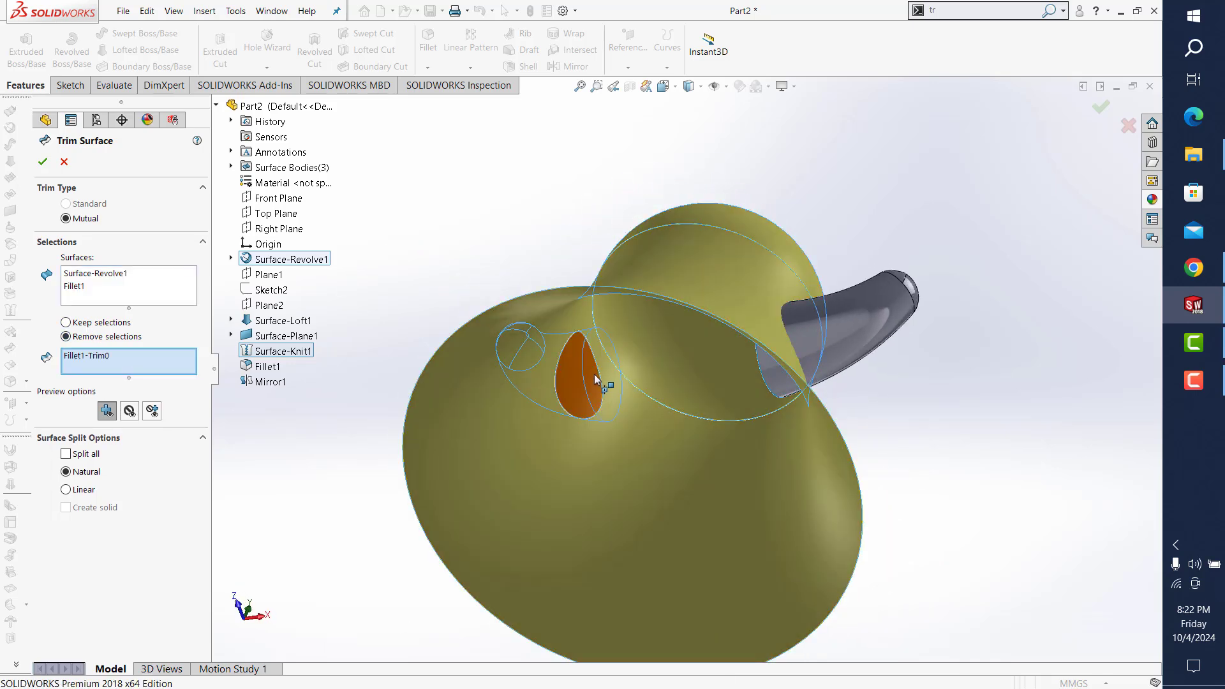
left_click(606, 392)
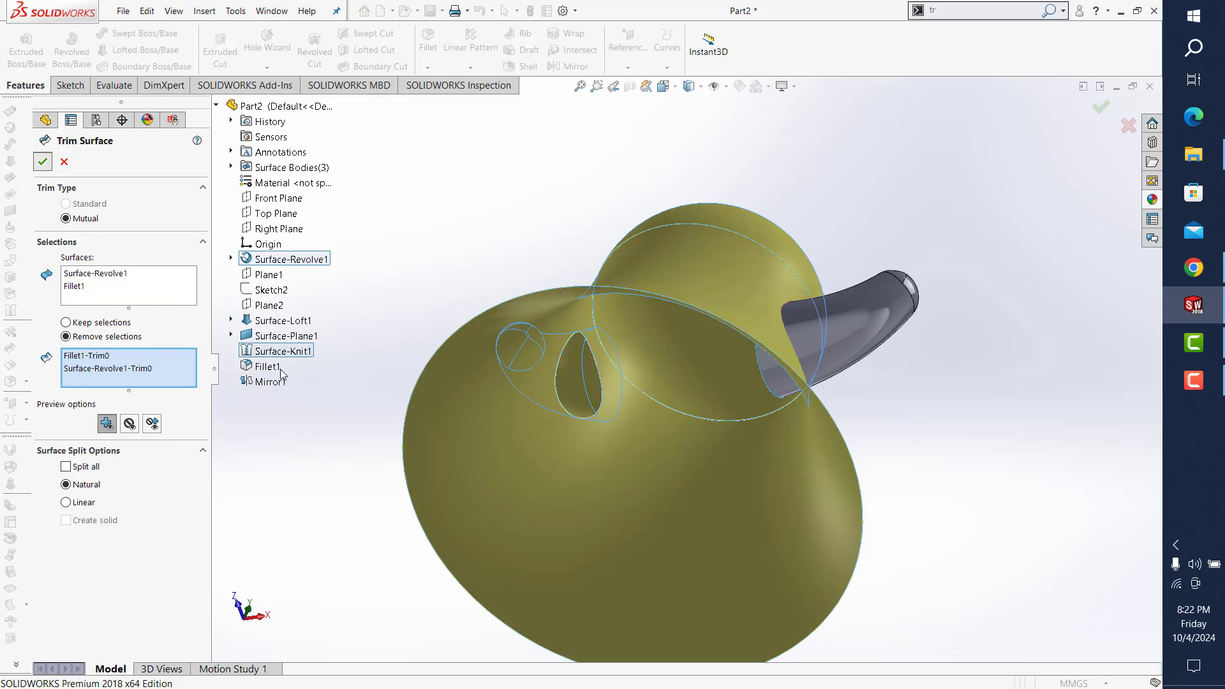
key("Return")
key("ctrl+1")
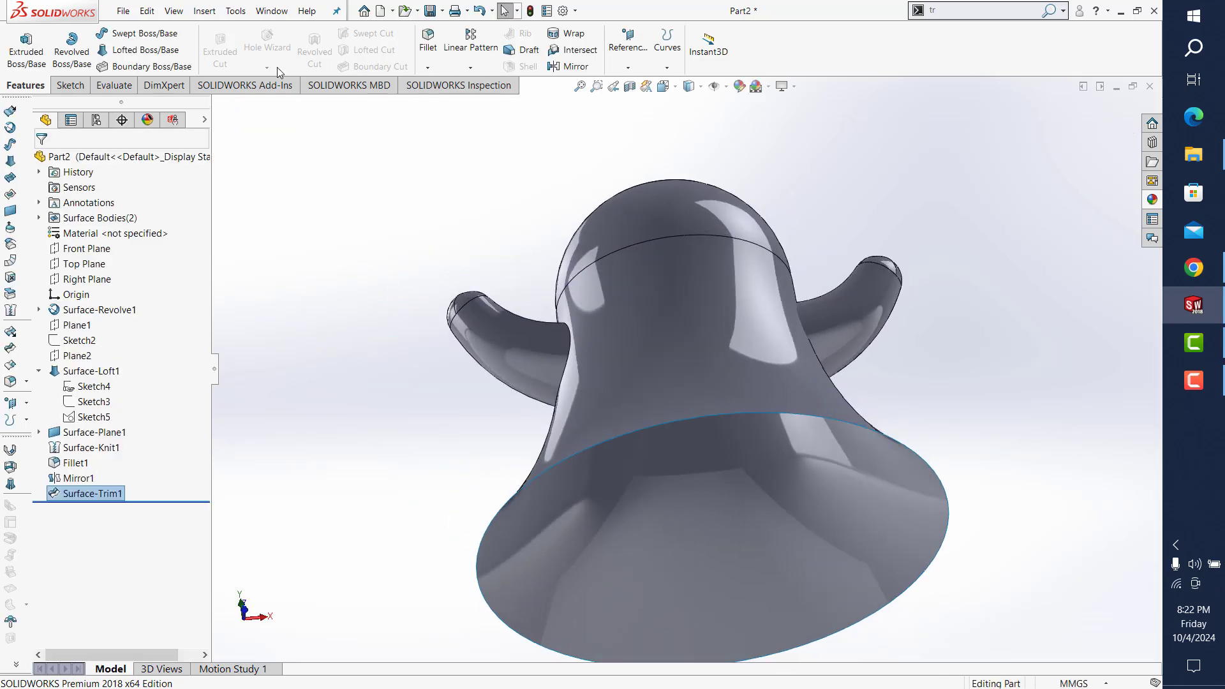
Step: Mutually trim the body with the mirrored arm, removing both inner pieces
left_click(14, 349)
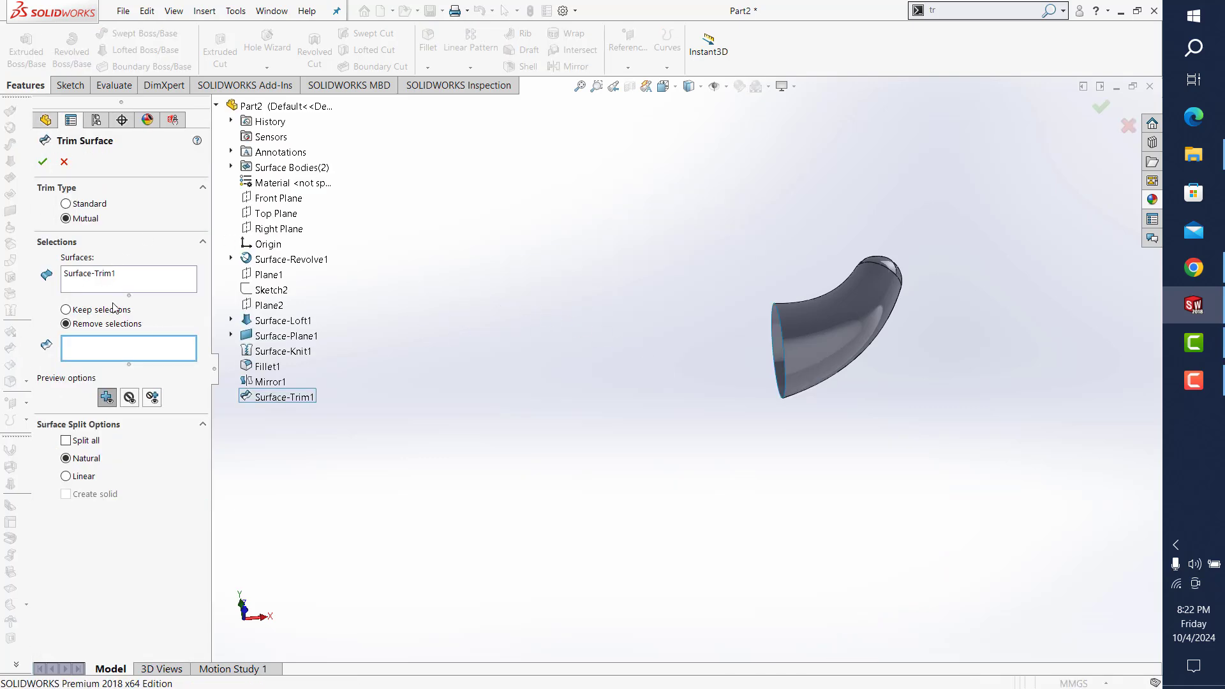
right_click(106, 279)
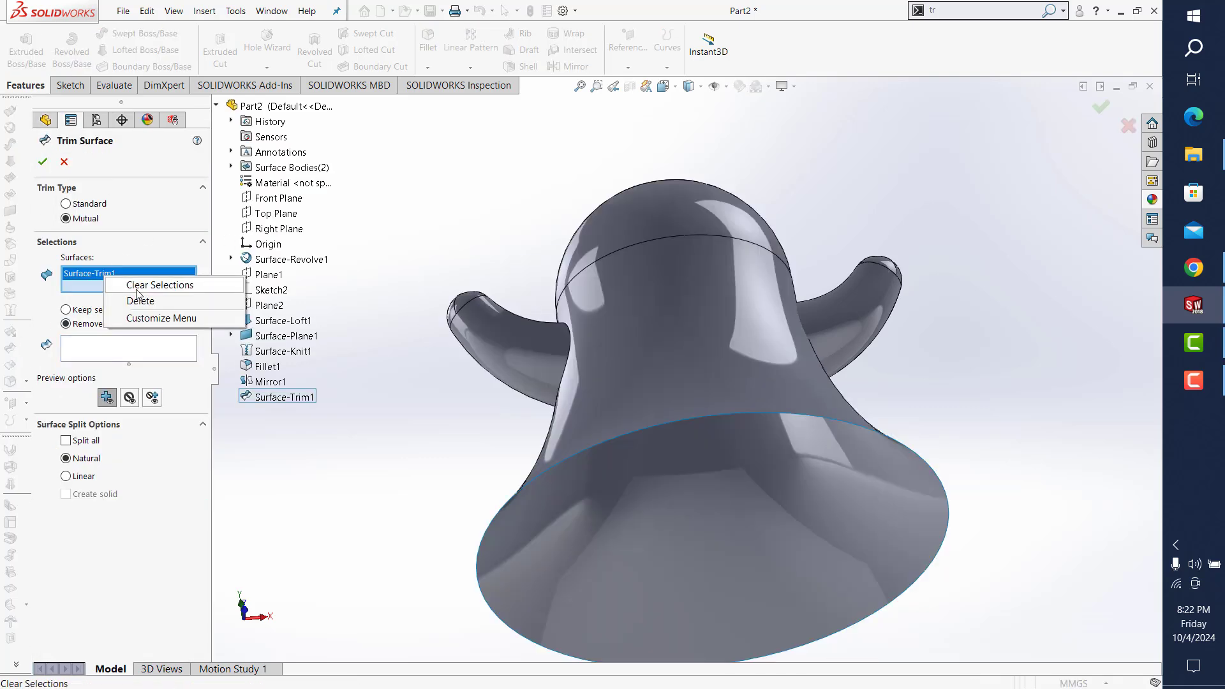
left_click(160, 285)
left_click(651, 312)
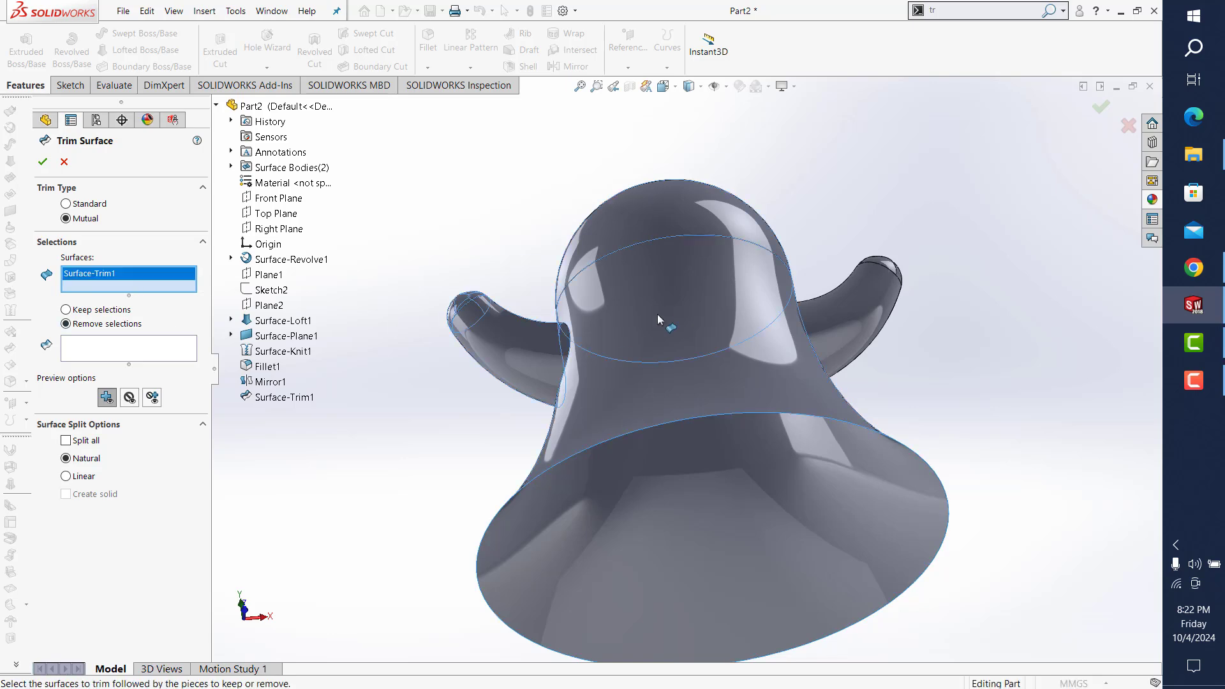
left_click(853, 305)
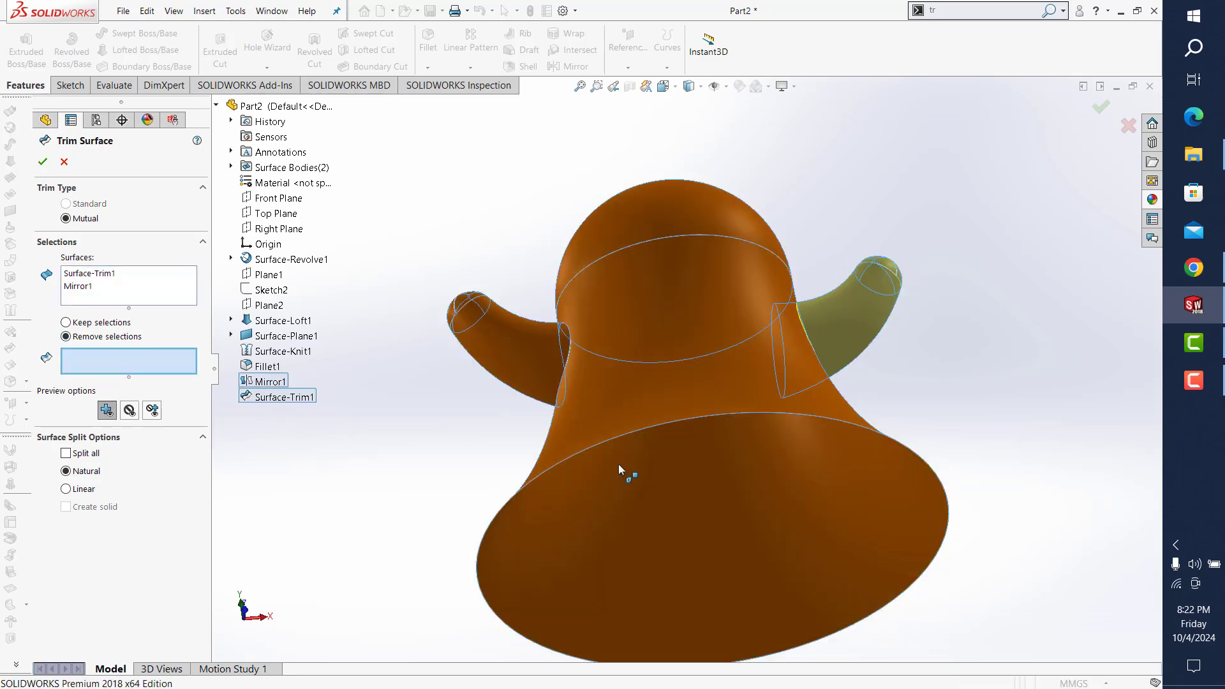
middle_click_drag(618, 464, 707, 388)
left_click(789, 375)
middle_click_drag(790, 374, 840, 350)
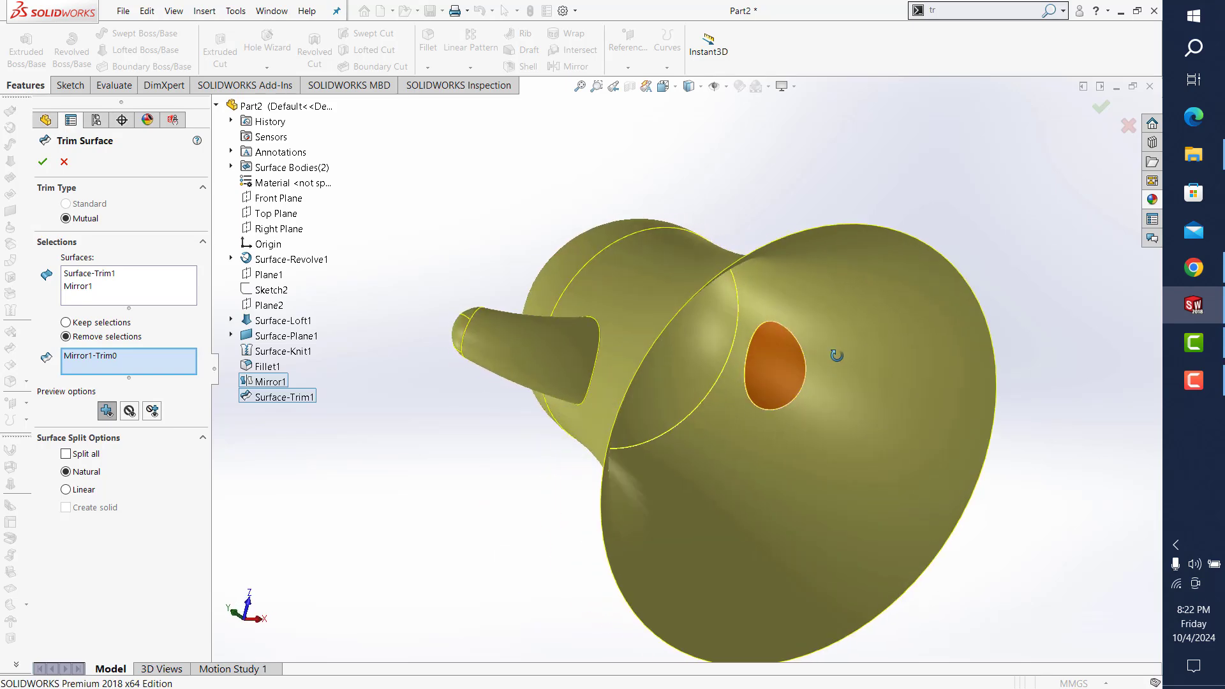
left_click(774, 376)
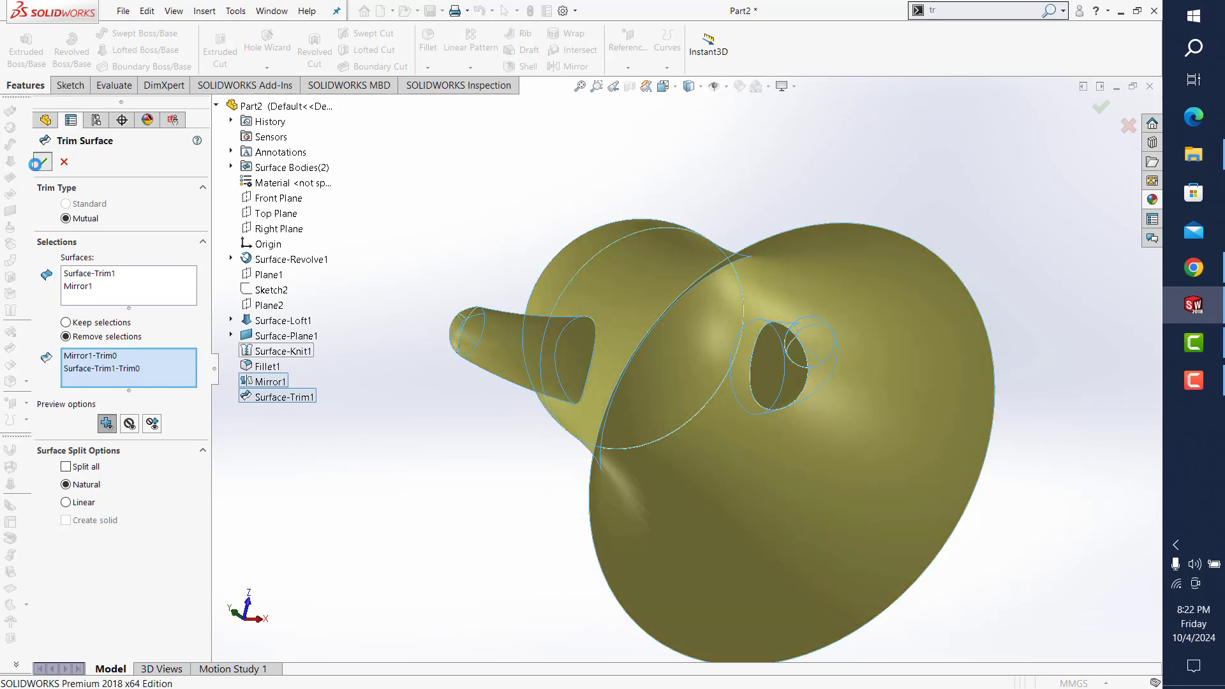
left_click(37, 163)
mouse_move(656, 186)
middle_mouse_down()
mouse_move(735, 142)
mouse_move(659, 218)
mouse_move(754, 349)
middle_mouse_up()
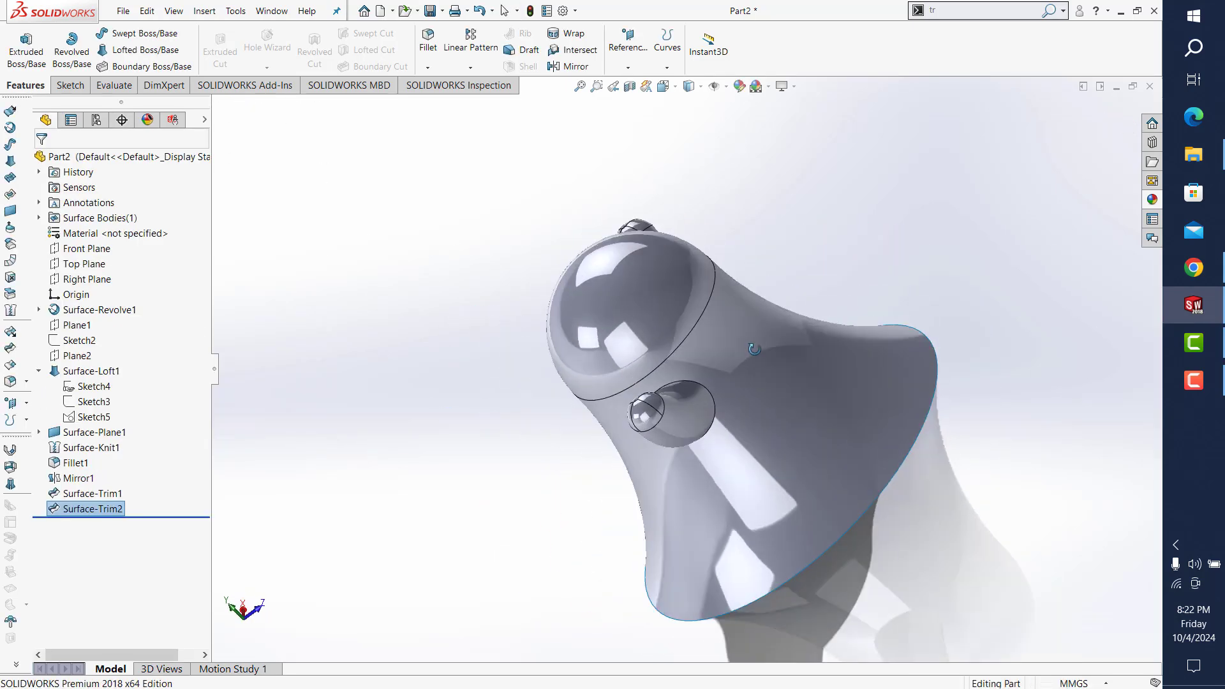
Step: Save the part and start a 2 mm variable fillet on one arm-body edge
left_click(430, 10)
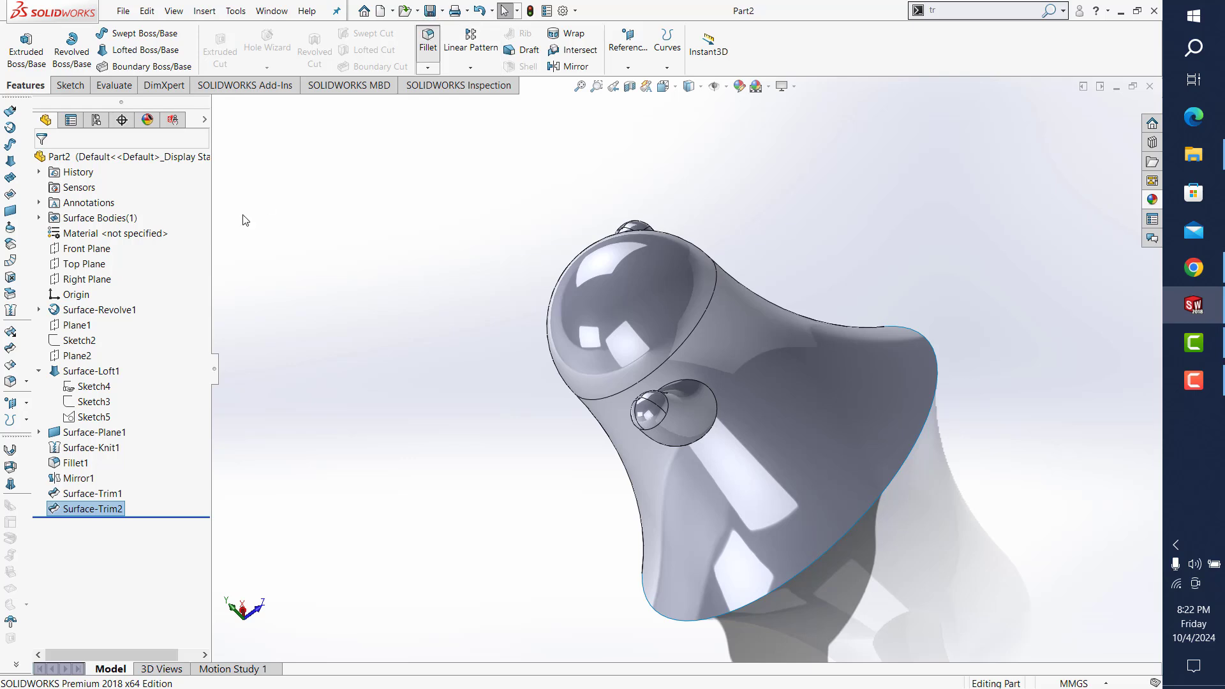
left_click(428, 38)
left_click(81, 227)
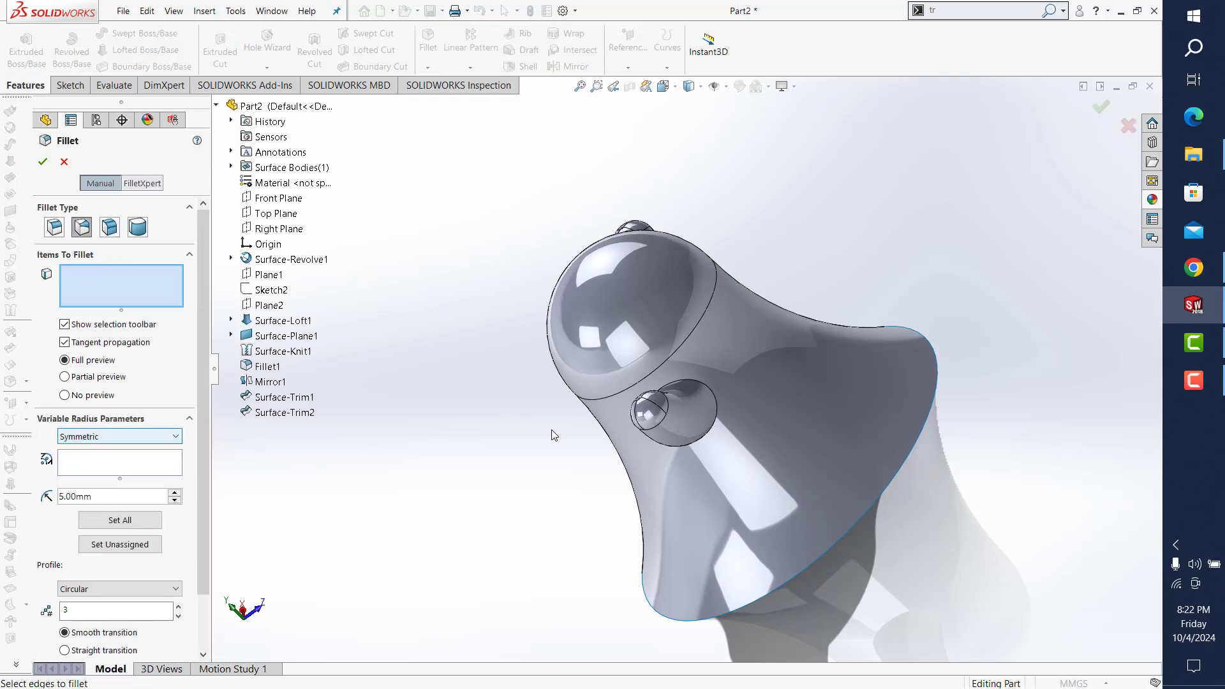
left_click(717, 395)
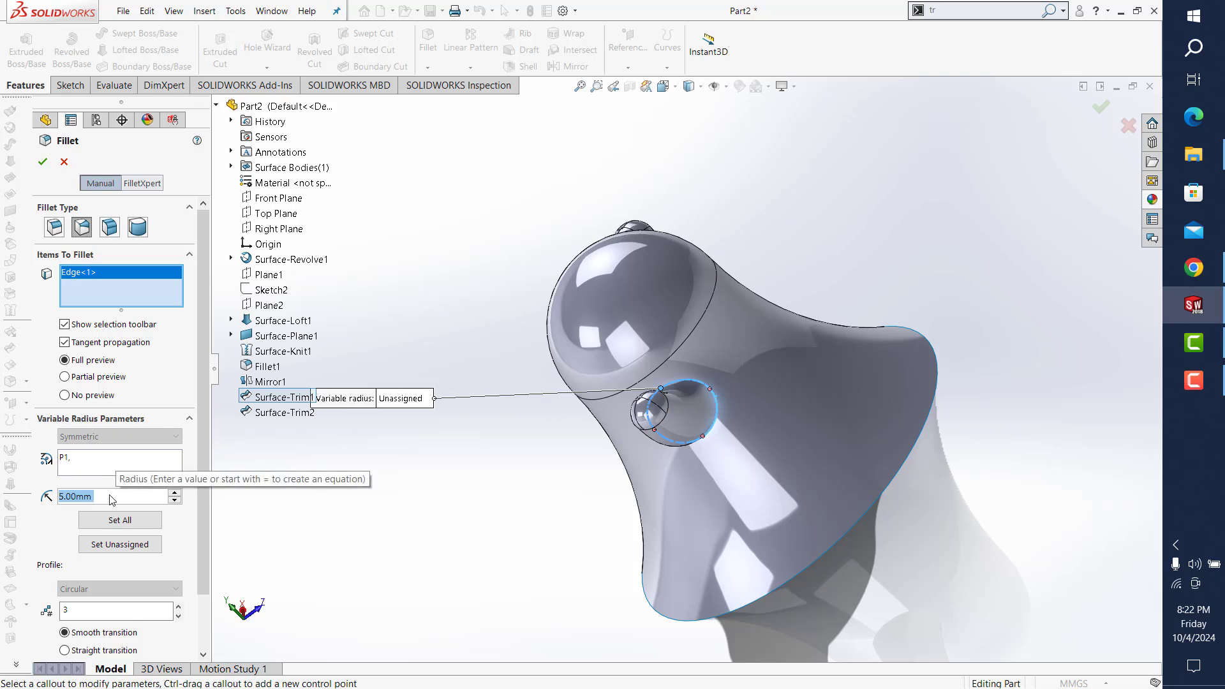
type("2")
key("Return")
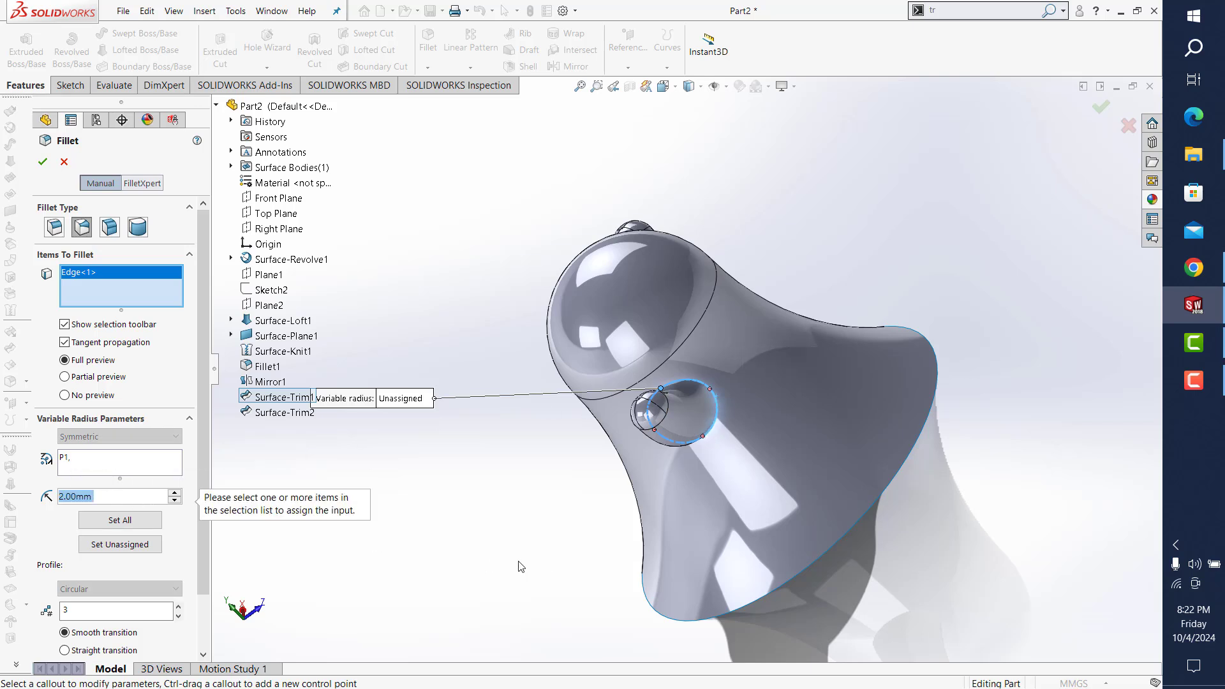
Step: Add control points P1 and P2, set P1 to 2 mm, and accept VarFillet1
left_click(121, 476)
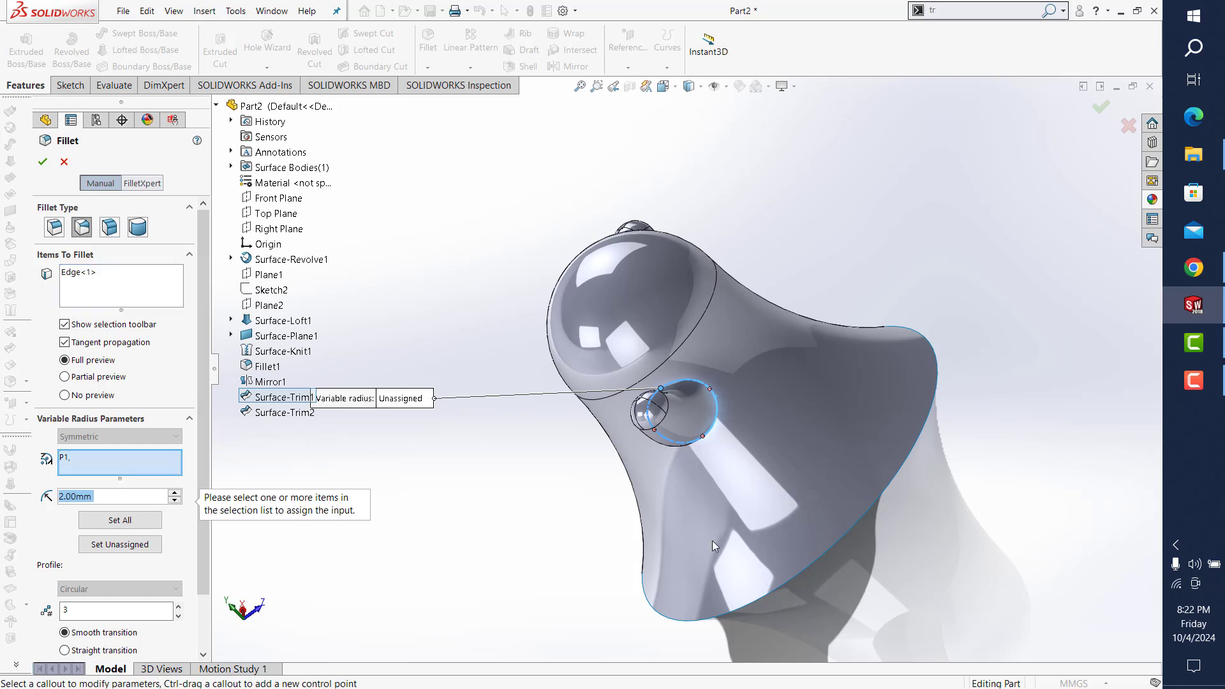
left_click(702, 437)
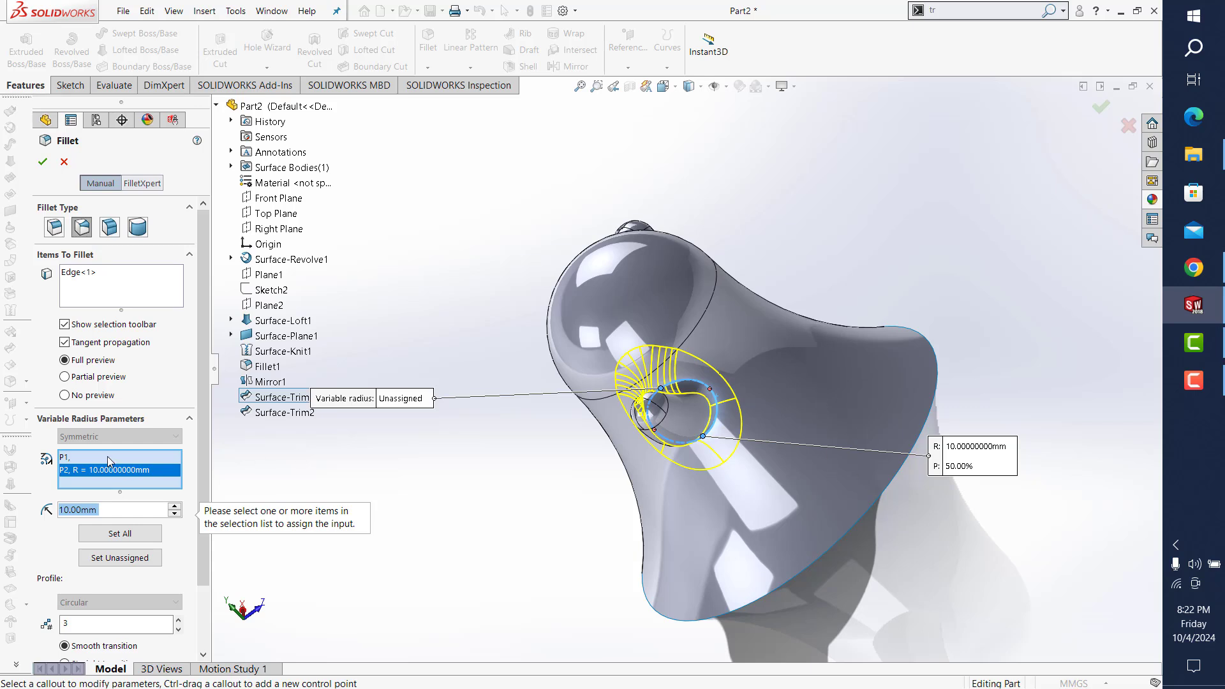
left_click(109, 458)
type("2")
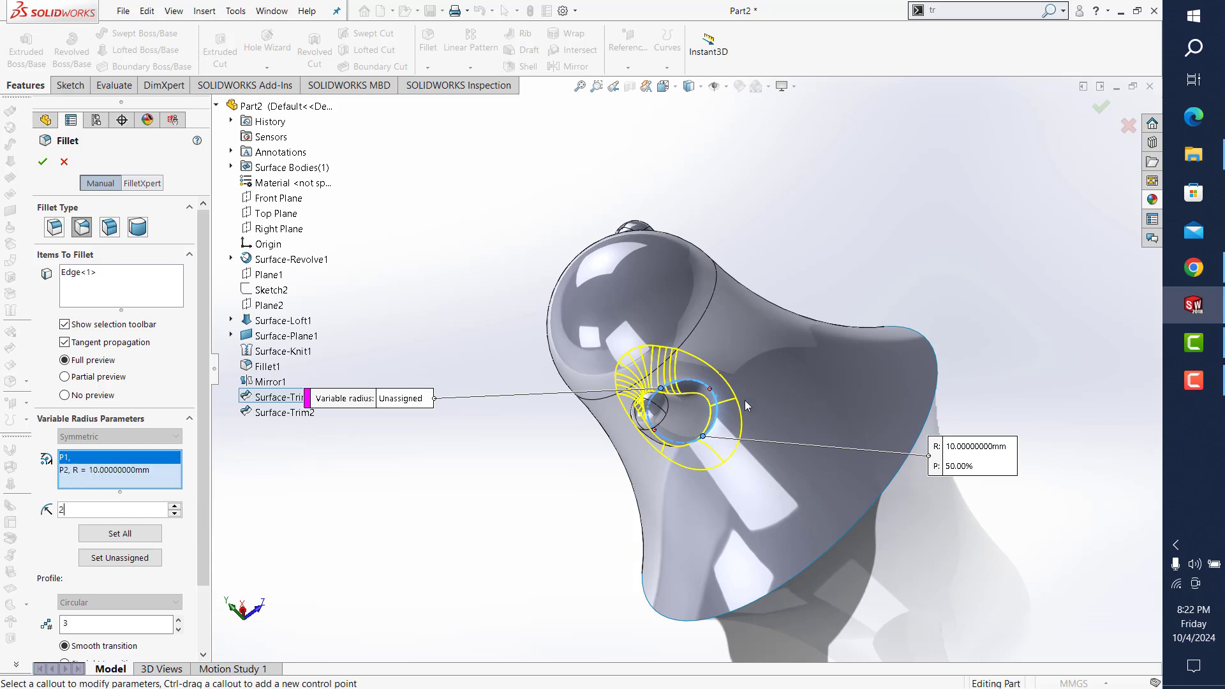
key("Return")
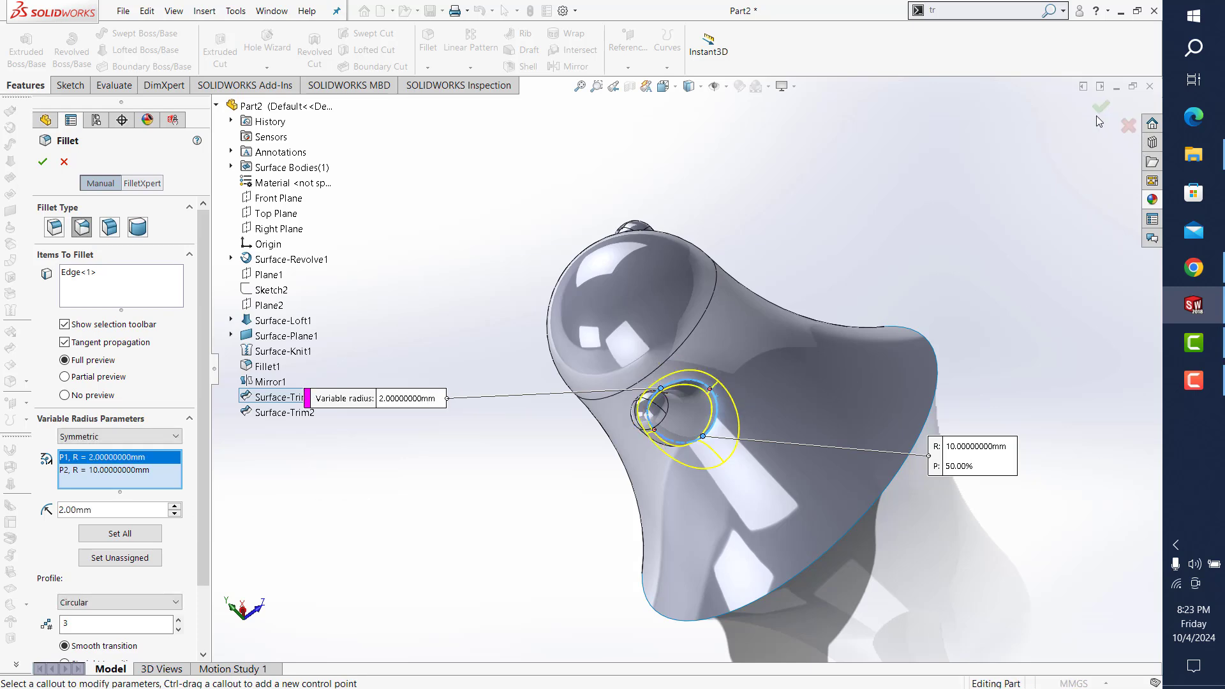
left_click(1099, 110)
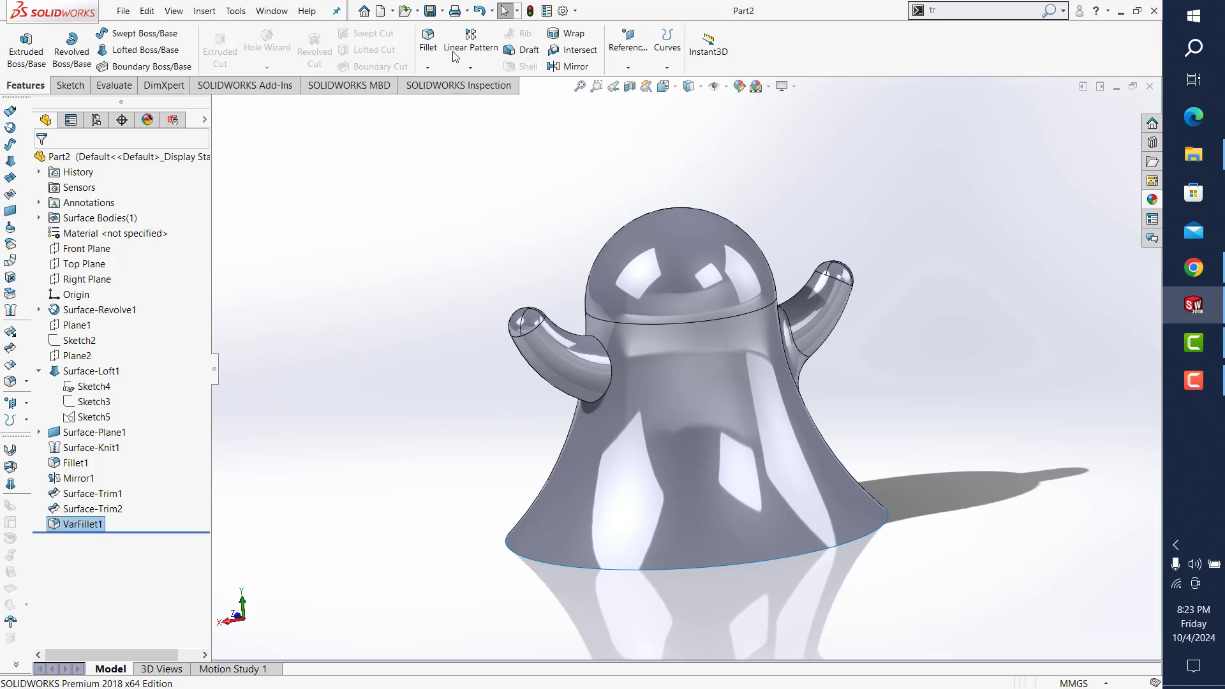
Step: Start a second variable fillet on the other arm's junction edge at 2 mm
left_click(427, 38)
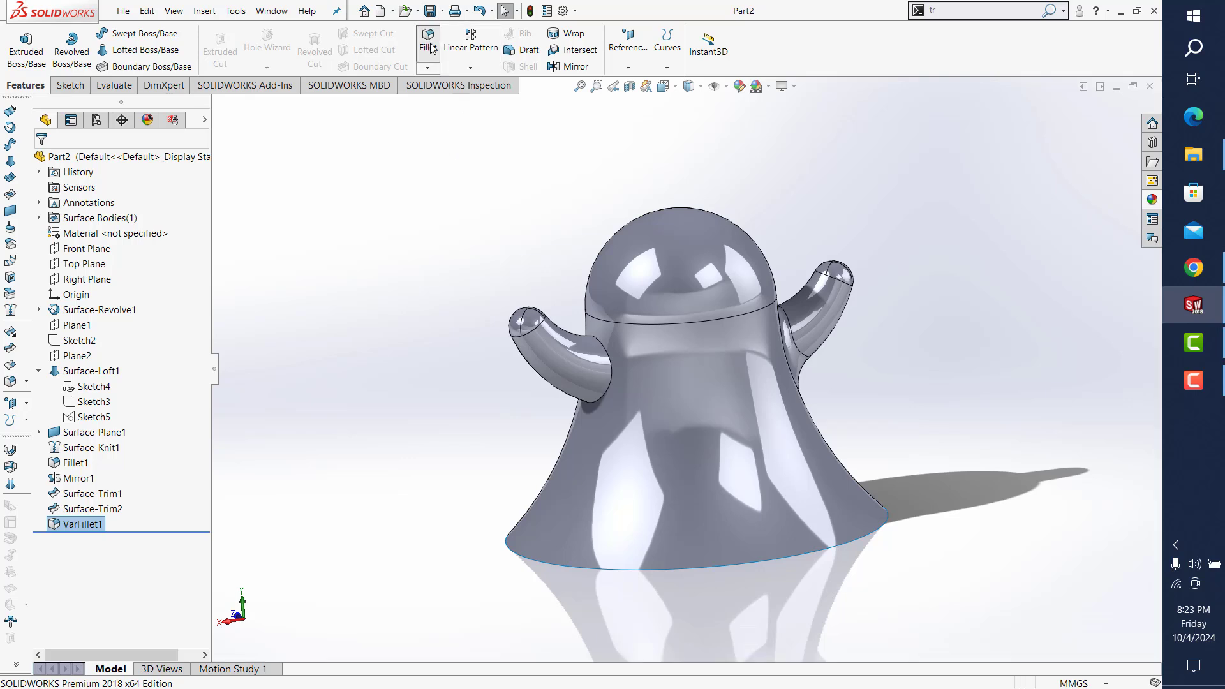
left_click(607, 355)
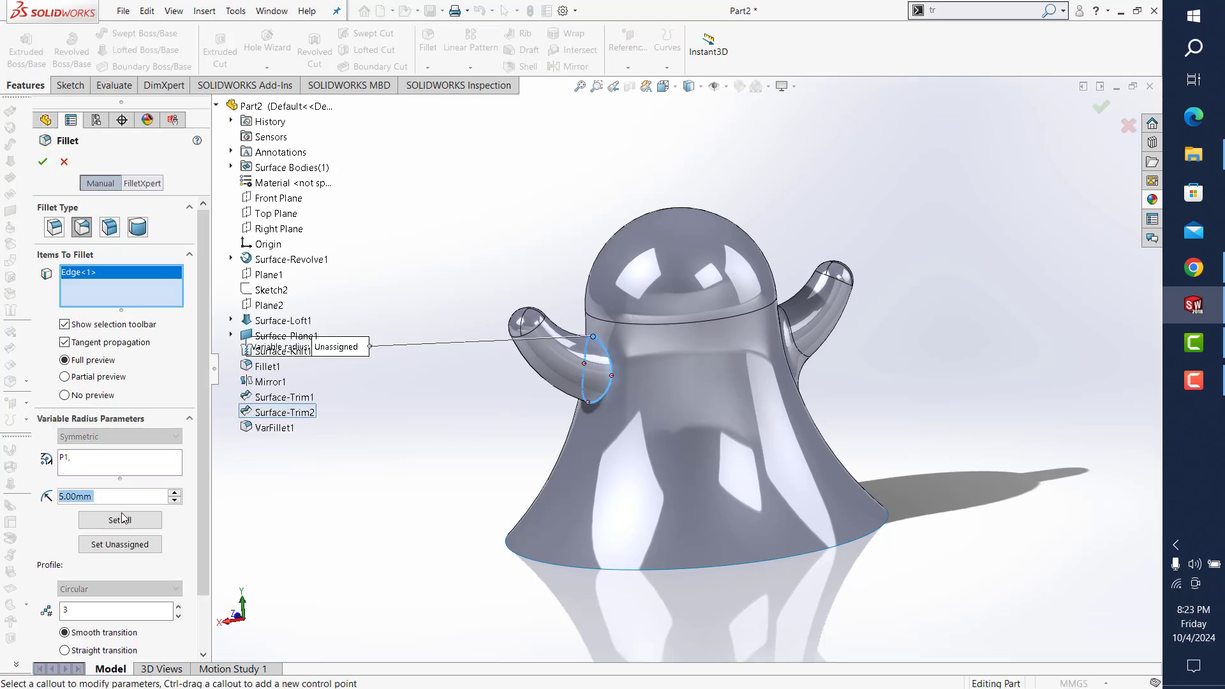
left_click(593, 343)
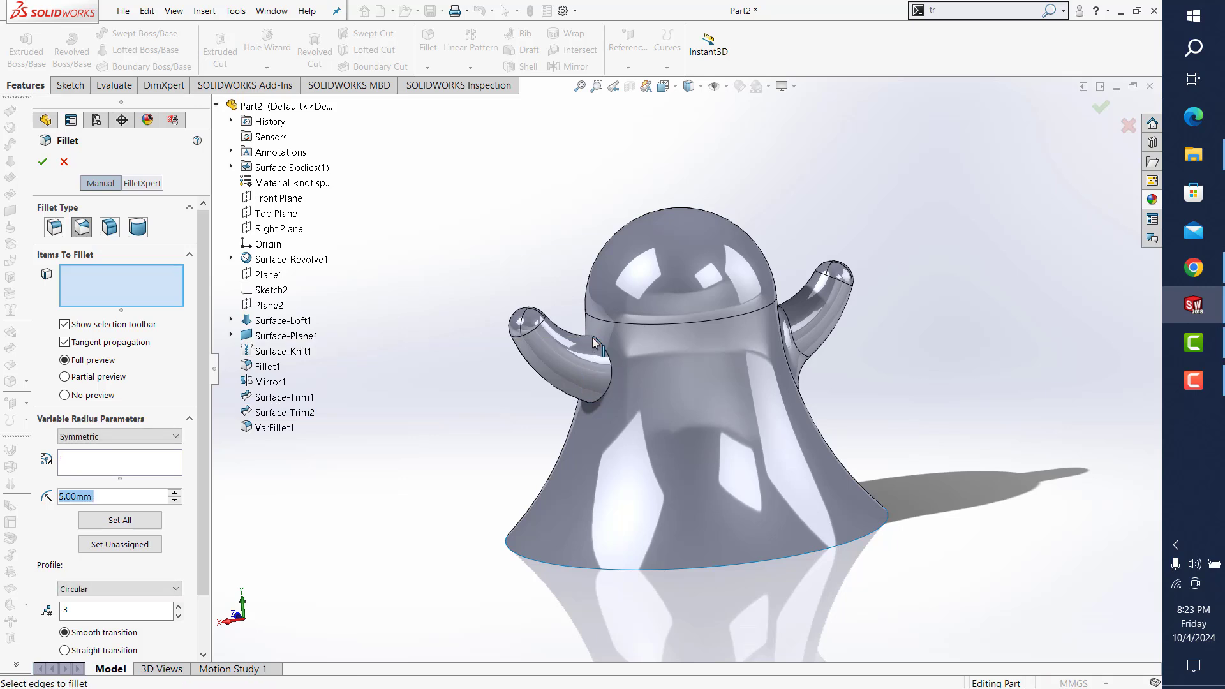
left_click(595, 338)
left_click(596, 338)
left_click(125, 466)
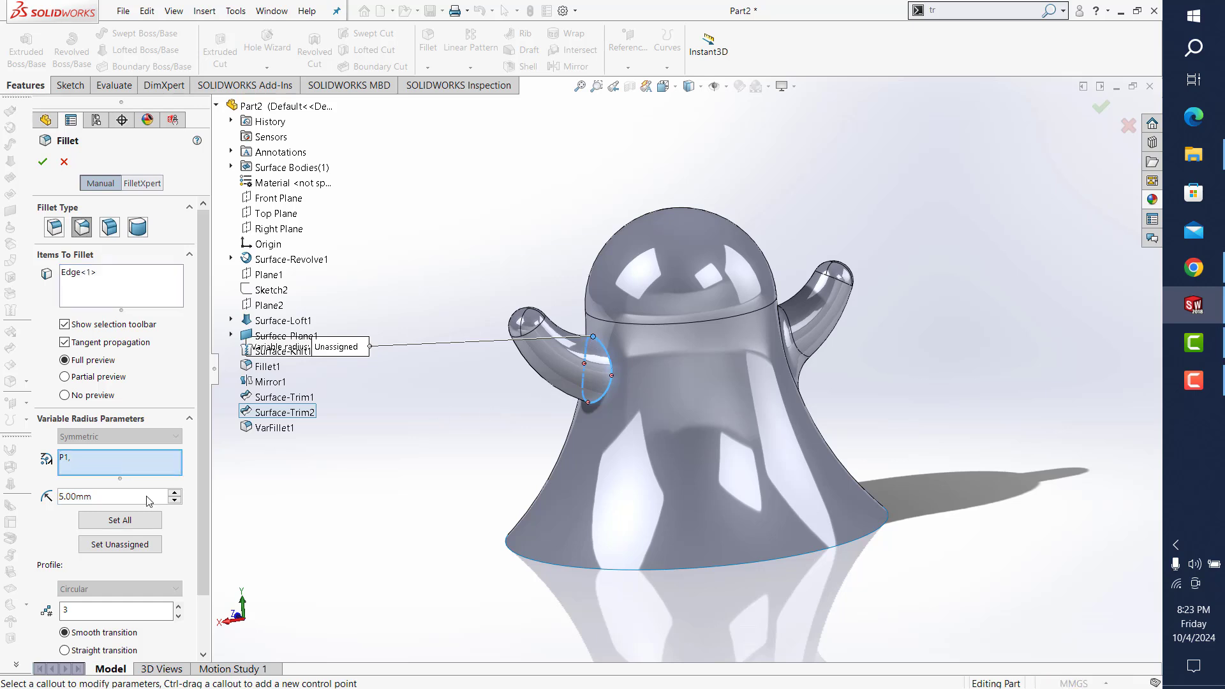
type("2")
key("Return")
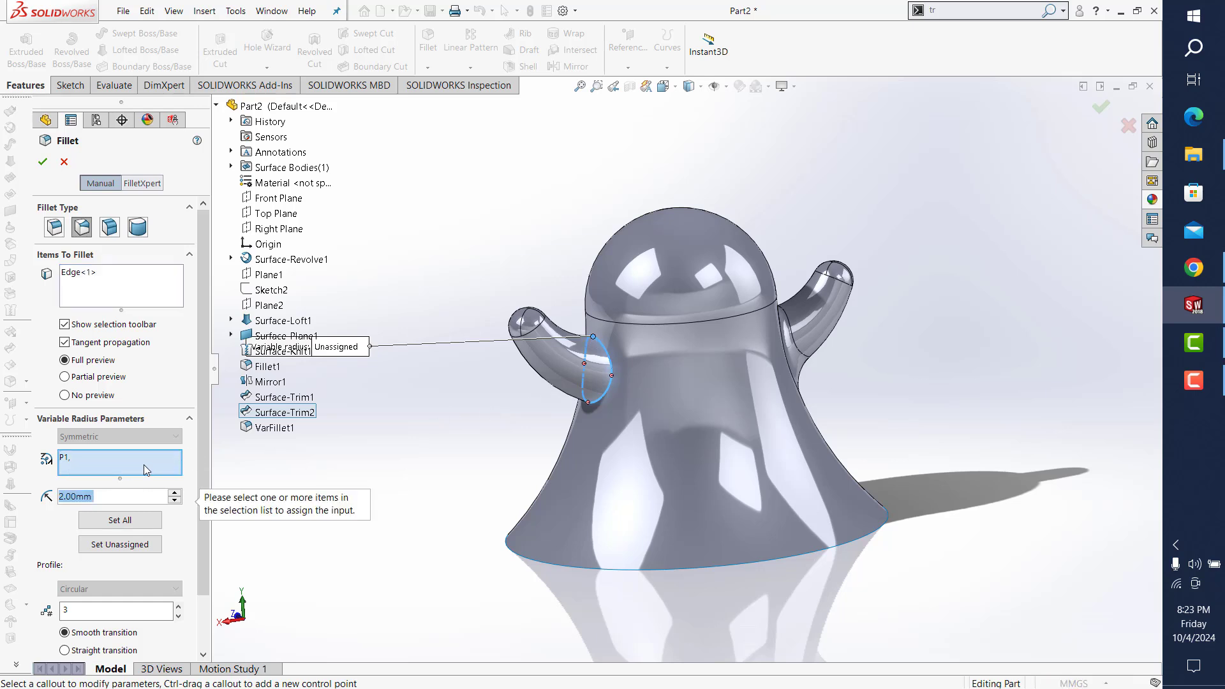
Step: Set the control points to 10 mm and 2 mm and accept VarFillet2
left_click(587, 403)
type("10")
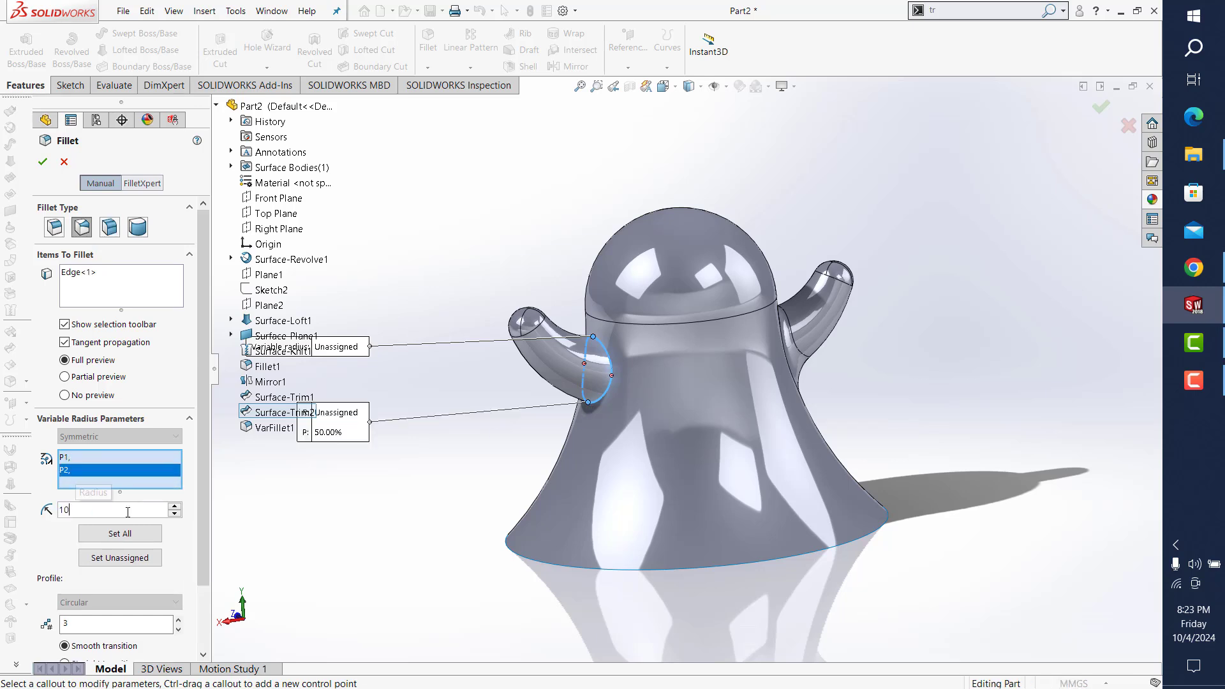
key("Return")
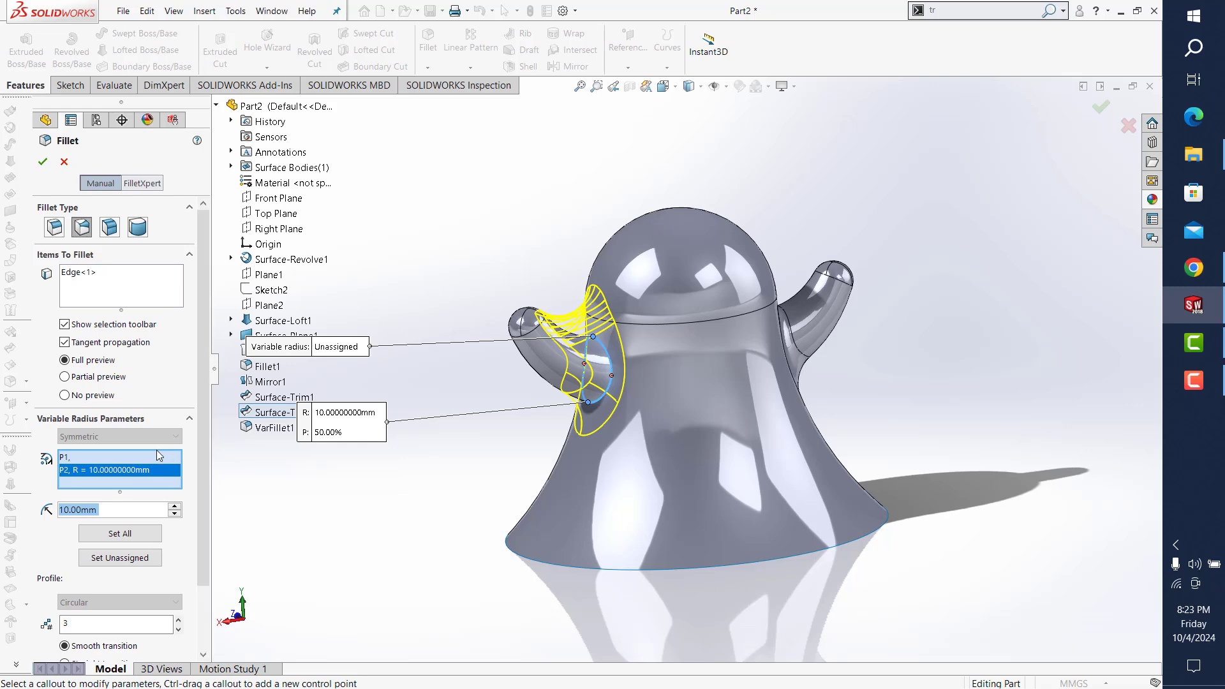
left_click(171, 456)
left_click(117, 508)
type("2")
key("Return")
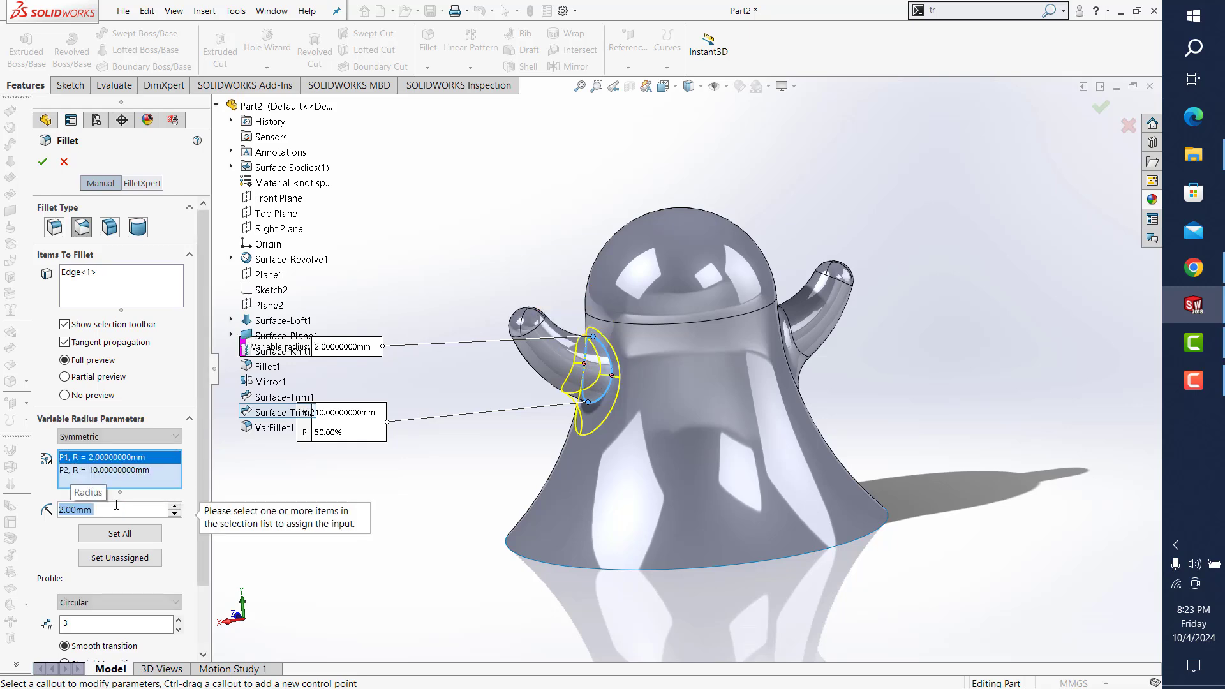
key("Return")
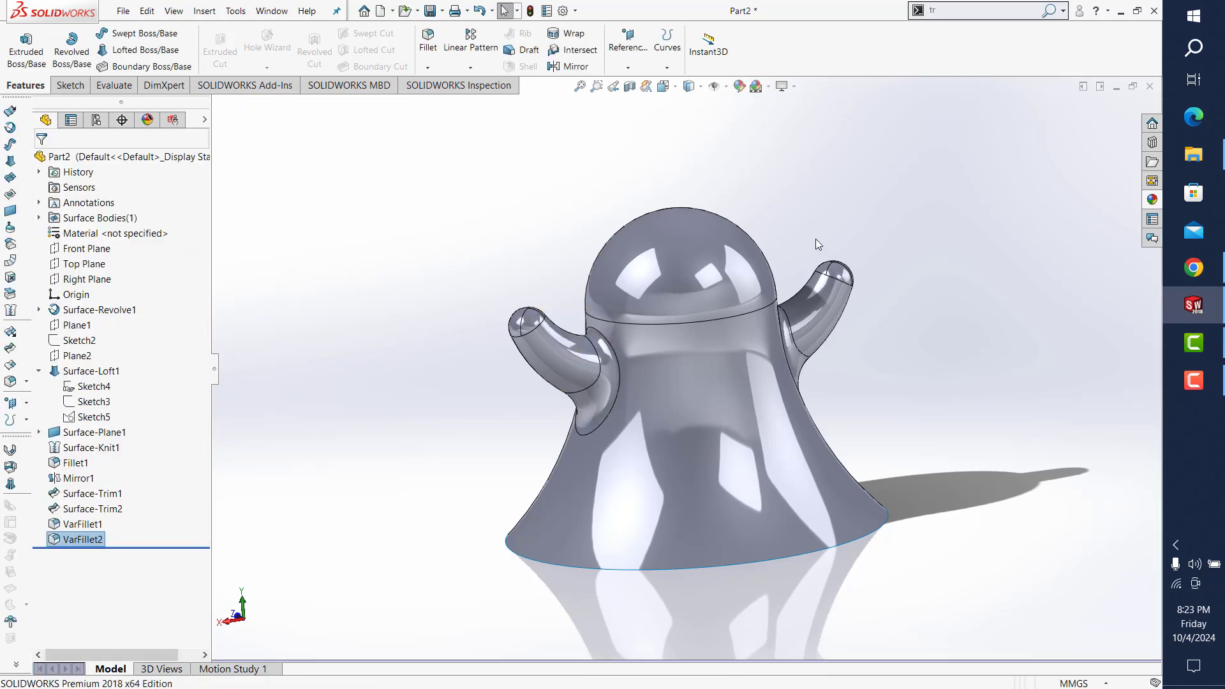
key("ctrl+4")
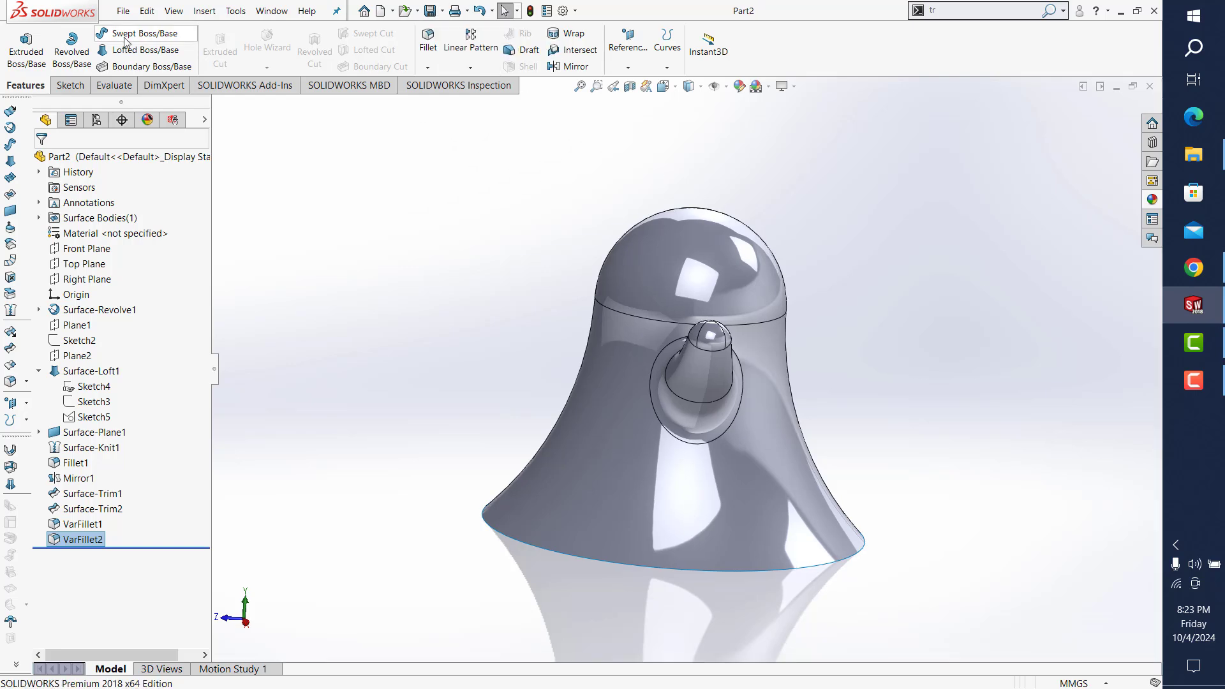
Step: Sketch a hexagon with 45 mm sides on the Top Plane, centred on the origin
left_click(70, 85)
left_click(19, 41)
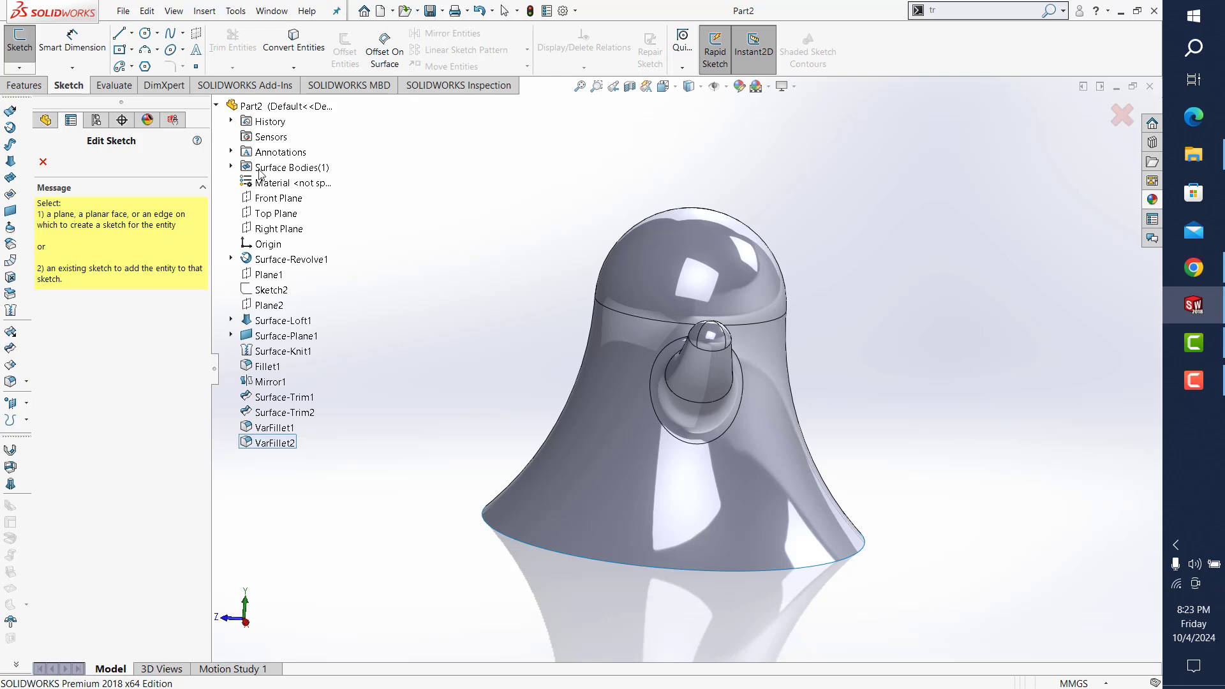
left_click(279, 213)
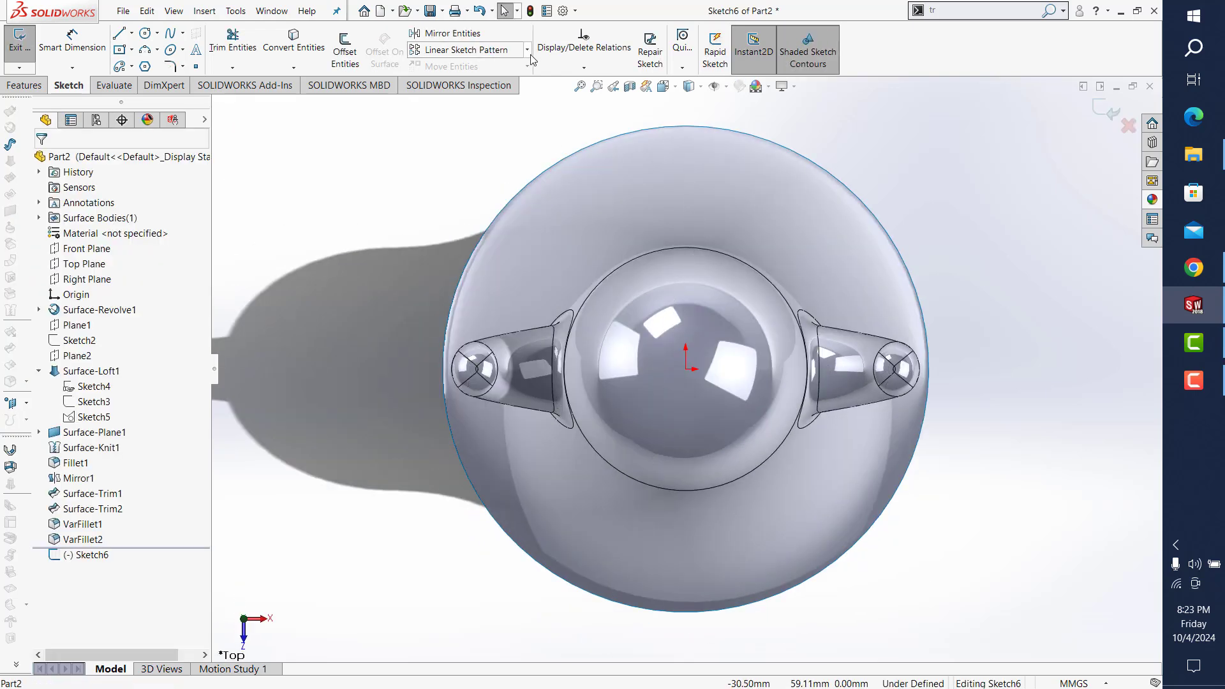
left_click(146, 66)
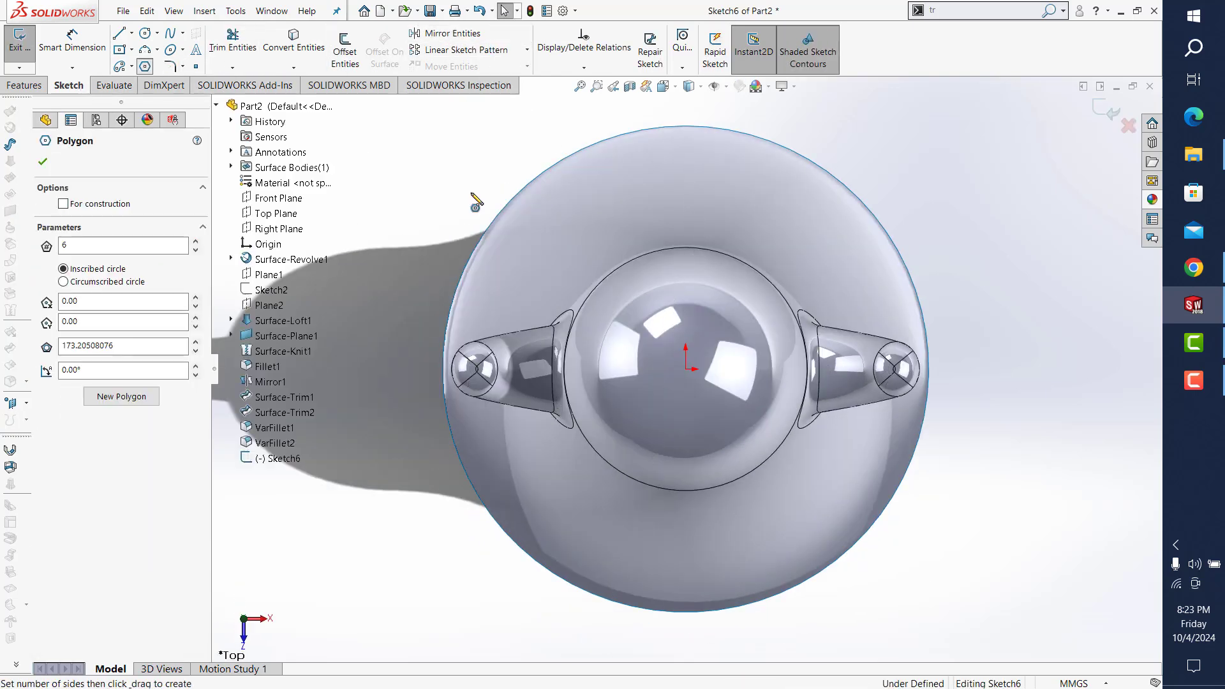
left_click_drag(686, 369, 686, 180)
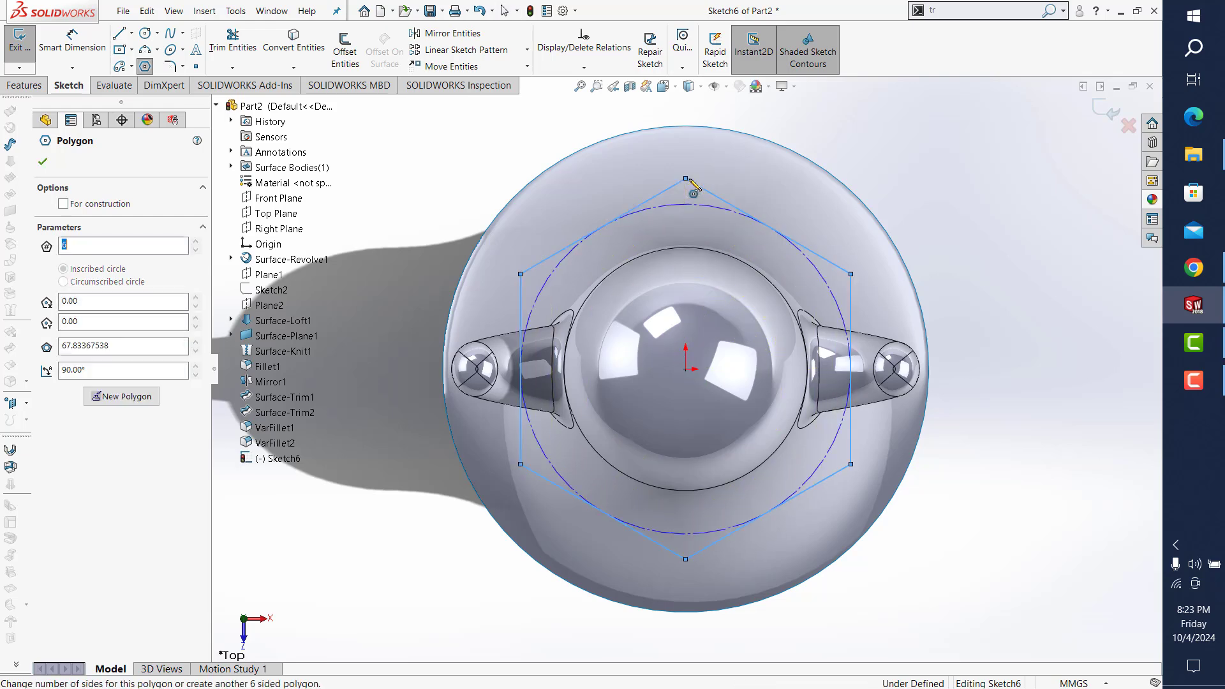
left_click(72, 42)
left_click(854, 304)
left_click(988, 332)
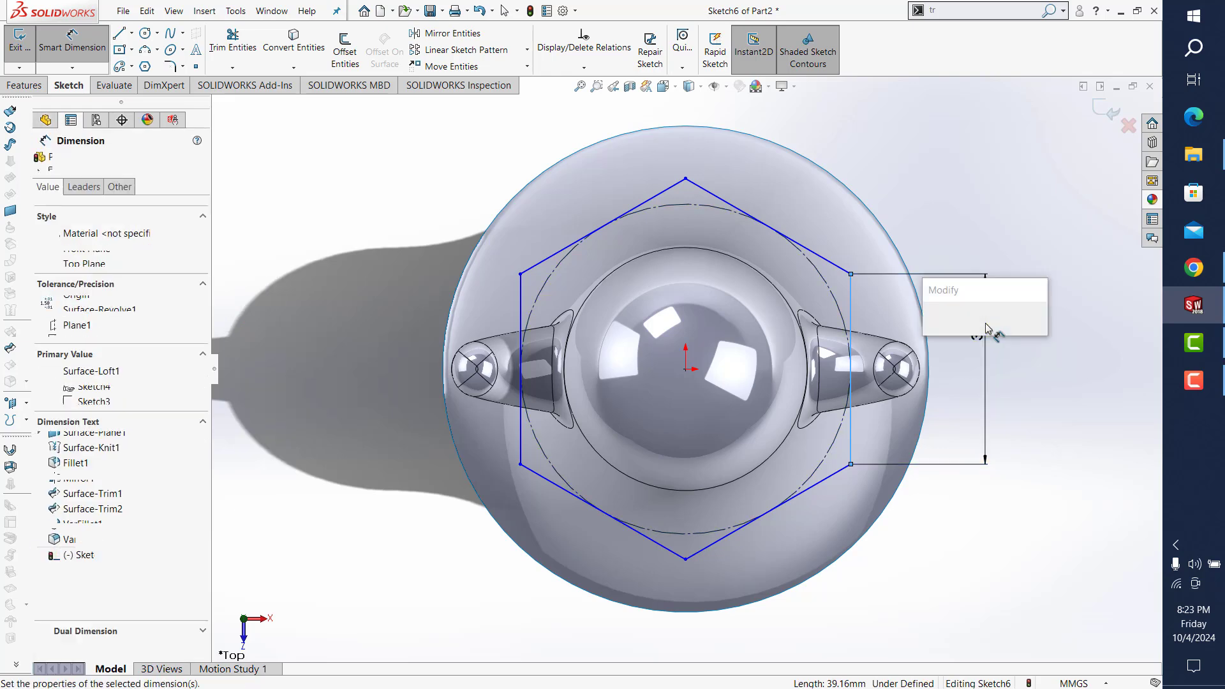
type("45")
key("Return")
key("Escape")
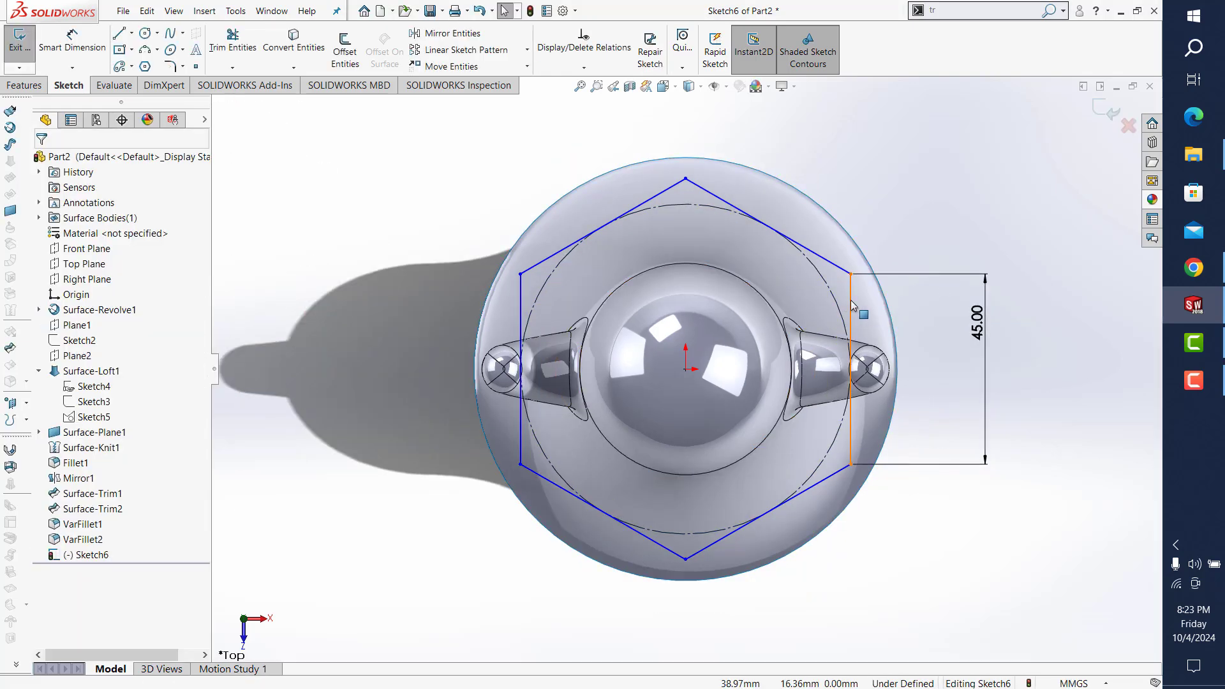
left_click(851, 357)
left_click(301, 251)
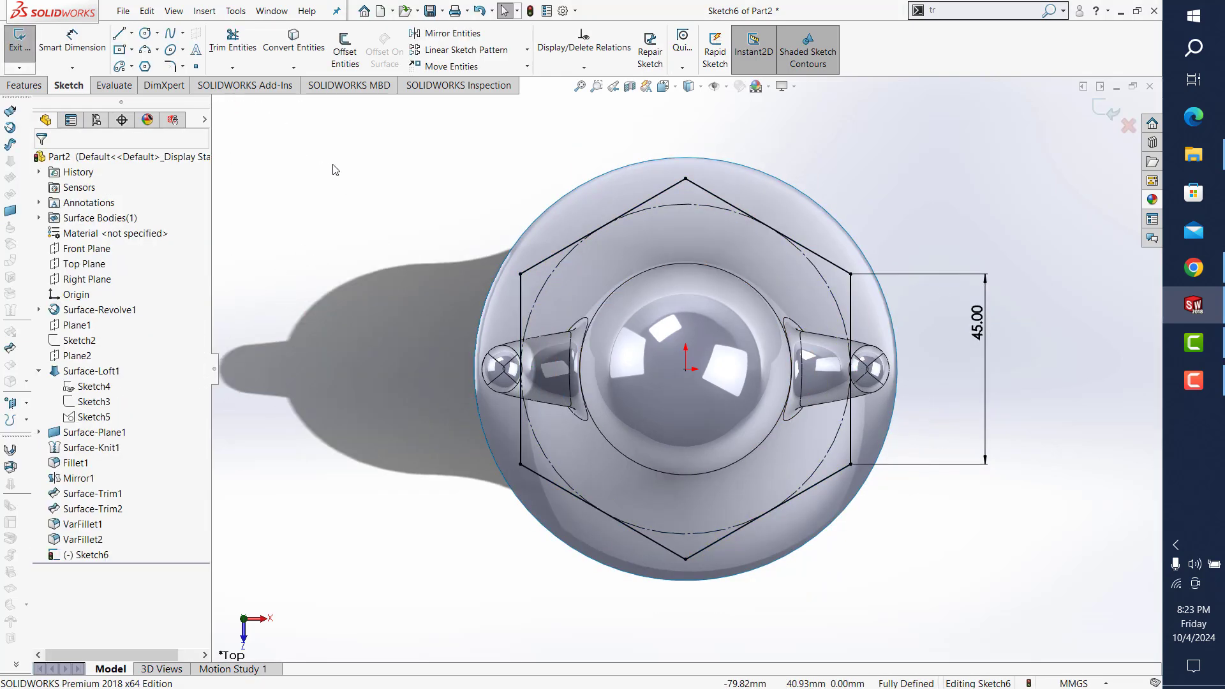
Step: Draw a three-point arc between the top and upper-right hexagon vertices and dimension it R30
left_click(145, 50)
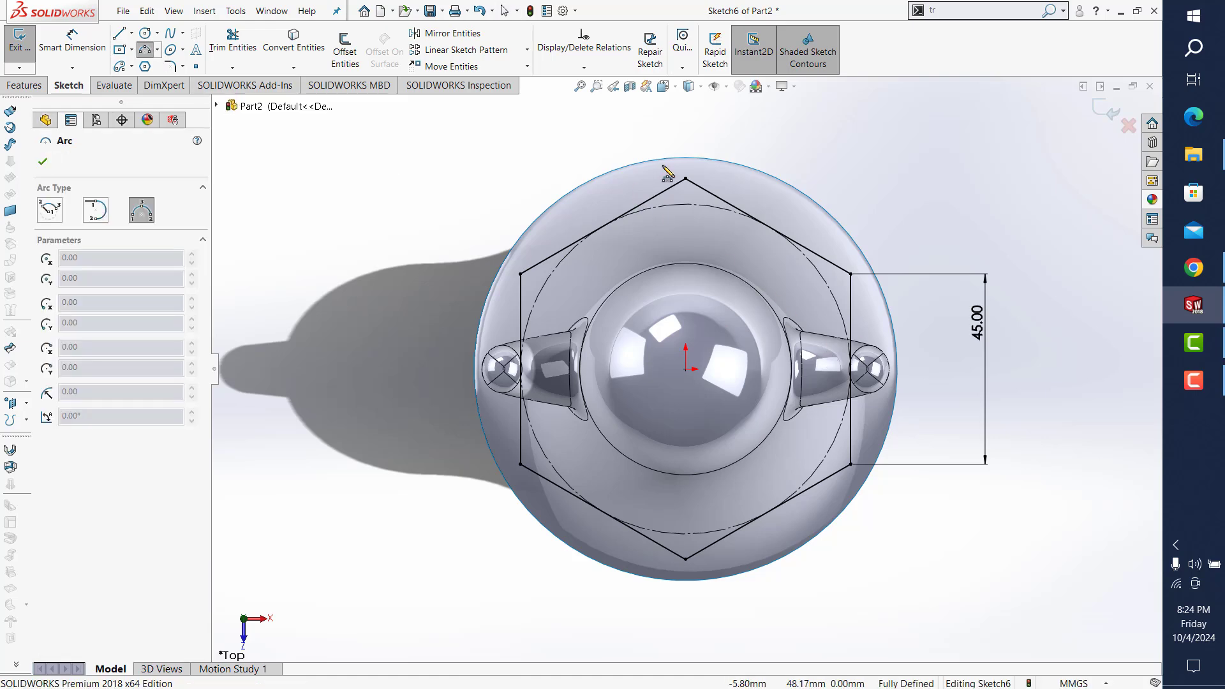
left_click(685, 179)
left_click(850, 274)
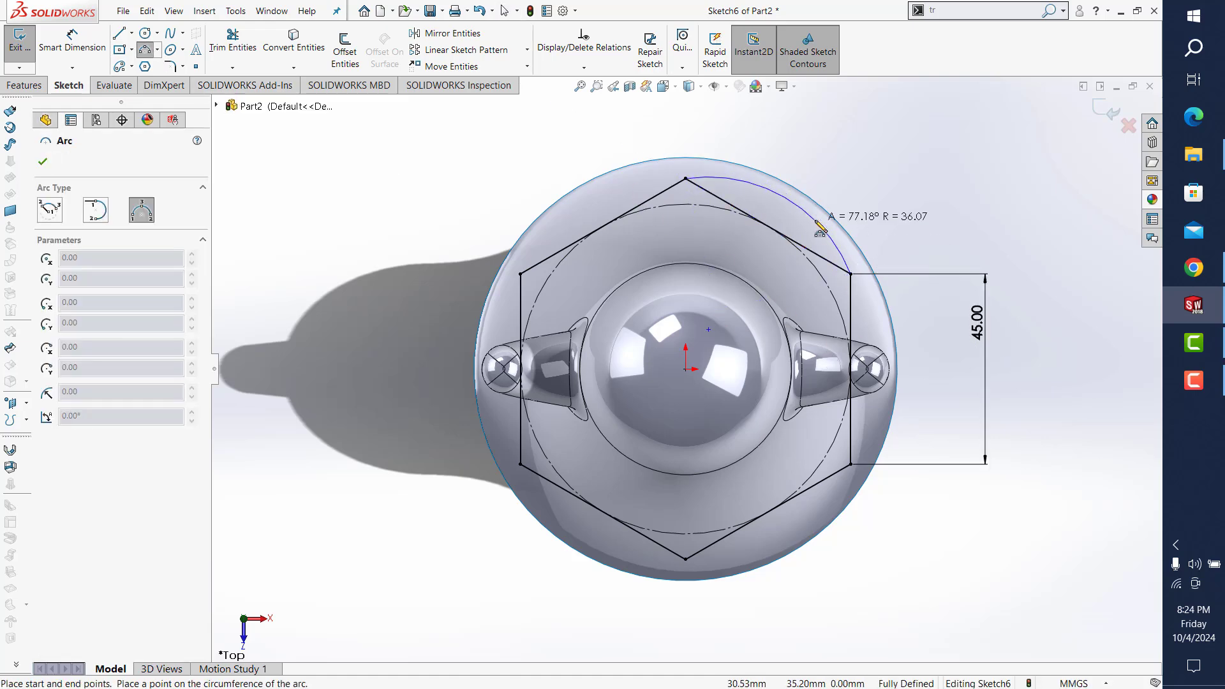
left_click(820, 229)
left_click(72, 41)
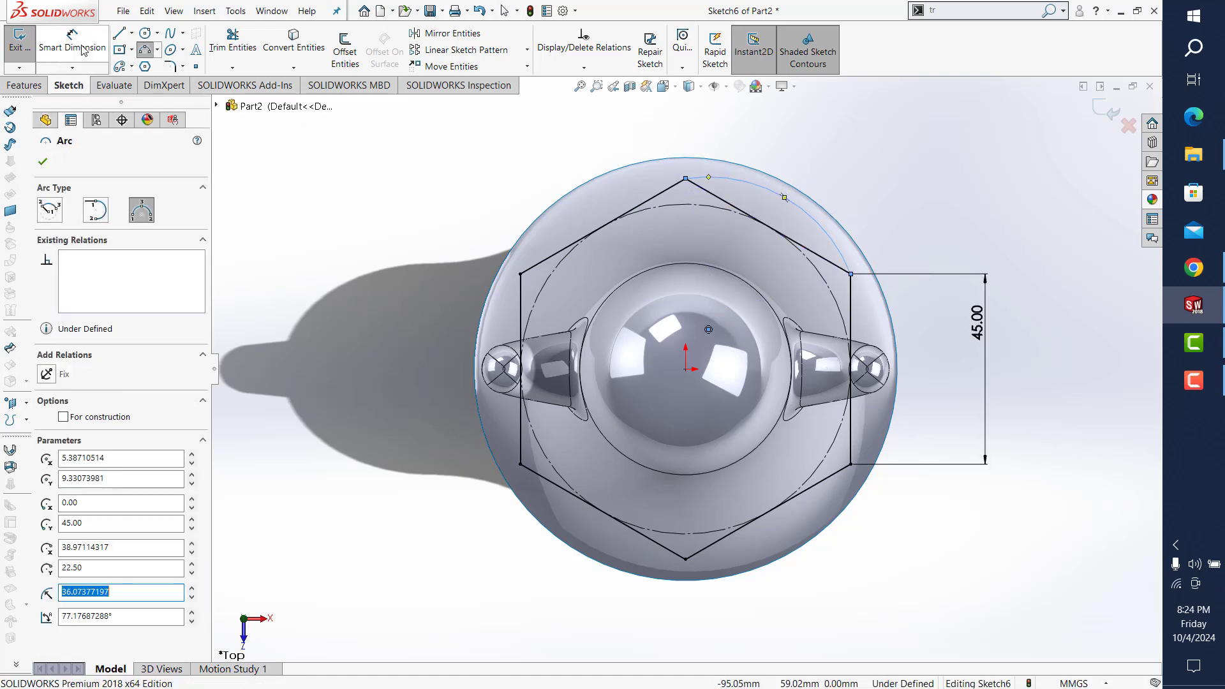
left_click(835, 244)
left_click(822, 185)
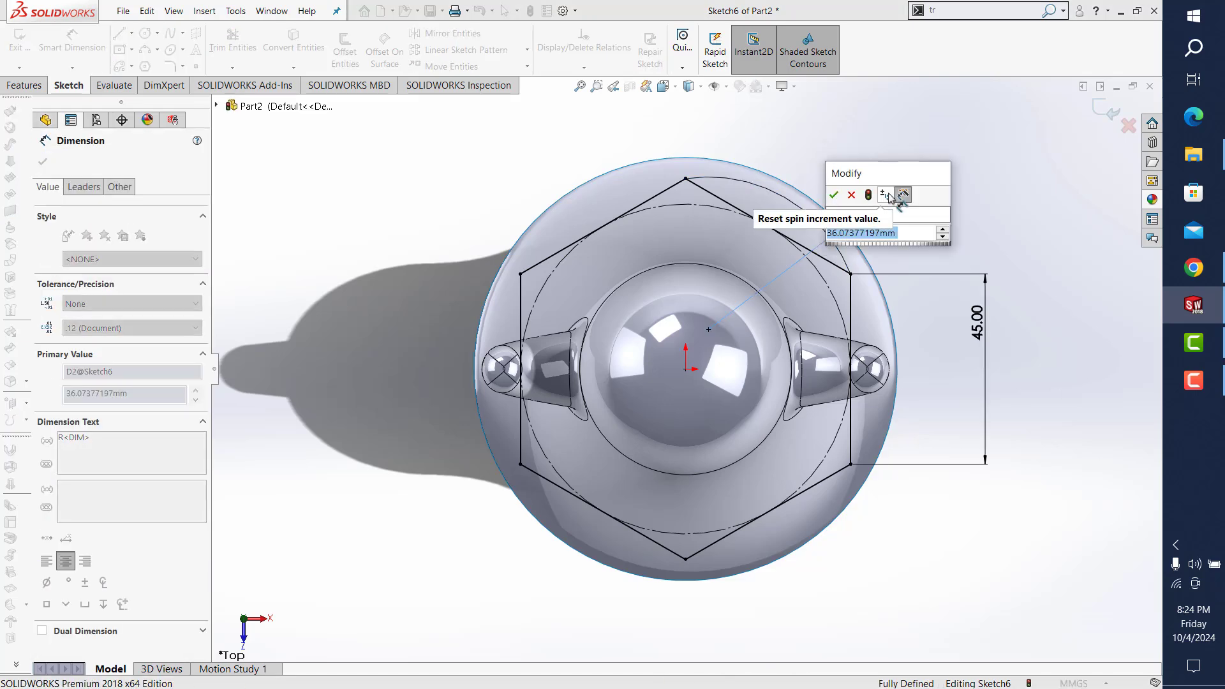
type("30")
key("Return")
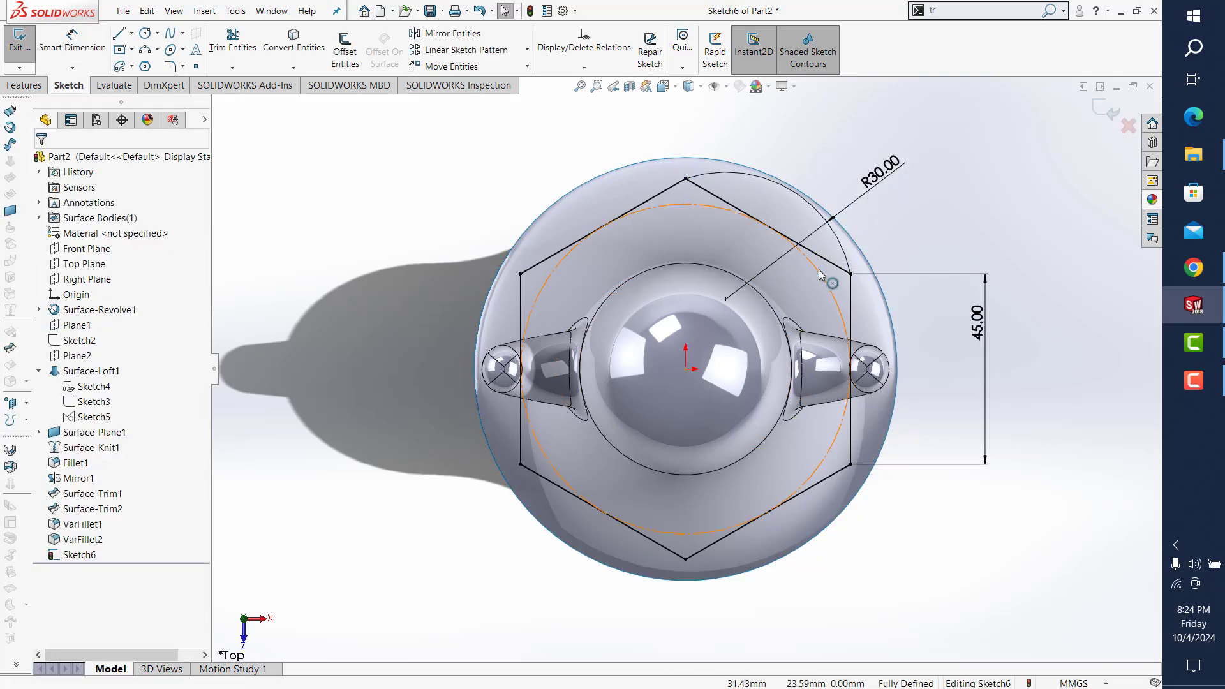
left_click(789, 193)
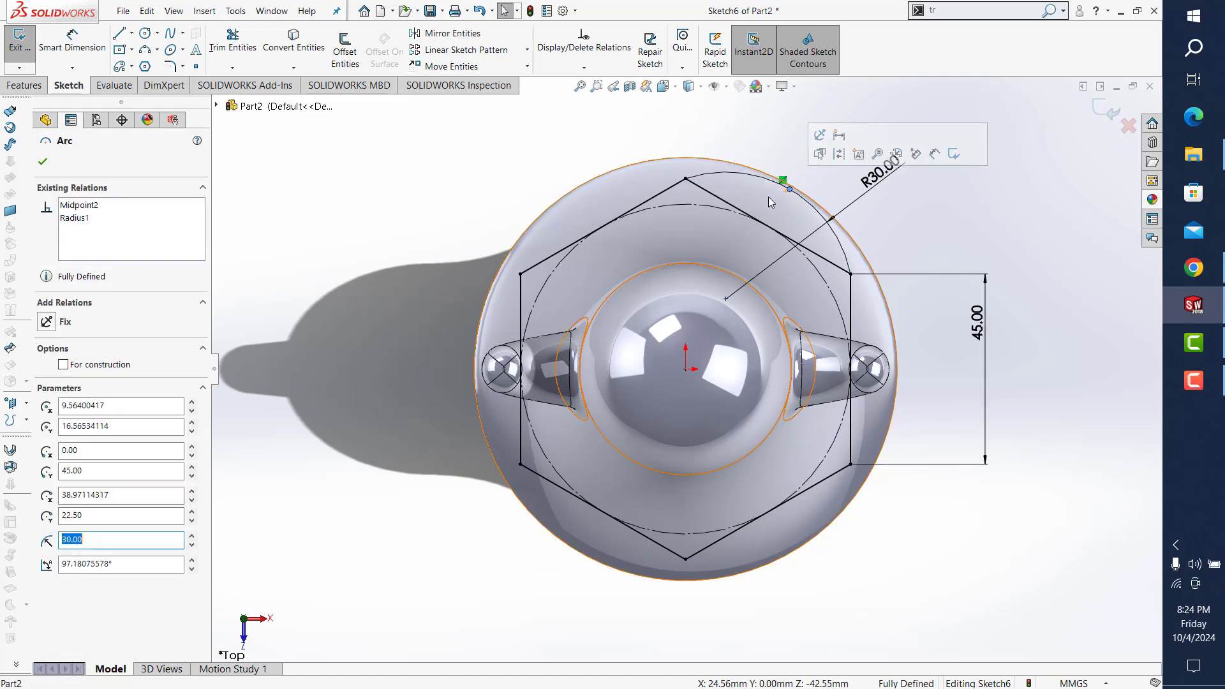
left_click(421, 252)
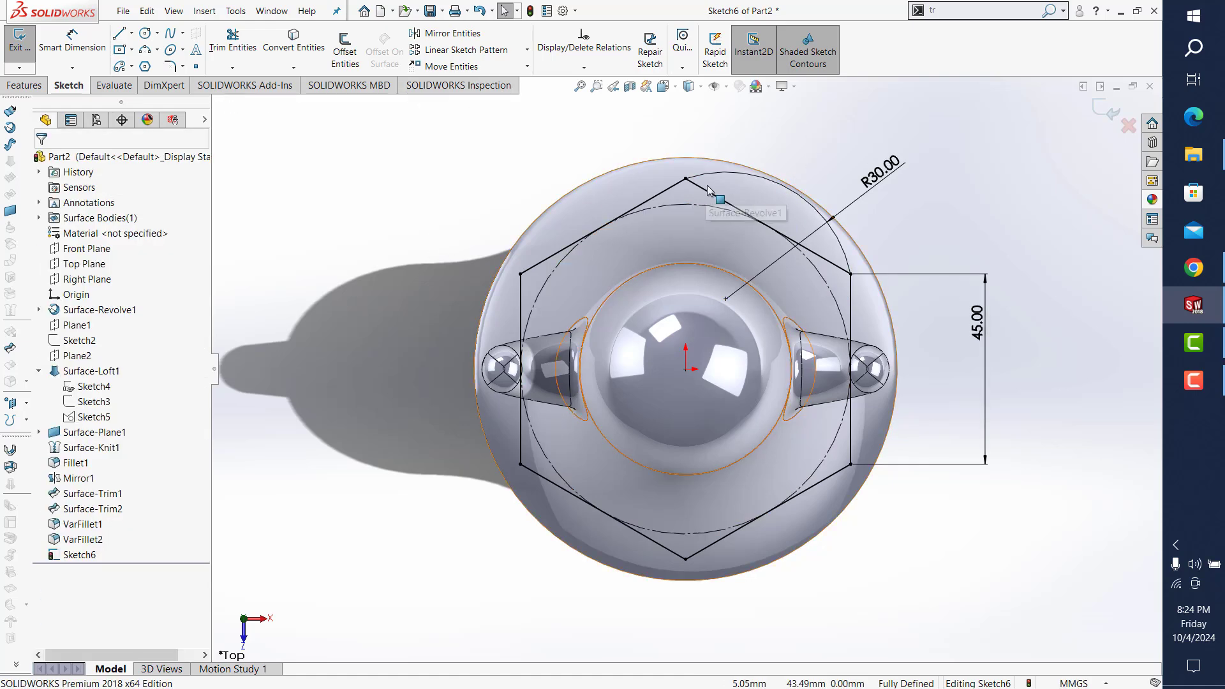
Step: Convert the hexagon's four side lines to construction geometry
left_click(669, 191)
left_click(670, 192)
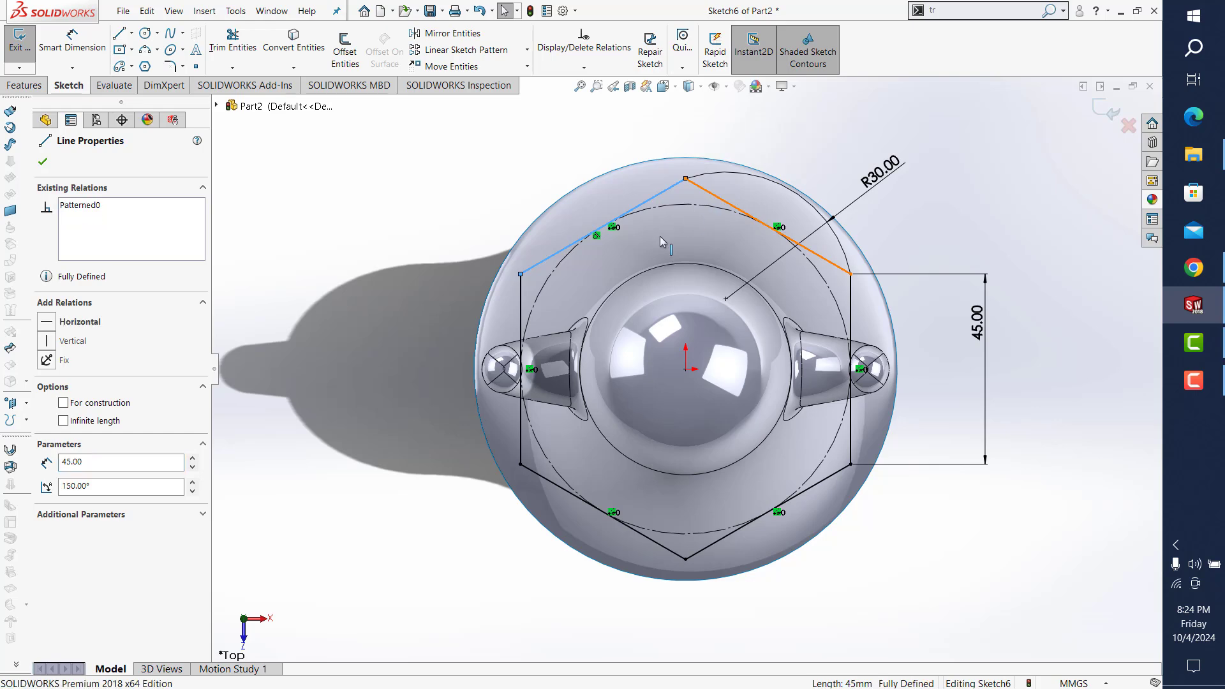
left_click(772, 228, "ctrl")
key("Escape")
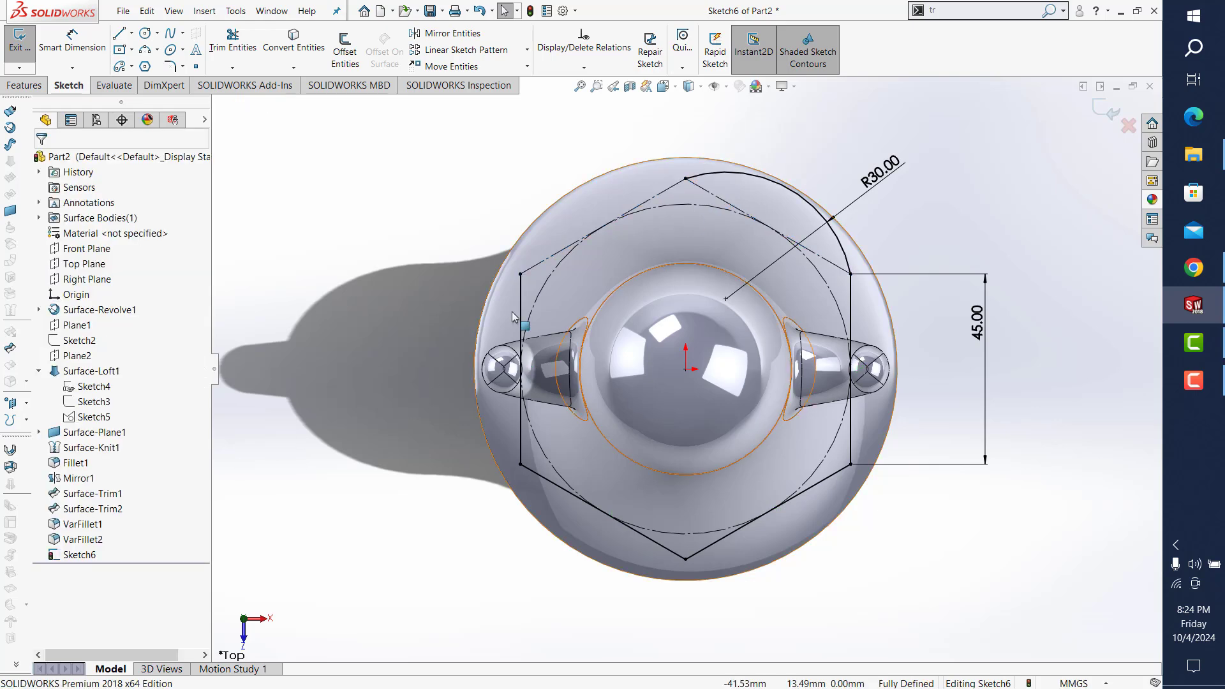
left_click(536, 475)
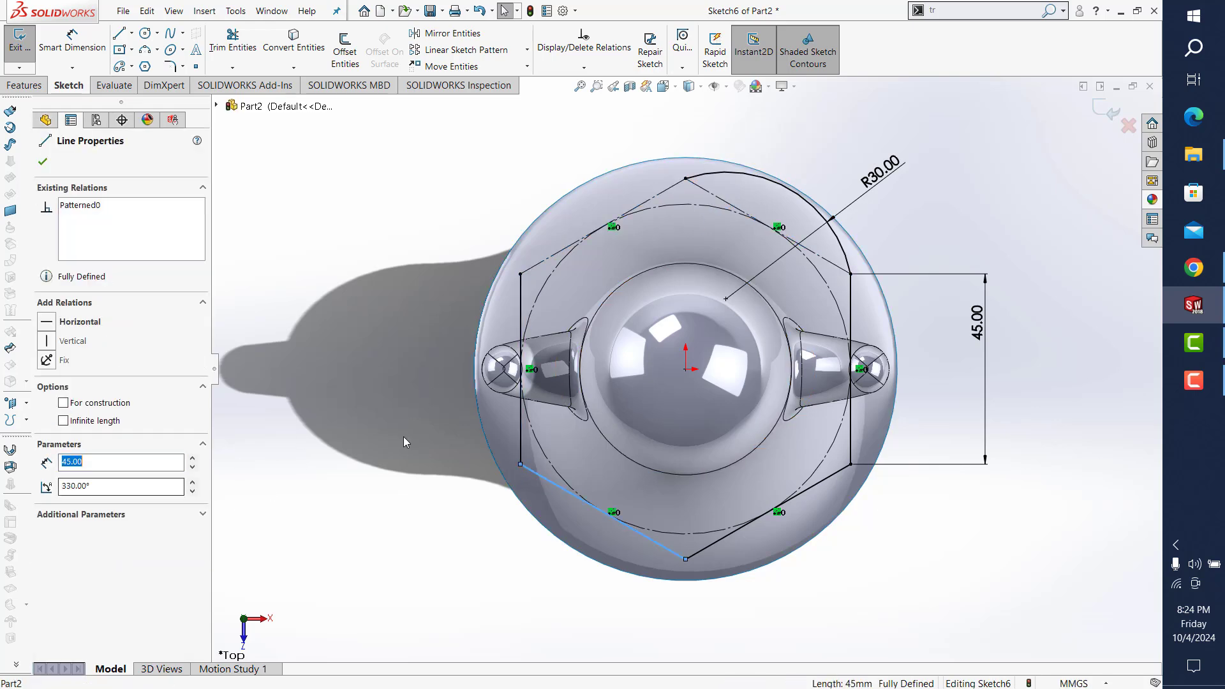
left_click(520, 434)
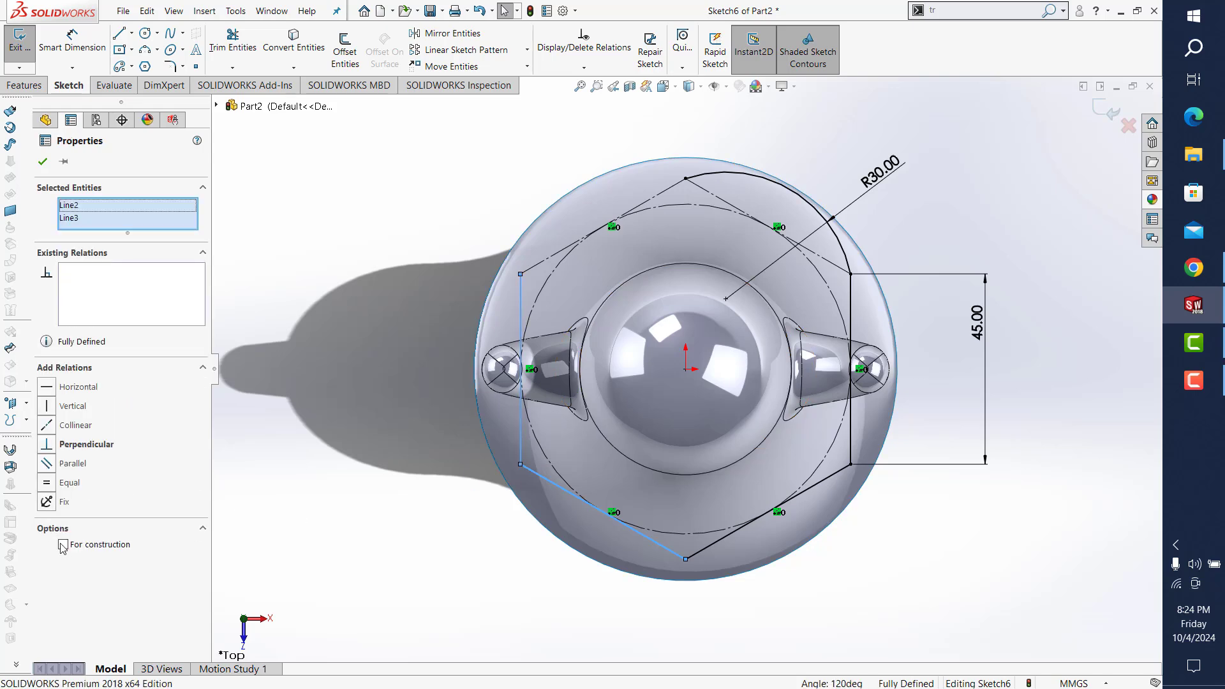
left_click(63, 546)
key("Escape")
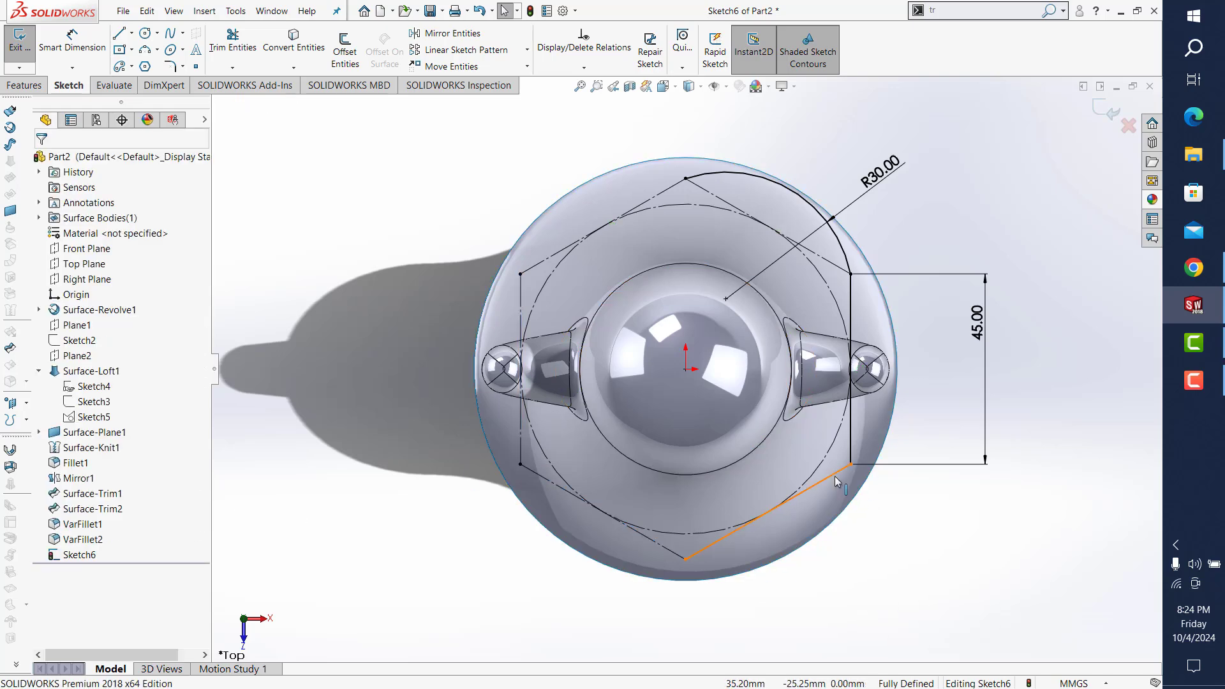
left_click(834, 475)
left_click(851, 435, "ctrl")
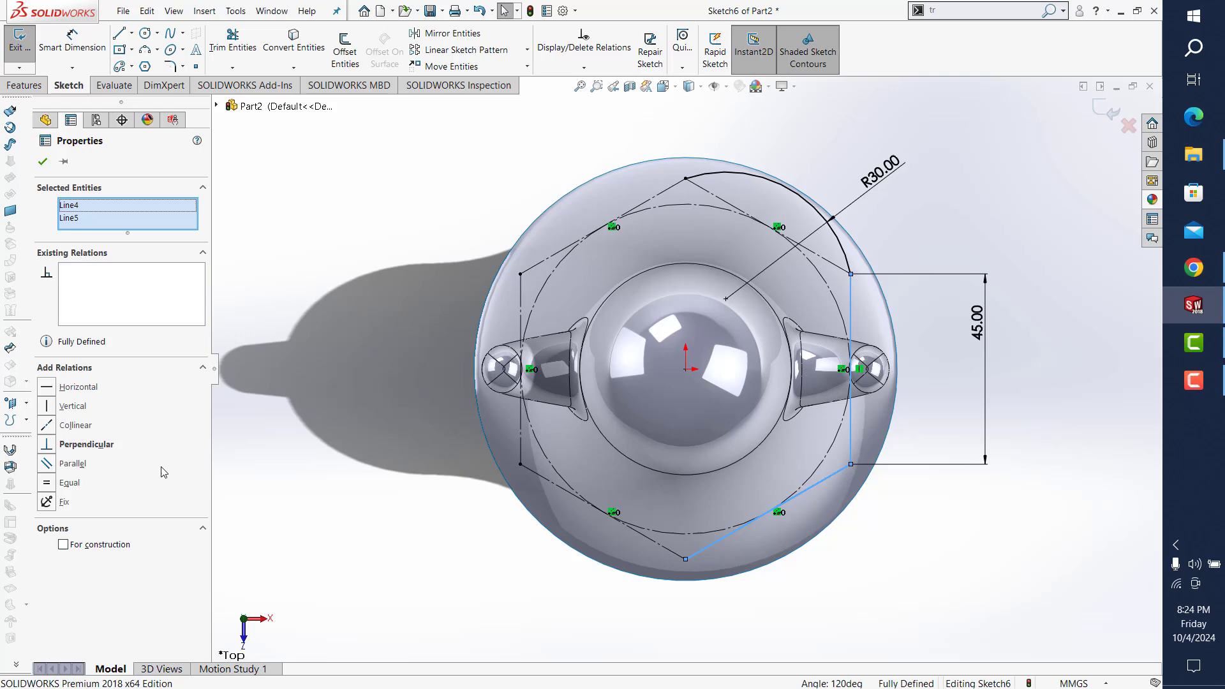
left_click(63, 545)
key("Escape")
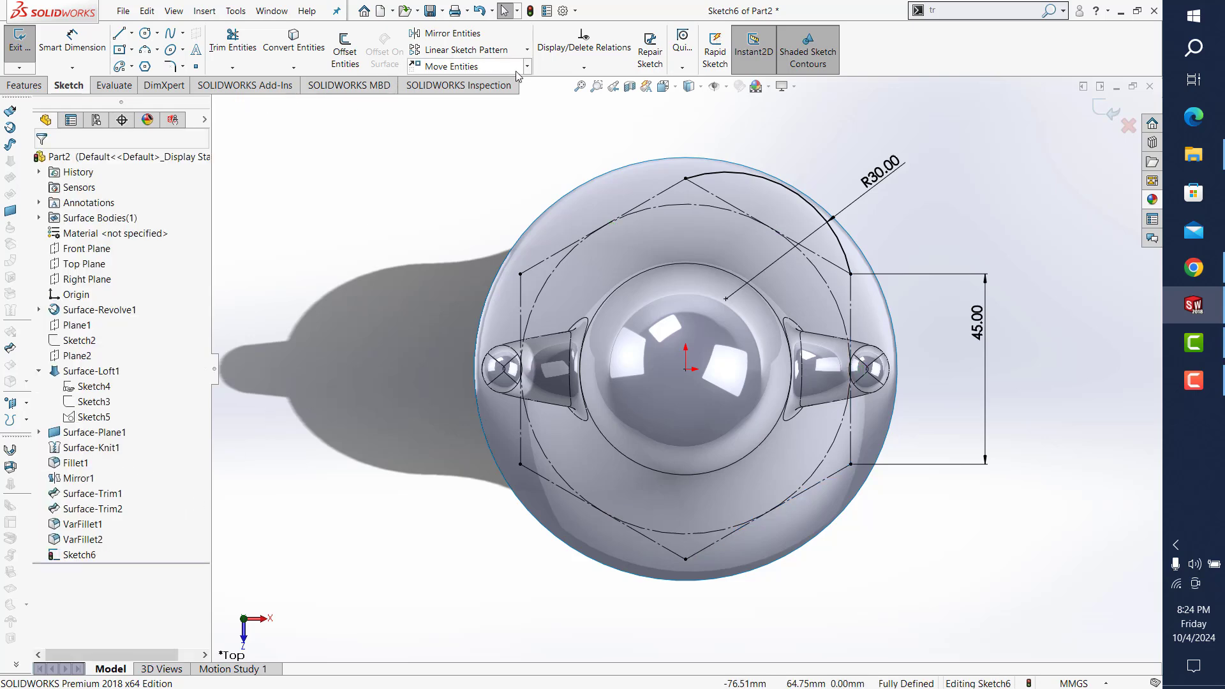
Step: Circularly pattern the top arc six times around the centre and exit the sketch
left_click(527, 49)
left_click(492, 77)
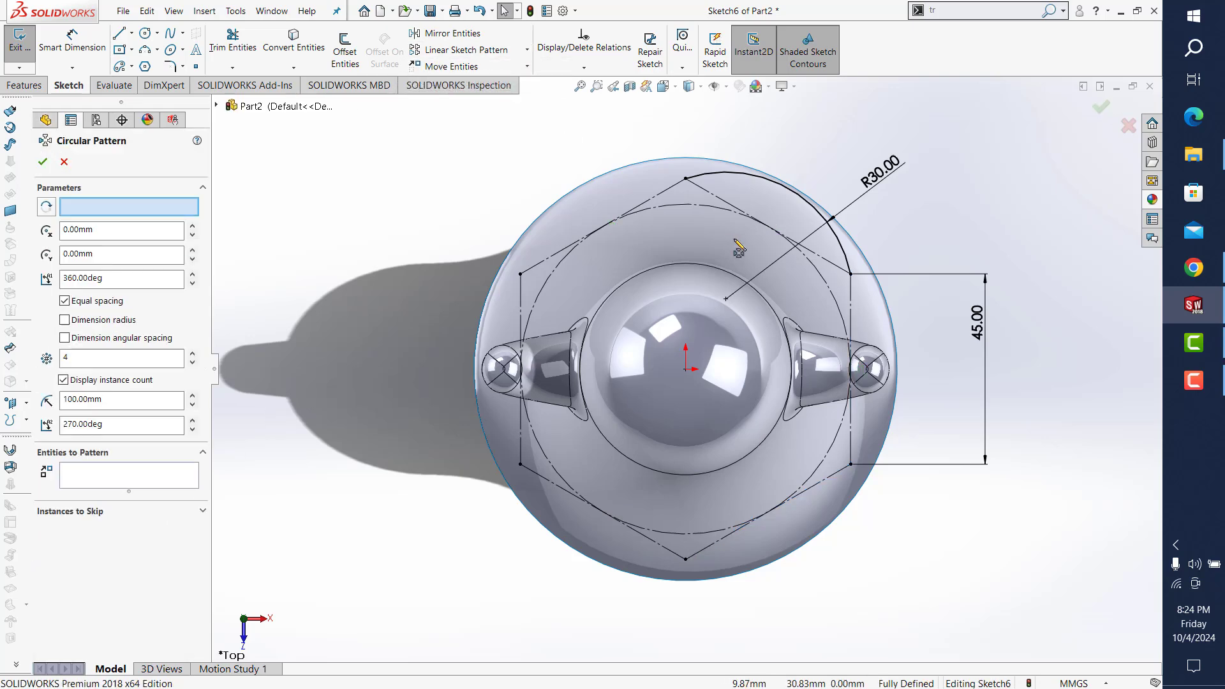
left_click(730, 172)
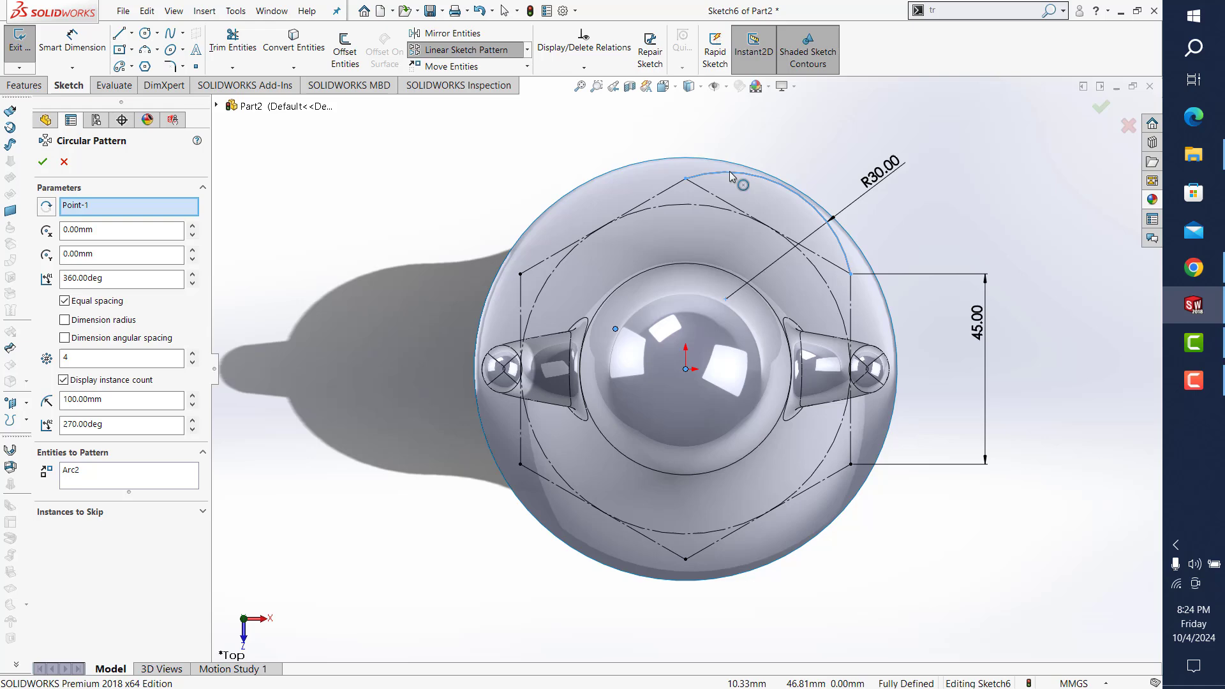
left_click(111, 357)
type("6")
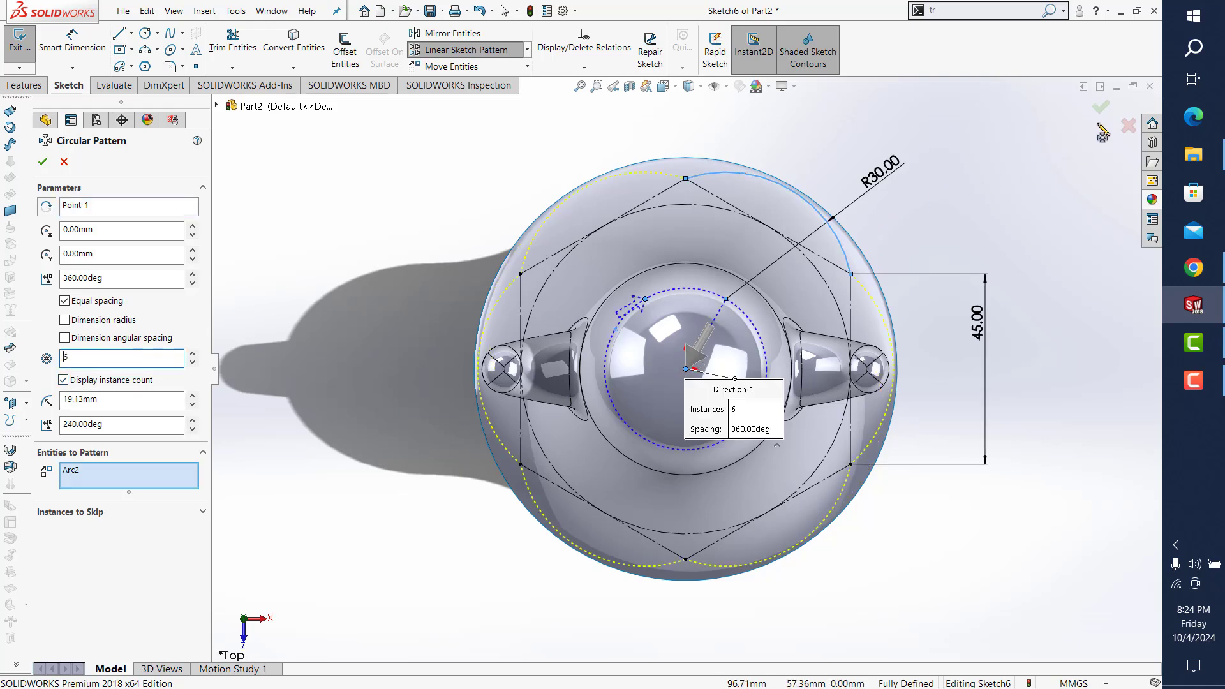
left_click(1100, 107)
left_click(1100, 107)
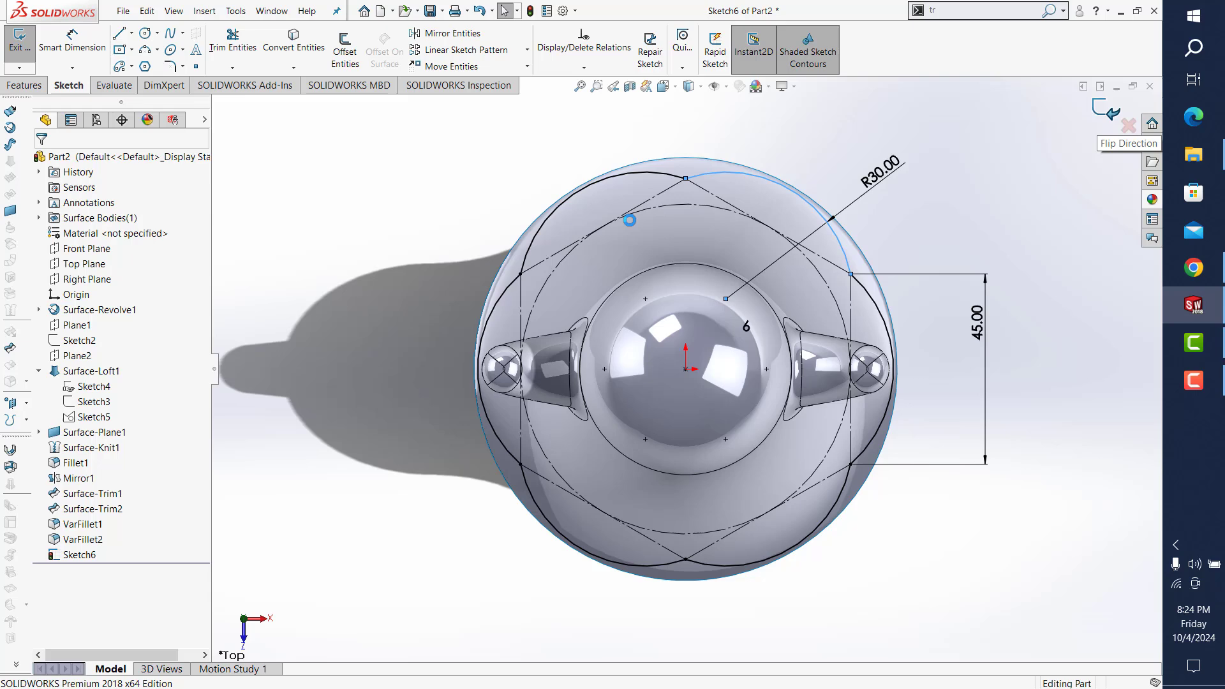
Step: Surface-extrude Sketch6 by 10 mm into a scalloped band
left_click(12, 142)
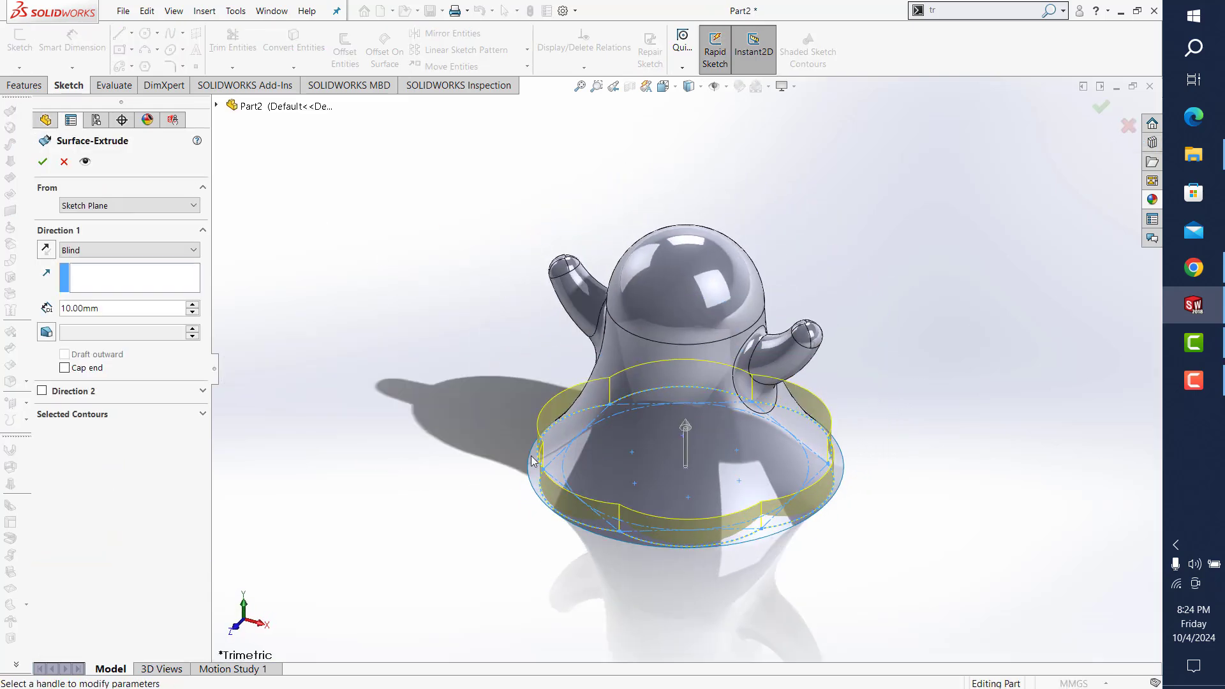
middle_click_drag(533, 461, 545, 352)
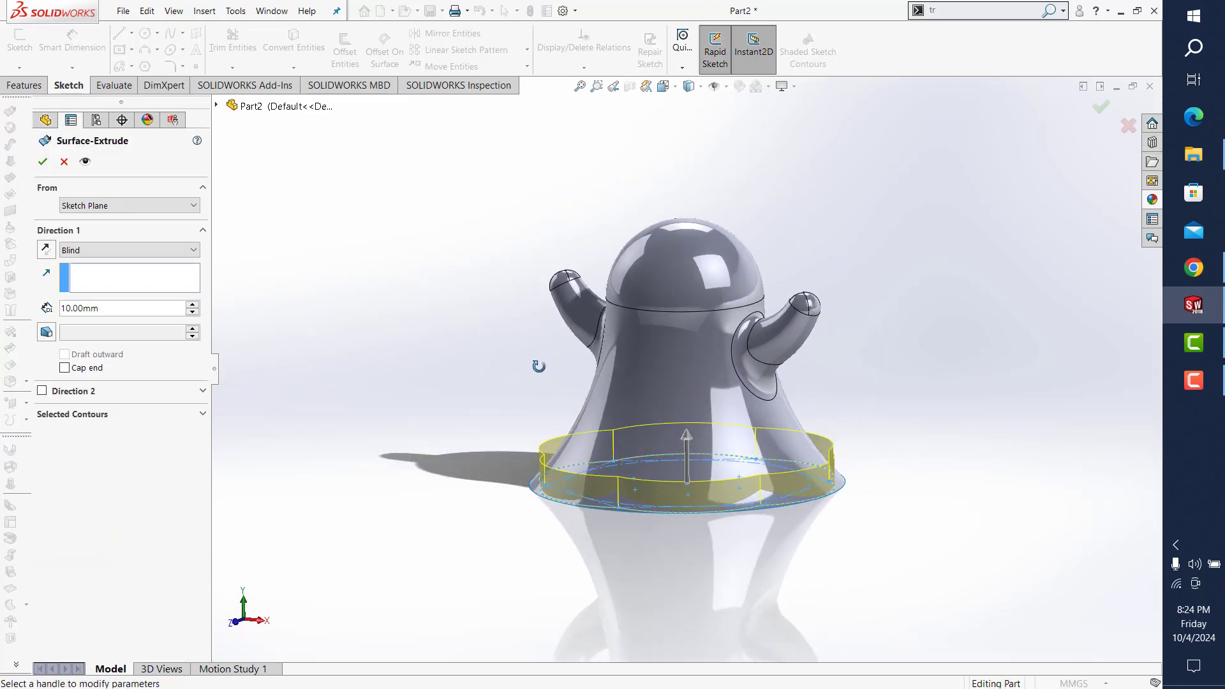
left_click(45, 164)
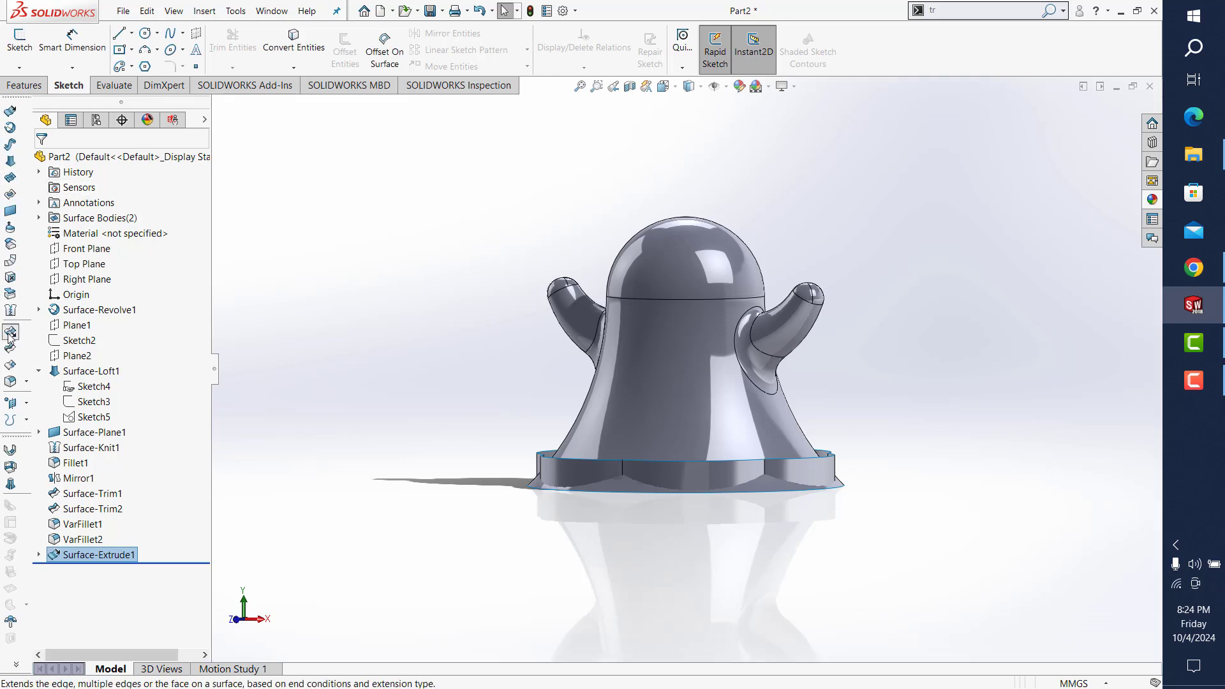
left_click(9, 328)
left_click(64, 162)
Step: Trim the bell surface with Surface-Extrude1, removing the lower hem piece
left_click(10, 348)
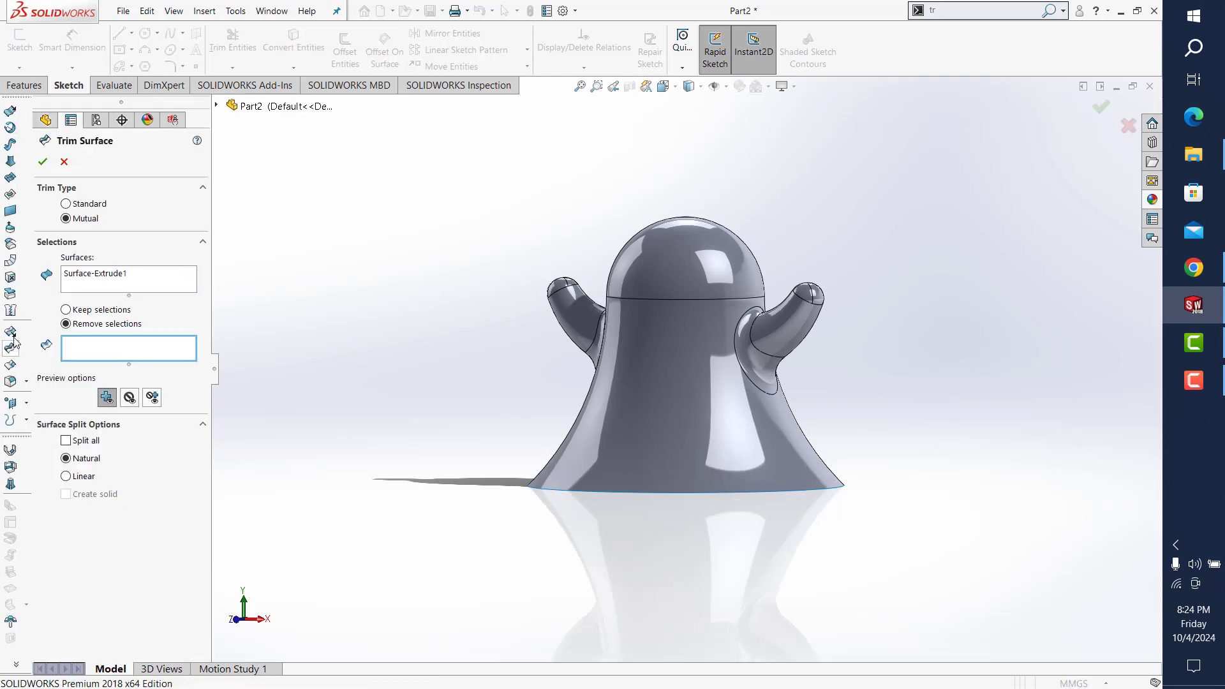
left_click(99, 205)
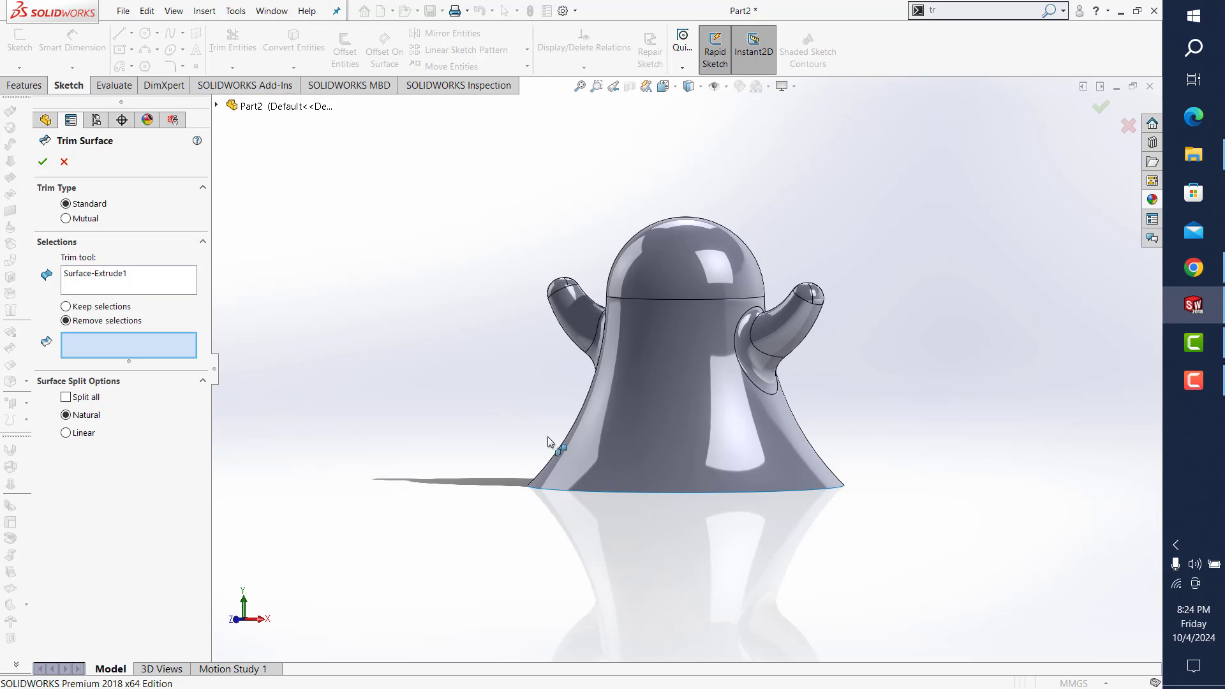
middle_click_drag(548, 442, 466, 465)
left_click(138, 278)
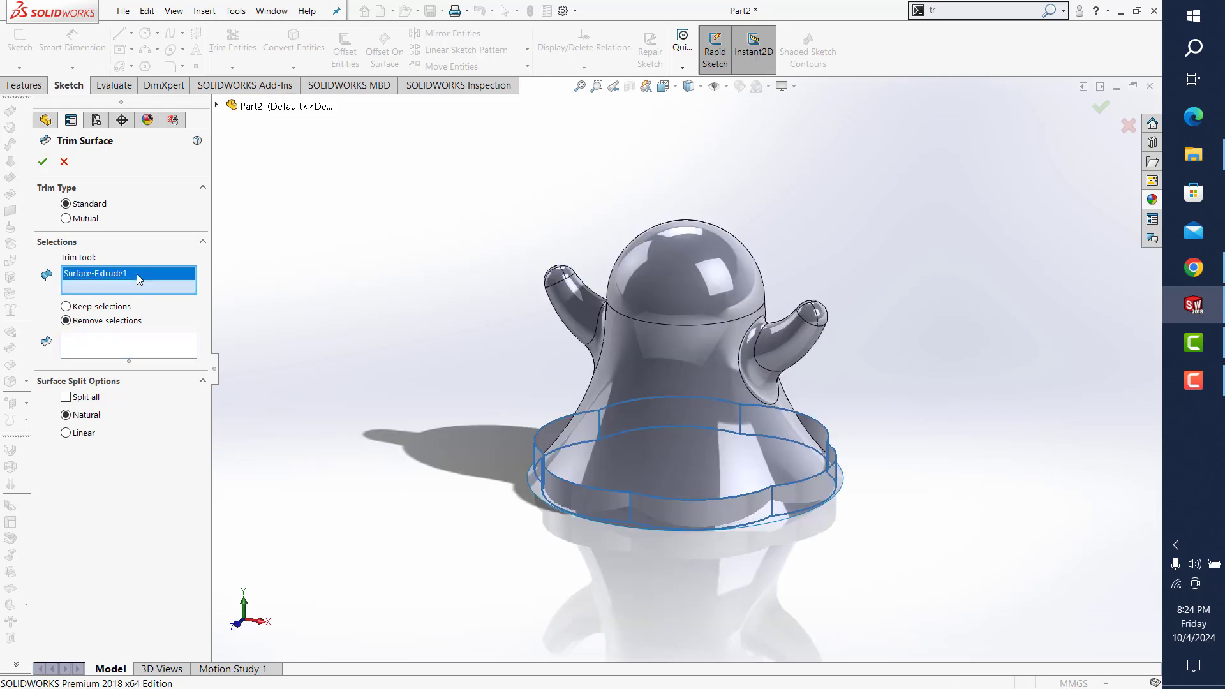
right_click(139, 279)
left_click(172, 285)
left_click(567, 495)
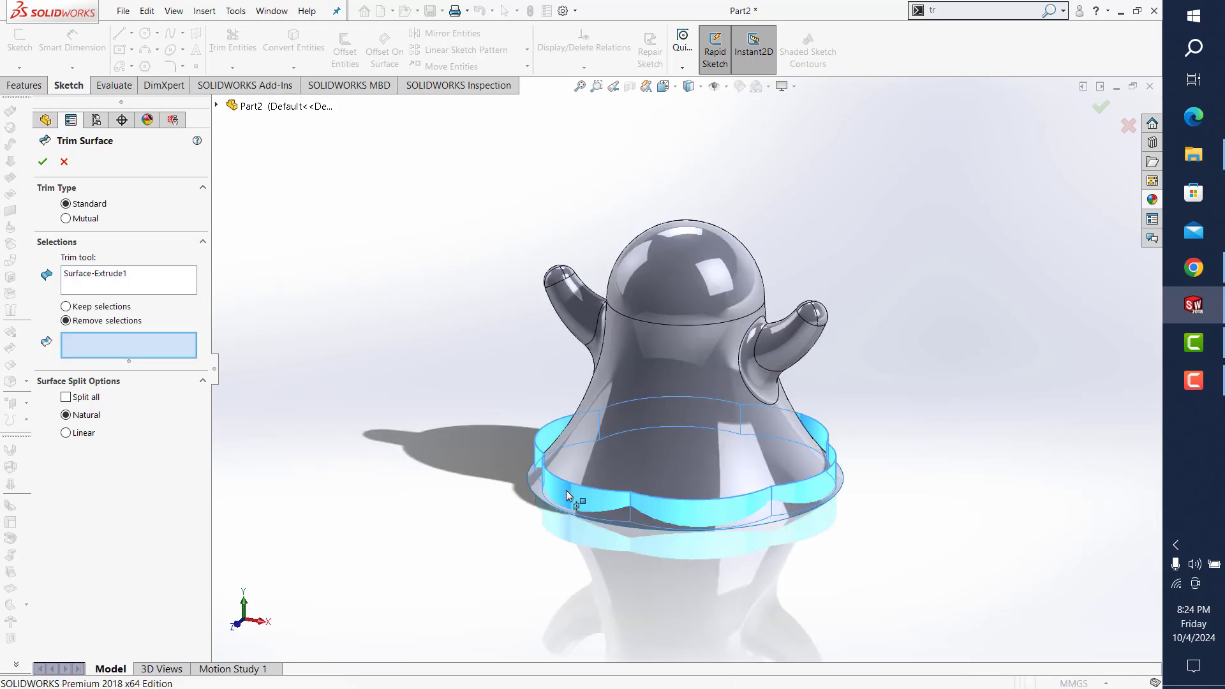
left_click(649, 528)
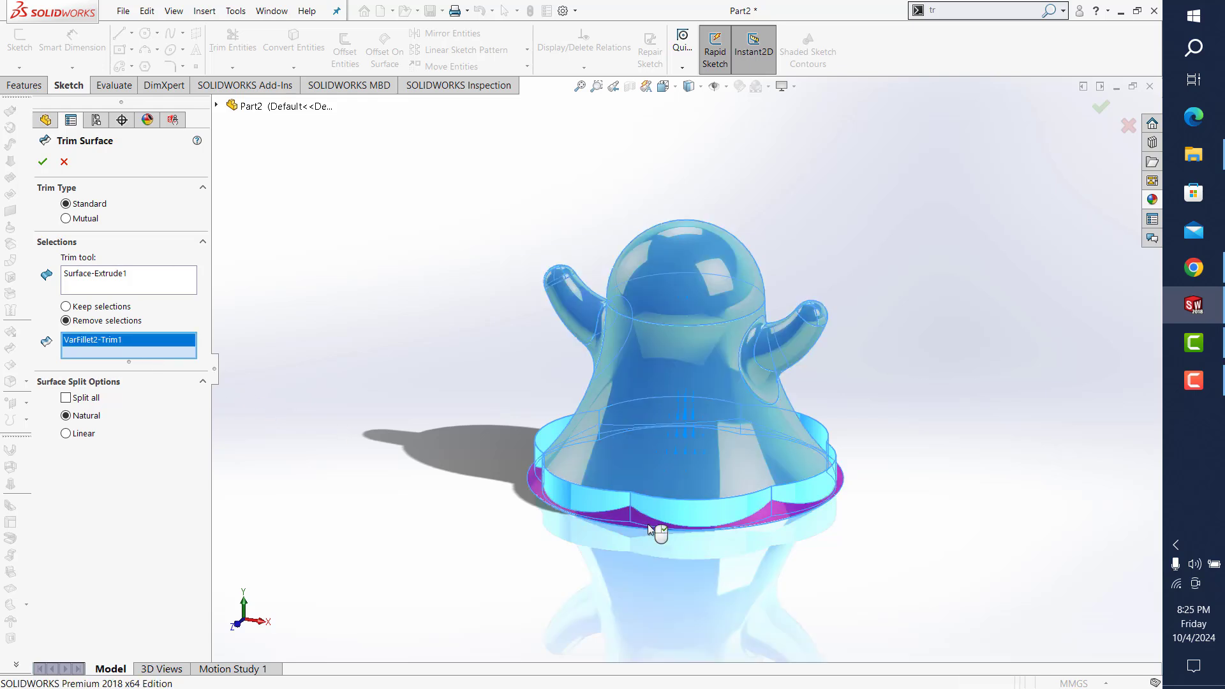
left_click(41, 166)
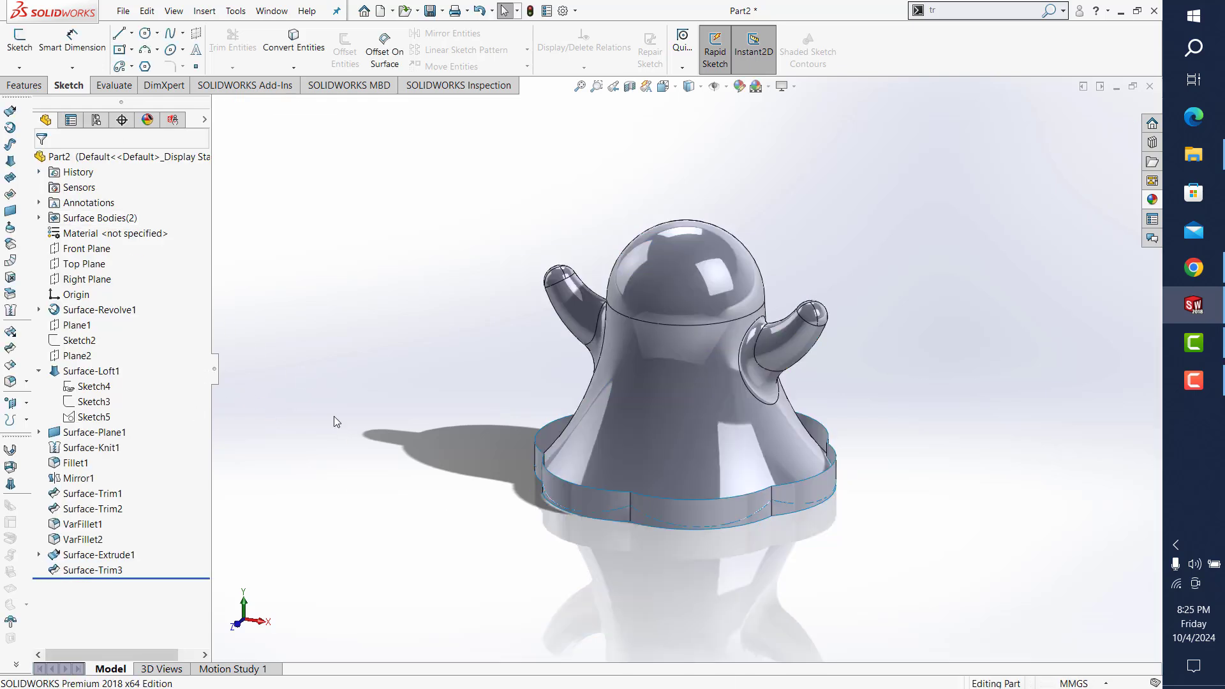
Step: Hide the Surface-Extrude1 band to reveal the scalloped hem
left_click(100, 561)
left_click(151, 535)
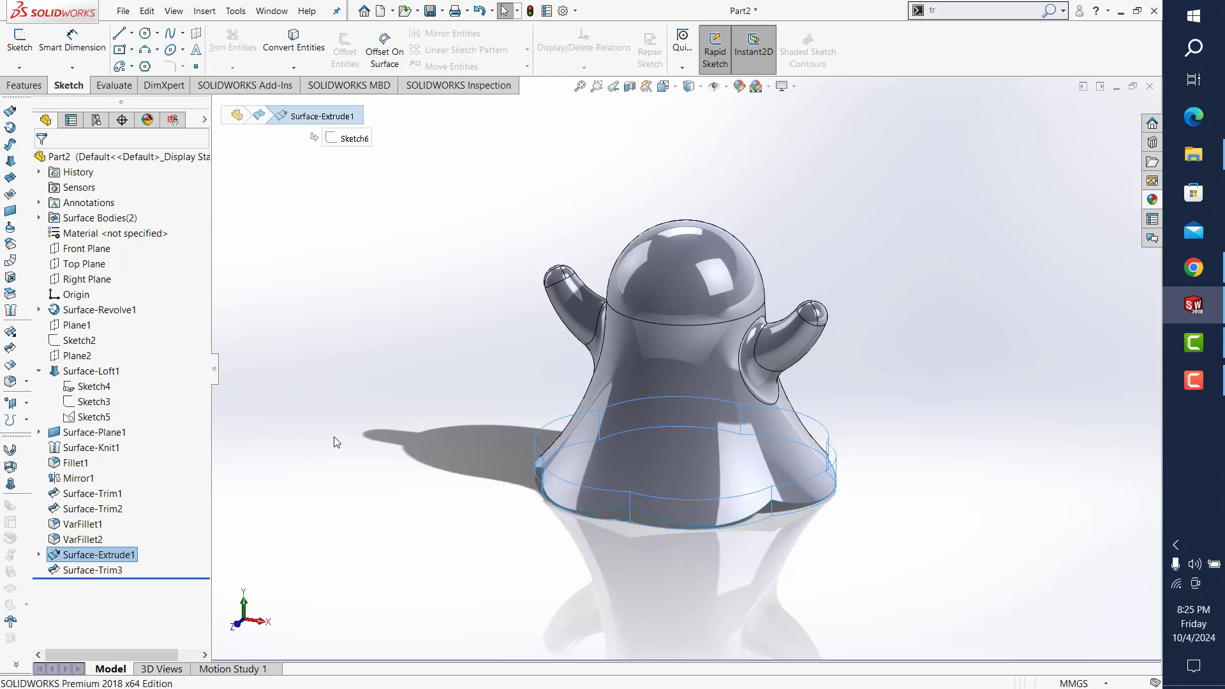
mouse_move(336, 440)
middle_mouse_down()
mouse_move(603, 534)
mouse_move(670, 506)
middle_mouse_up()
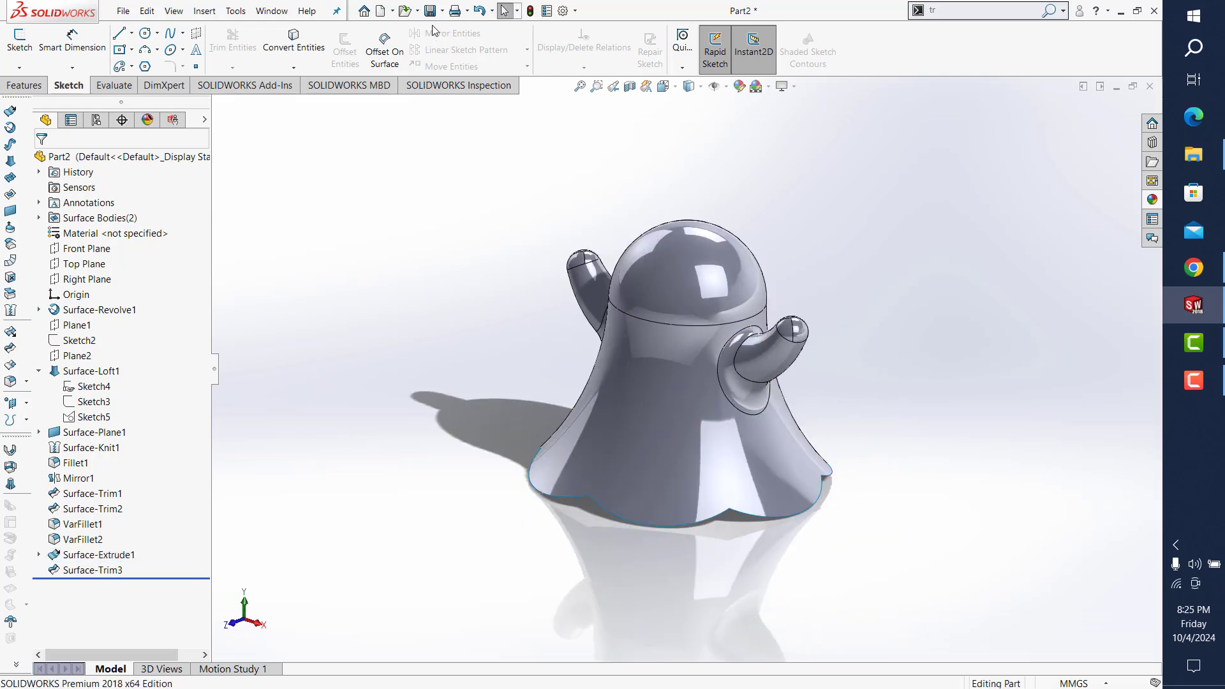
Step: Thicken Surface-Trim3 by 1.00 mm into a solid, using the command search to find Thicken
left_click(30, 83)
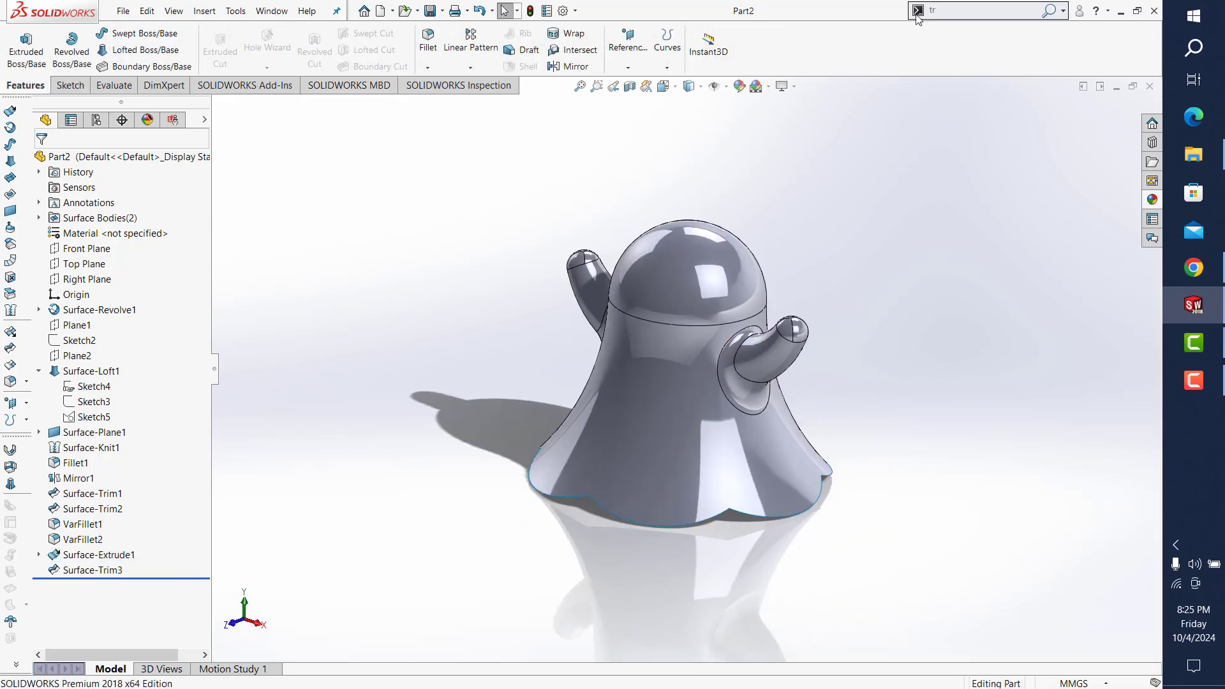
left_click(944, 9)
type("h")
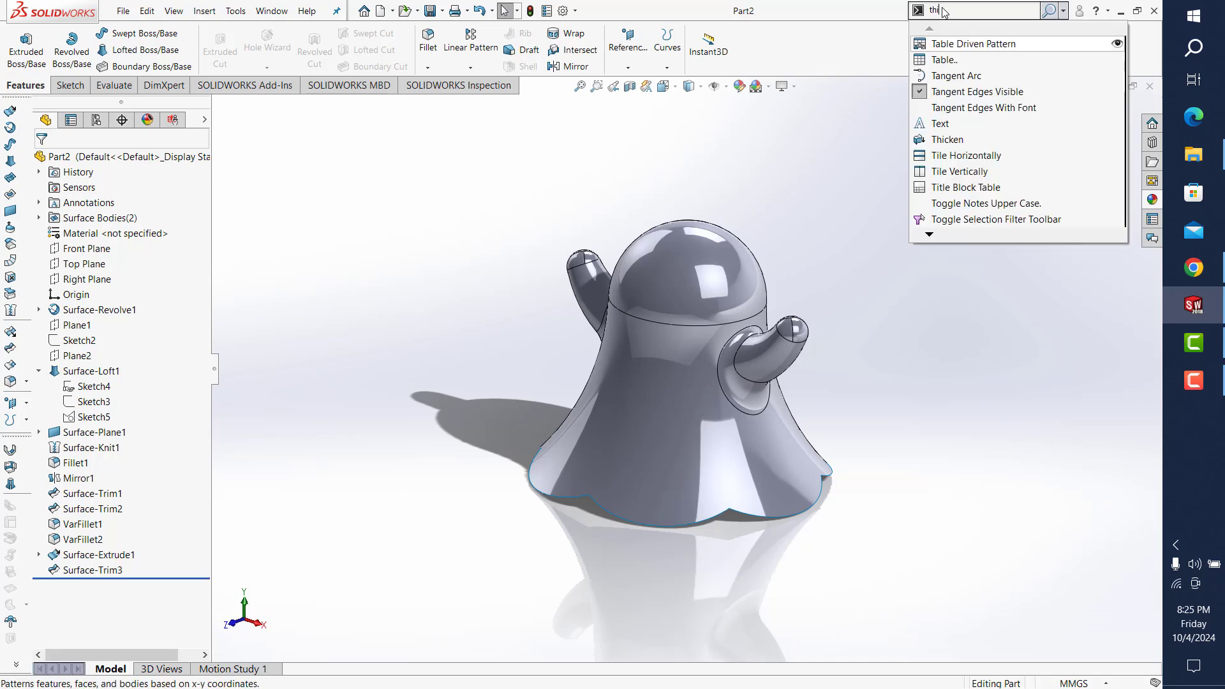
type("i")
key("Return")
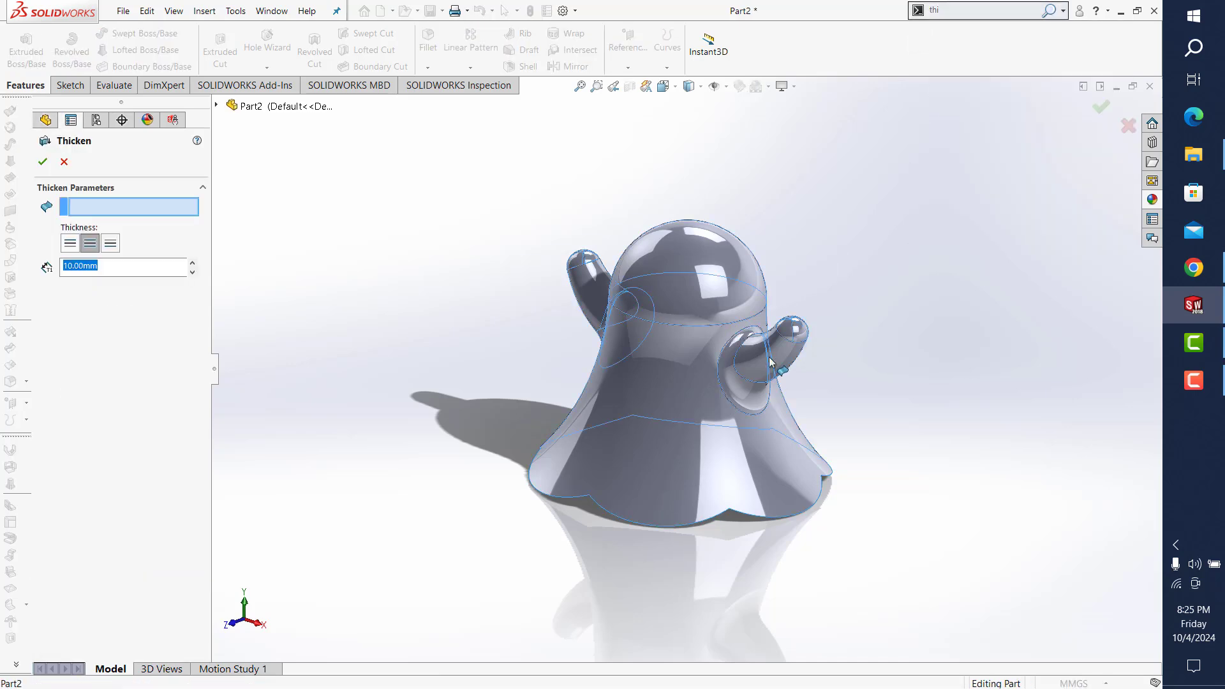
left_click(781, 367)
middle_click_drag(852, 330, 609, 352)
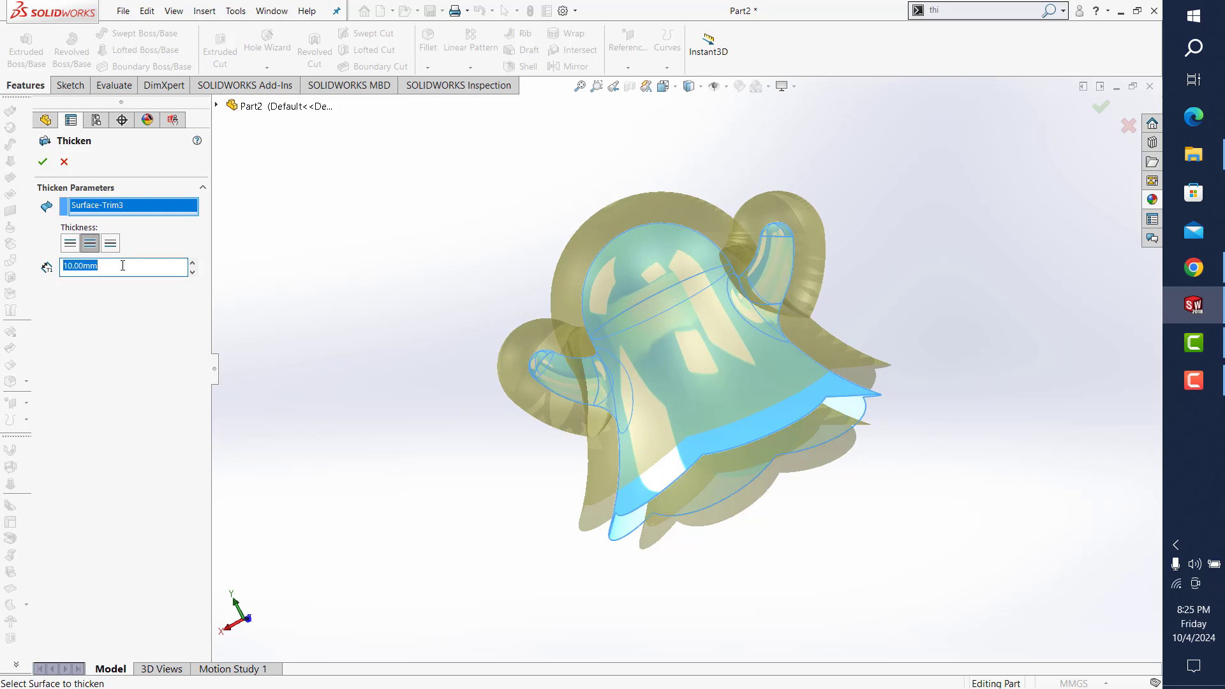
type("1")
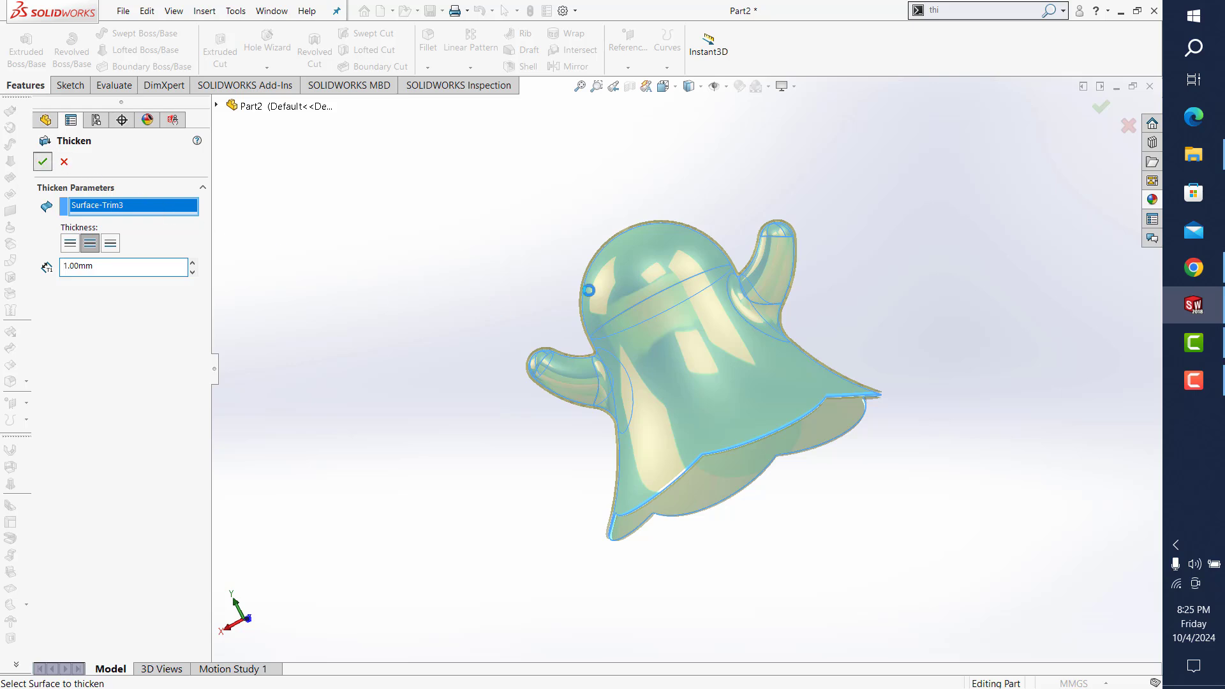
key("Return")
middle_click_drag(641, 267, 613, 365)
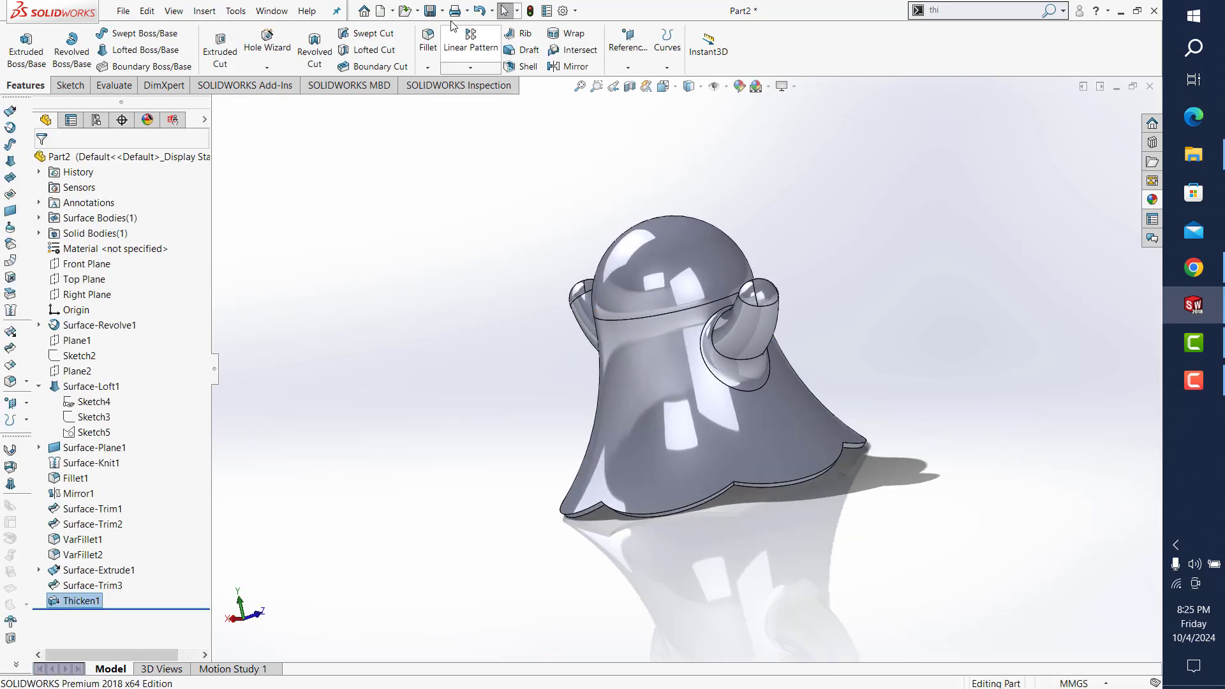
Step: Apply a 10 mm constant-radius fillet to the hem edge and its connected loop
left_click(427, 45)
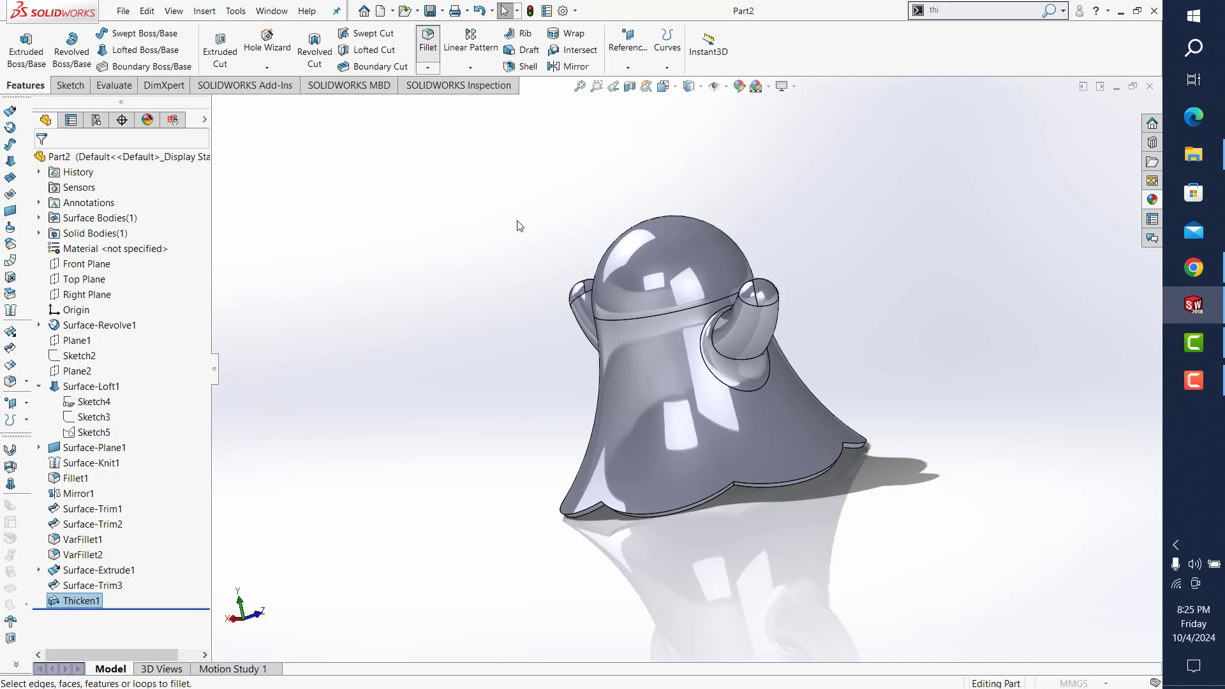
mouse_move(589, 312)
middle_mouse_down()
mouse_move(572, 281)
mouse_move(392, 414)
middle_mouse_up()
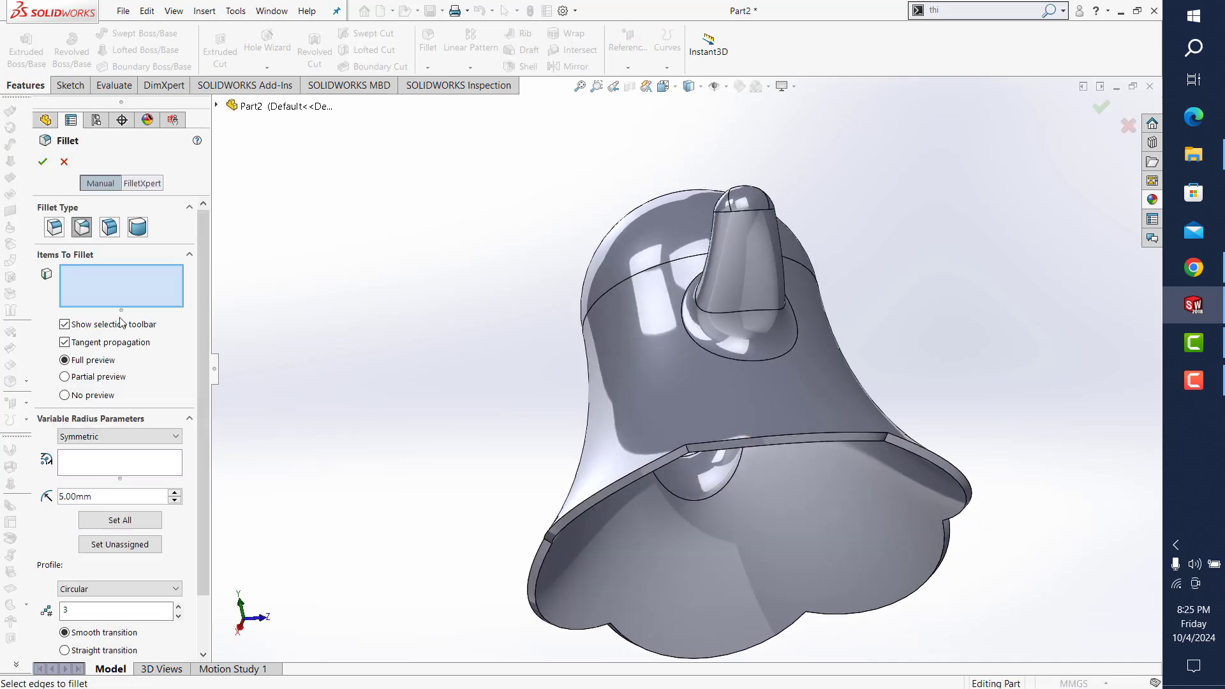
left_click(55, 228)
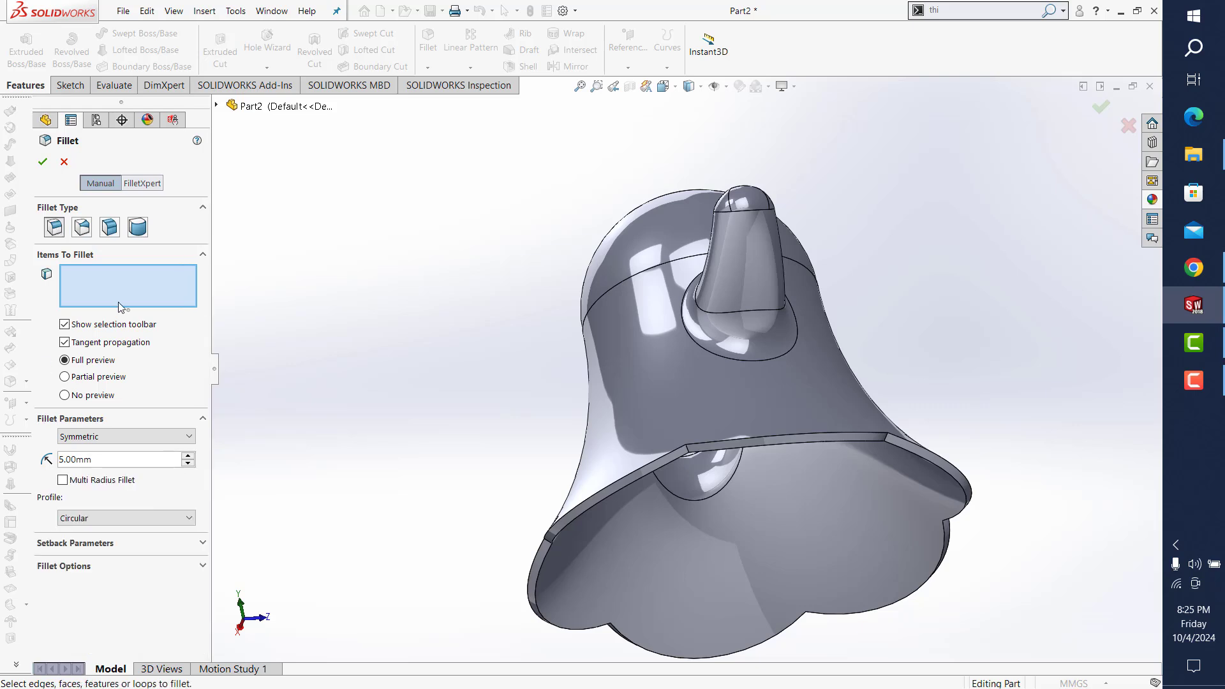
left_click(687, 451)
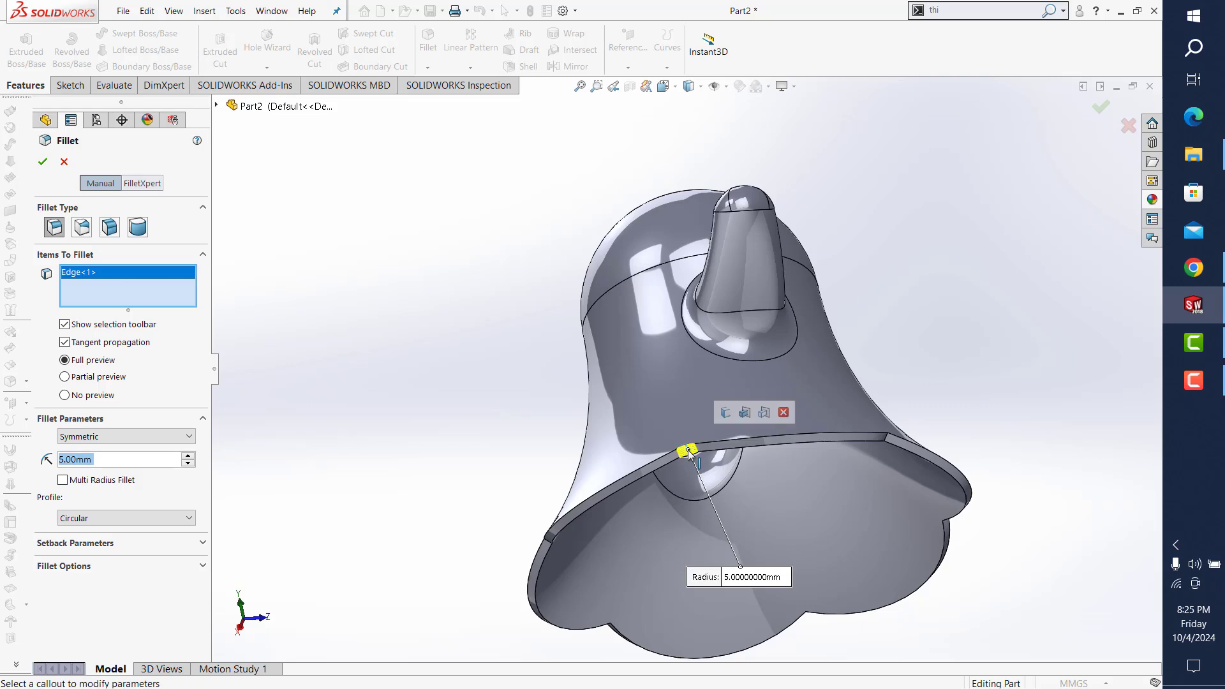
left_click(725, 413)
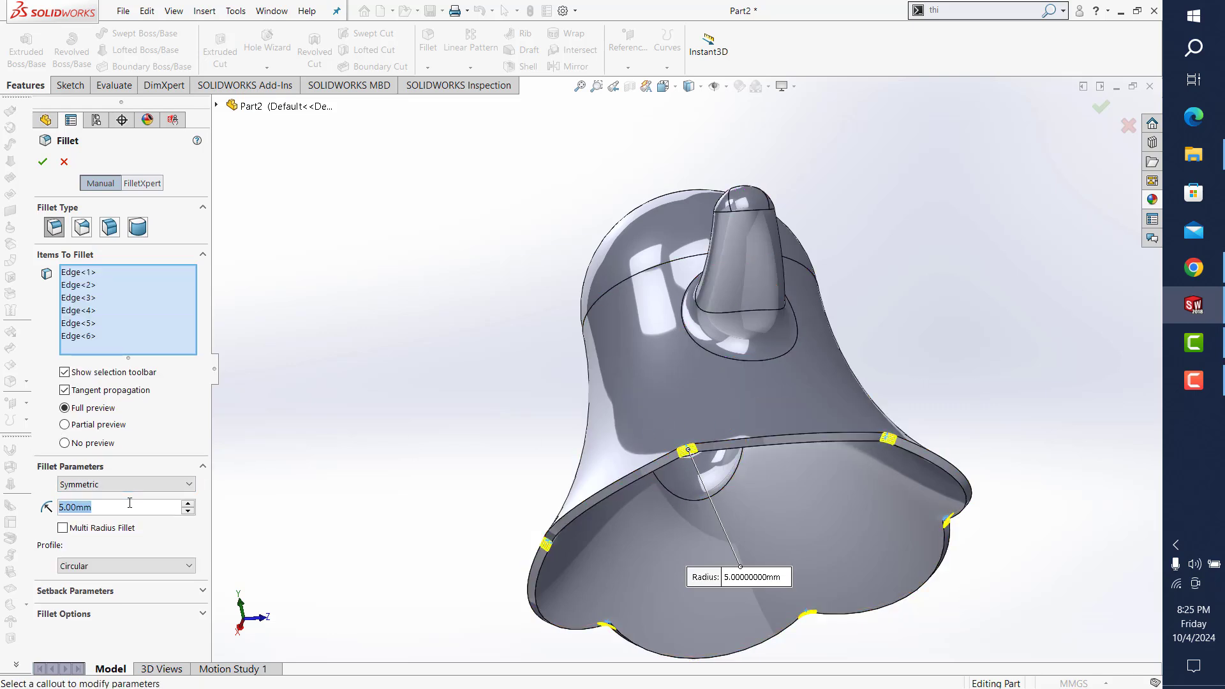
type("10")
key("Return")
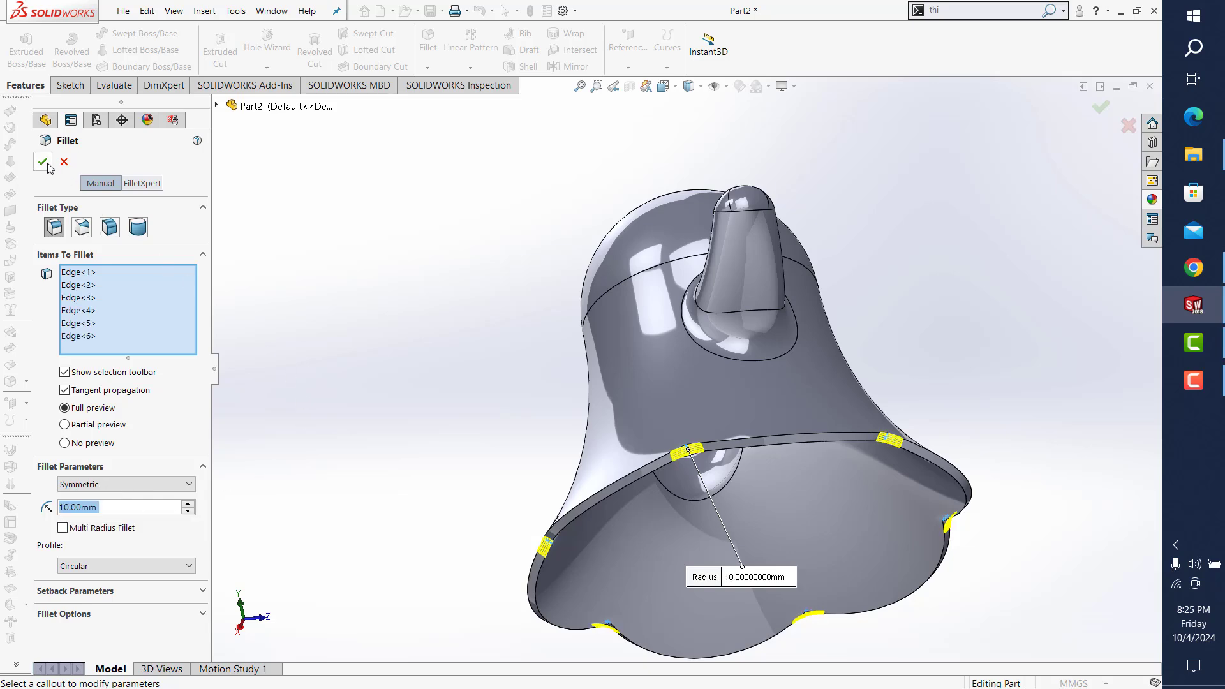
left_click(43, 161)
middle_click_drag(977, 374, 889, 457)
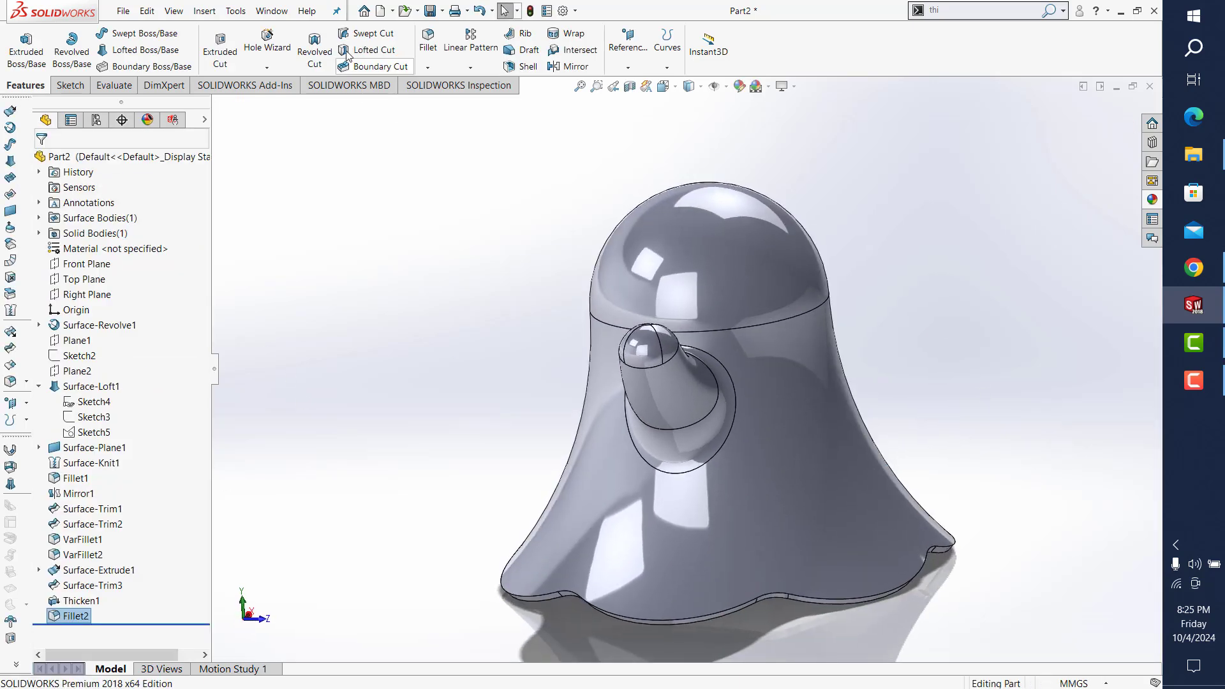
Step: Create Plane3 offset 50 mm from the Front Plane
left_click(627, 48)
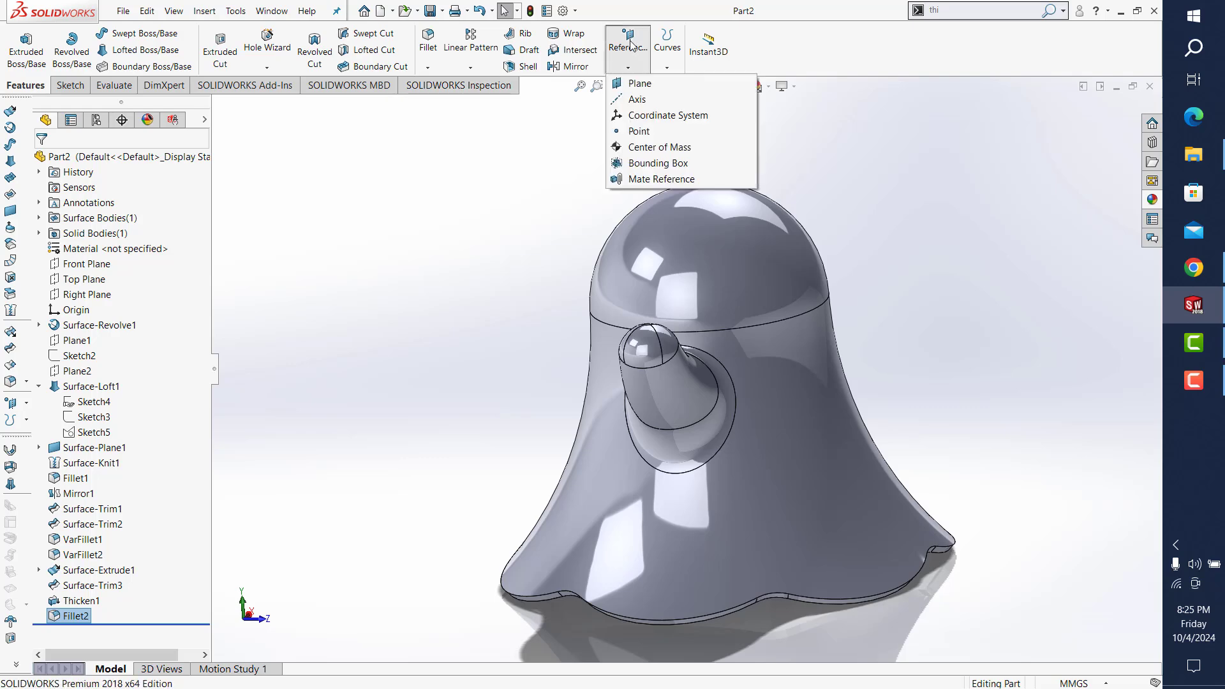
left_click(638, 83)
left_click(216, 105)
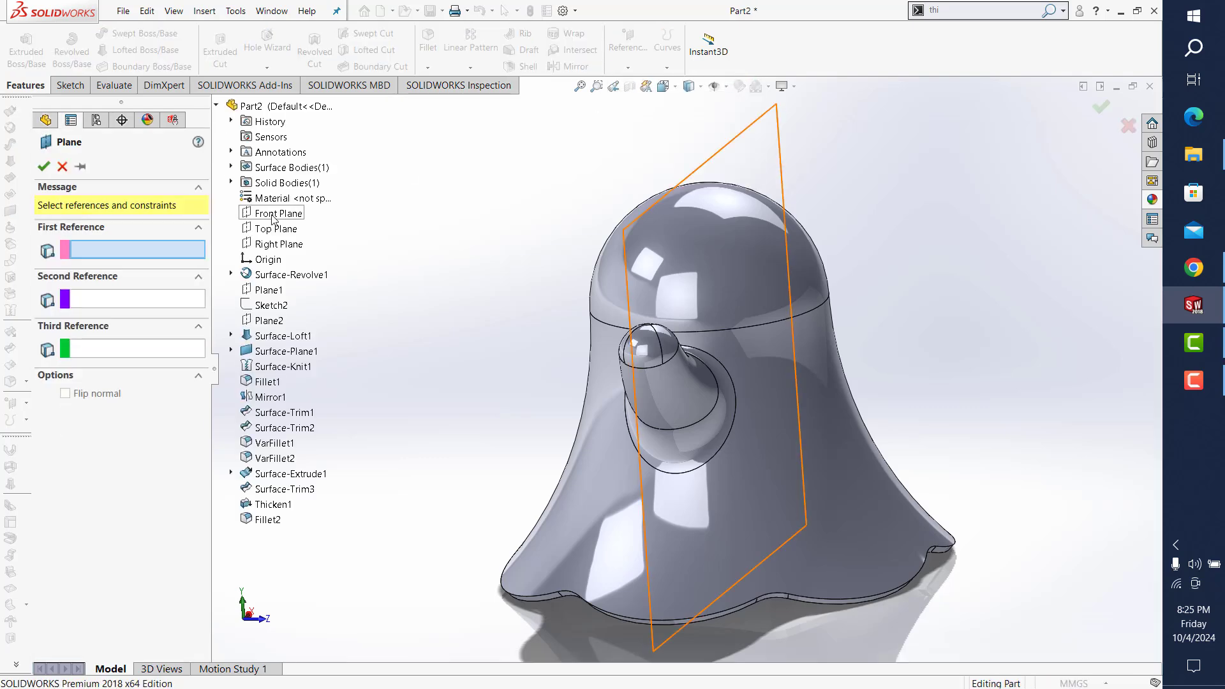
left_click(273, 217)
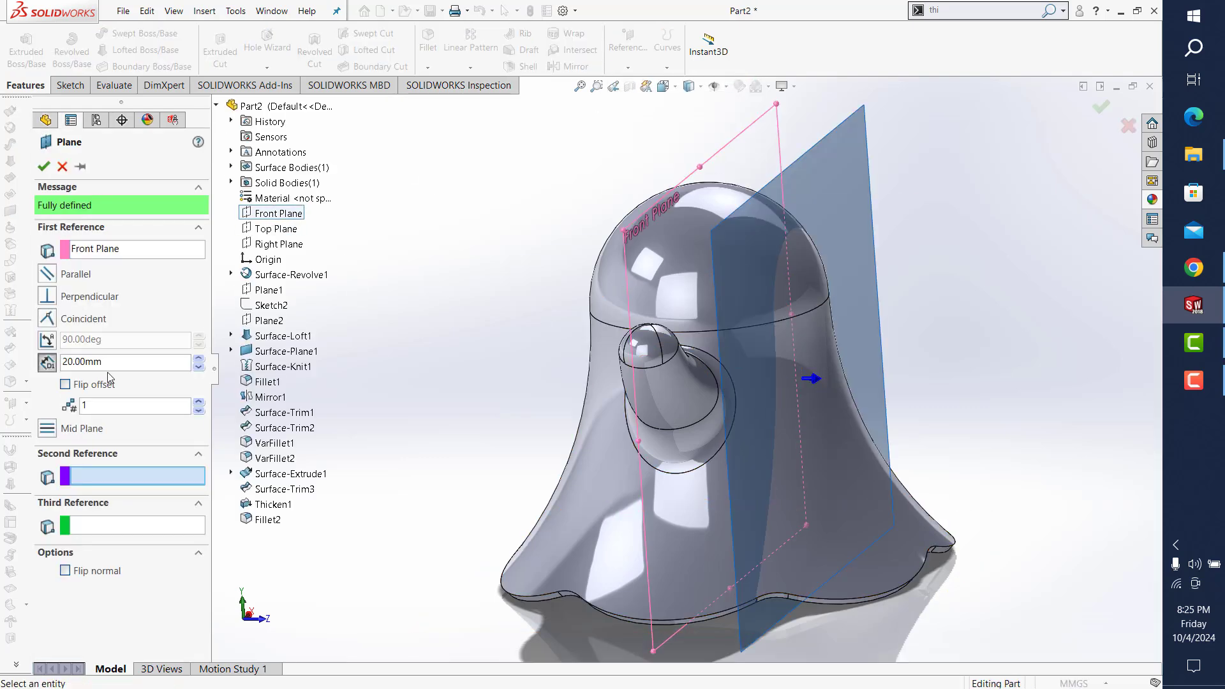
type("50")
key("Return")
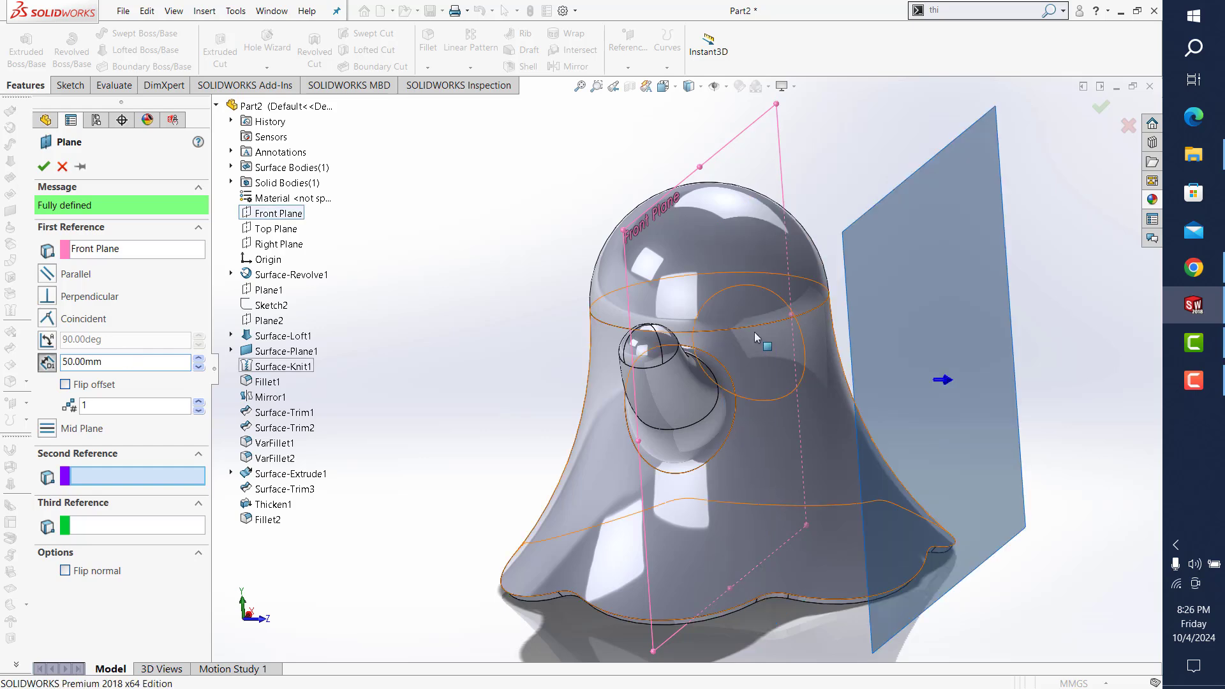
middle_click_drag(754, 331, 340, 291)
left_click(44, 166)
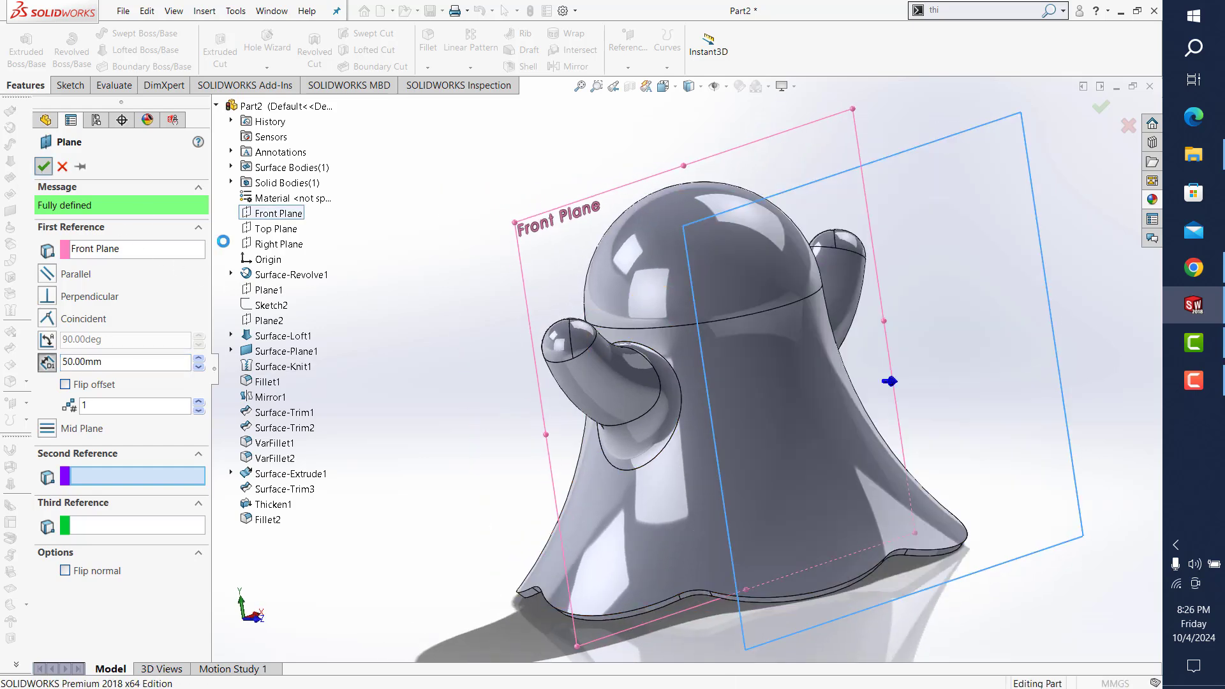
left_click(68, 87)
Step: Draw two eye circles on Plane3, one on each side of the face
left_click(28, 60)
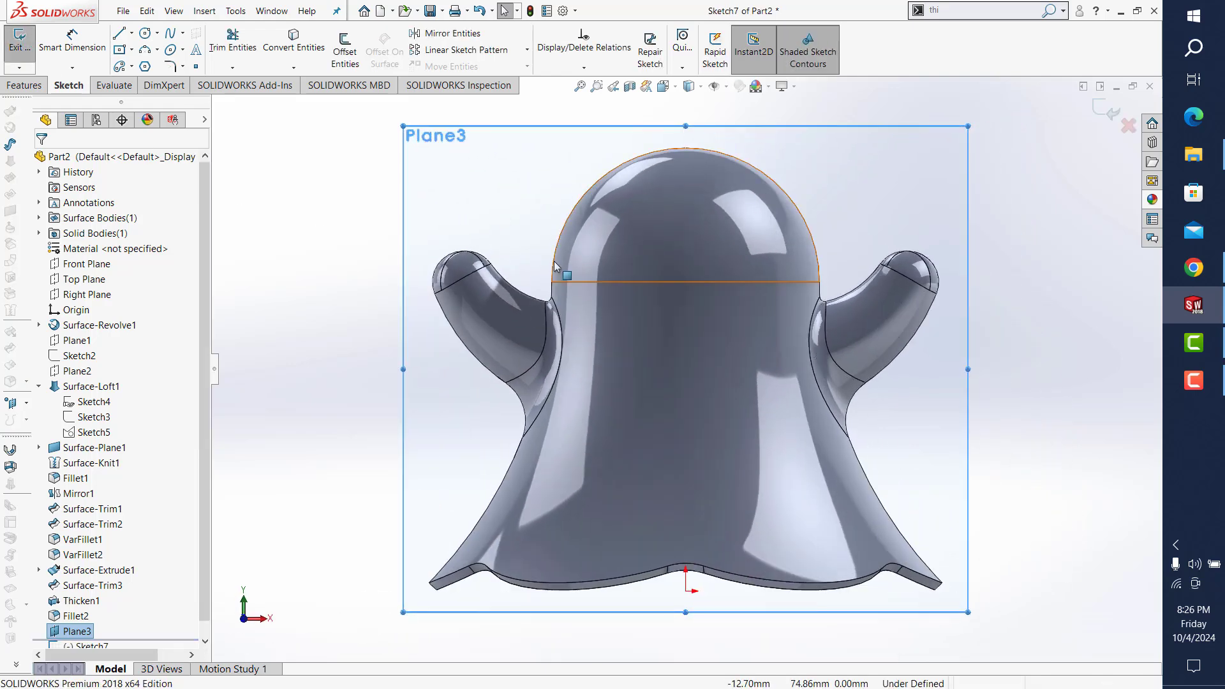
left_click(145, 34)
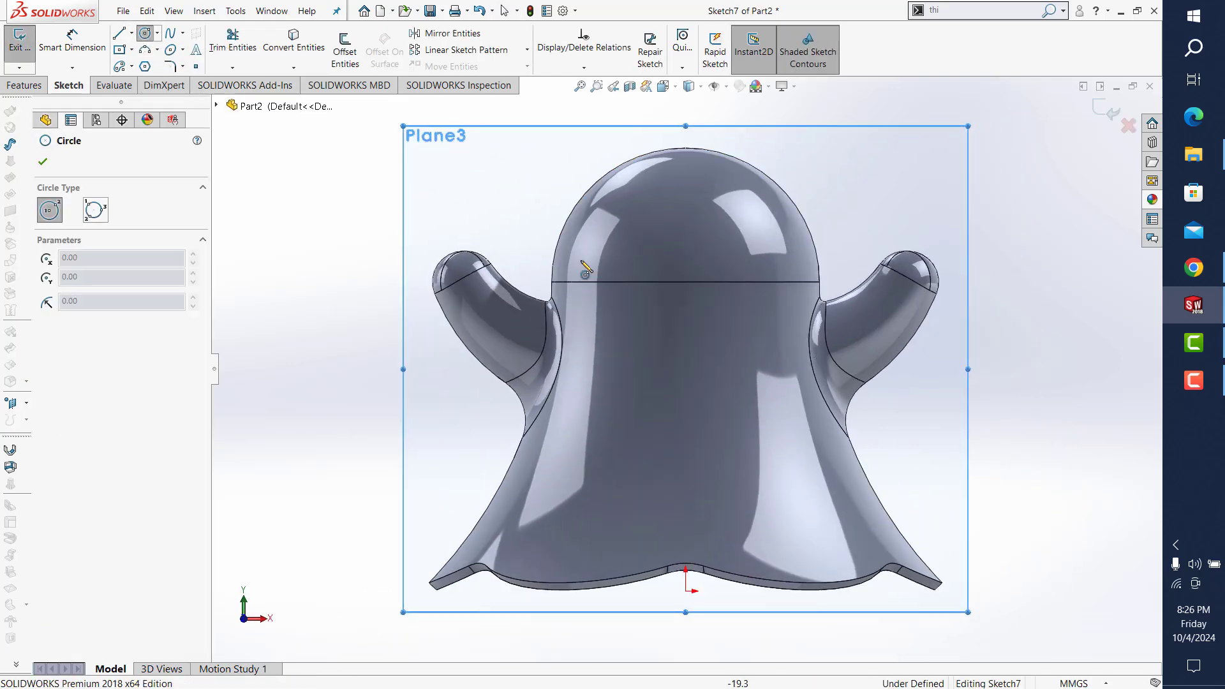
left_click(756, 328)
left_click(779, 304)
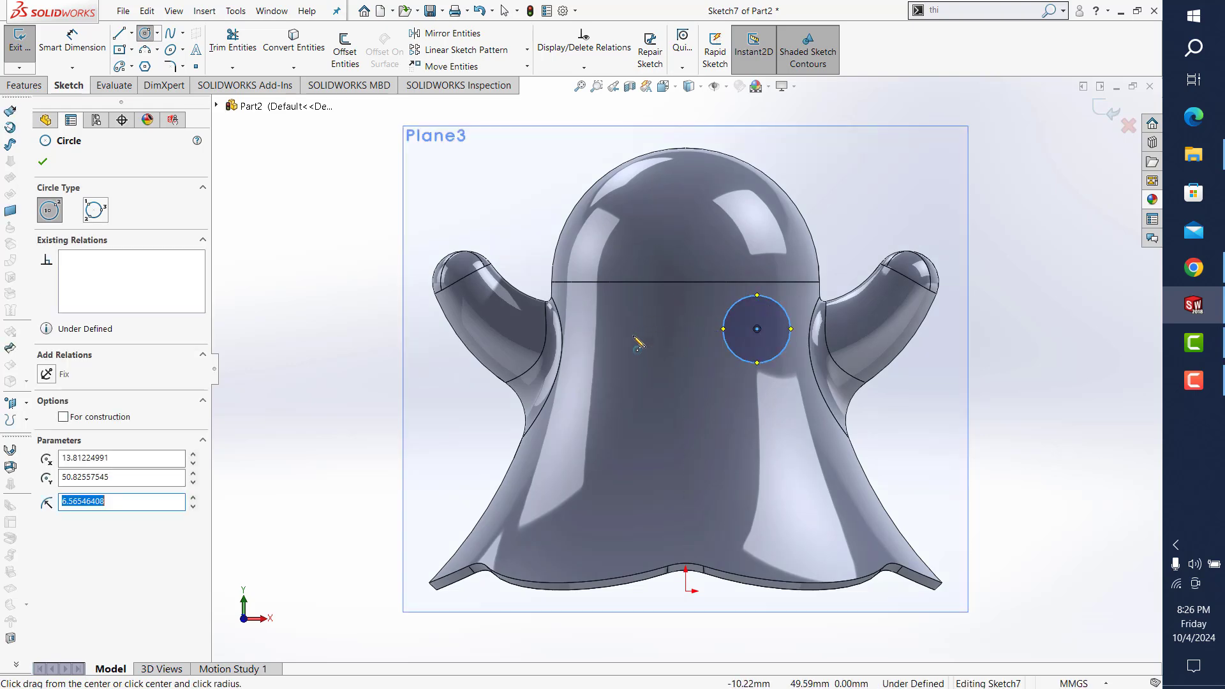
left_click(639, 329)
key("Escape")
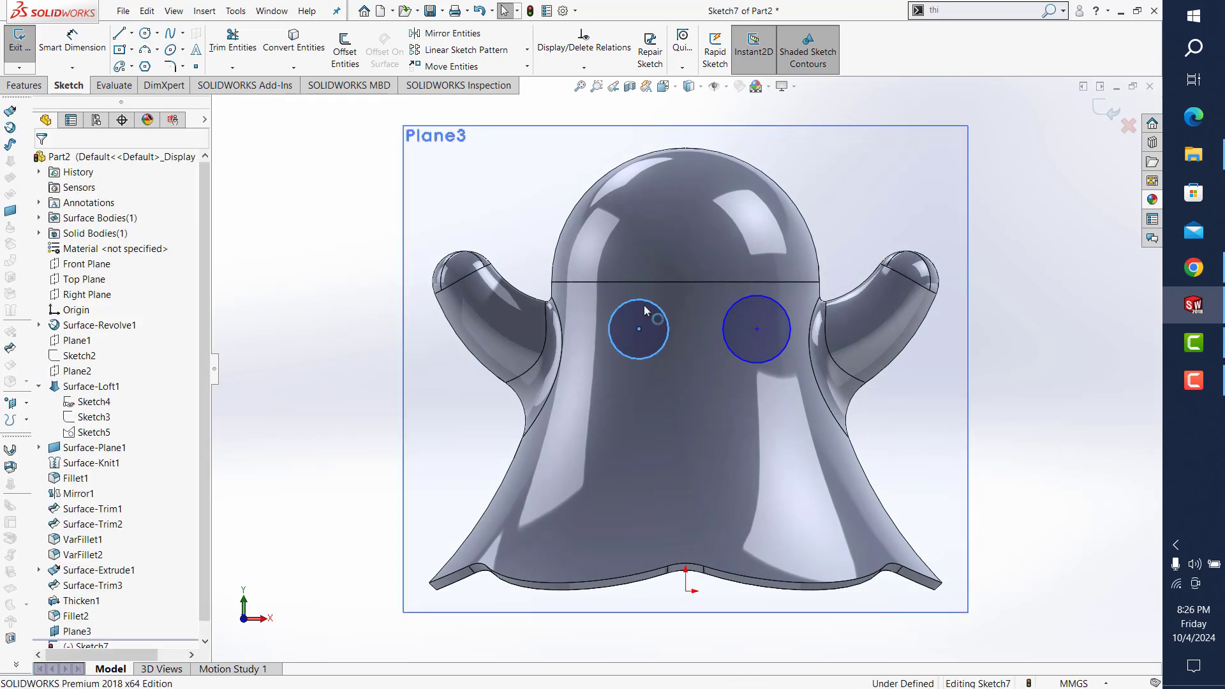
Step: Add a Horizontal relation between the two eye centre points
left_click(640, 329)
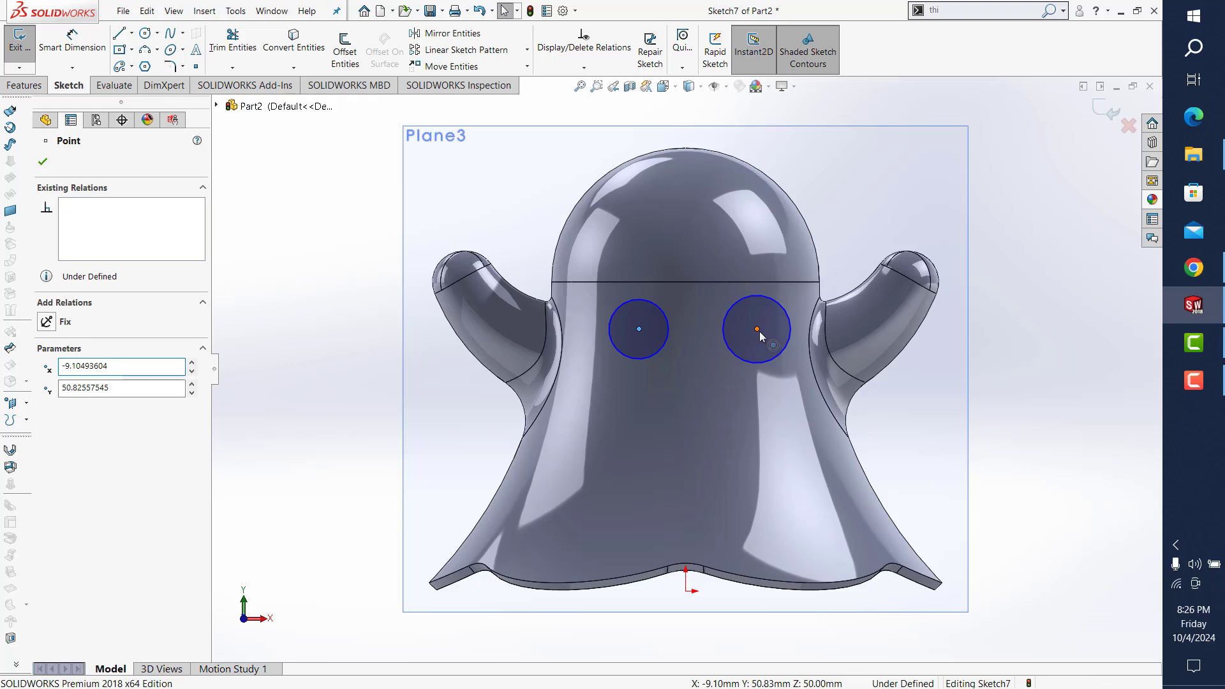
left_click(757, 330, "ctrl")
left_click(54, 387)
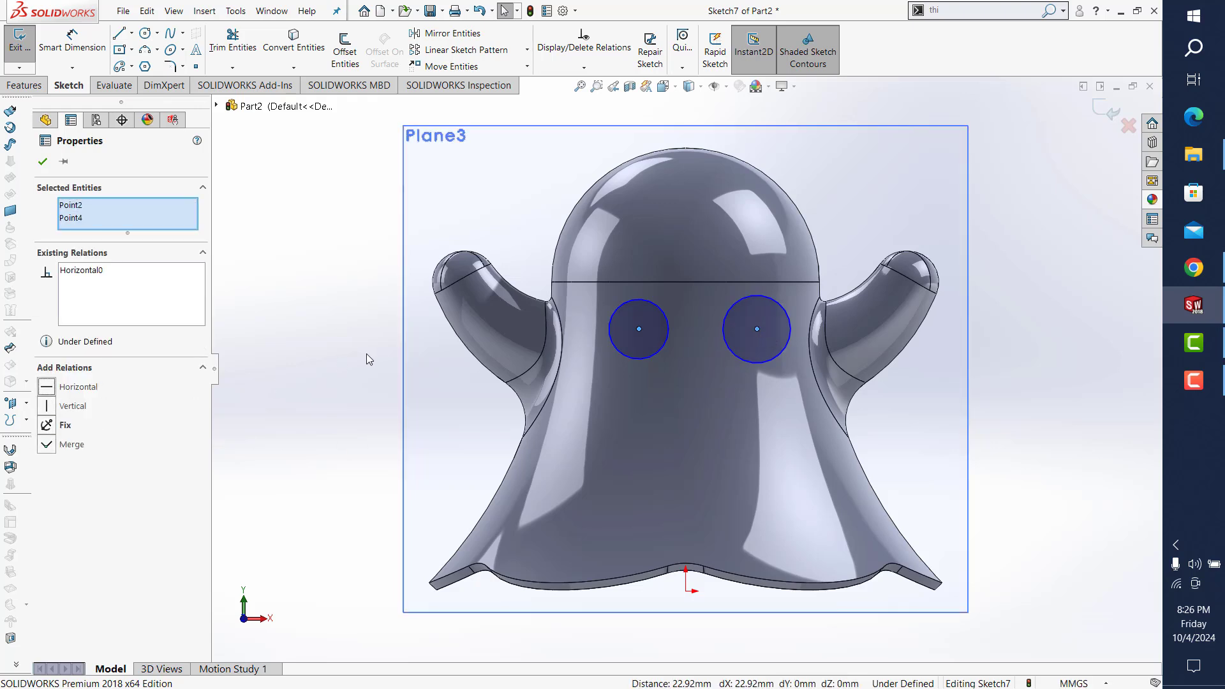
left_click(366, 355)
left_click(72, 40)
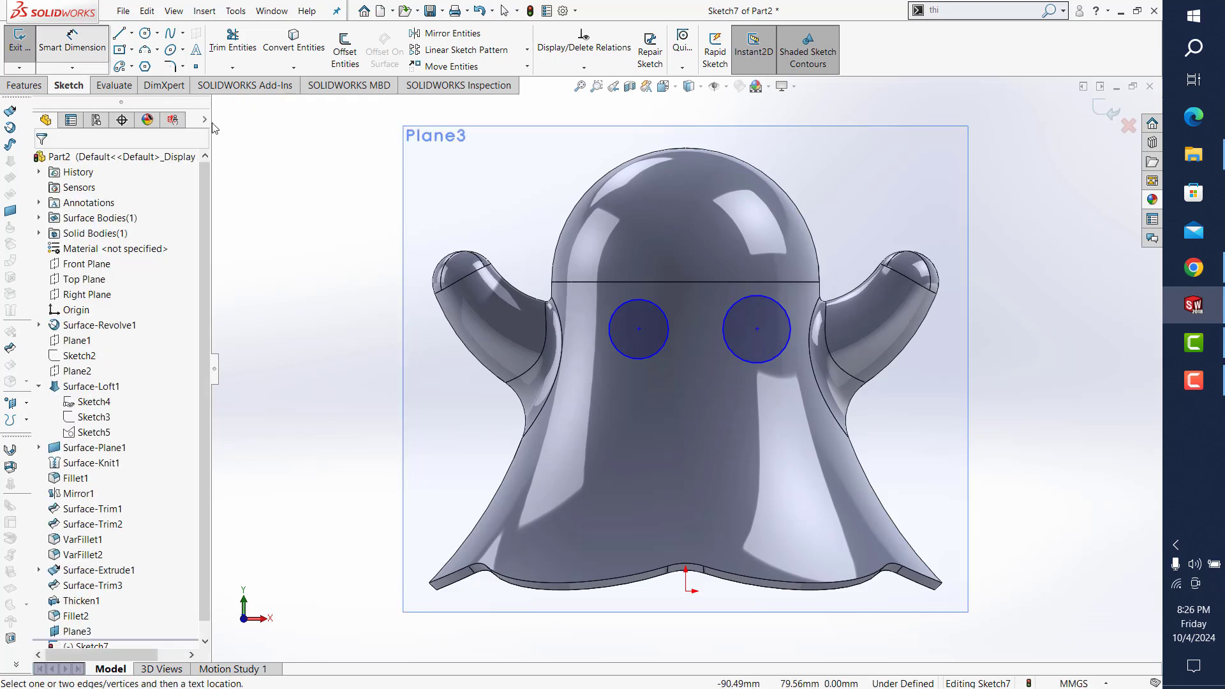
left_click(640, 331)
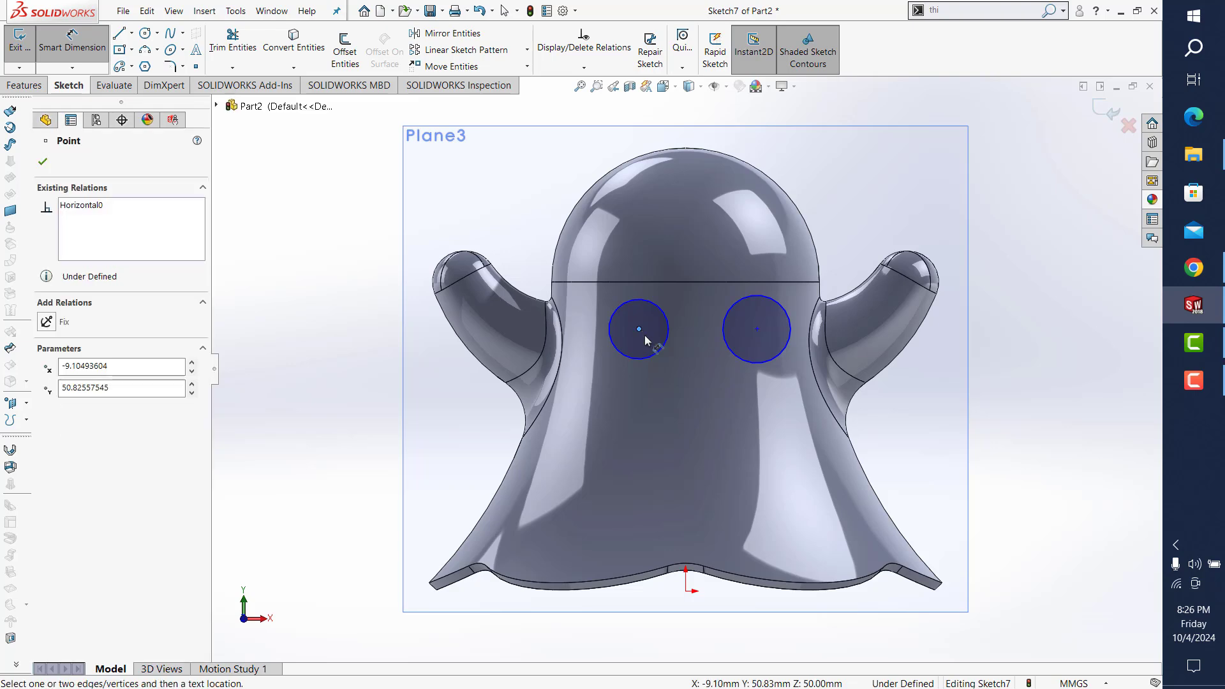
Step: Dimension the eye centres 55 mm above the origin
left_click(686, 592)
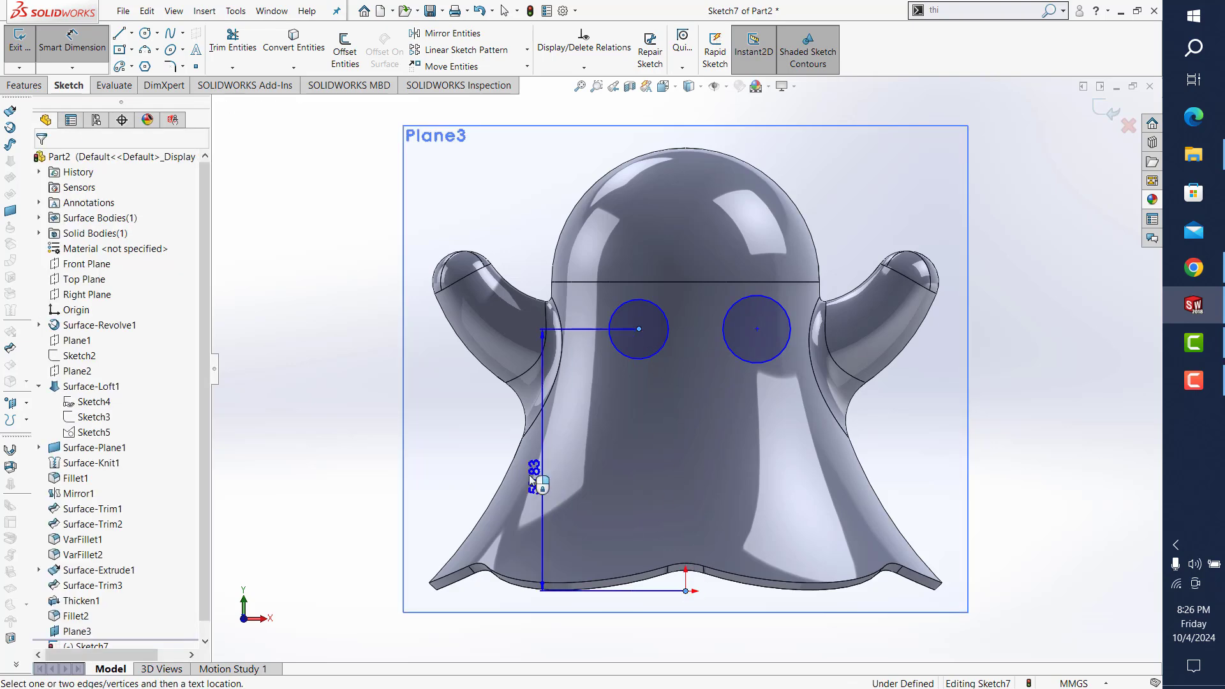
left_click(483, 475)
type("55")
key("Return")
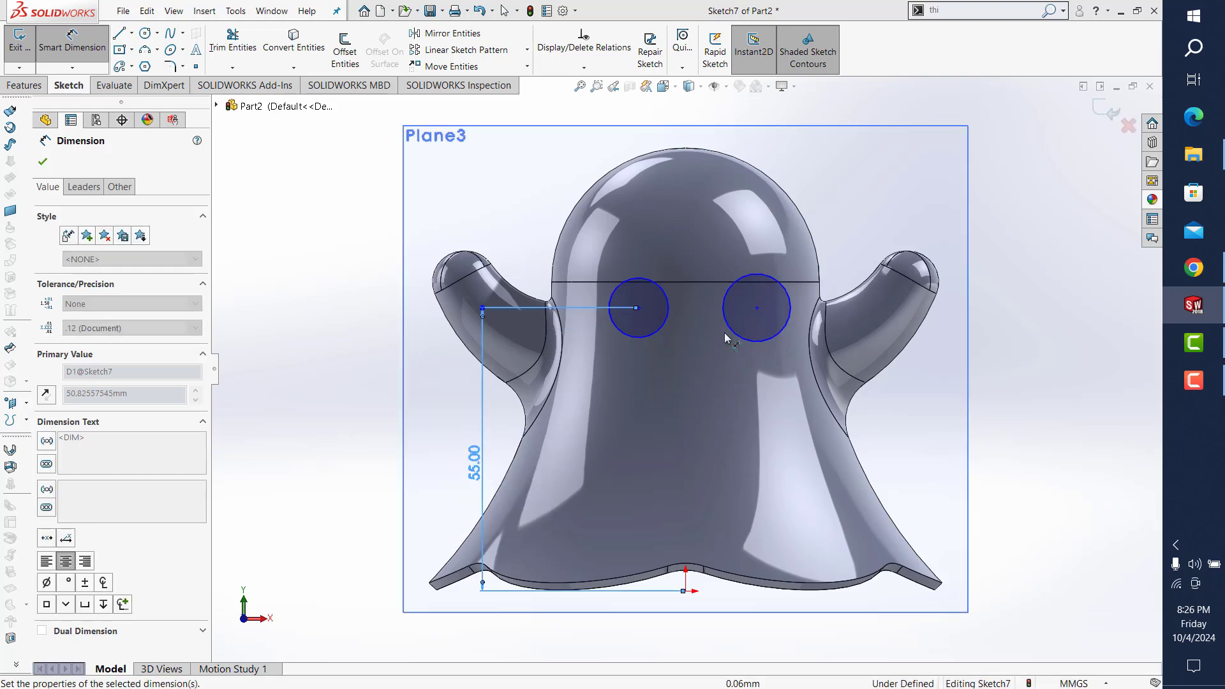
key("Escape")
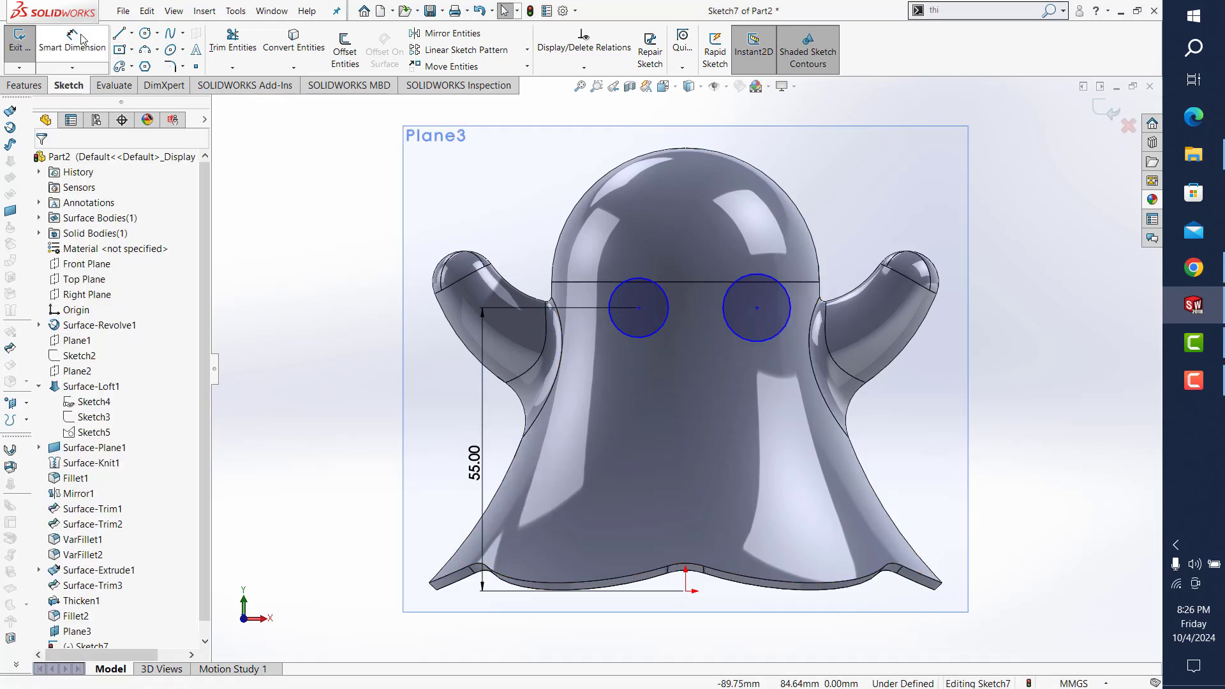
Step: Dimension the left eye at 10 mm and the right eye at 20 mm diameter
left_click(72, 42)
left_click(630, 282)
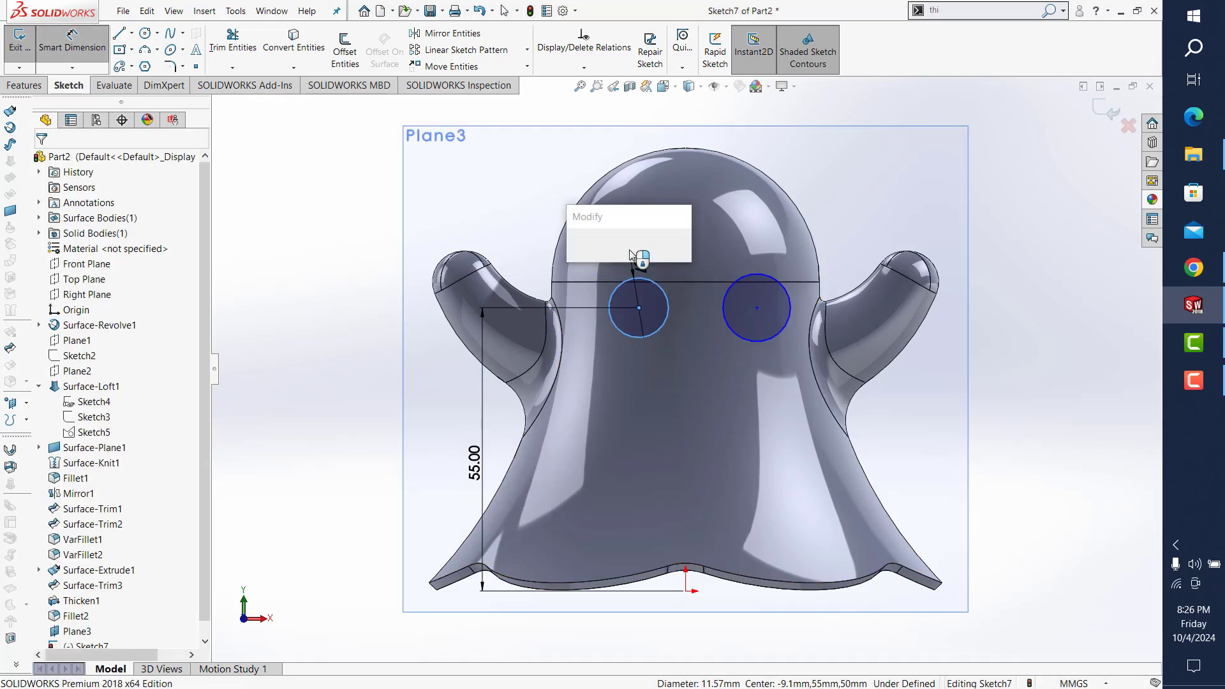
left_click(631, 256)
type("10")
key("Return")
left_click(772, 278)
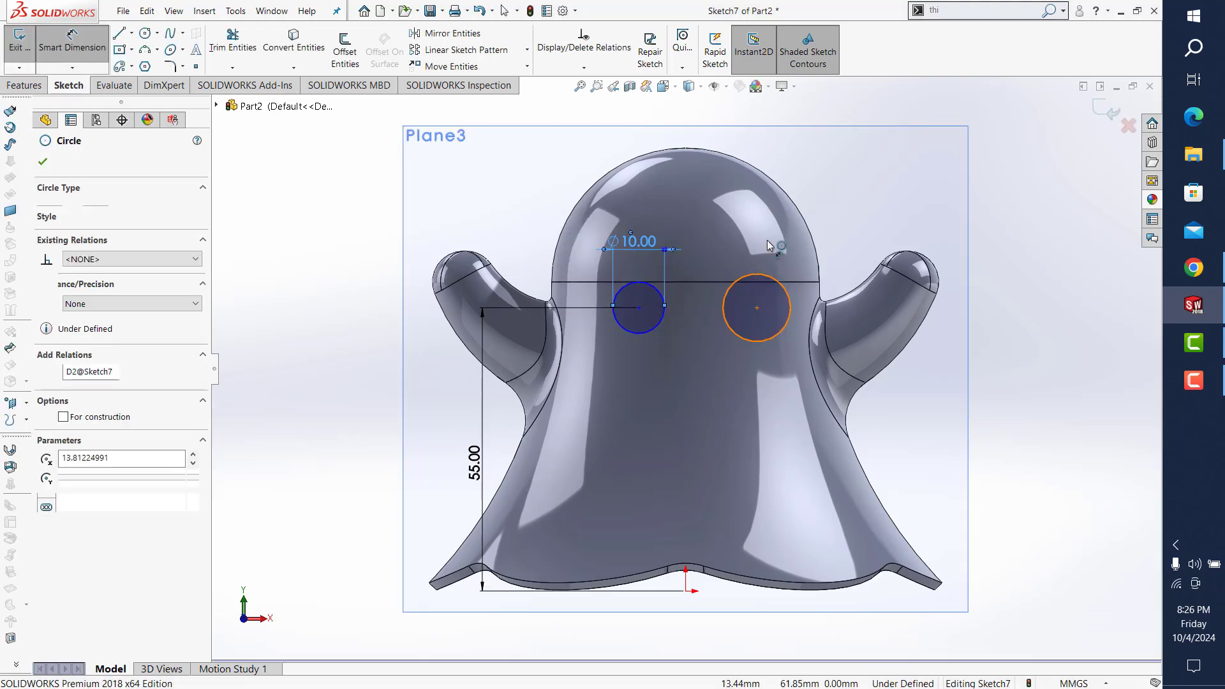
left_click(772, 241)
type("20")
key("Return")
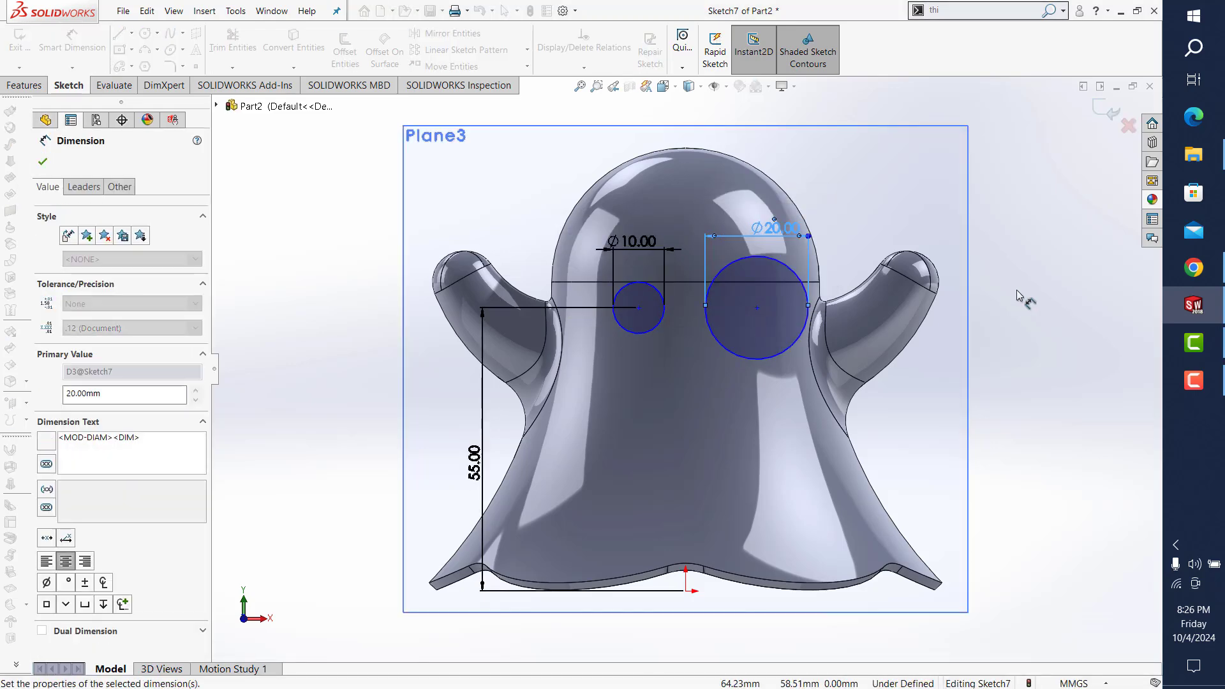
left_click(1021, 295)
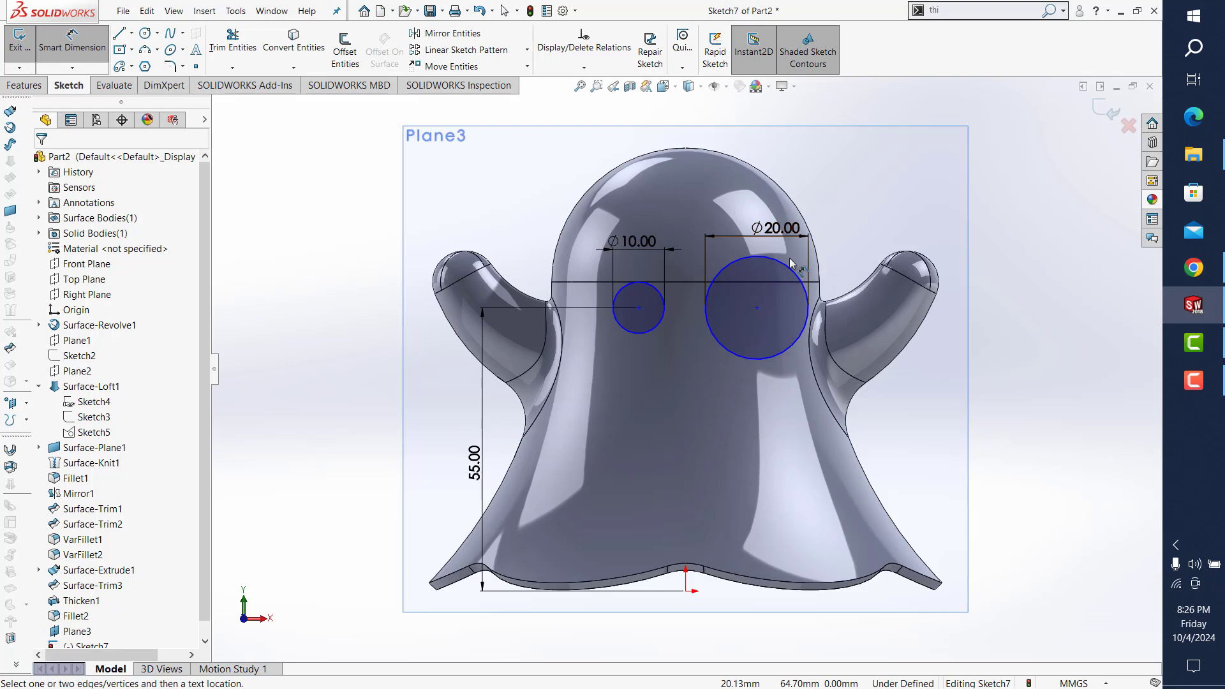
Step: Change the right eye's diameter from 20 mm to 15 mm
double_click(776, 227)
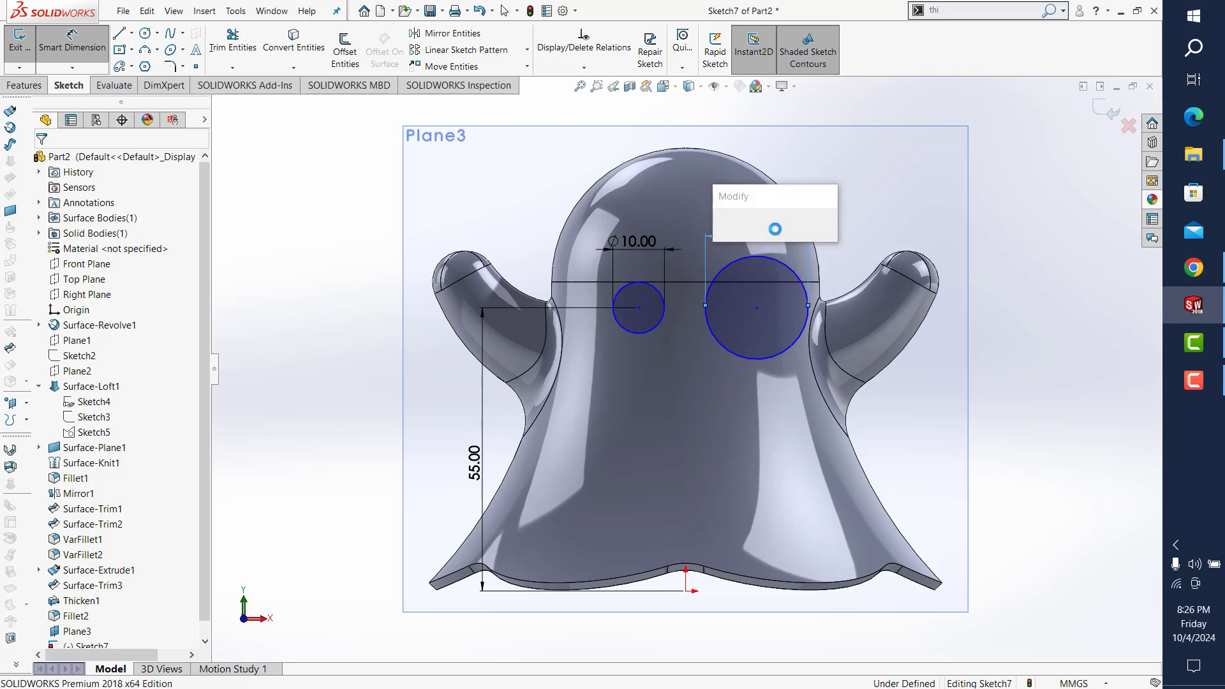
type("15")
key("Return")
left_click(1093, 323)
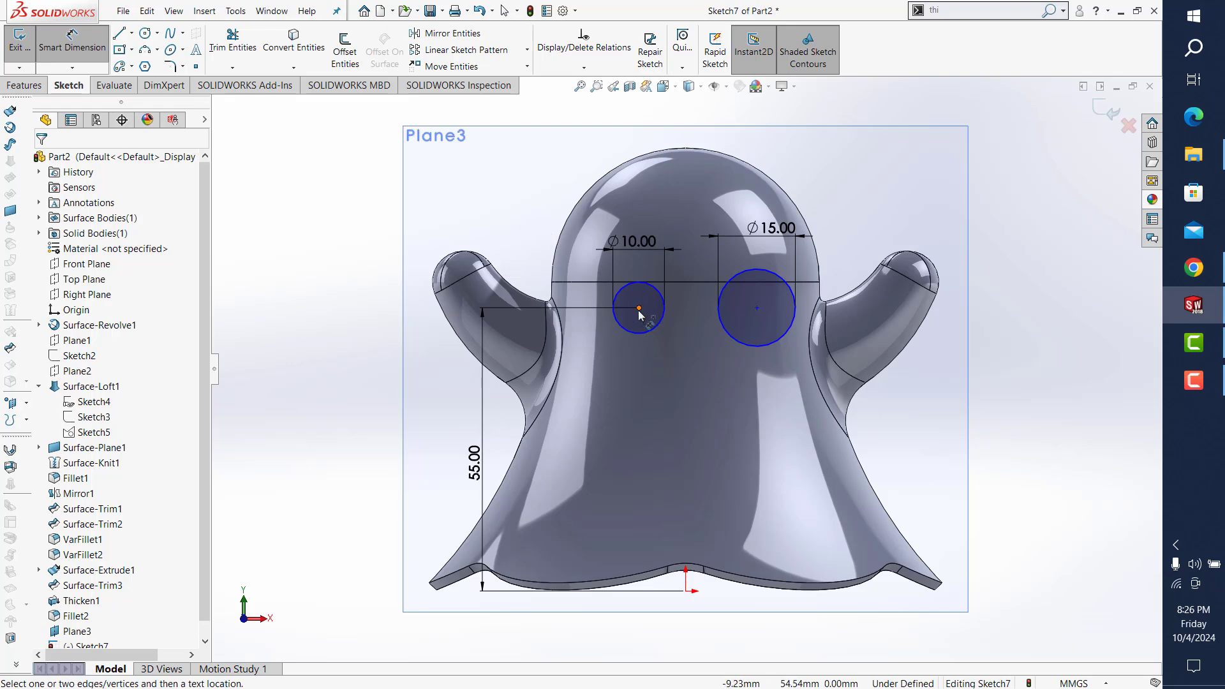
Step: Place each eye centre 10 mm horizontally from the origin
left_click(638, 309)
left_click(686, 591)
left_click(663, 631)
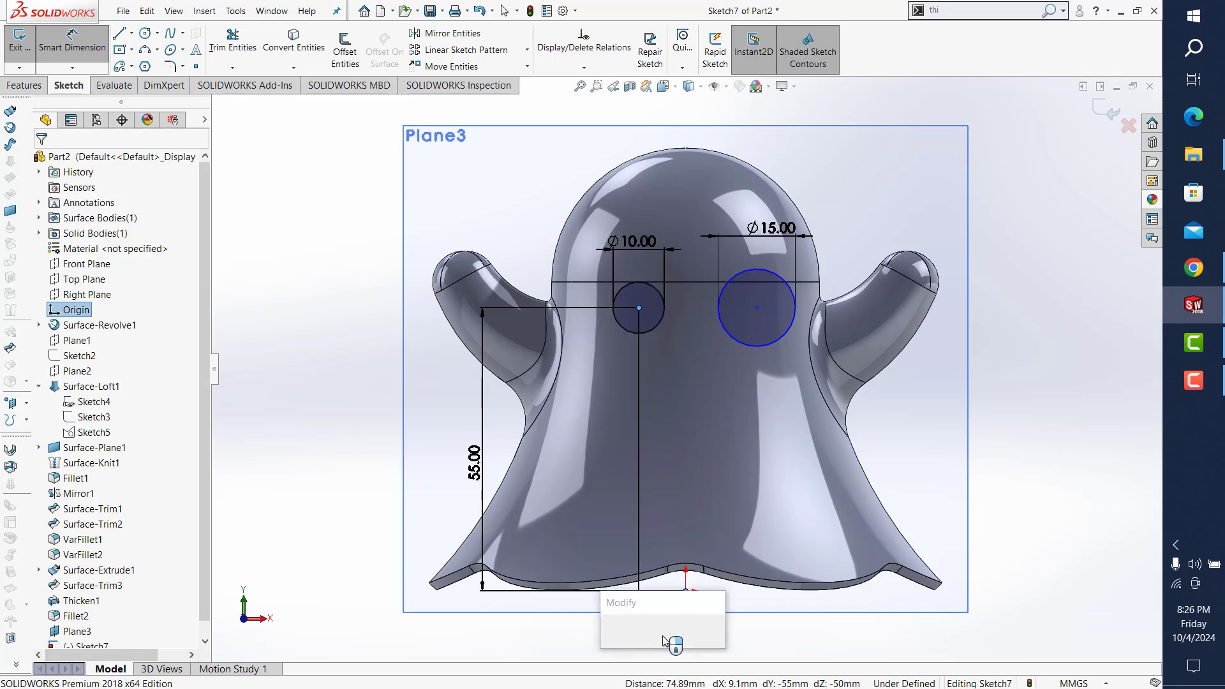
type("1")
key("Return")
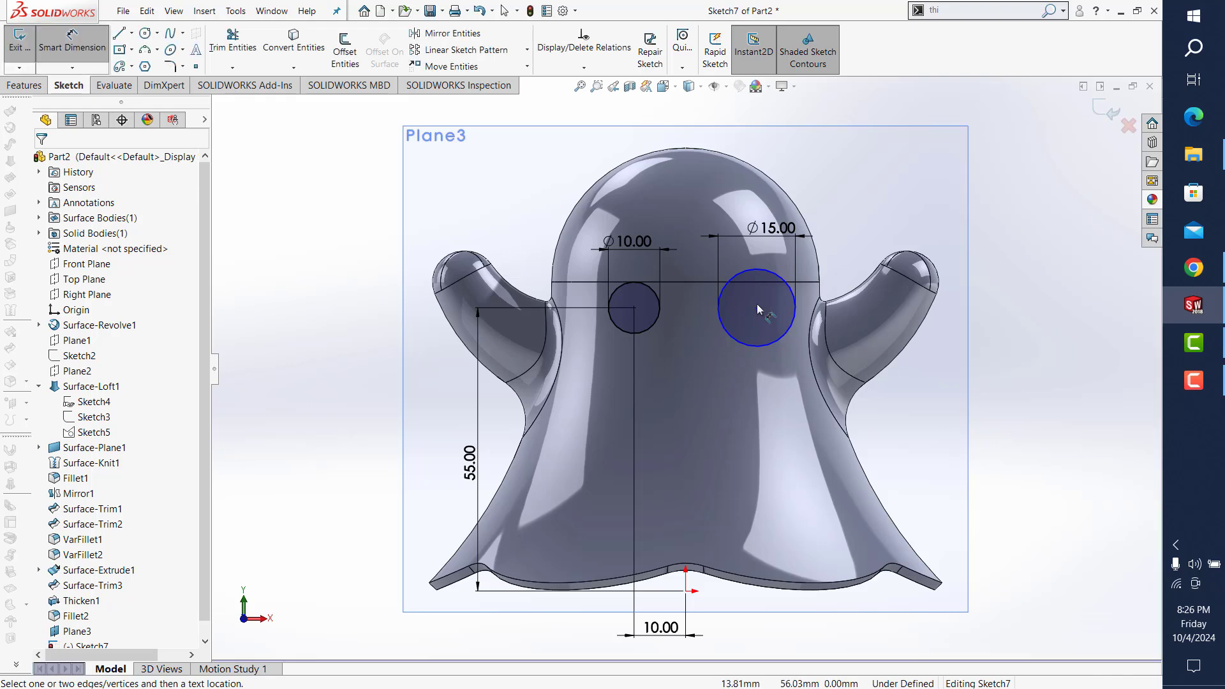
left_click(756, 308)
left_click(685, 590)
left_click(733, 633)
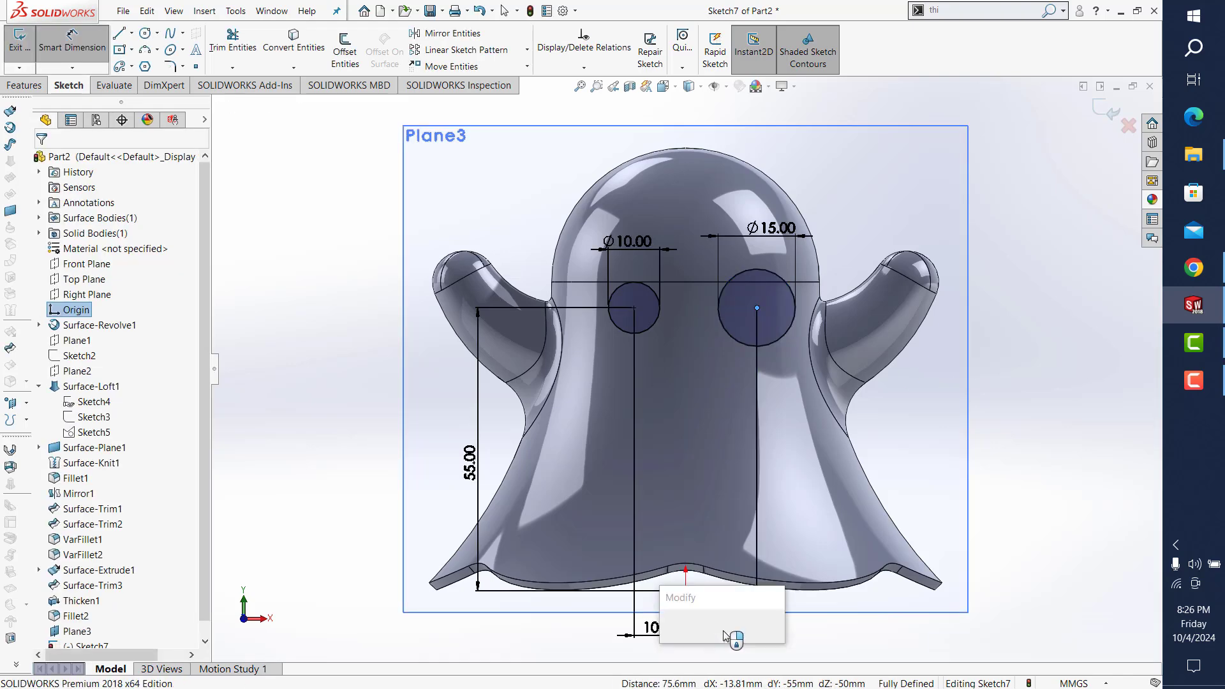
type("10")
key("Return")
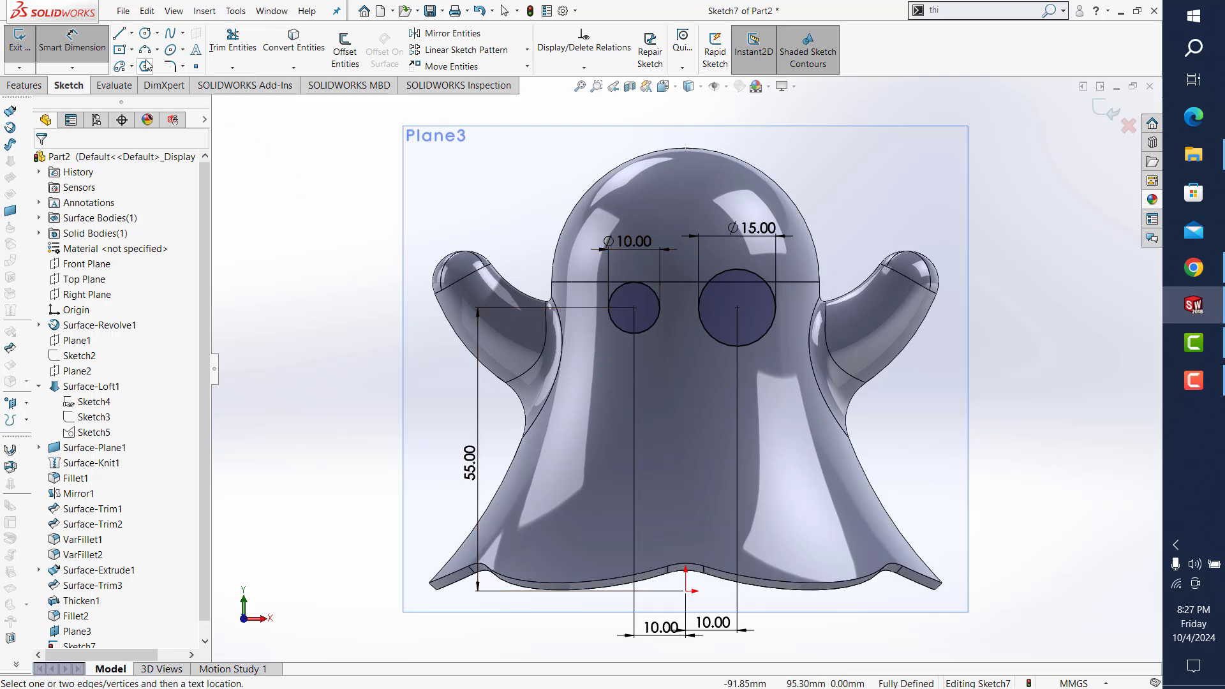
Step: Draw the smile's straight horizontal top line beneath the eyes
left_click(120, 34)
left_click(609, 374)
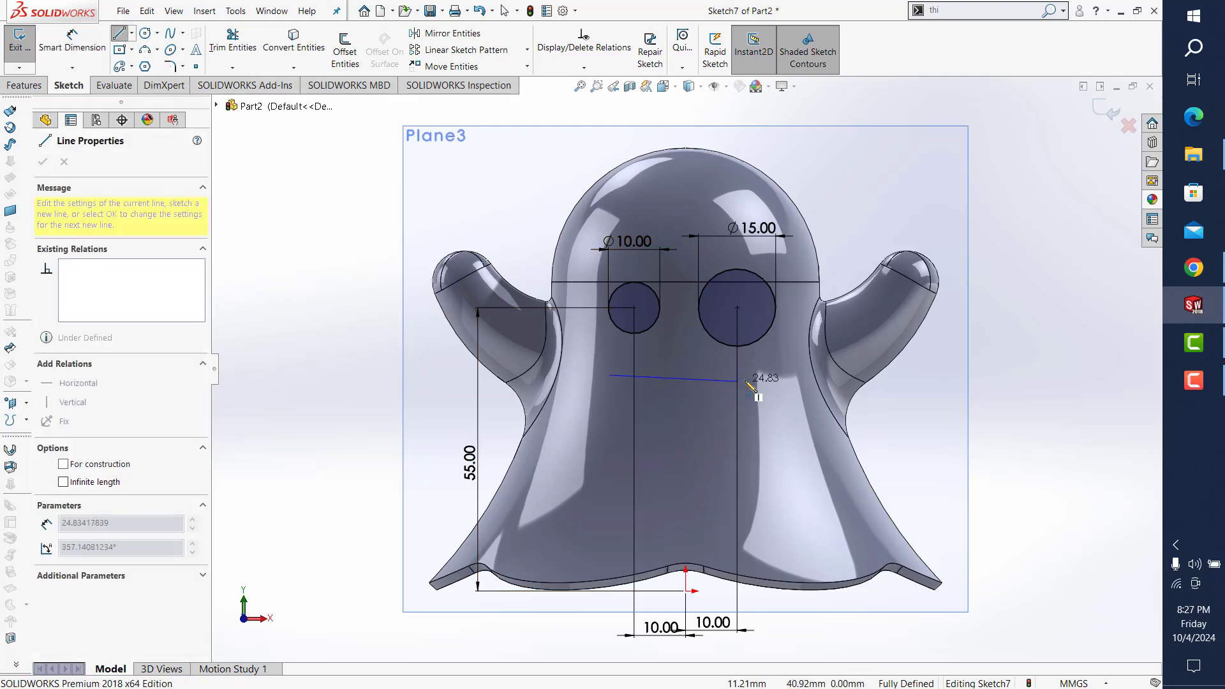
left_click(762, 374)
key("Escape")
key("Escape")
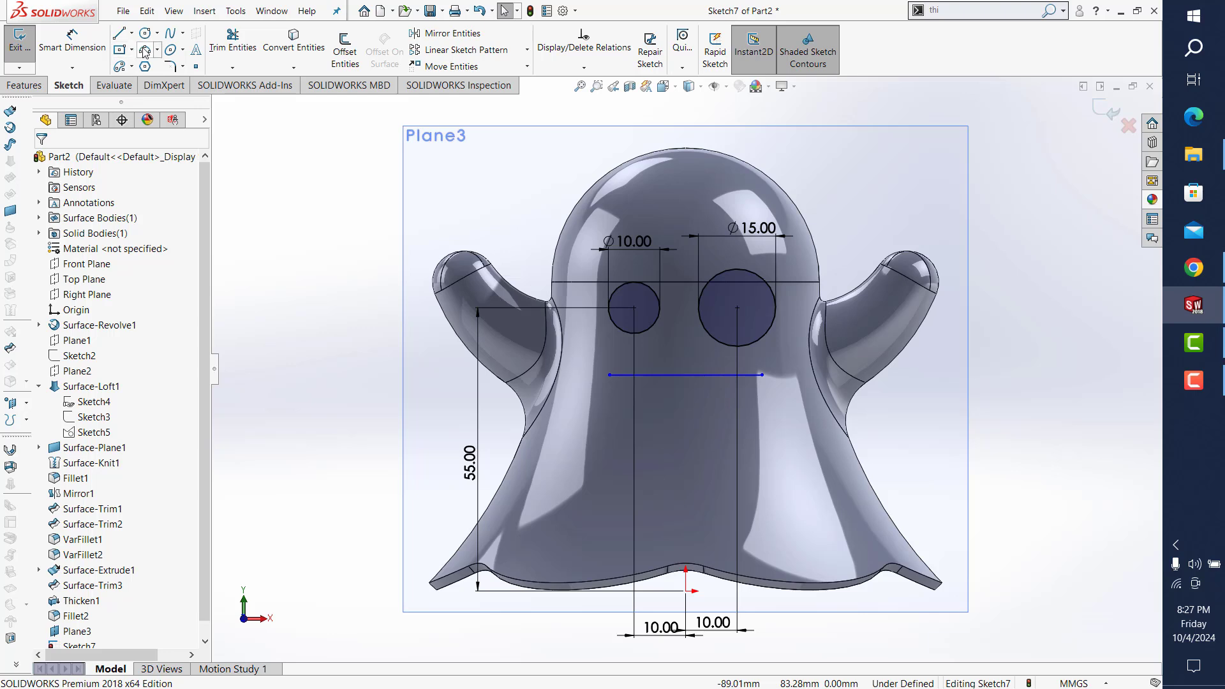
Step: Close the smile with a downward-dipping three-point arc and exit the sketch
left_click(145, 50)
left_click(762, 375)
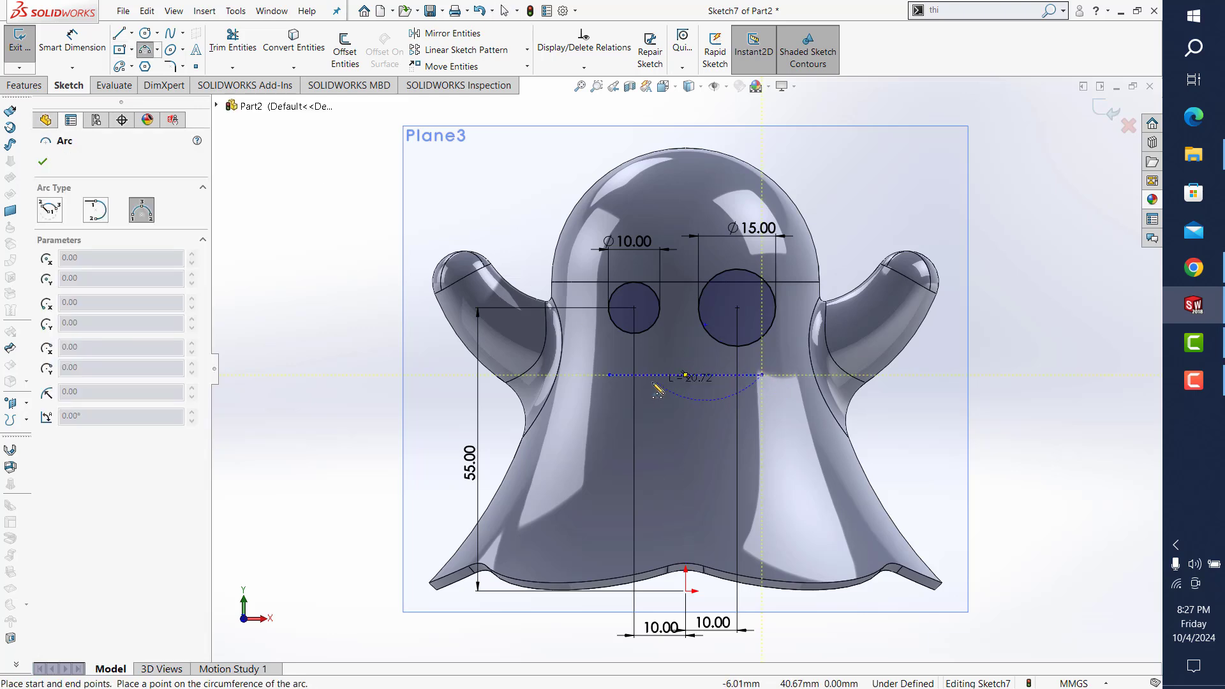
left_click(609, 375)
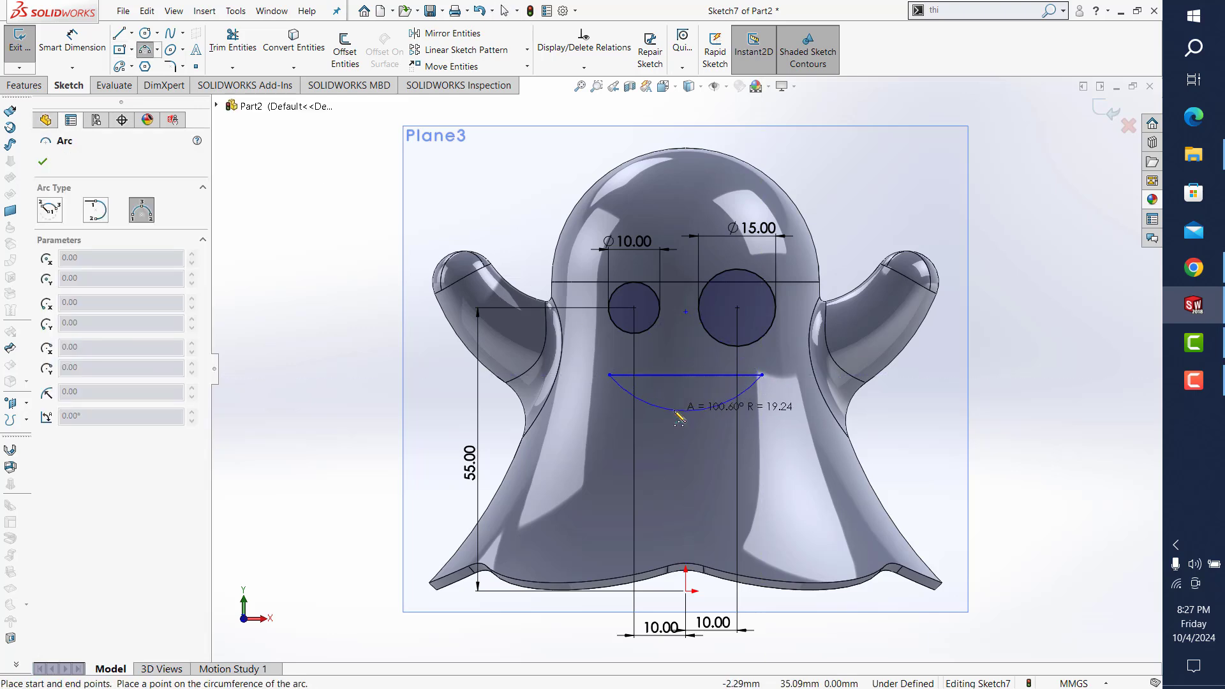
left_click(684, 416)
key("Escape")
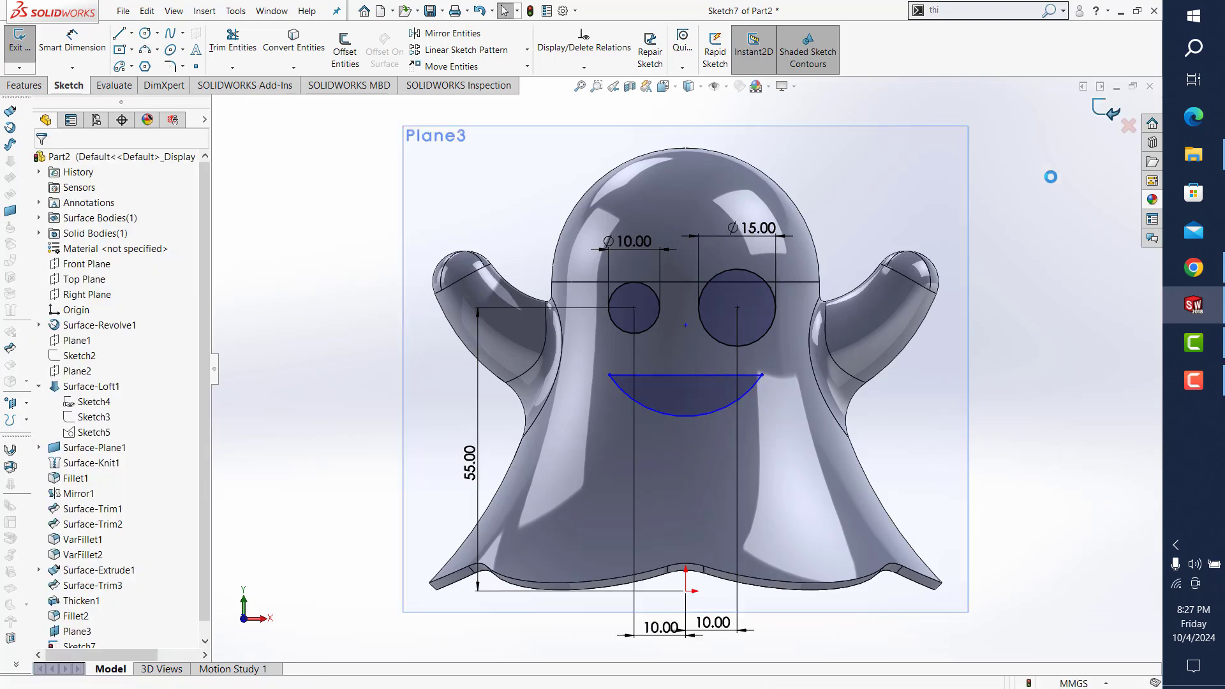
left_click(1098, 109)
Step: Orbit to an angled 3D view and hide Plane3
middle_click_drag(1071, 189, 1015, 224)
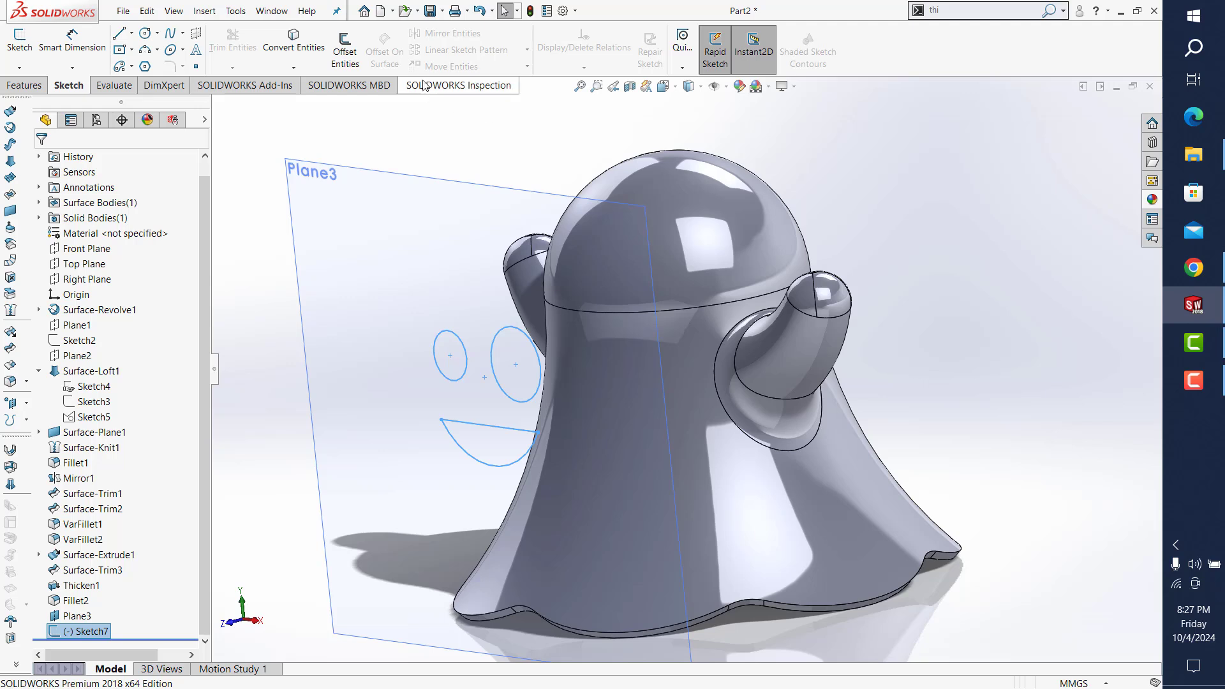
left_click(382, 240)
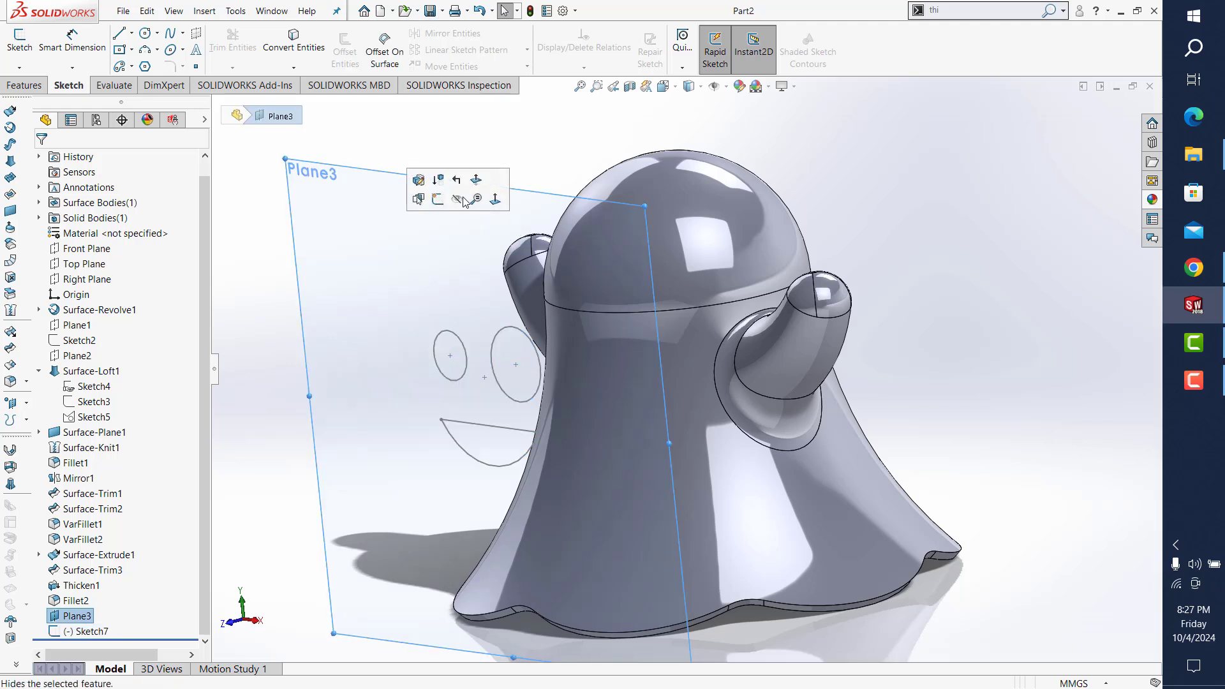
left_click(498, 168)
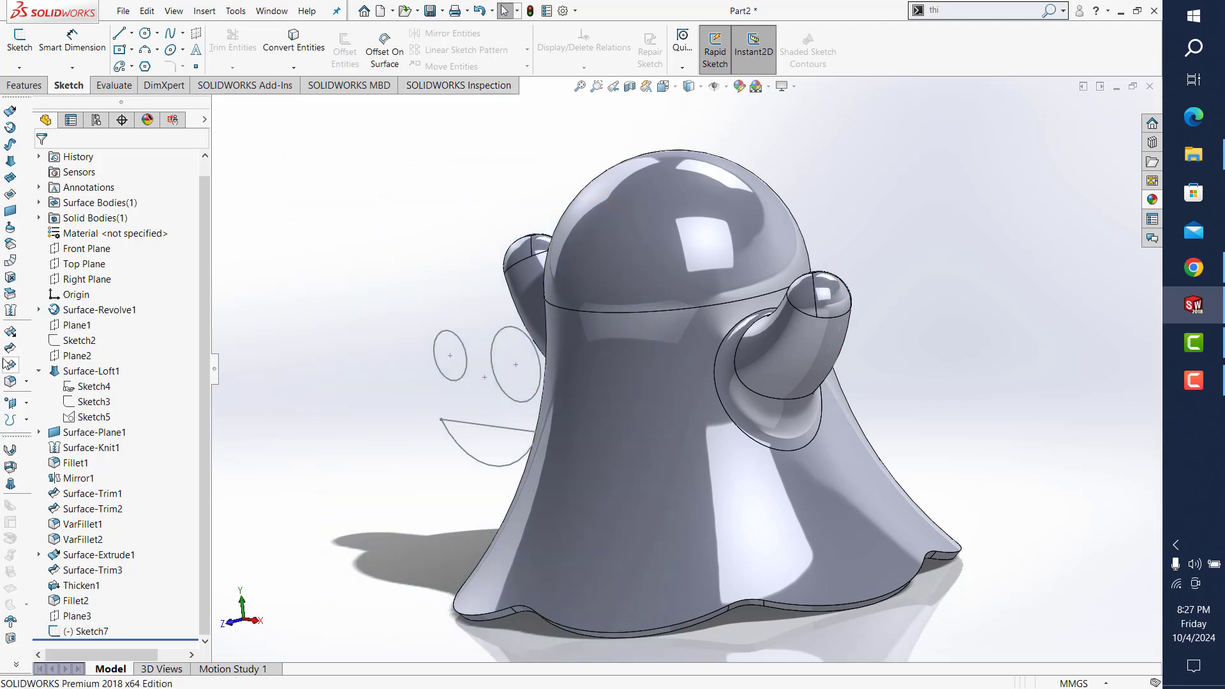
Step: Create a 0 mm offset surface copying the ghost's dome and lower body faces
left_click(14, 246)
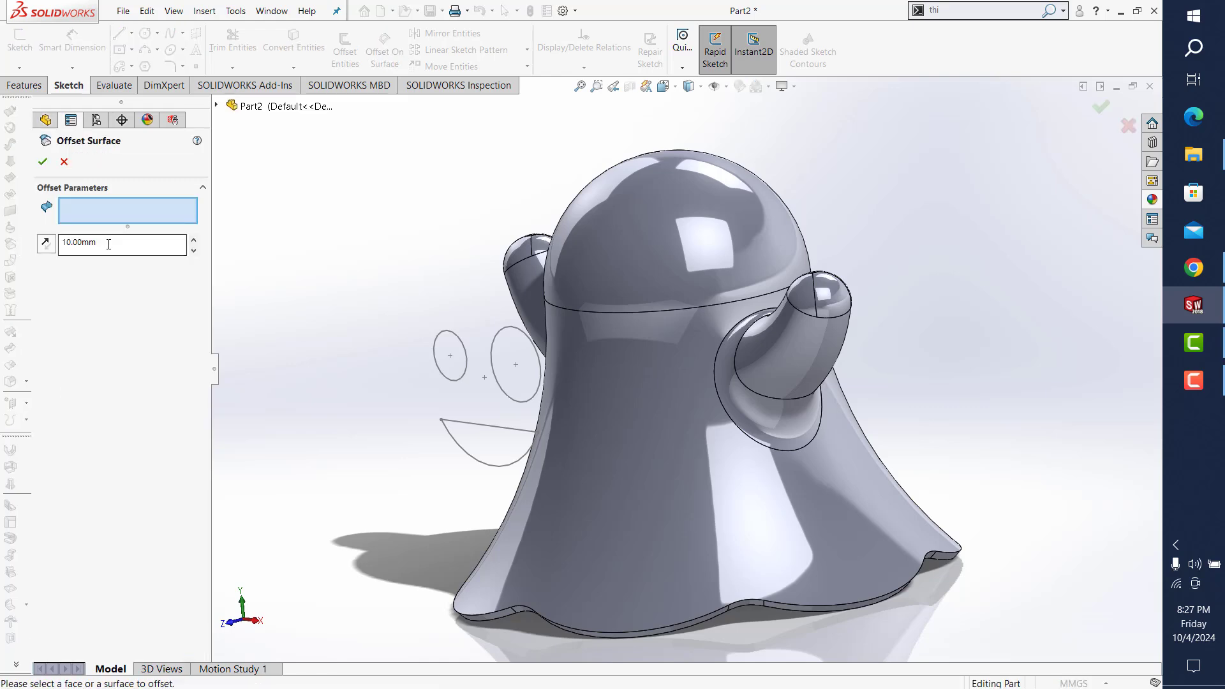
left_click(626, 258)
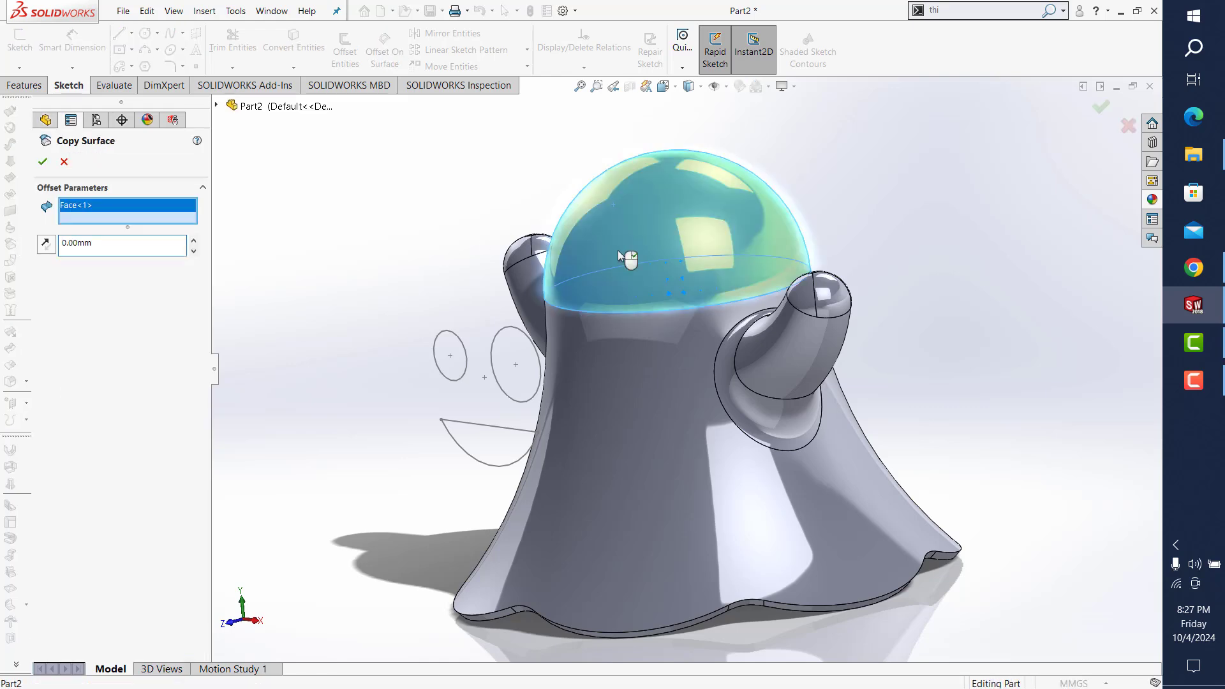
left_click(617, 392)
left_click(43, 165)
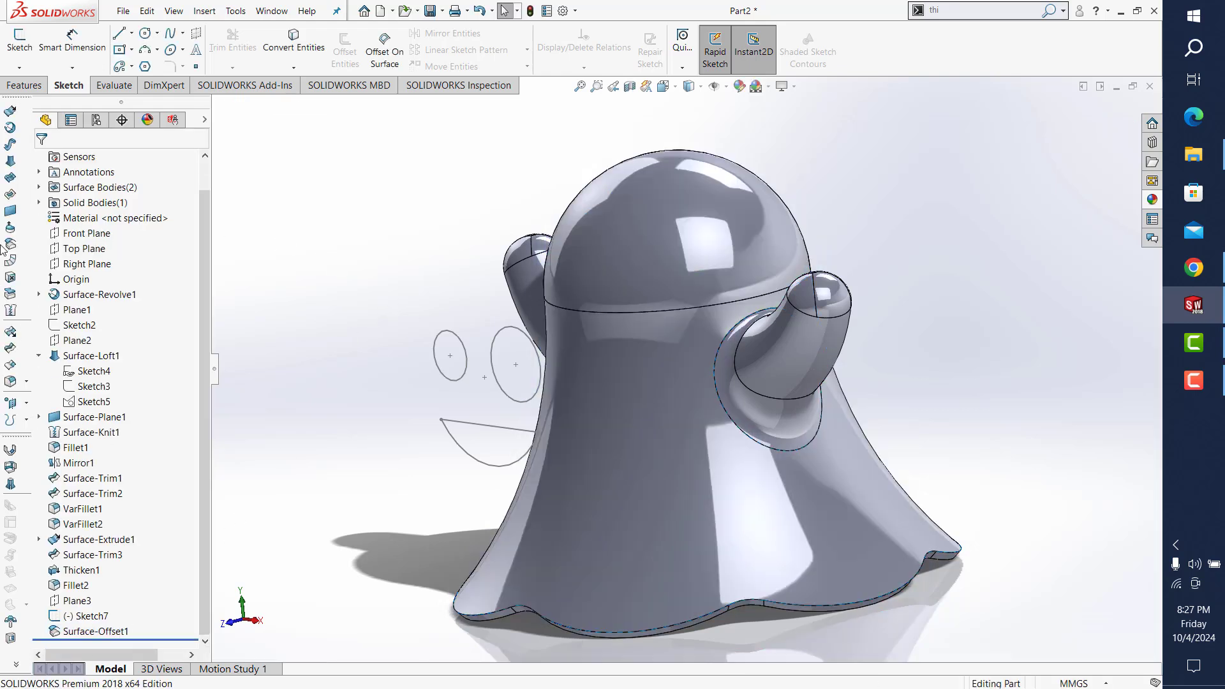
Step: Start an extruded cut on Sketch7 ending Offset From Surface at Surface-Offset1
left_click(26, 86)
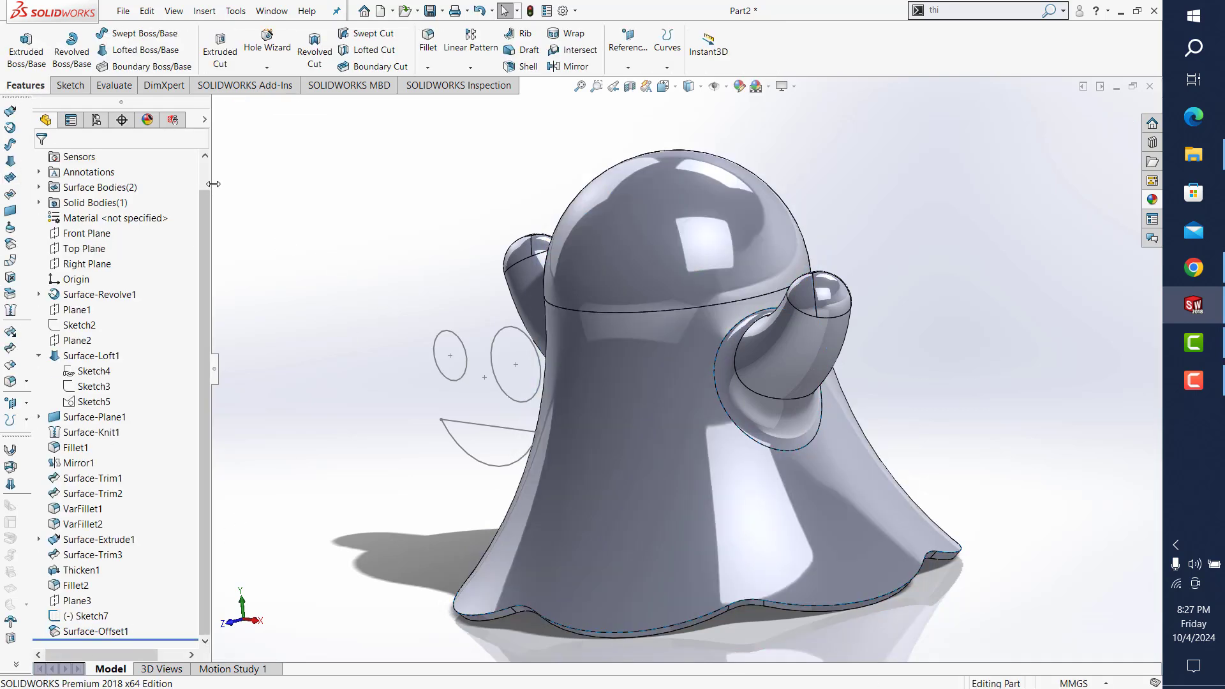
left_click(83, 622)
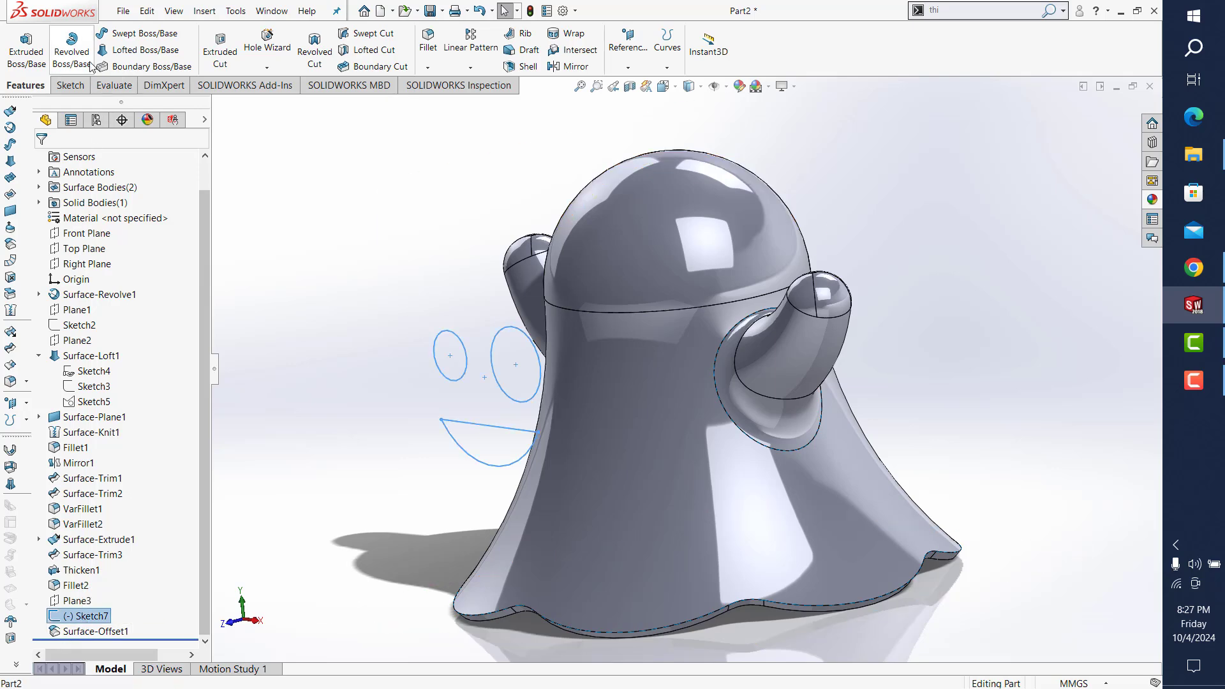
left_click(221, 54)
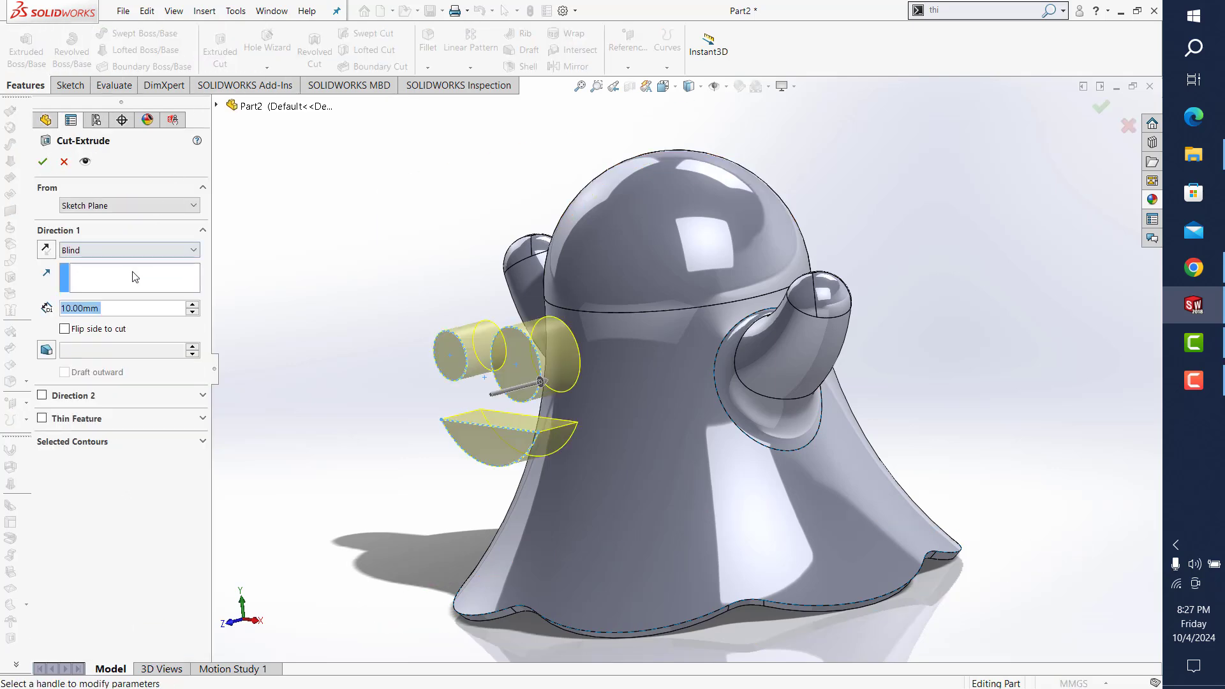
left_click(142, 254)
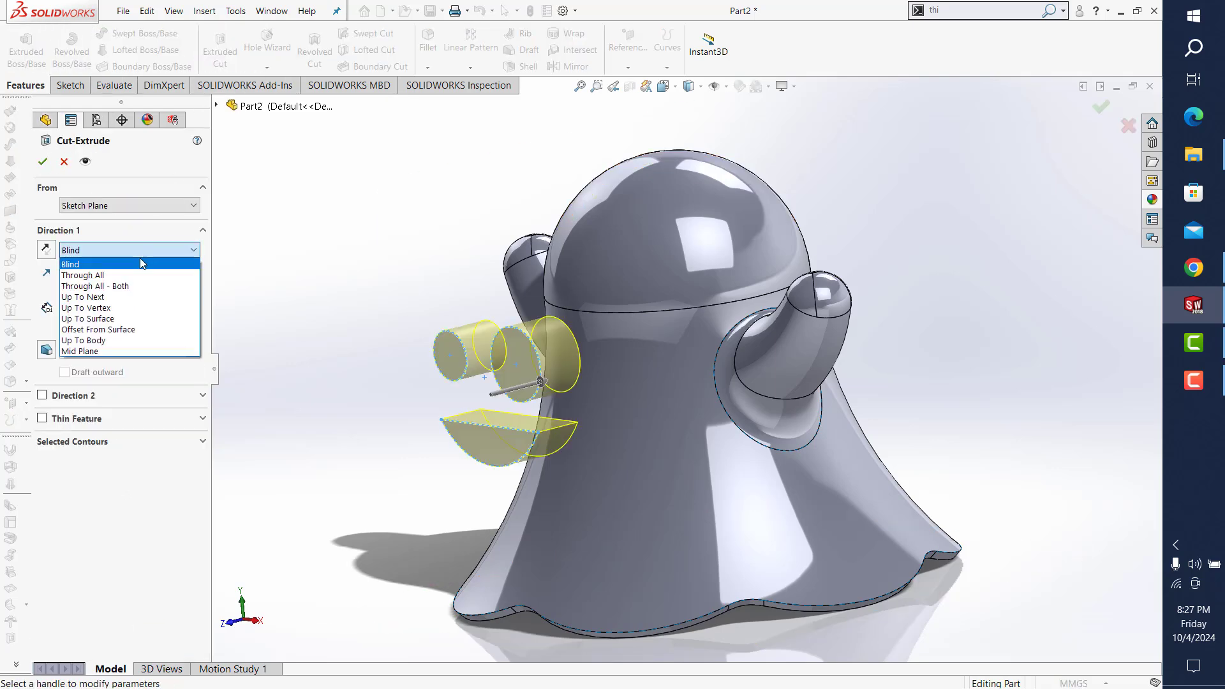
left_click(126, 329)
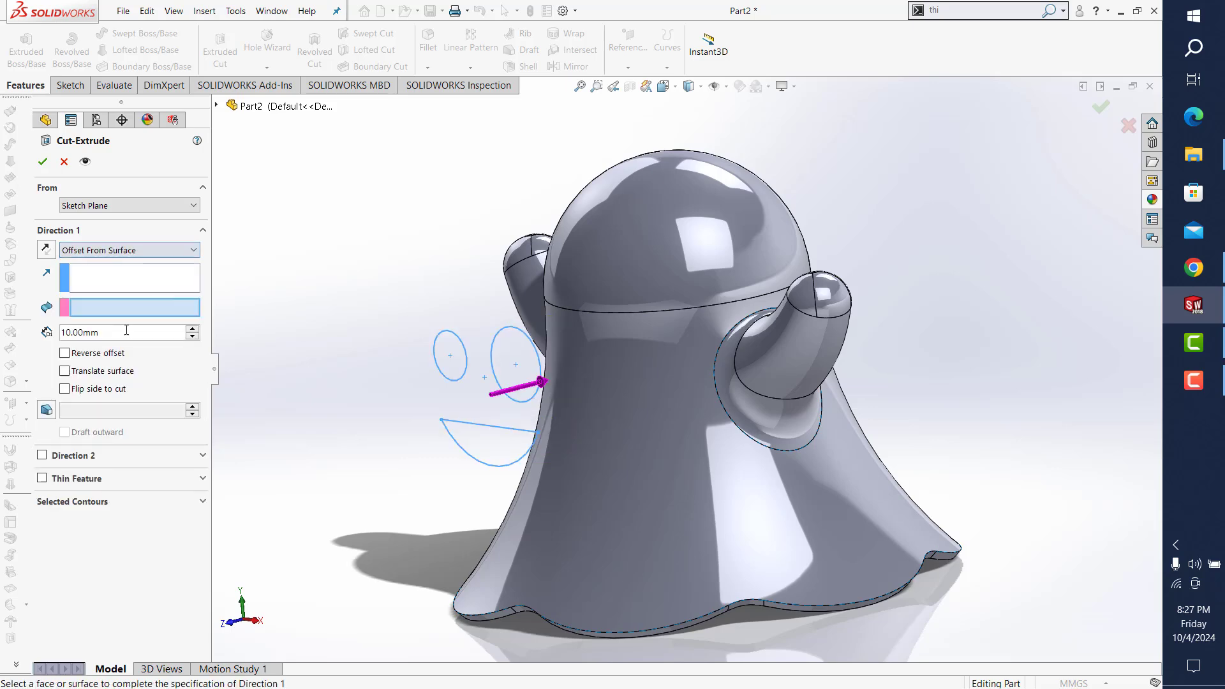
left_click(216, 106)
left_click(287, 565)
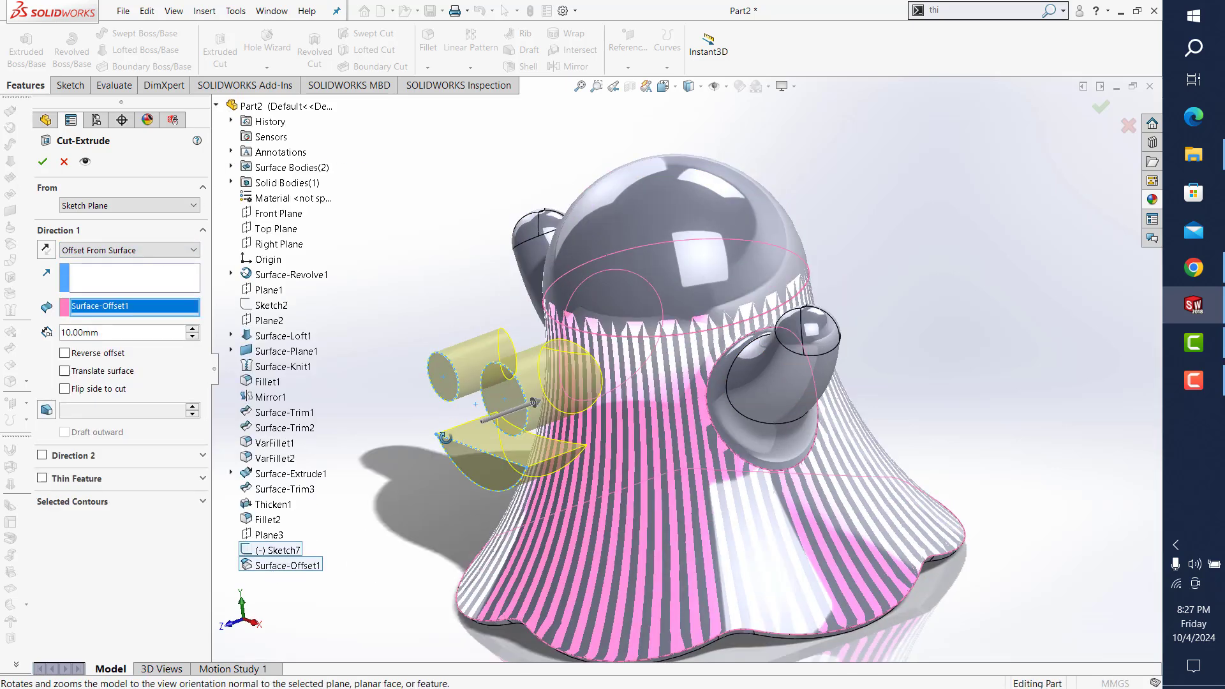
Step: Reverse the offset, set it to 0.5 mm, and accept the eyes-and-smile cut
middle_click_drag(357, 408, 362, 462)
left_click(46, 249)
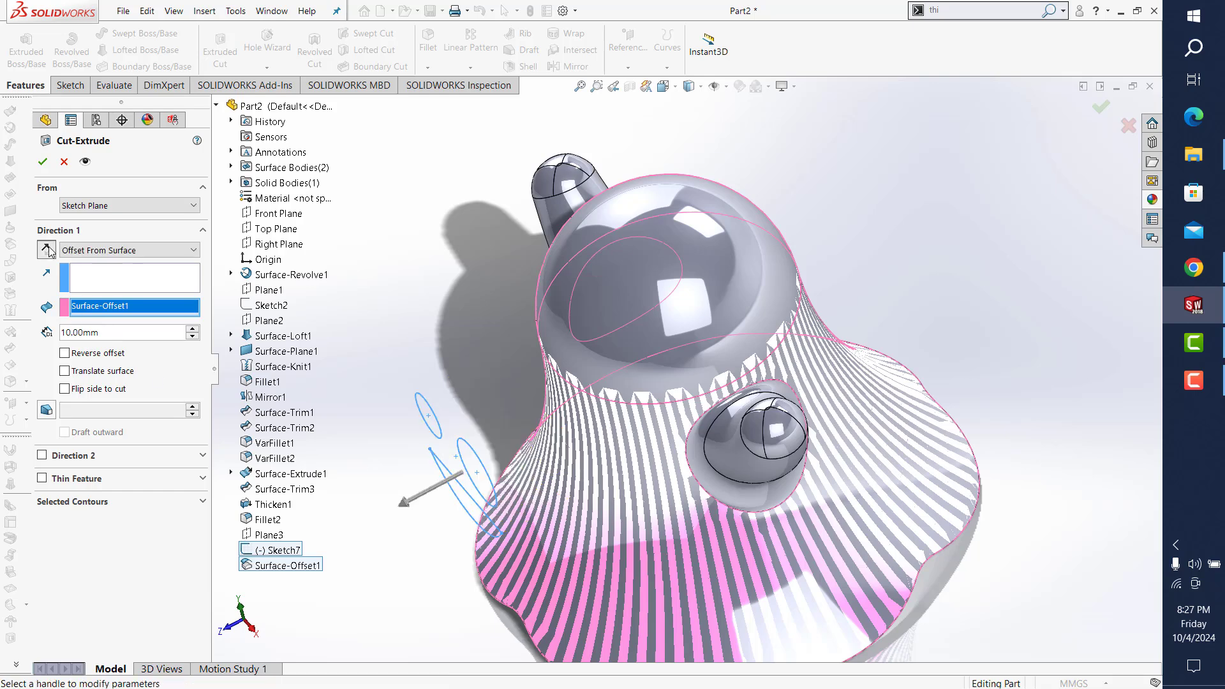
left_click(64, 352)
double_click(101, 332)
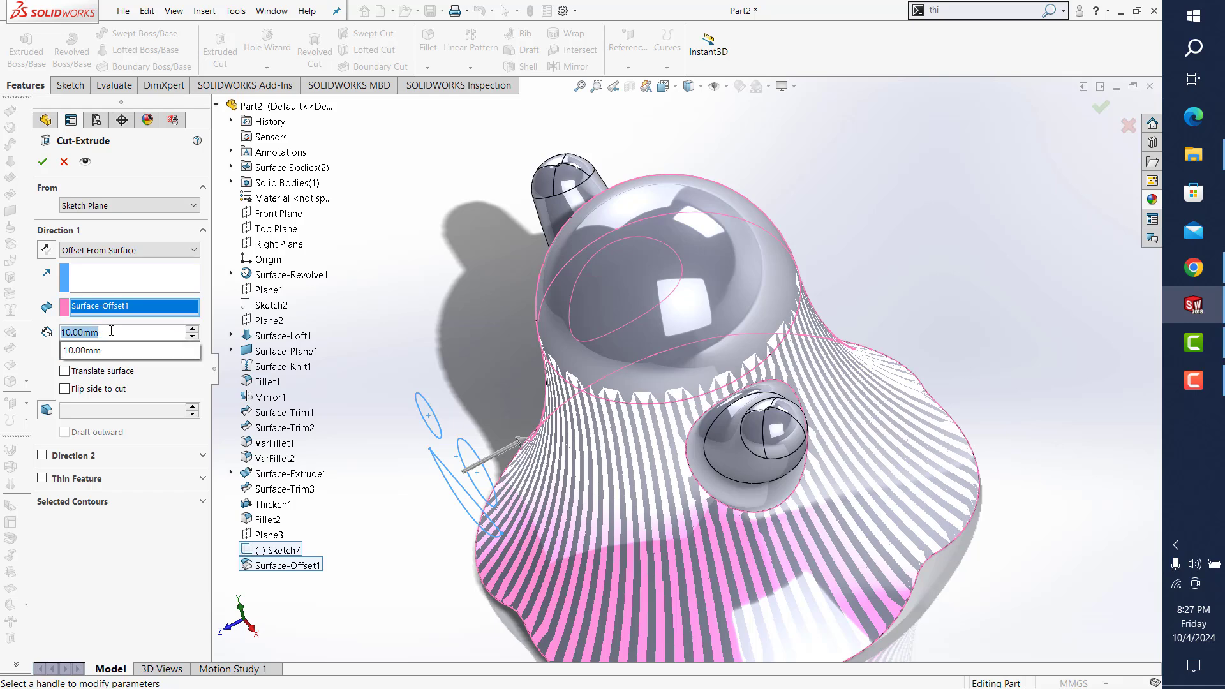
type("5")
key("Return")
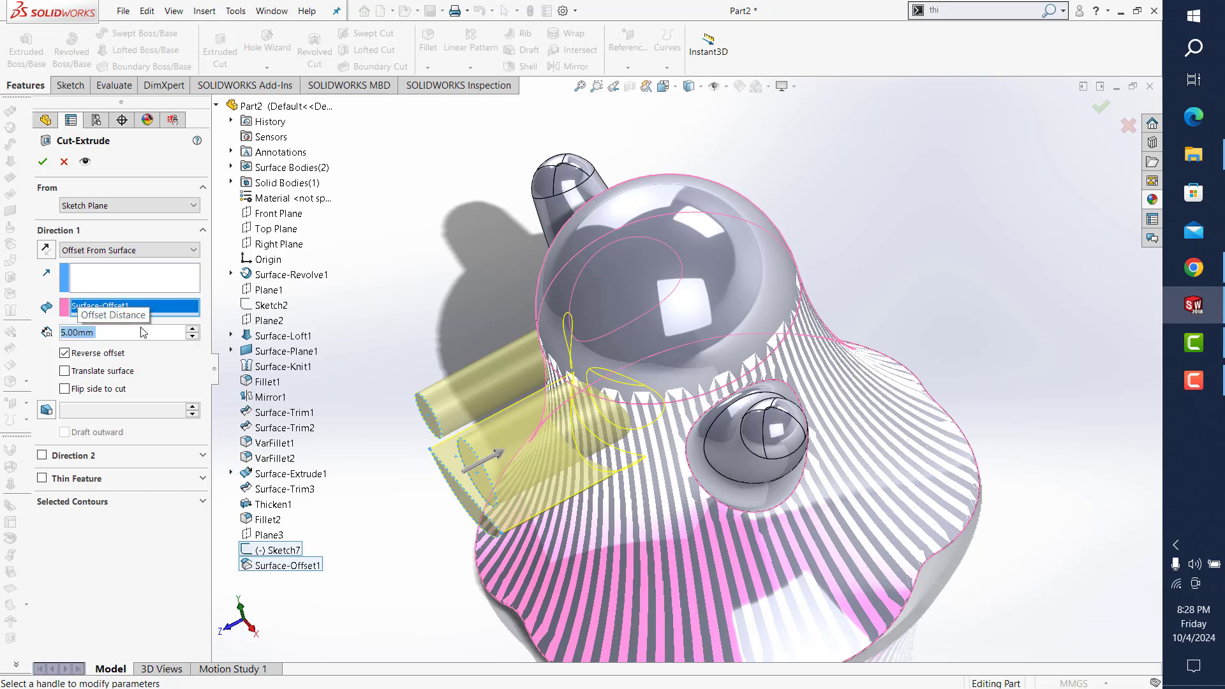
type("0.5")
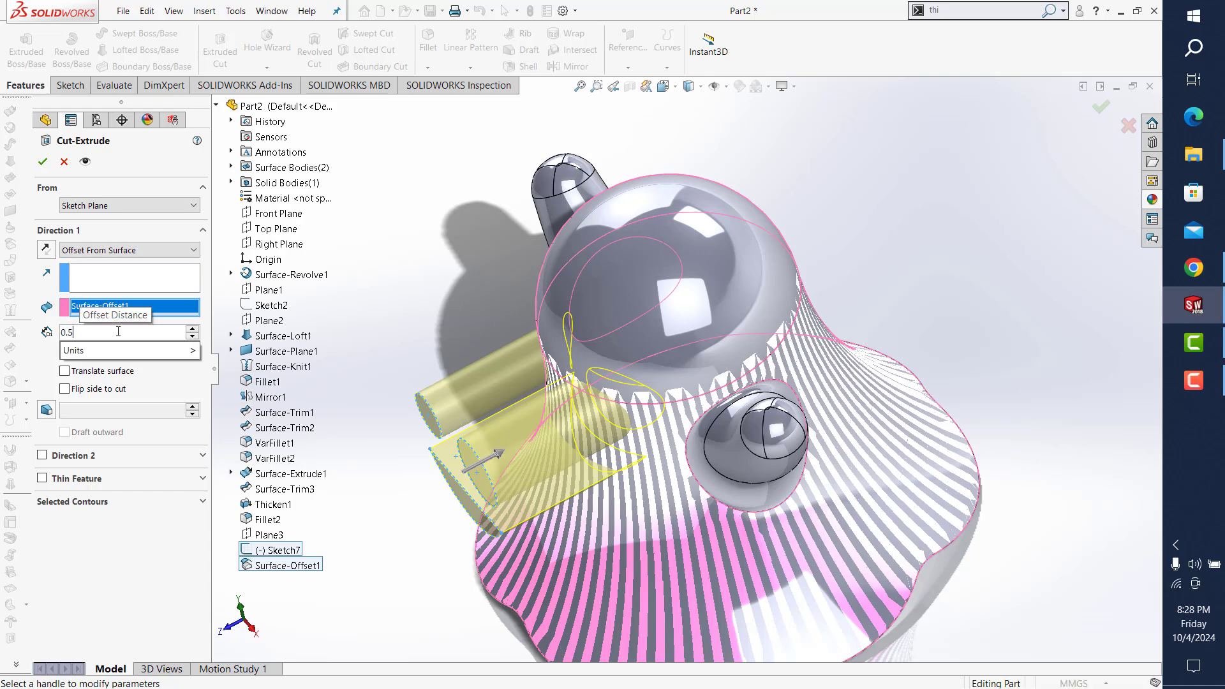
key("Return")
left_click(1098, 107)
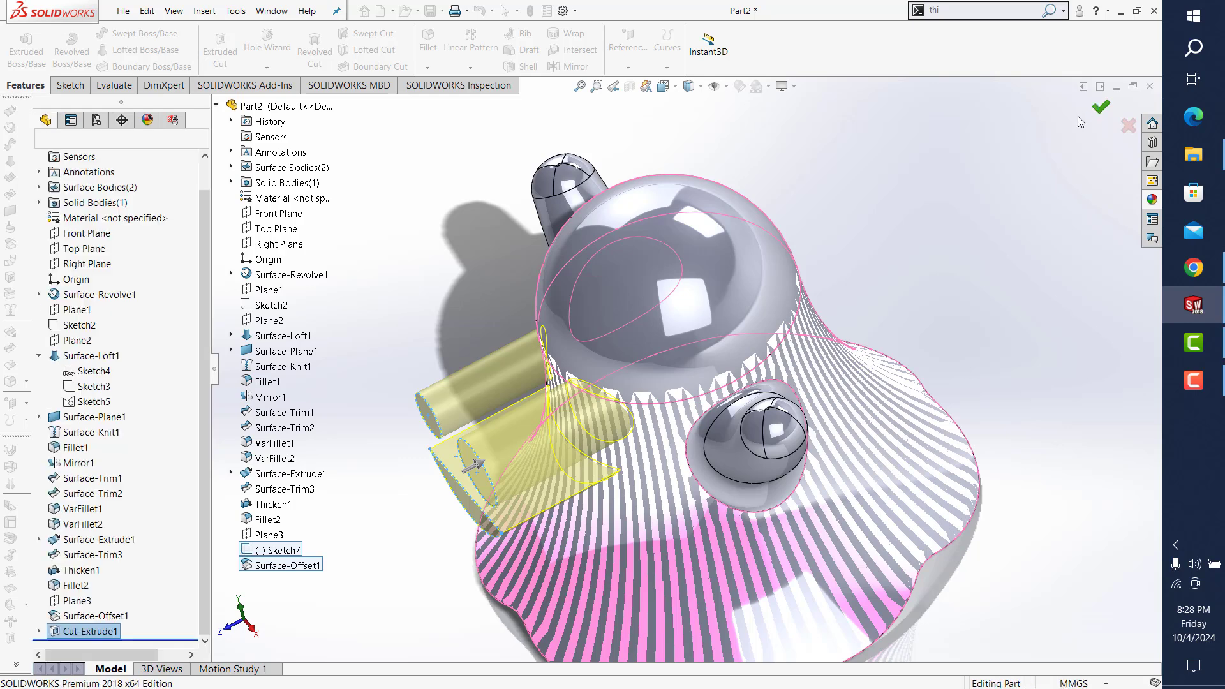
left_click(96, 615)
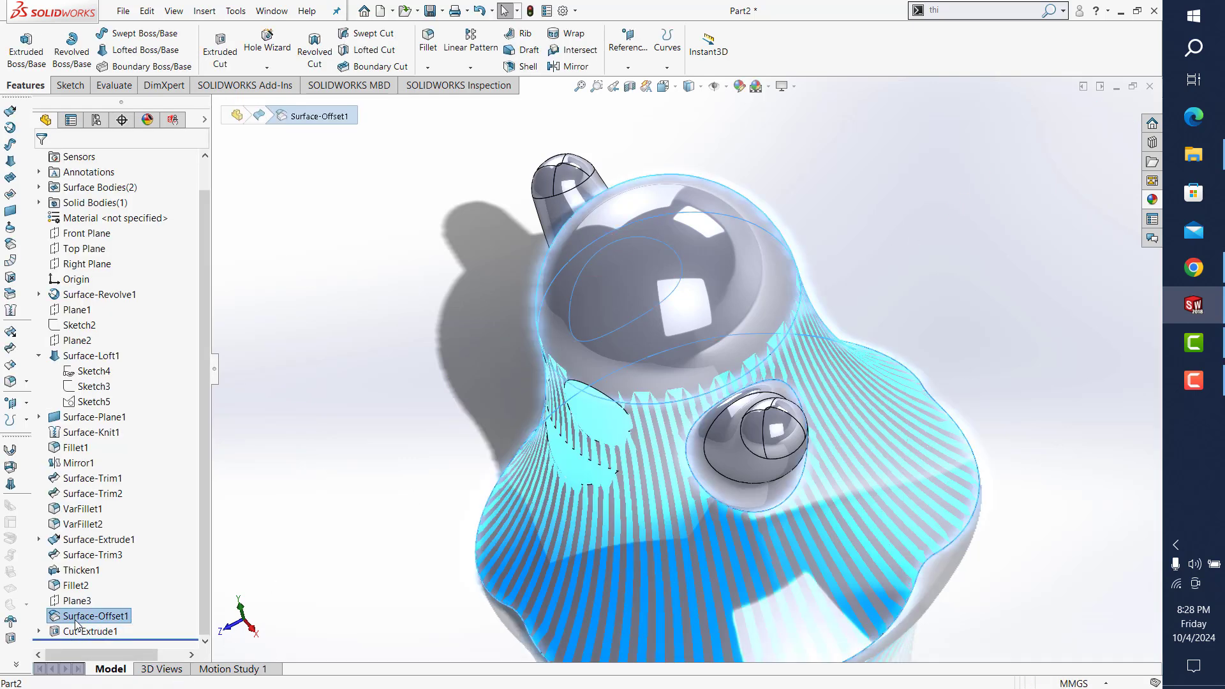
mouse_move(452, 407)
middle_mouse_down()
mouse_move(544, 282)
mouse_move(848, 297)
mouse_move(762, 345)
mouse_move(445, 403)
mouse_move(424, 505)
mouse_move(489, 406)
middle_mouse_up()
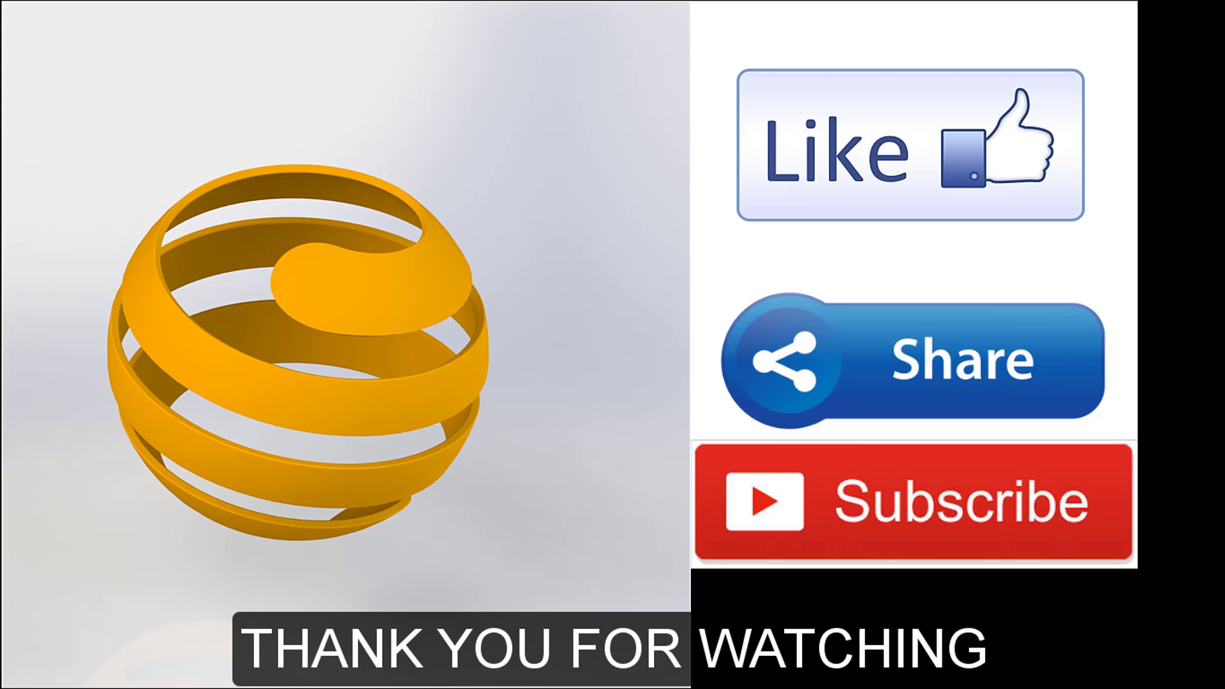